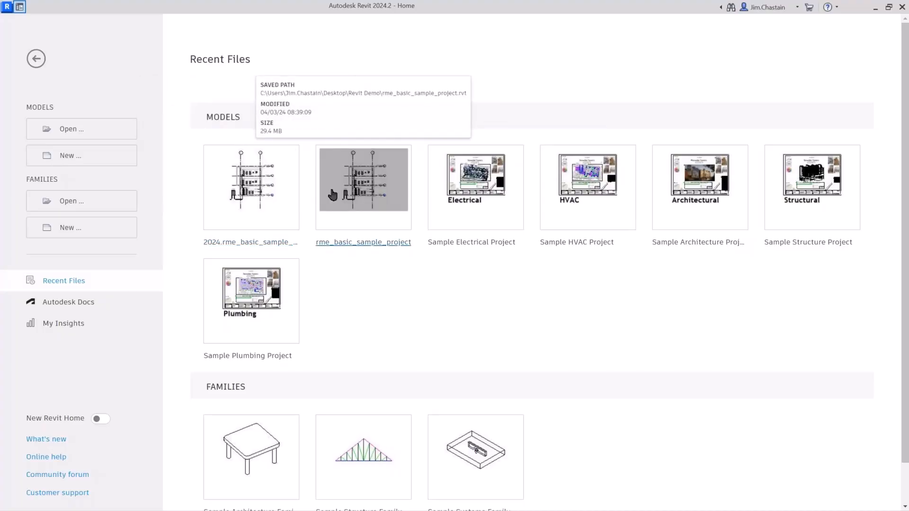
- Open the recent 2024.rme_basic_sample_project model, create its default 3D view and orbit it to the front
{"action": "left_click", "coordinate": [259, 197]}
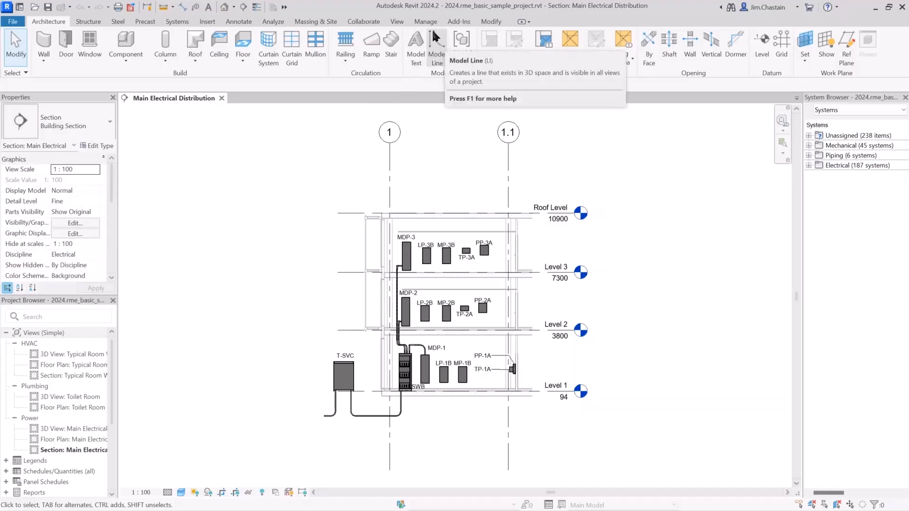
{"action": "left_click", "coordinate": [398, 22]}
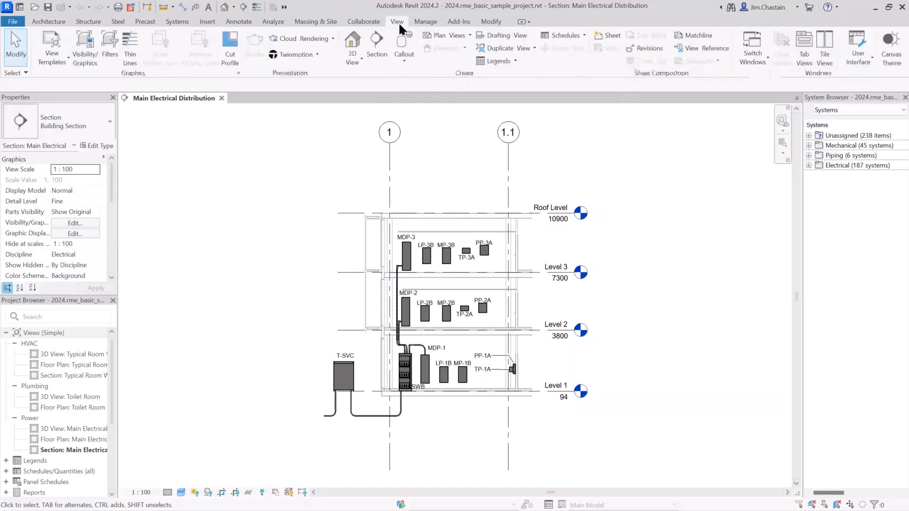
{"action": "left_click", "coordinate": [355, 42]}
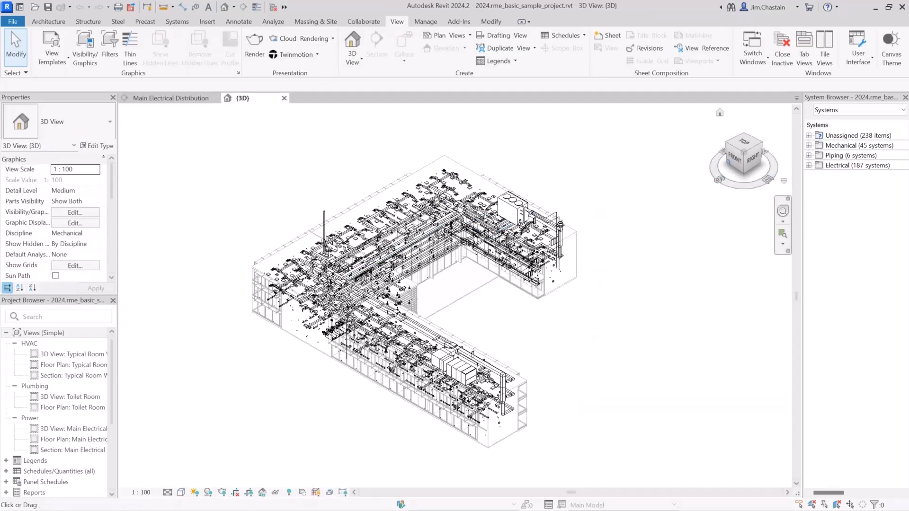
{"action": "left_click_drag", "start_coordinate": [736, 148], "coordinate": [768, 136]}
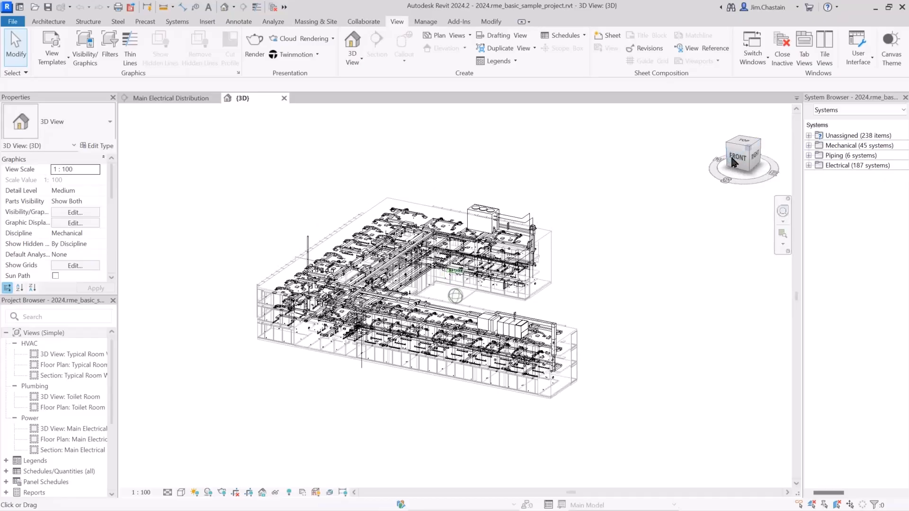
{"action": "left_click_drag", "start_coordinate": [730, 159], "coordinate": [757, 155]}
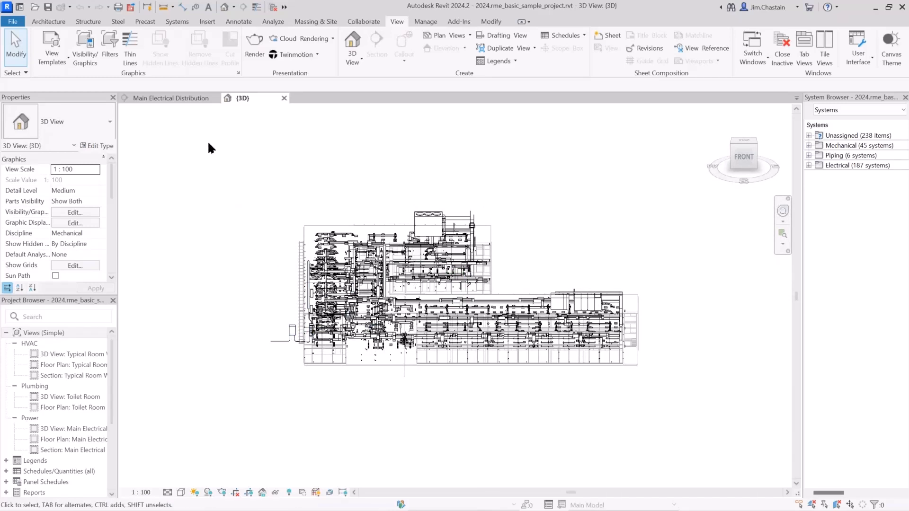
- Return to the Main Electrical Distribution section and examine the SWB switchboard's electrical load properties in a widened properties display
{"action": "left_click", "coordinate": [192, 99]}
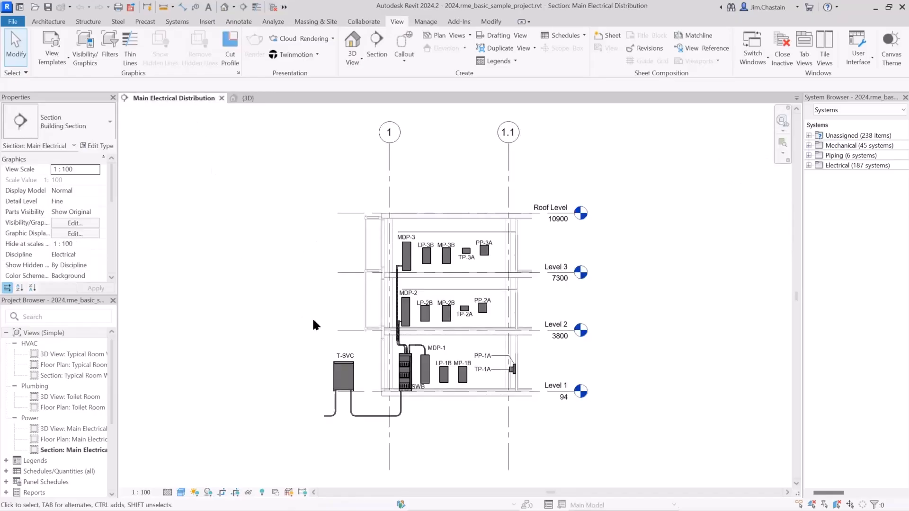
{"action": "left_click", "coordinate": [341, 358]}
{"action": "key", "text": "Escape"}
{"action": "left_click", "coordinate": [404, 372]}
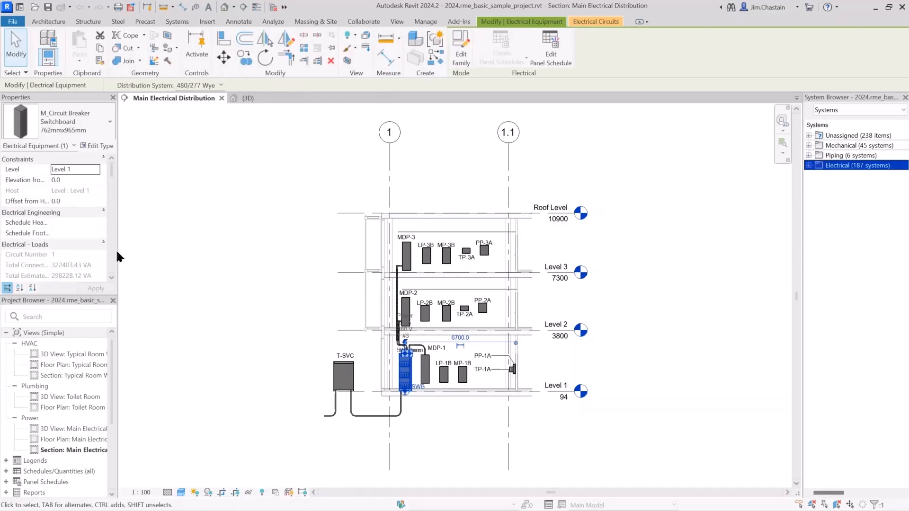
{"action": "left_click_drag", "start_coordinate": [118, 256], "coordinate": [175, 261]}
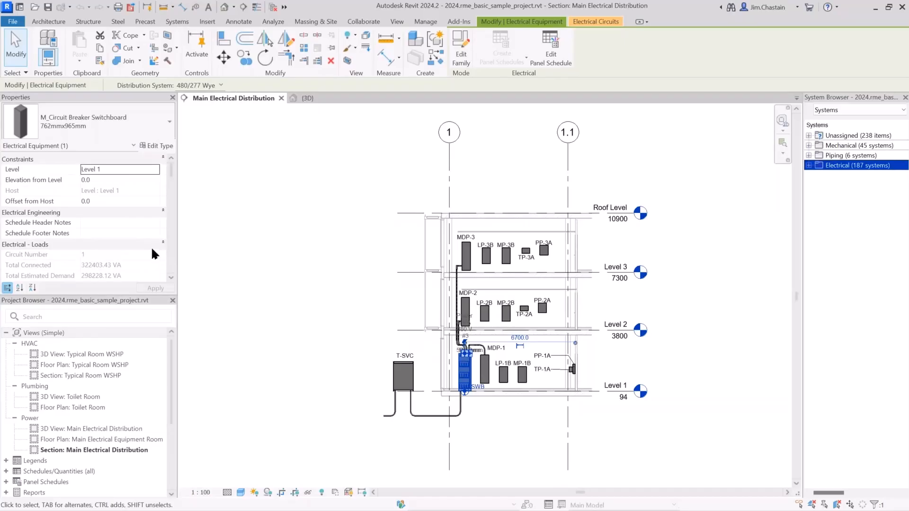
{"action": "scroll", "coordinate": [134, 235], "scroll_direction": "down", "scroll_amount": 5}
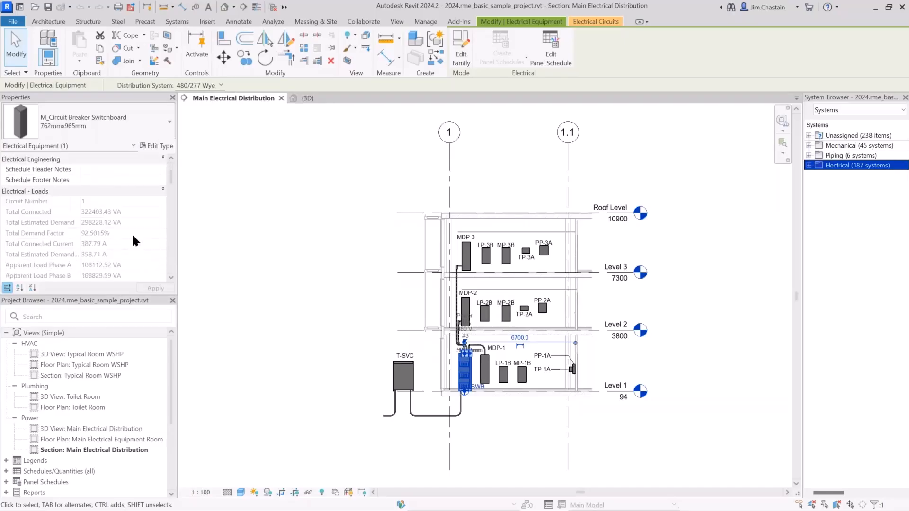
{"action": "scroll", "coordinate": [133, 242], "scroll_direction": "down", "scroll_amount": 1}
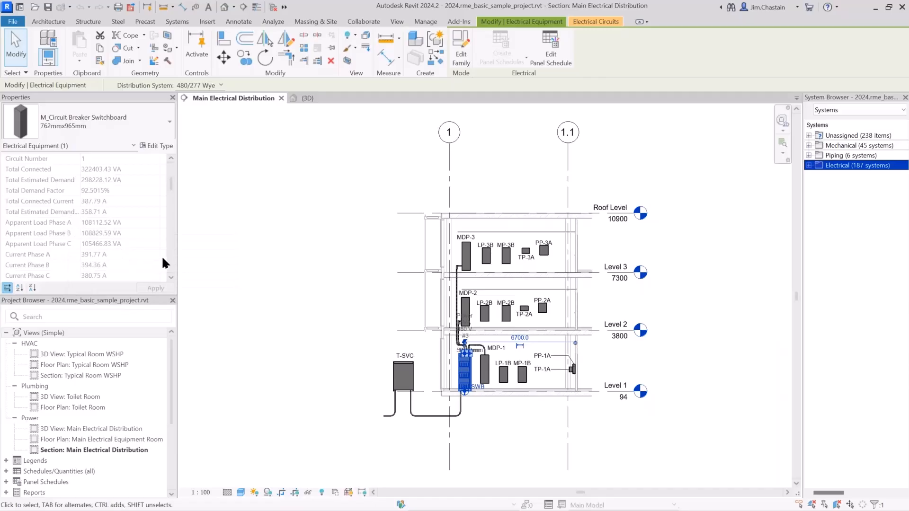
{"action": "scroll", "coordinate": [171, 260], "scroll_direction": "down", "scroll_amount": 5}
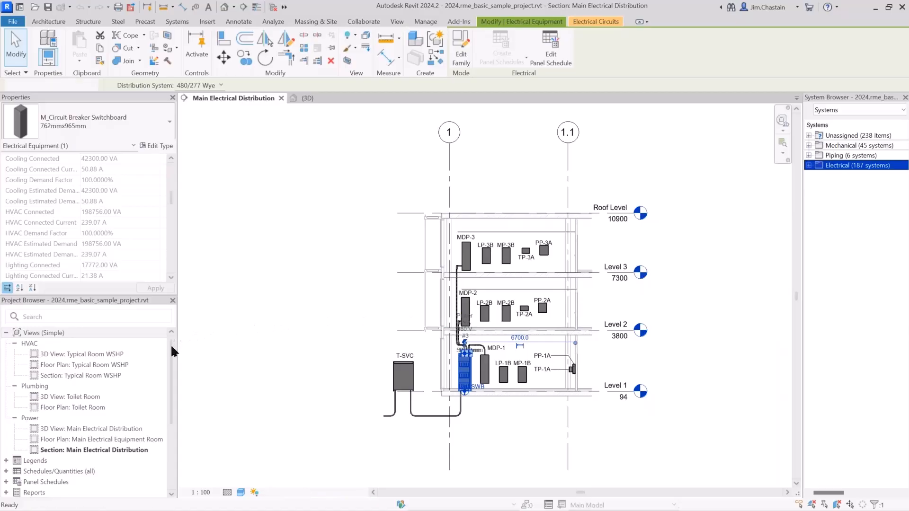
- View the EP-3 panel schedule from the project's panel schedules and close it again
{"action": "left_click_drag", "start_coordinate": [171, 344], "coordinate": [169, 379]}
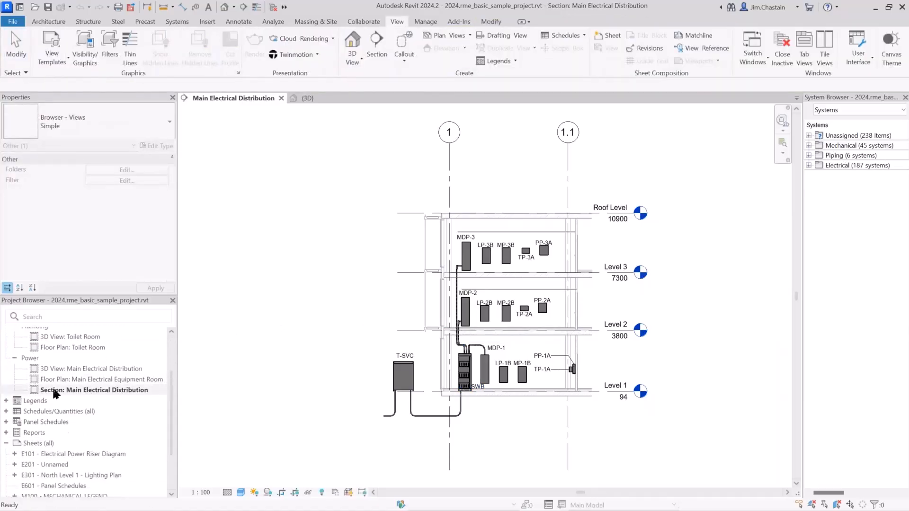
{"action": "left_click", "coordinate": [8, 422]}
{"action": "left_click", "coordinate": [8, 421]}
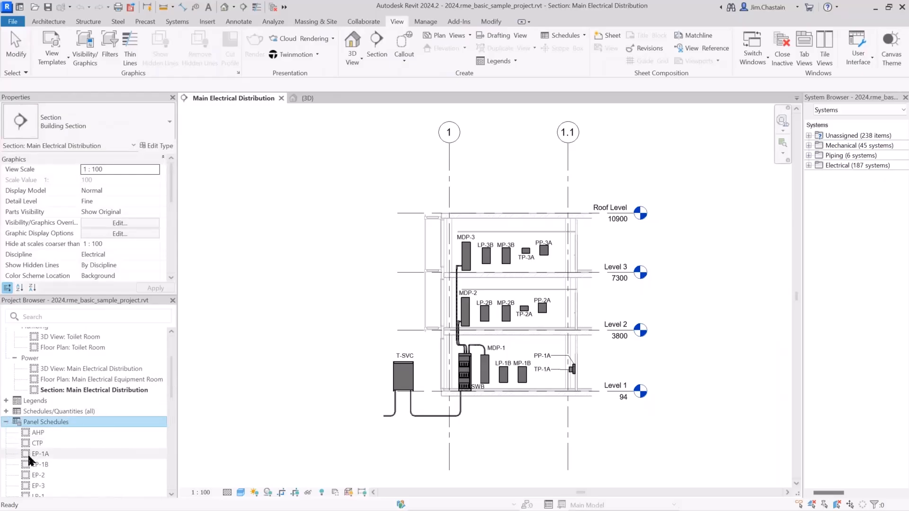
{"action": "scroll", "coordinate": [27, 453], "scroll_direction": "down", "scroll_amount": 3}
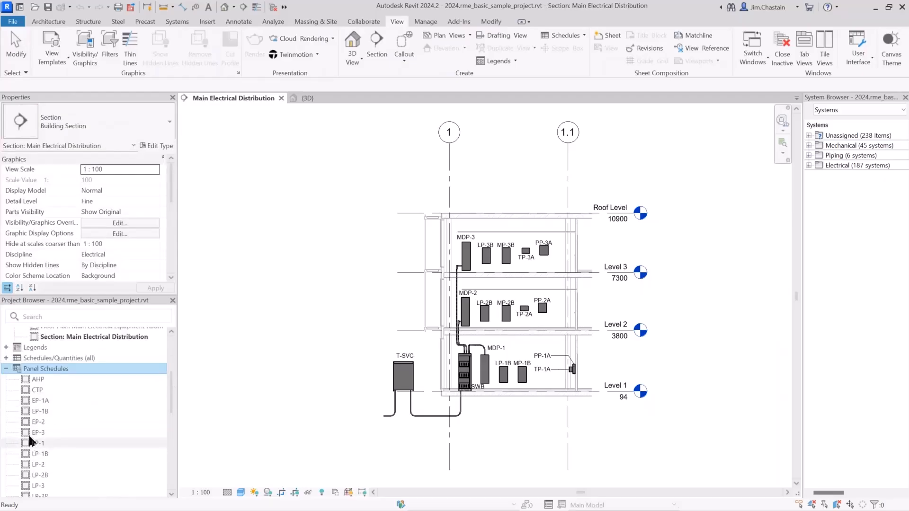
{"action": "left_click", "coordinate": [29, 434]}
{"action": "double_click", "coordinate": [29, 438]}
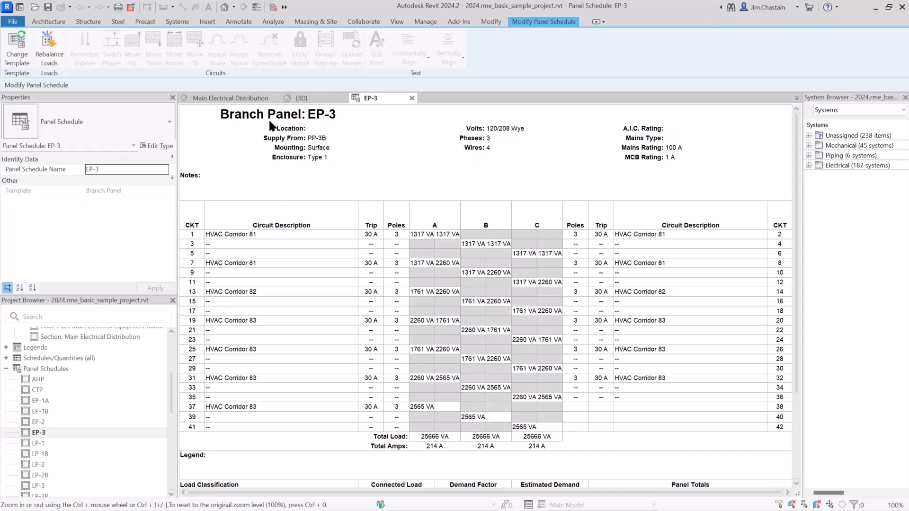
{"action": "left_click", "coordinate": [410, 98]}
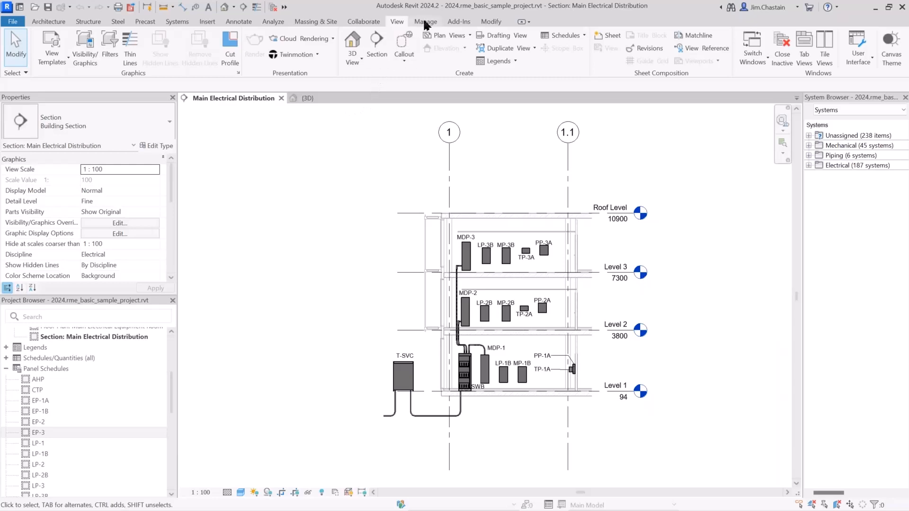
- Start an EasyPower export to file and choose the Revit Demo folder on the Desktop as destination
{"action": "left_click", "coordinate": [453, 21]}
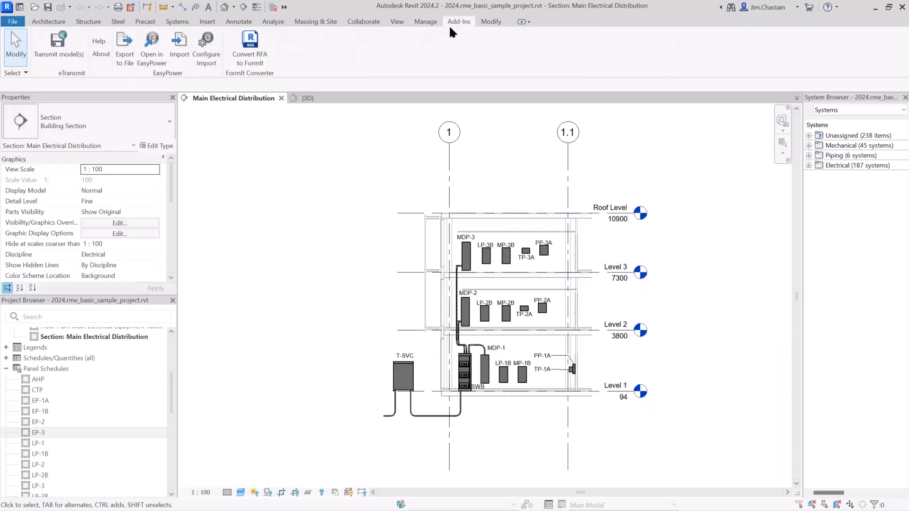
{"action": "left_click", "coordinate": [123, 42]}
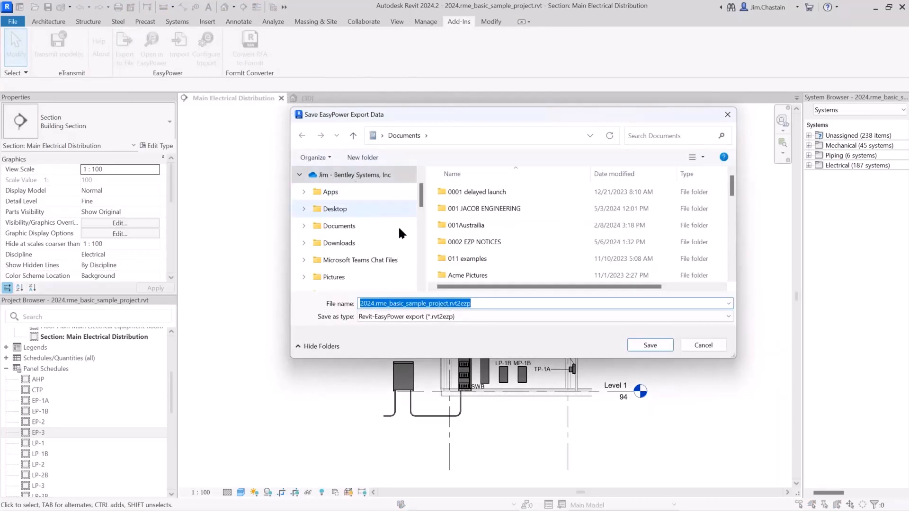
{"action": "scroll", "coordinate": [421, 243], "scroll_direction": "down", "scroll_amount": 3}
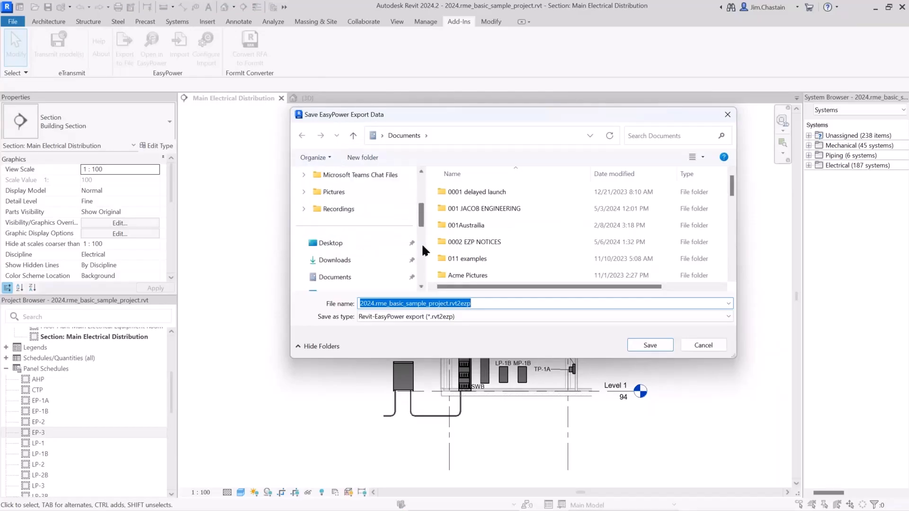
{"action": "left_click", "coordinate": [344, 243]}
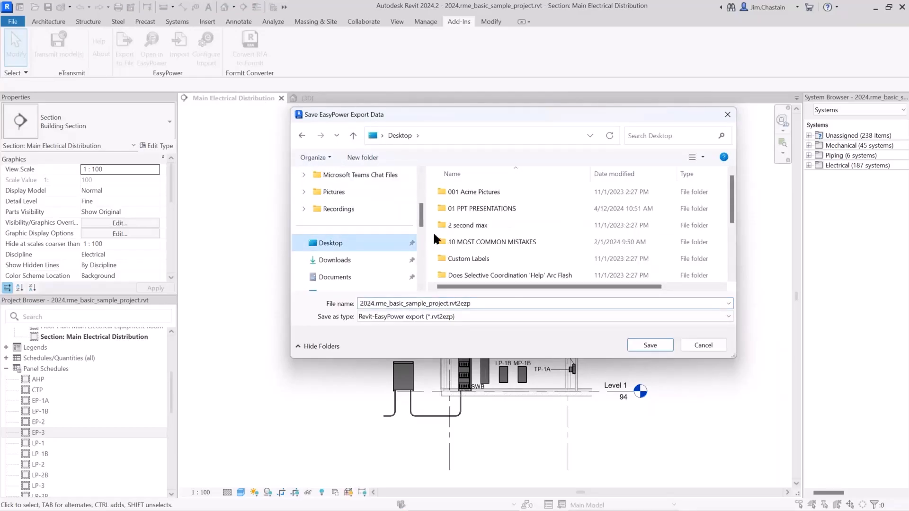
{"action": "scroll", "coordinate": [436, 237], "scroll_direction": "down", "scroll_amount": 5}
{"action": "scroll", "coordinate": [472, 236], "scroll_direction": "down", "scroll_amount": 1}
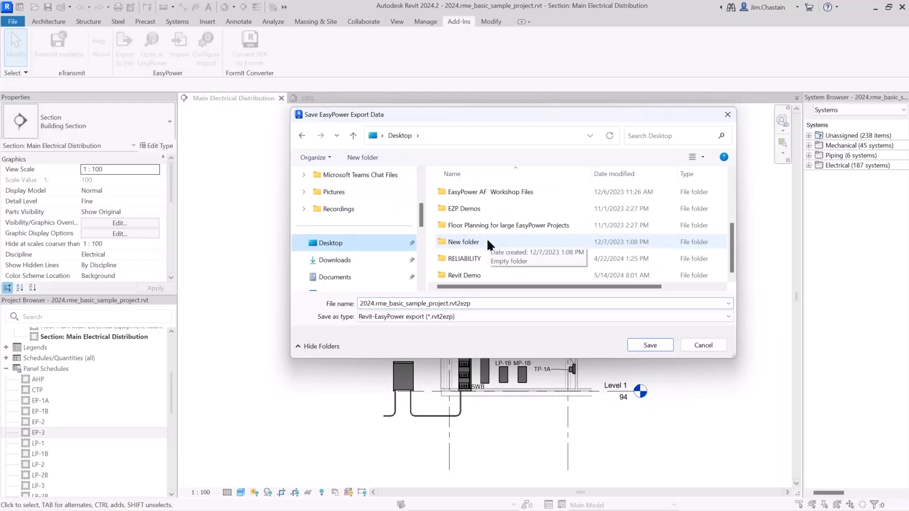
{"action": "left_click", "coordinate": [460, 273]}
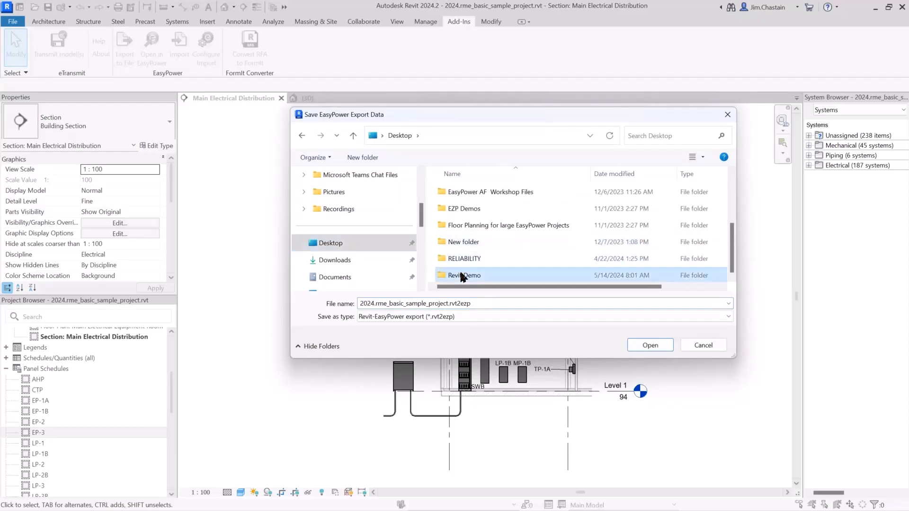
{"action": "double_click", "coordinate": [460, 274]}
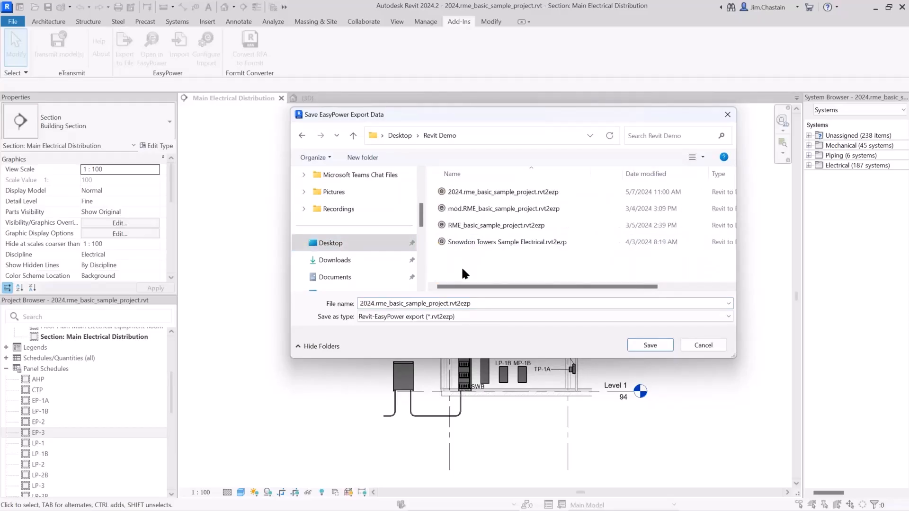
- Save the export as 2024.rme_basic_sample_project.rvt2ezp, replacing the existing file
{"action": "left_click", "coordinate": [480, 192]}
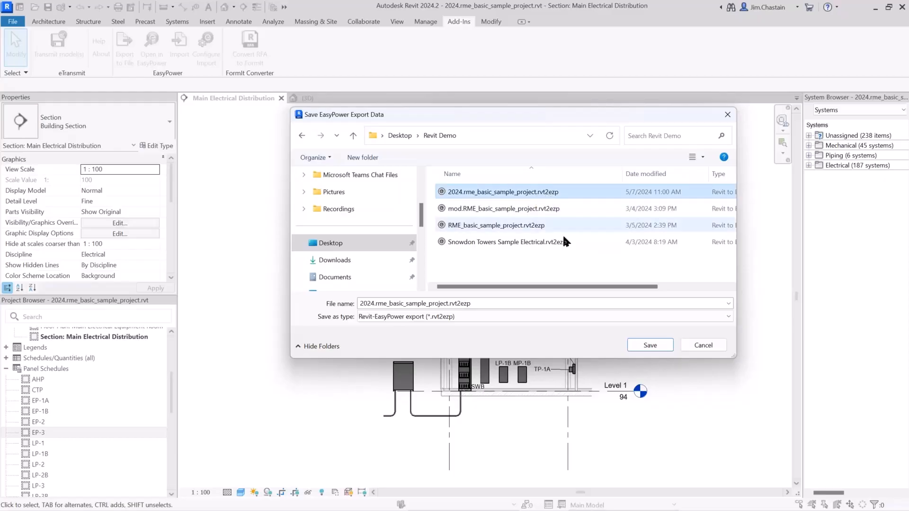
{"action": "left_click", "coordinate": [635, 340]}
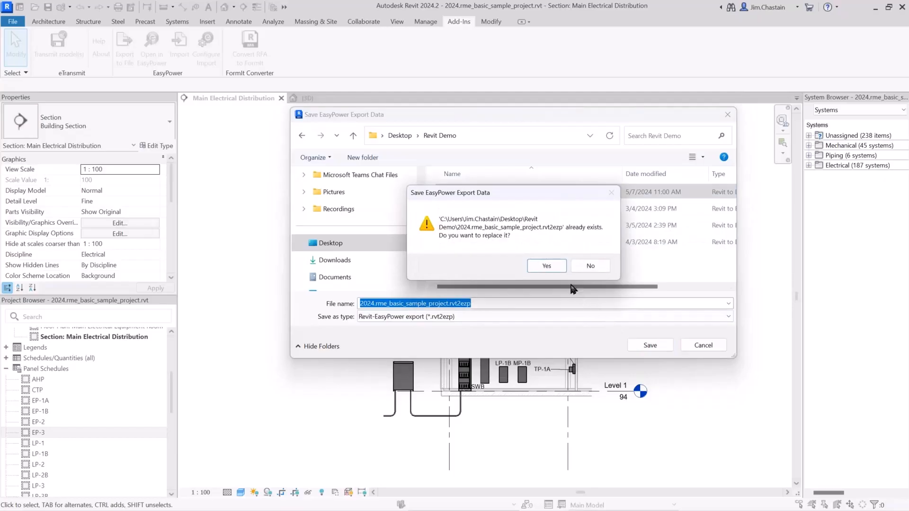
{"action": "left_click", "coordinate": [540, 266]}
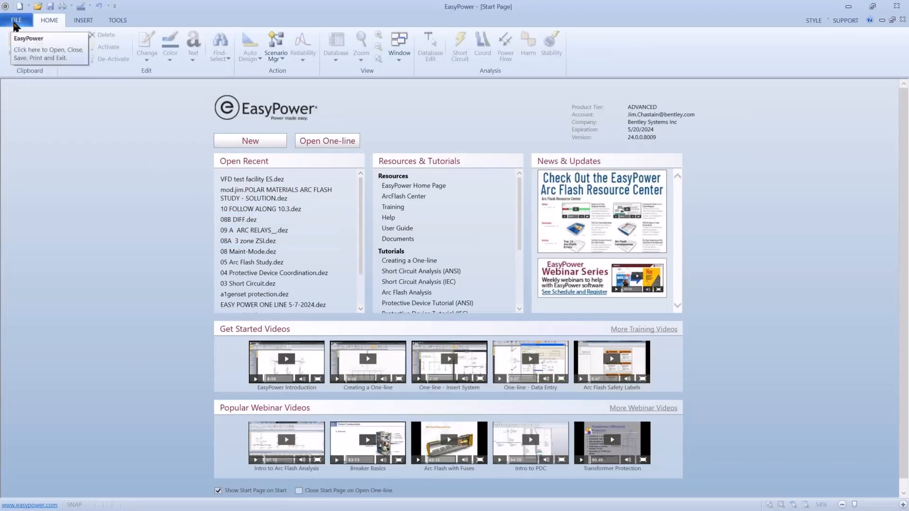
- In EasyPower, start a Revit Integrator import using 2024.rme_basic_sample_project.rvt2ezp from Desktop\Revit Demo and advance to the mapping stage
{"action": "left_click", "coordinate": [16, 20]}
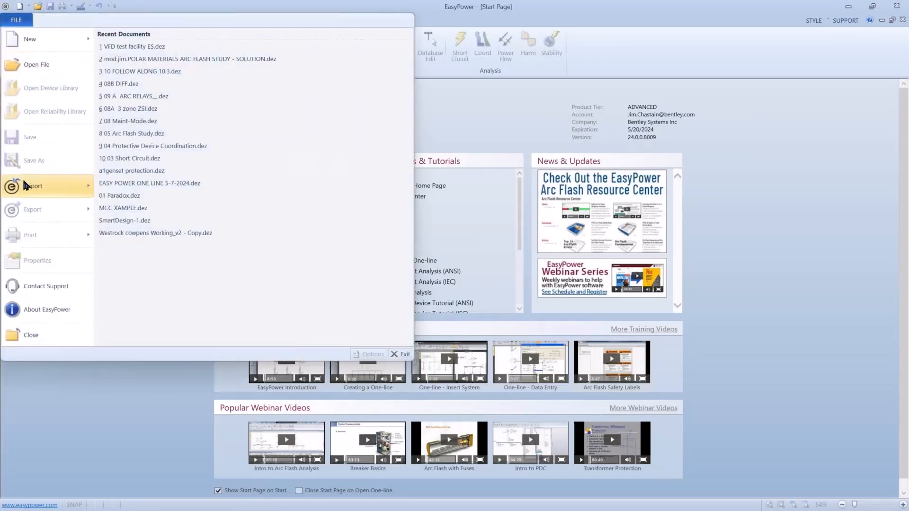
{"action": "mouse_move", "coordinate": [24, 183]}
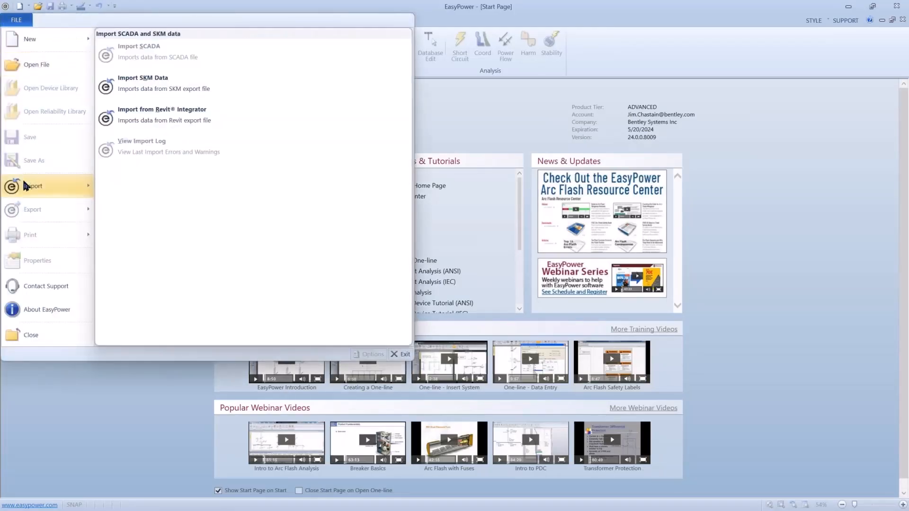
{"action": "left_click", "coordinate": [139, 122]}
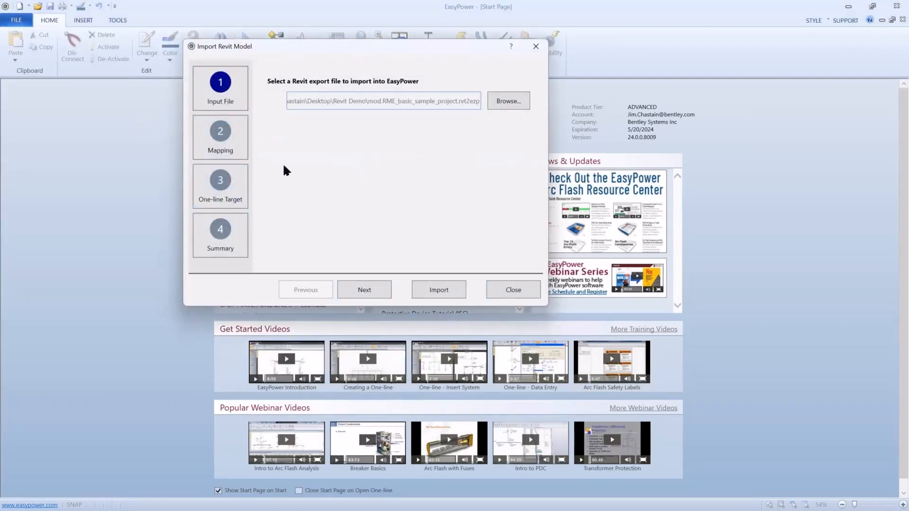
{"action": "left_click", "coordinate": [500, 101]}
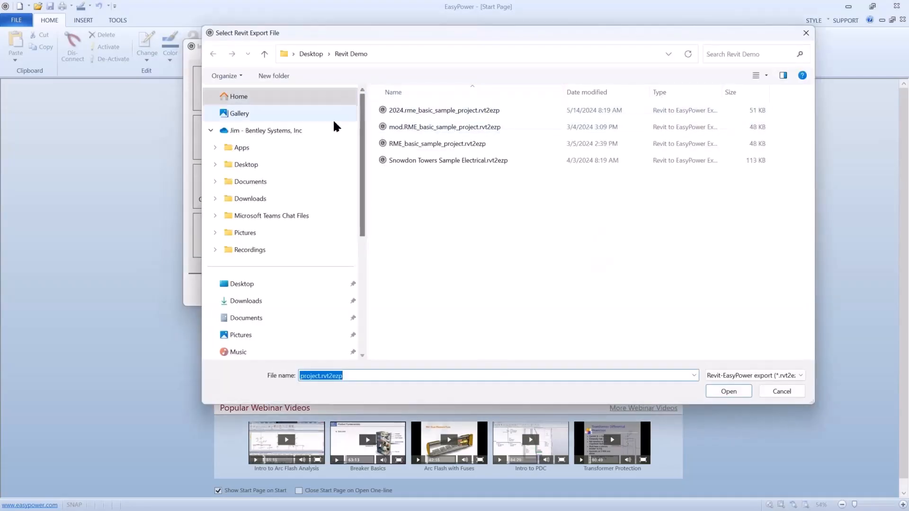
{"action": "left_click", "coordinate": [245, 284]}
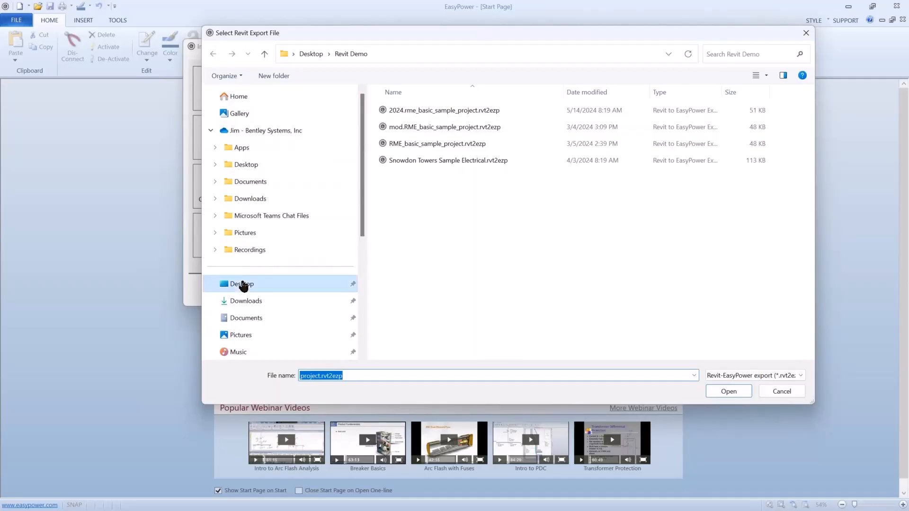
{"action": "double_click", "coordinate": [381, 291]}
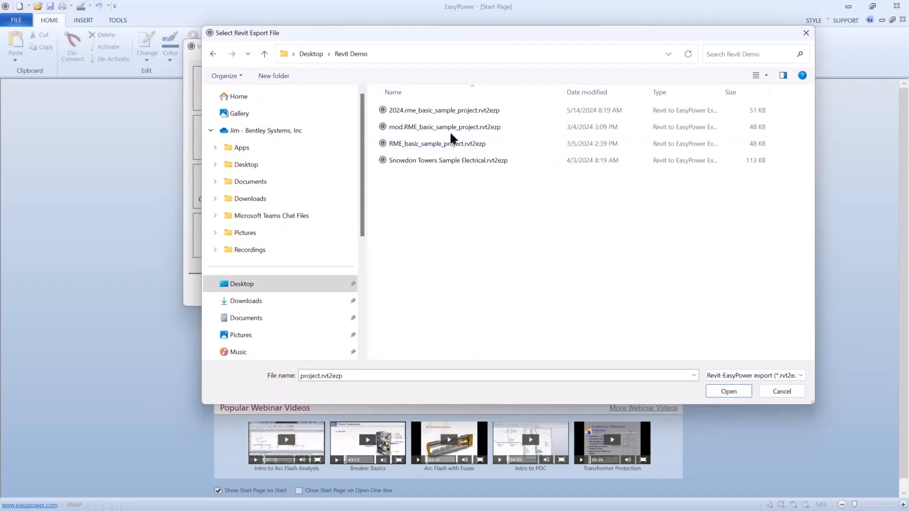
{"action": "left_click", "coordinate": [434, 110]}
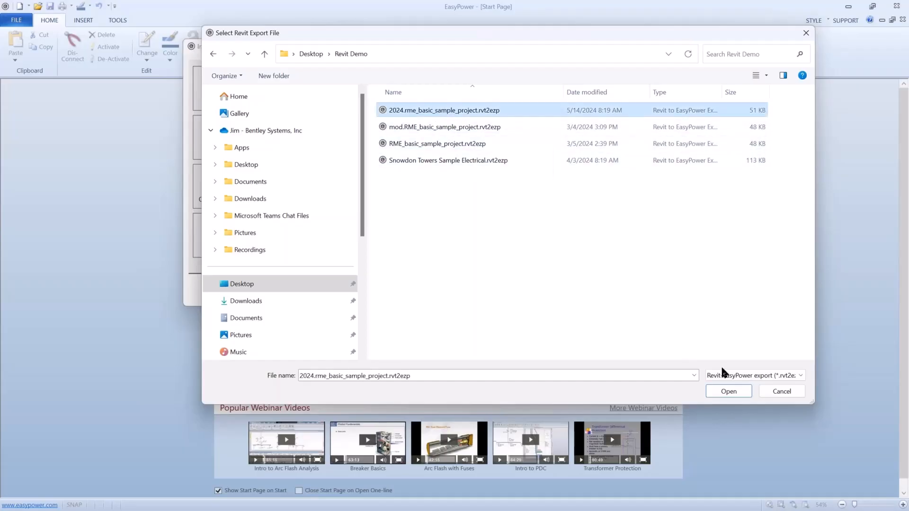
{"action": "left_click", "coordinate": [728, 391]}
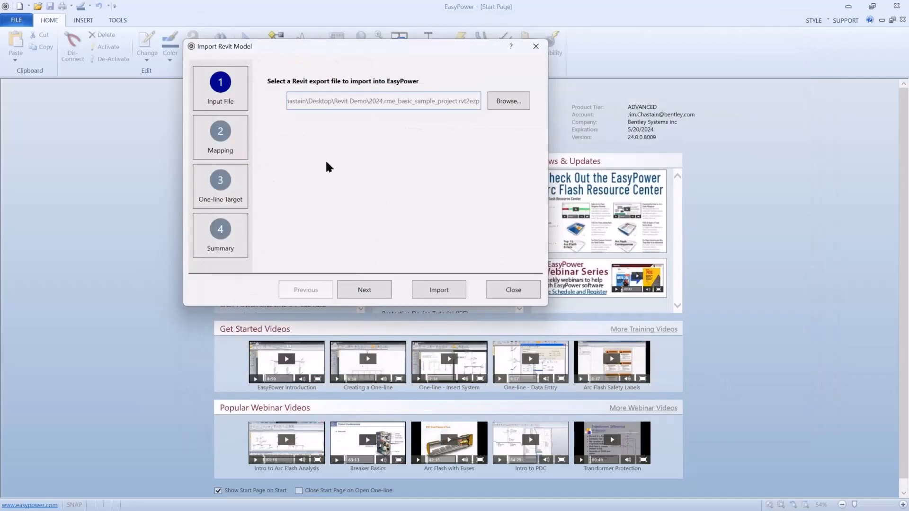
{"action": "left_click", "coordinate": [350, 286]}
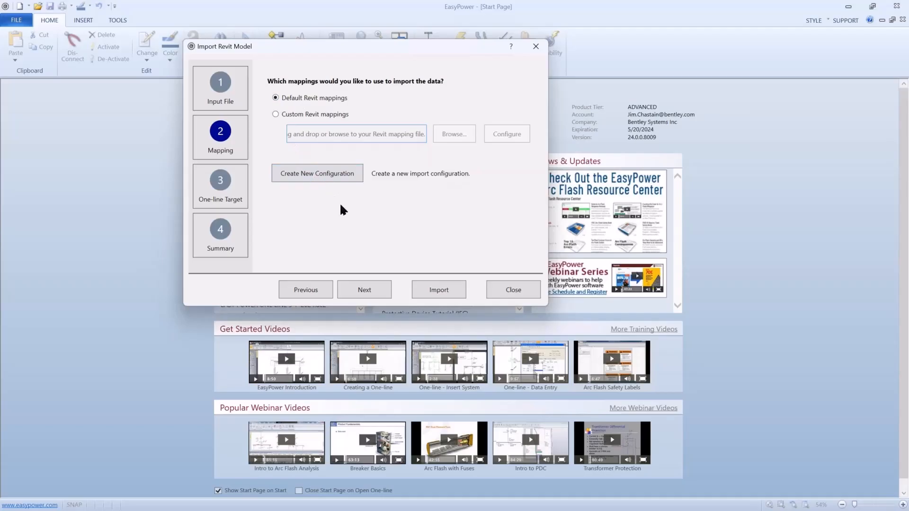
- Run the Revit import with the default mappings, creating a new one-line
{"action": "left_click", "coordinate": [362, 288]}
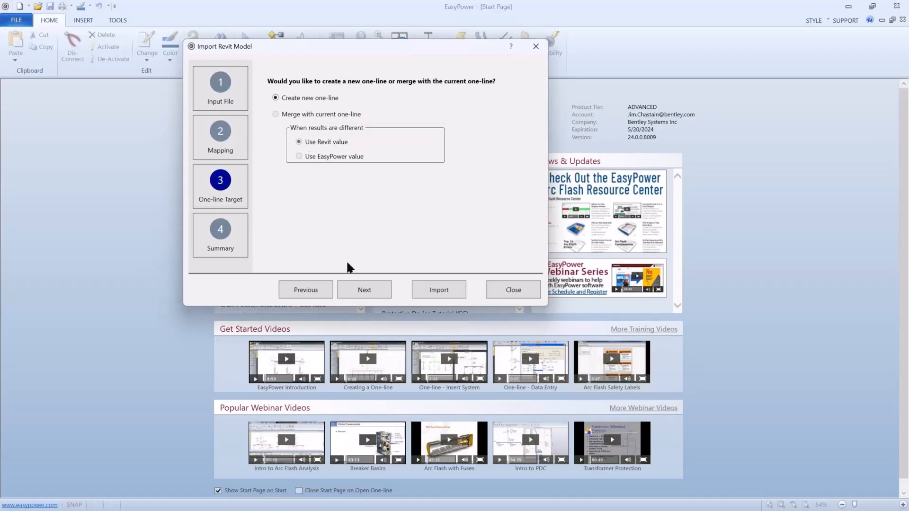
{"action": "left_click", "coordinate": [356, 289]}
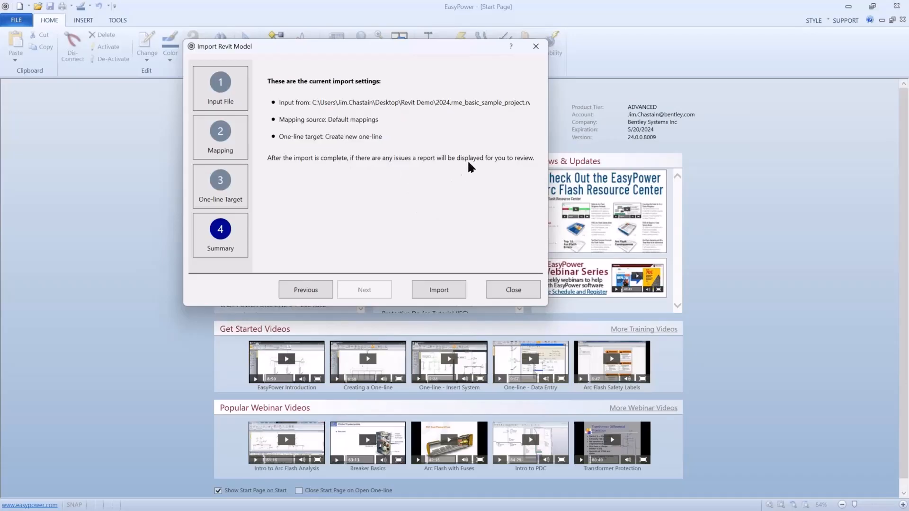
{"action": "left_click", "coordinate": [437, 285]}
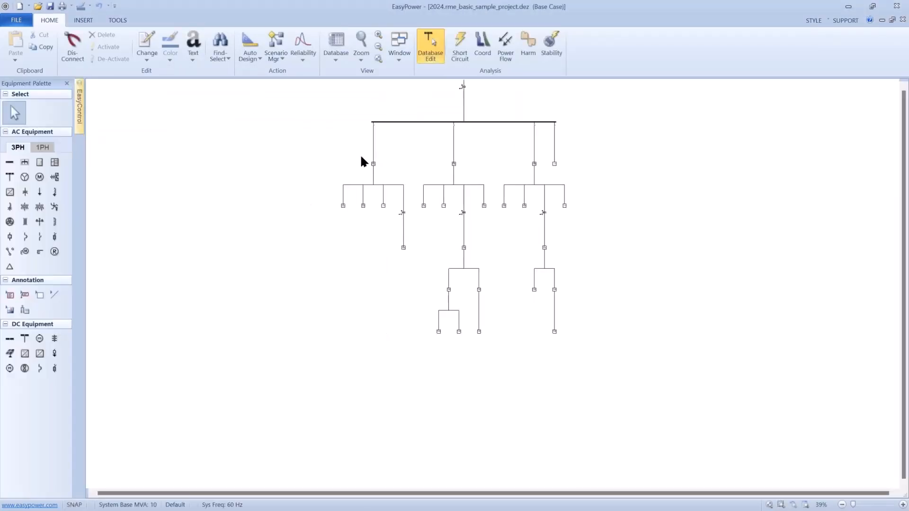
- Review the Import Results Report for import issues and return to the 2024.rme_basic_sample_project.dez one-line
{"action": "left_click", "coordinate": [397, 55]}
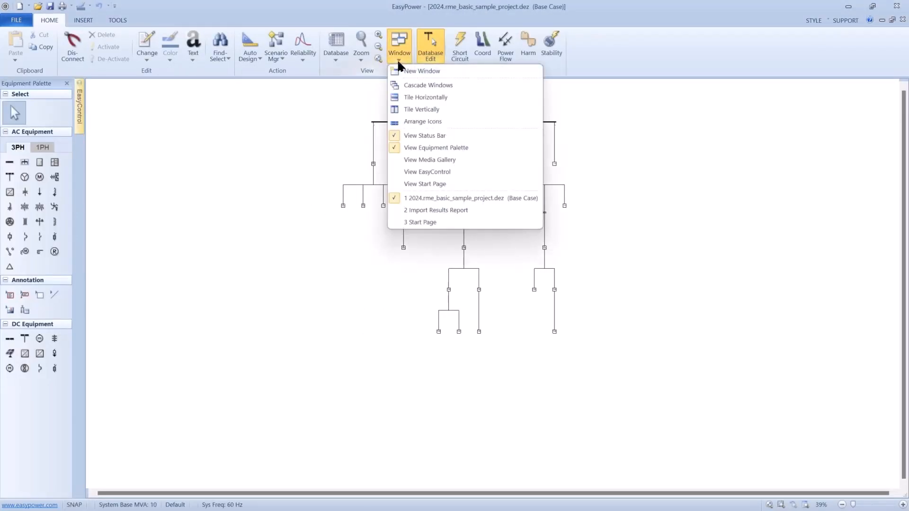
{"action": "left_click", "coordinate": [413, 208]}
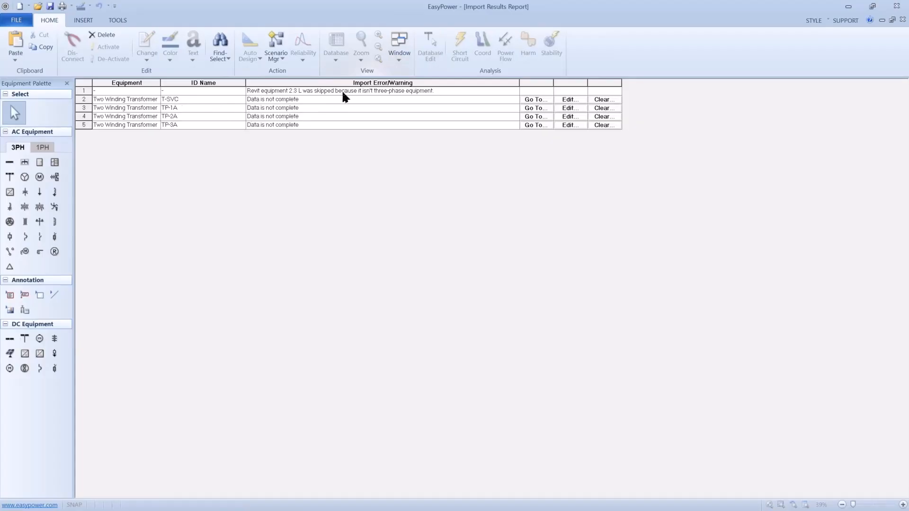
{"action": "left_click", "coordinate": [396, 57]}
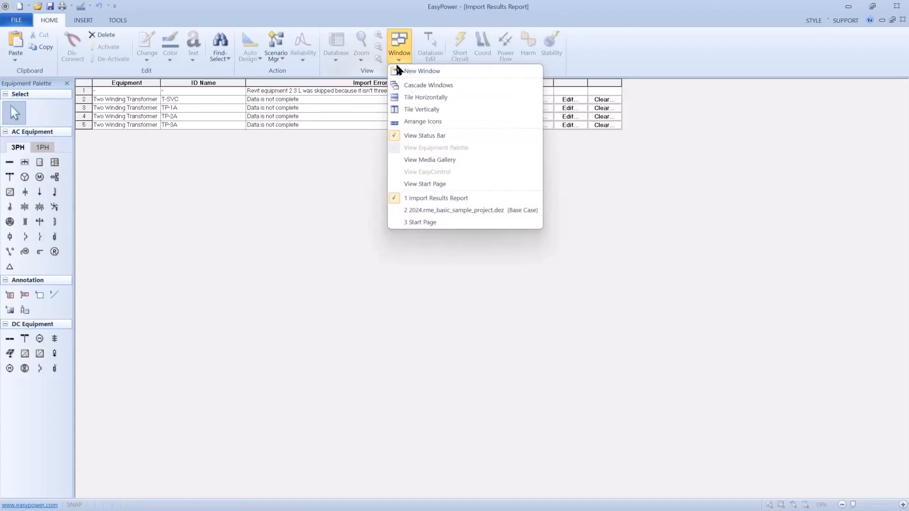
{"action": "left_click", "coordinate": [424, 209]}
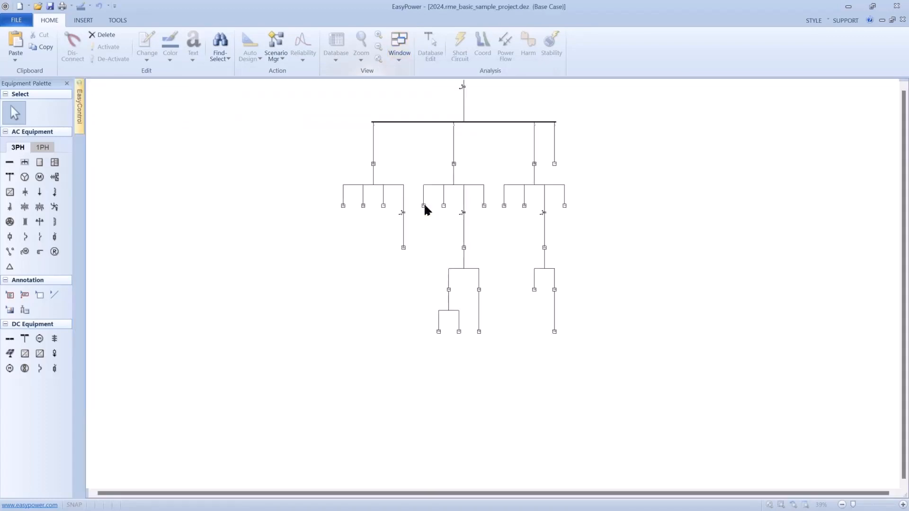
- Examine the imported one-line from the SWB bus through the MDP panels and TP transformers to the downstream PP panels
{"action": "scroll", "coordinate": [425, 206], "scroll_direction": "up", "scroll_amount": 1}
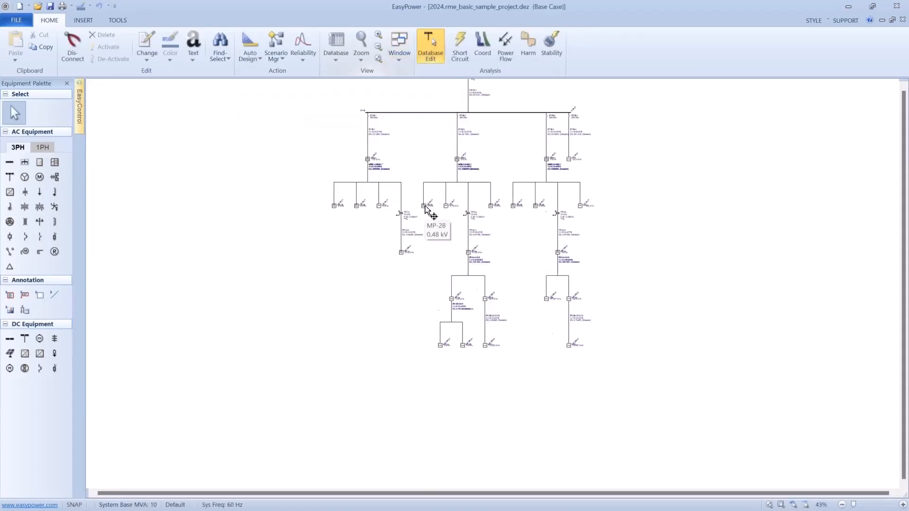
{"action": "left_click_drag", "start_coordinate": [424, 208], "coordinate": [419, 248]}
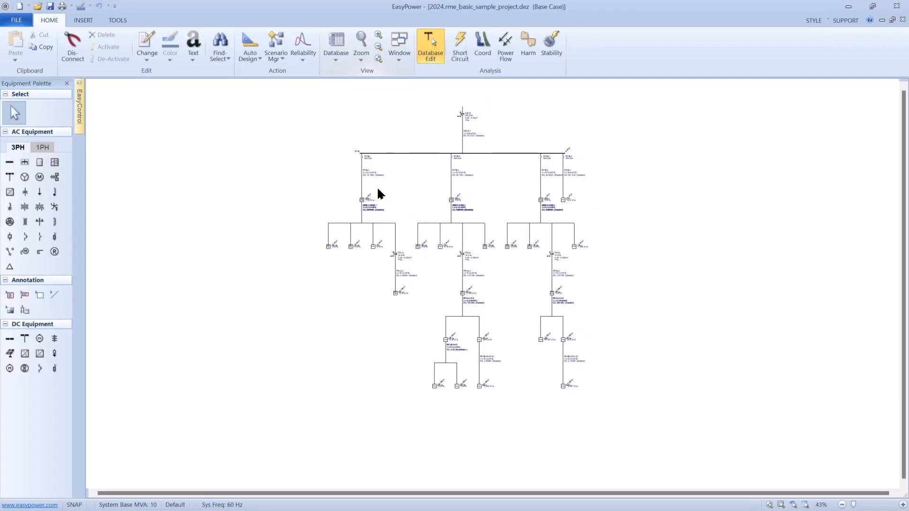
{"action": "scroll", "coordinate": [377, 190], "scroll_direction": "up", "scroll_amount": 2}
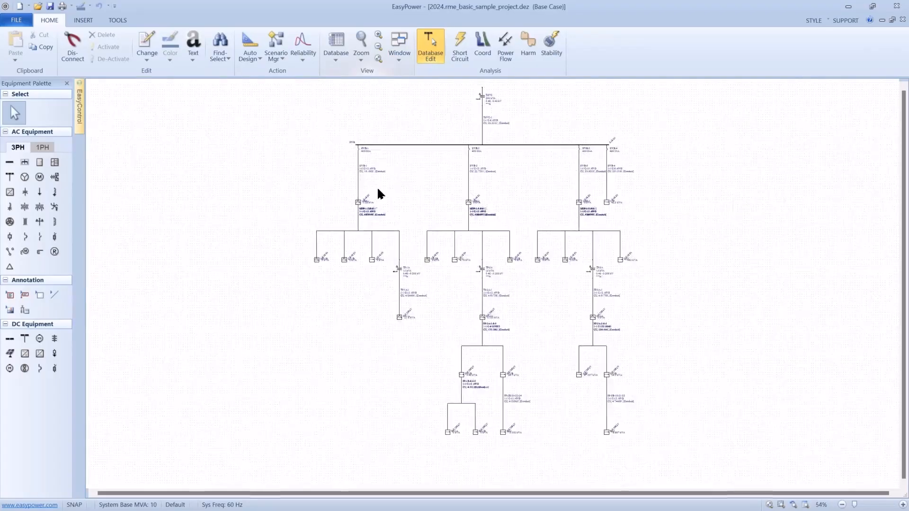
{"action": "scroll", "coordinate": [378, 198], "scroll_direction": "up", "scroll_amount": 1}
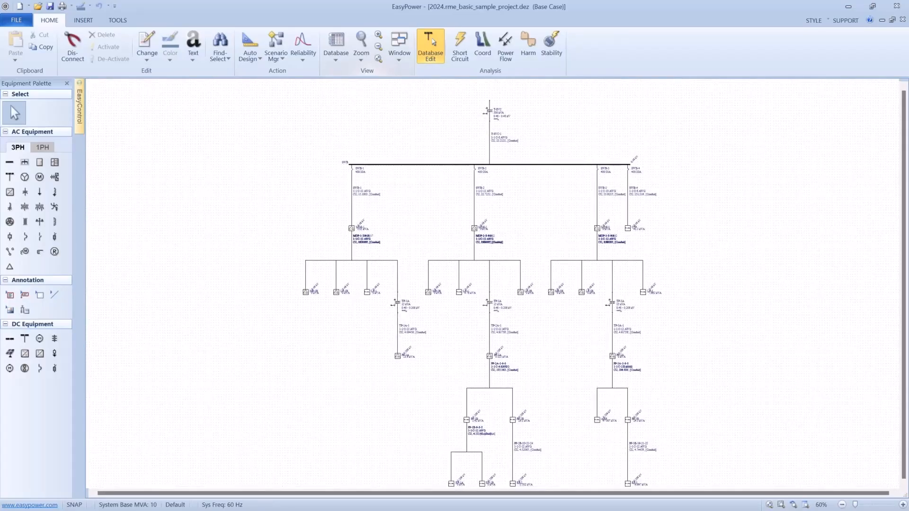
{"action": "scroll", "coordinate": [374, 220], "scroll_direction": "up", "scroll_amount": 5}
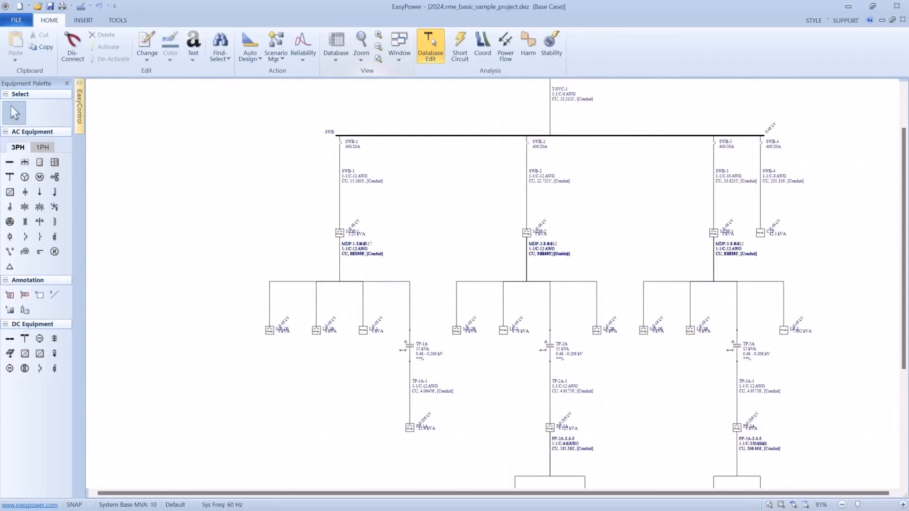
{"action": "scroll", "coordinate": [374, 220], "scroll_direction": "up", "scroll_amount": 3}
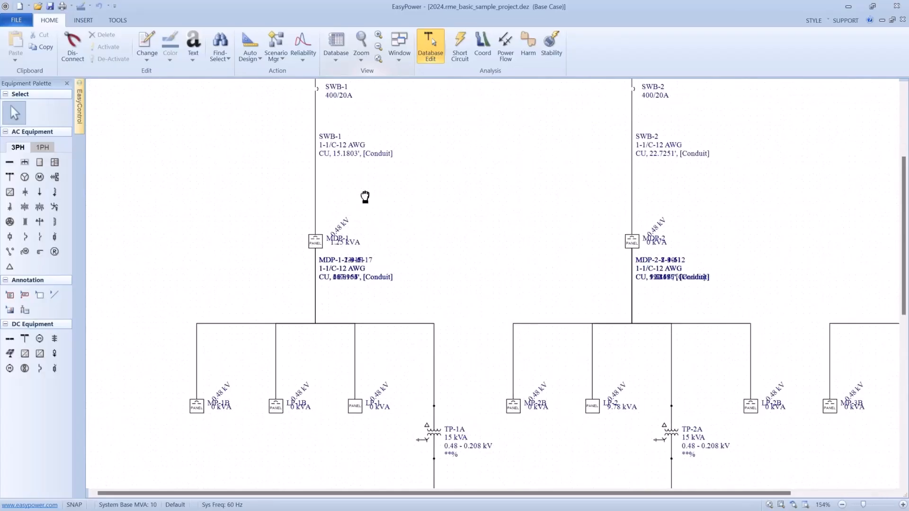
{"action": "left_click_drag", "start_coordinate": [364, 197], "coordinate": [365, 268]}
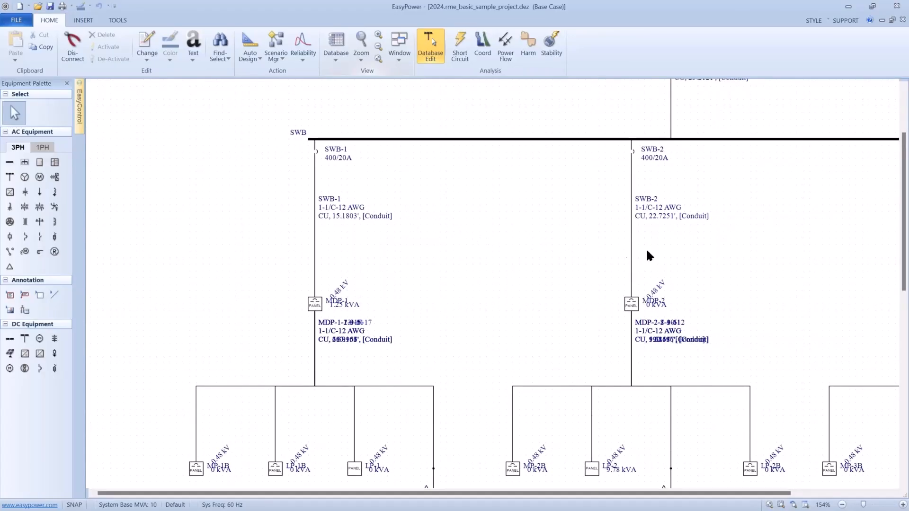
{"action": "left_click_drag", "start_coordinate": [652, 255], "coordinate": [545, 255]}
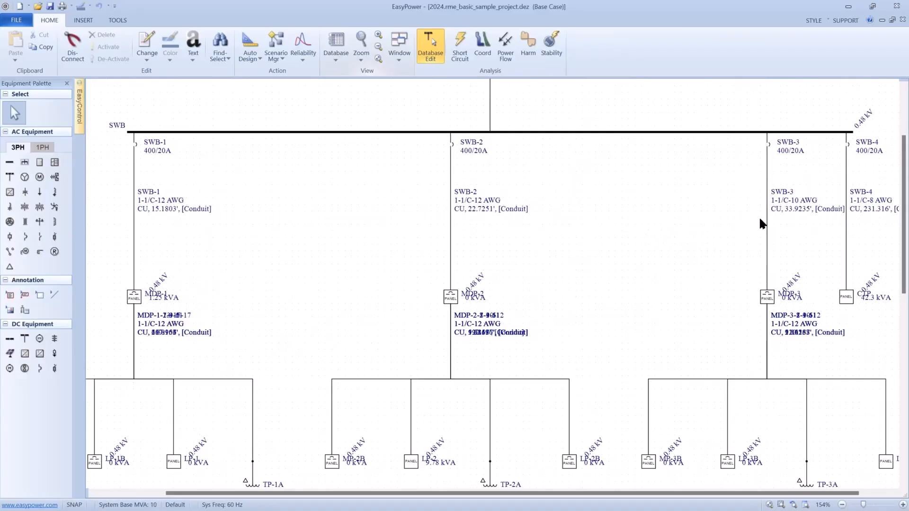
{"action": "left_click_drag", "start_coordinate": [765, 230], "coordinate": [725, 182]}
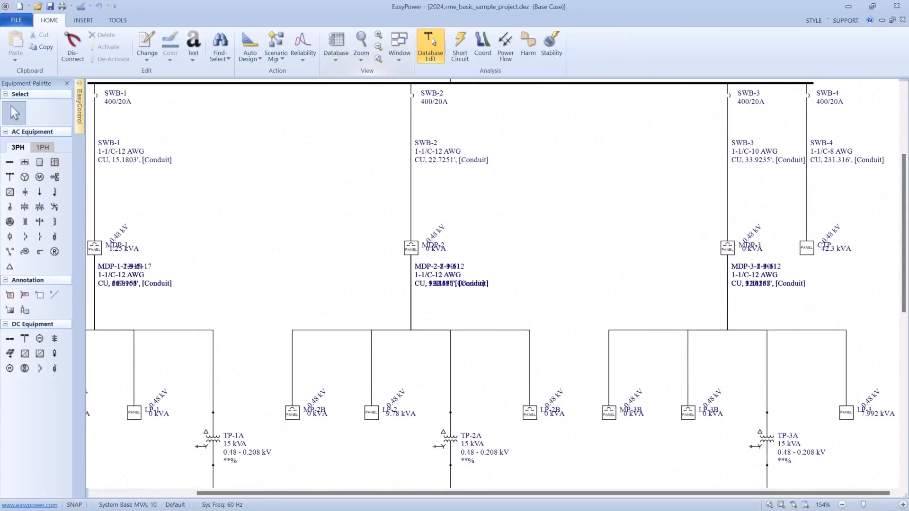
{"action": "left_click_drag", "start_coordinate": [681, 223], "coordinate": [721, 143]}
{"action": "left_click_drag", "start_coordinate": [538, 301], "coordinate": [547, 266]}
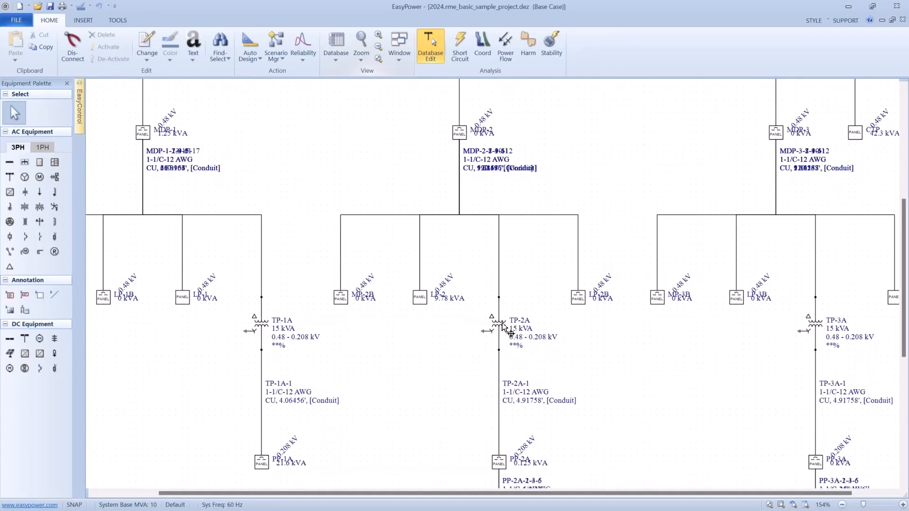
{"action": "left_click_drag", "start_coordinate": [460, 317], "coordinate": [554, 216]}
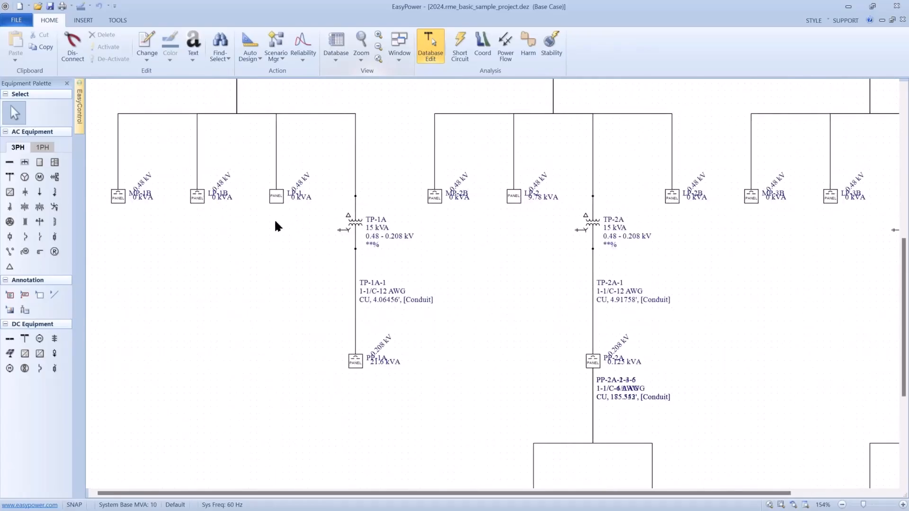
{"action": "left_click_drag", "start_coordinate": [395, 299], "coordinate": [311, 211]}
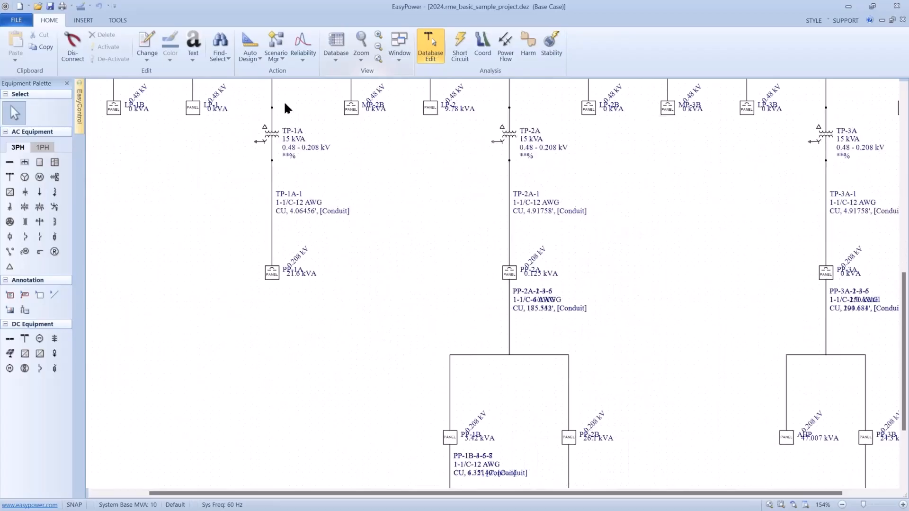
- Find panel EP-3 on the one-line and open its panel data
{"action": "left_click", "coordinate": [229, 49]}
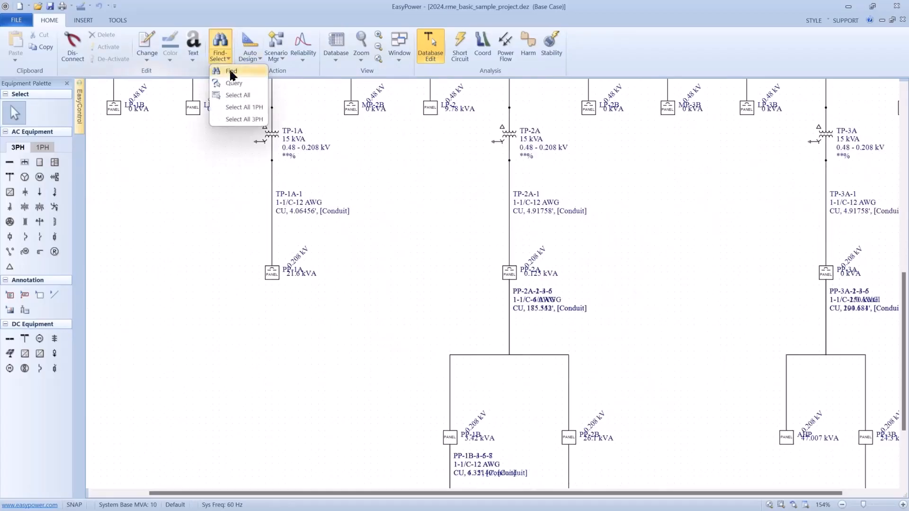
{"action": "left_click", "coordinate": [231, 71]}
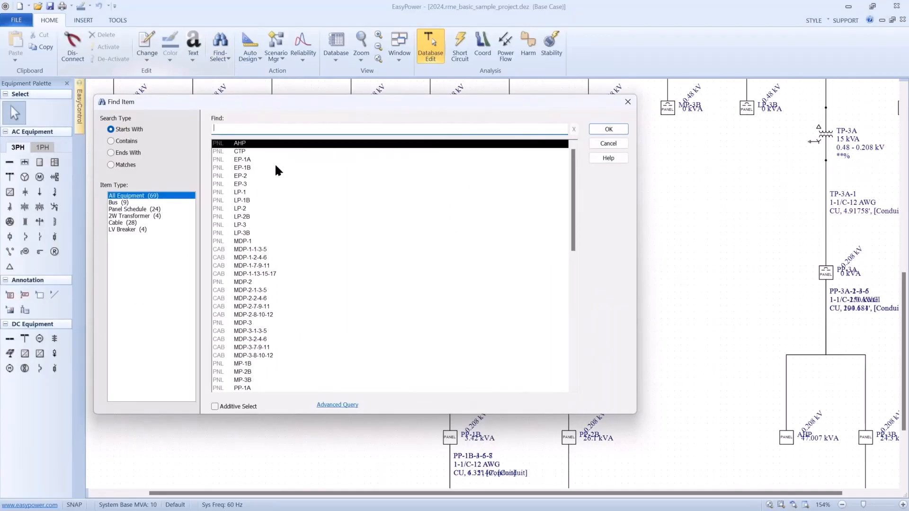
{"action": "left_click", "coordinate": [250, 183]}
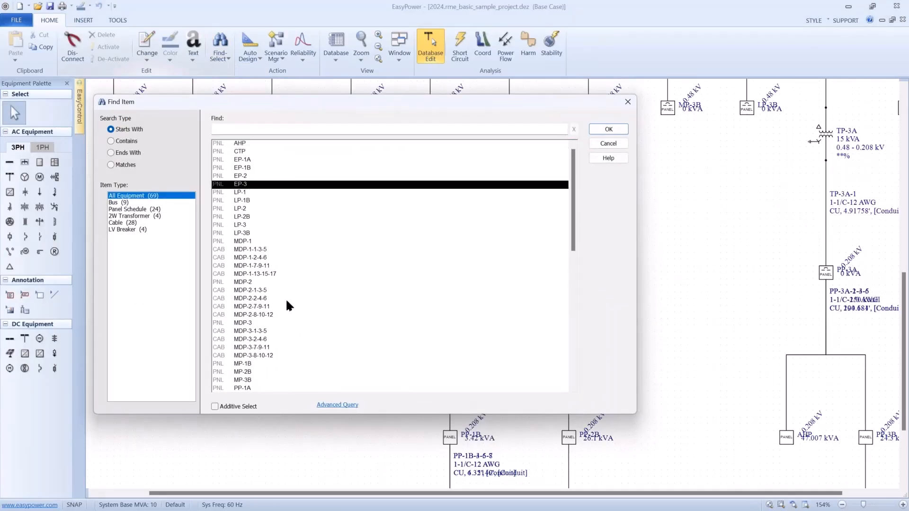
{"action": "left_click", "coordinate": [603, 131]}
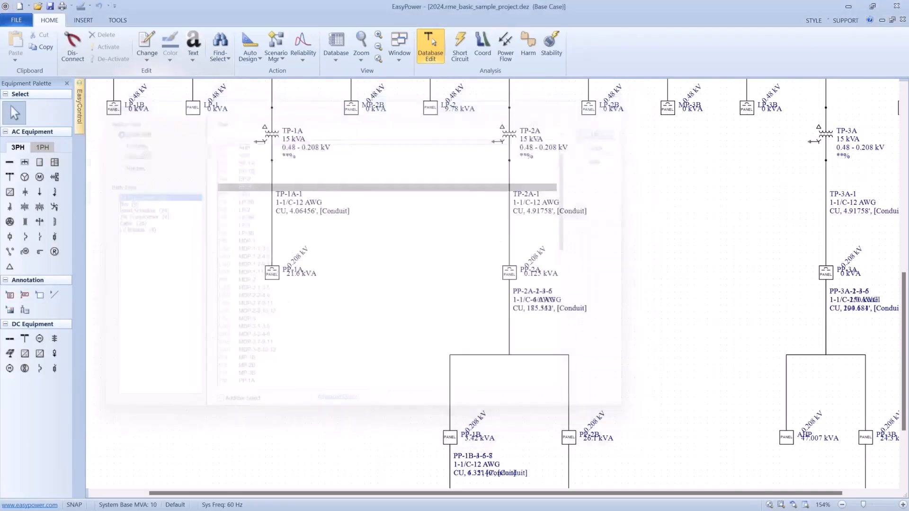
{"action": "scroll", "coordinate": [513, 259], "scroll_direction": "up", "scroll_amount": 1}
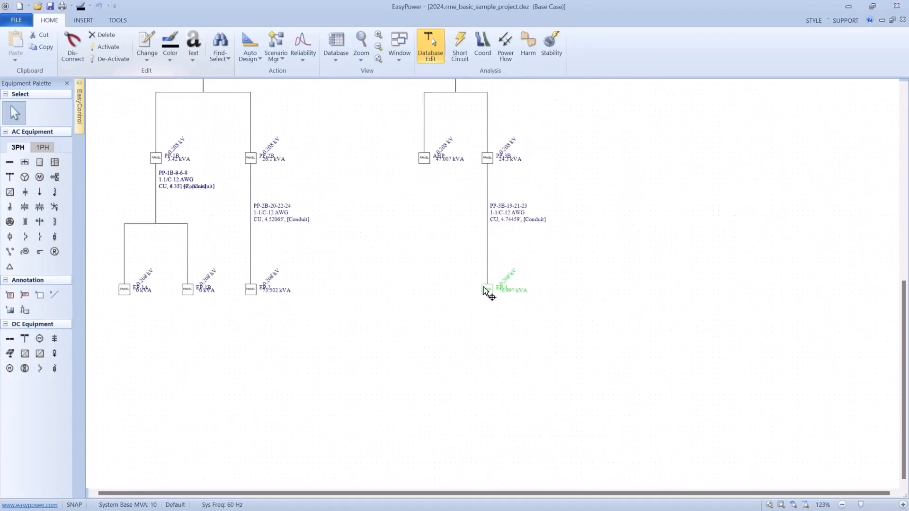
{"action": "double_click", "coordinate": [488, 292]}
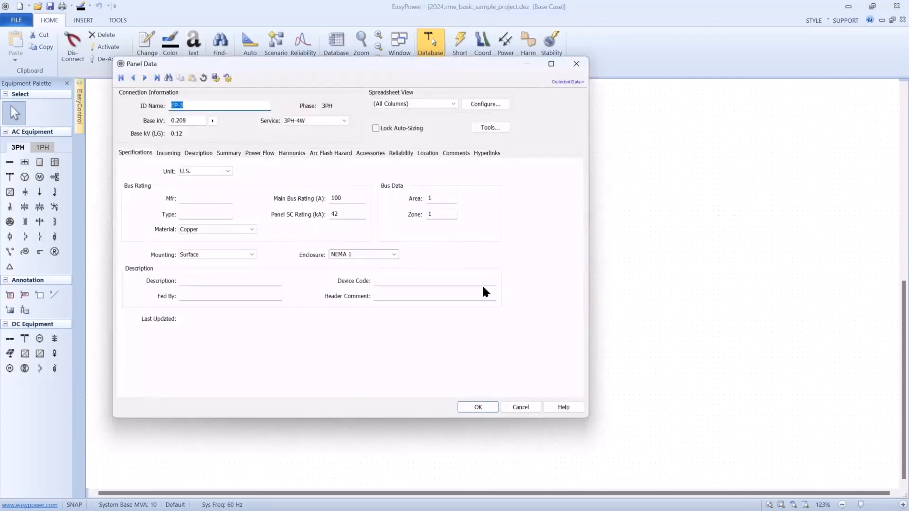
- Assign cable PP-3B-19-21-23 as the incoming branch of panel EP-3
{"action": "left_click", "coordinate": [179, 154]}
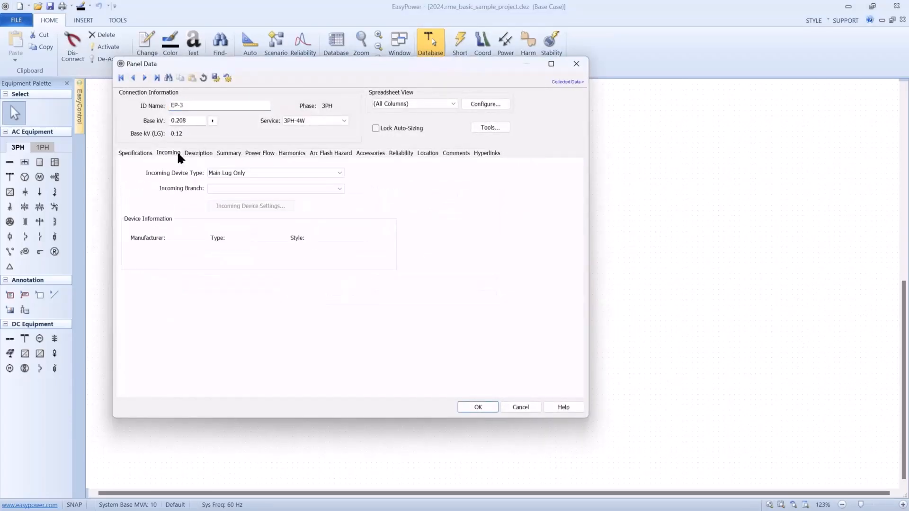
{"action": "left_click", "coordinate": [339, 175]}
{"action": "left_click", "coordinate": [339, 179]}
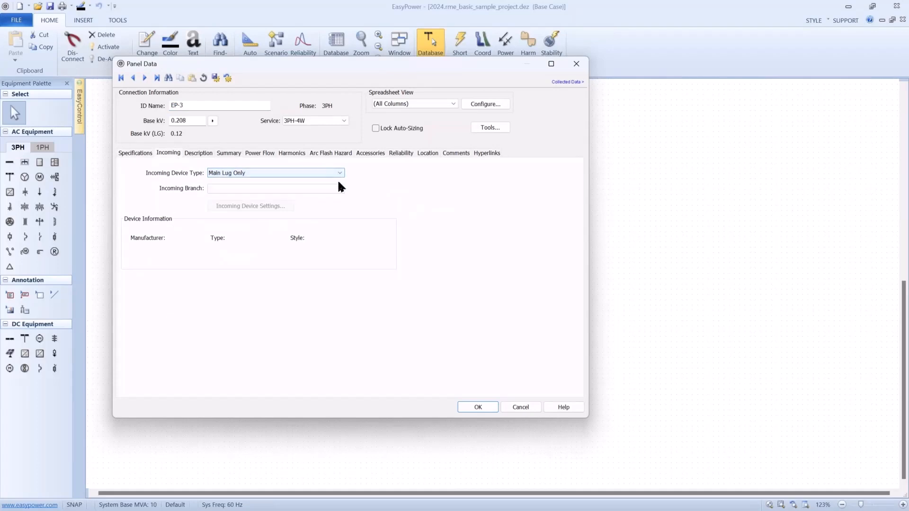
{"action": "left_click", "coordinate": [340, 188]}
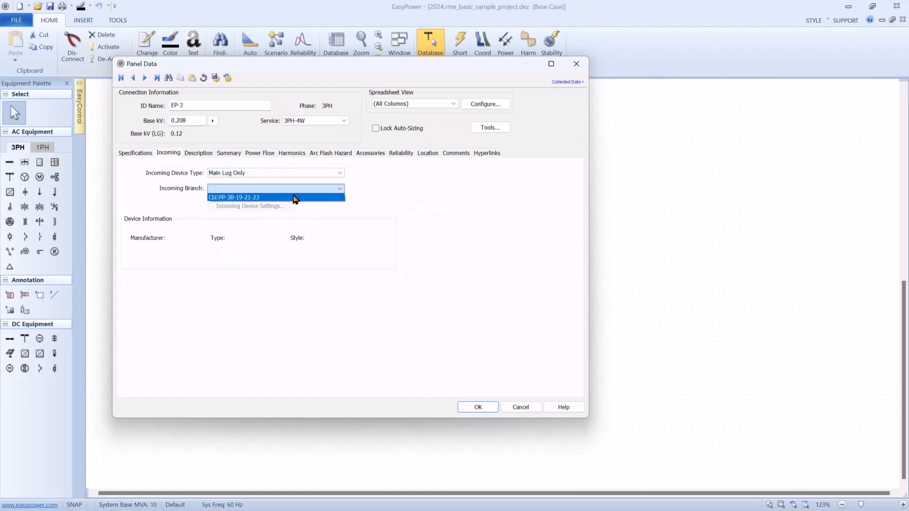
{"action": "left_click", "coordinate": [294, 197]}
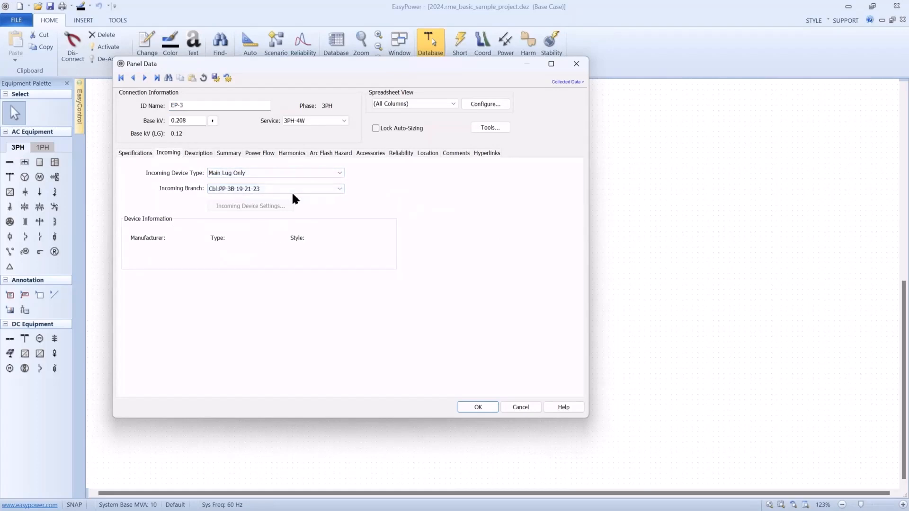
- Review EP-3's circuit descriptions, connected loads and protective devices, and accept the panel data
{"action": "left_click", "coordinate": [207, 153]}
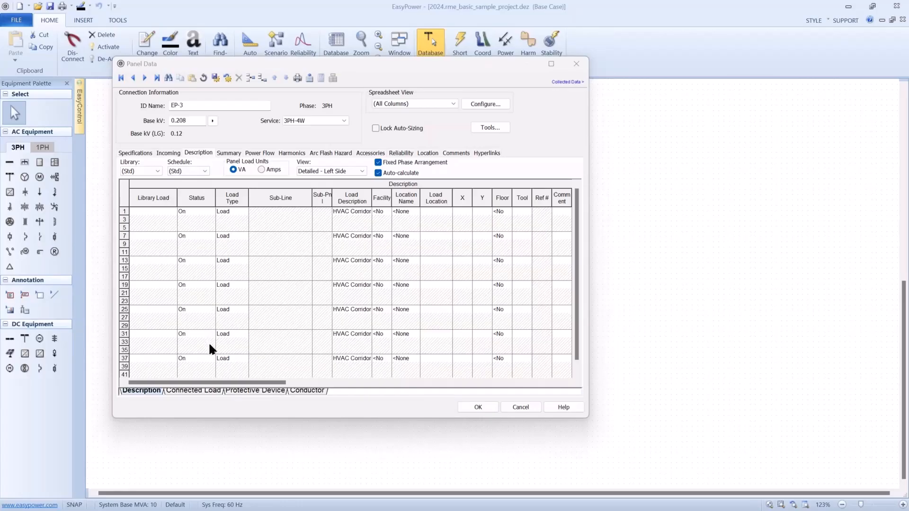
{"action": "left_click", "coordinate": [193, 392]}
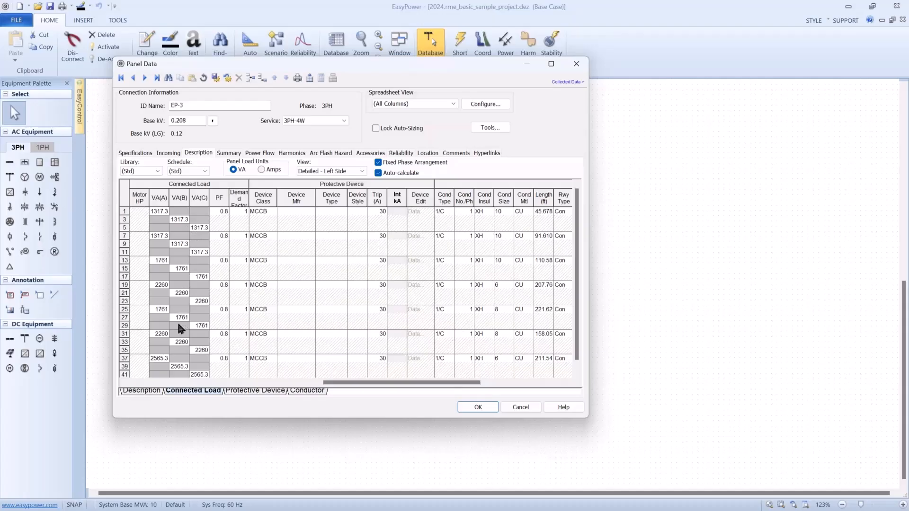
{"action": "left_click", "coordinate": [245, 389]}
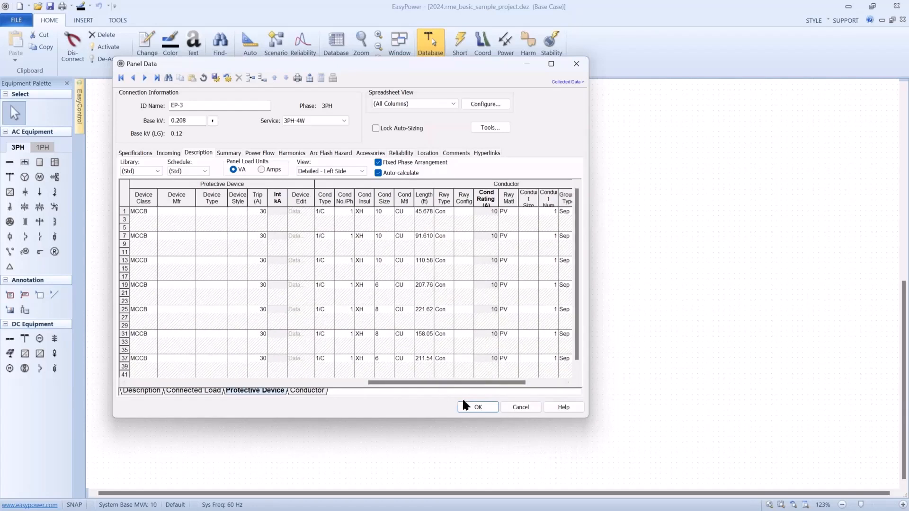
{"action": "left_click", "coordinate": [473, 407]}
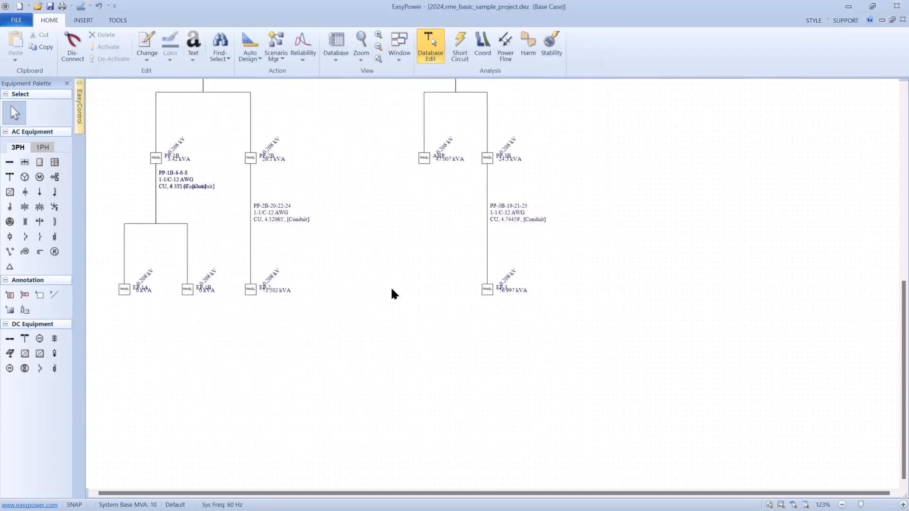
{"action": "scroll", "coordinate": [387, 288], "scroll_direction": "down", "scroll_amount": 2}
{"action": "left_click_drag", "start_coordinate": [396, 296], "coordinate": [488, 341]}
{"action": "scroll", "coordinate": [430, 312], "scroll_direction": "down", "scroll_amount": 1}
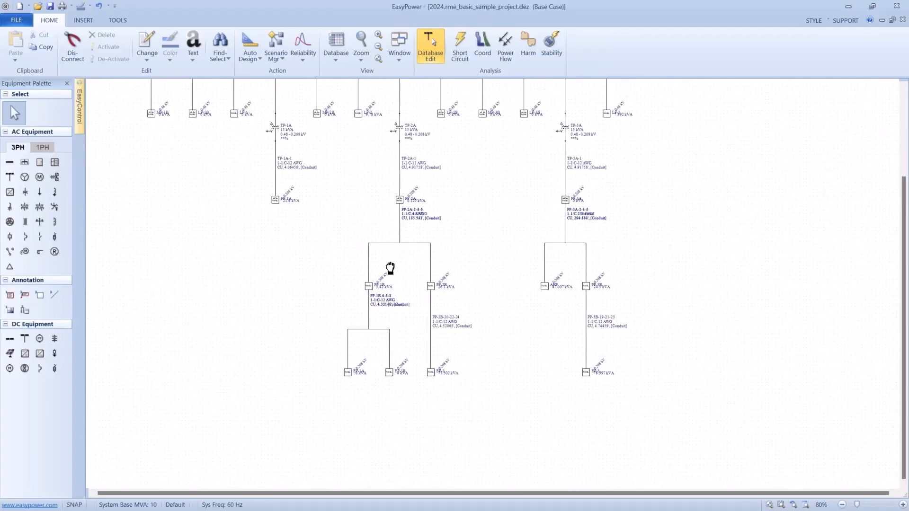
{"action": "left_click_drag", "start_coordinate": [390, 268], "coordinate": [393, 285]}
{"action": "scroll", "coordinate": [392, 285], "scroll_direction": "down", "scroll_amount": 3}
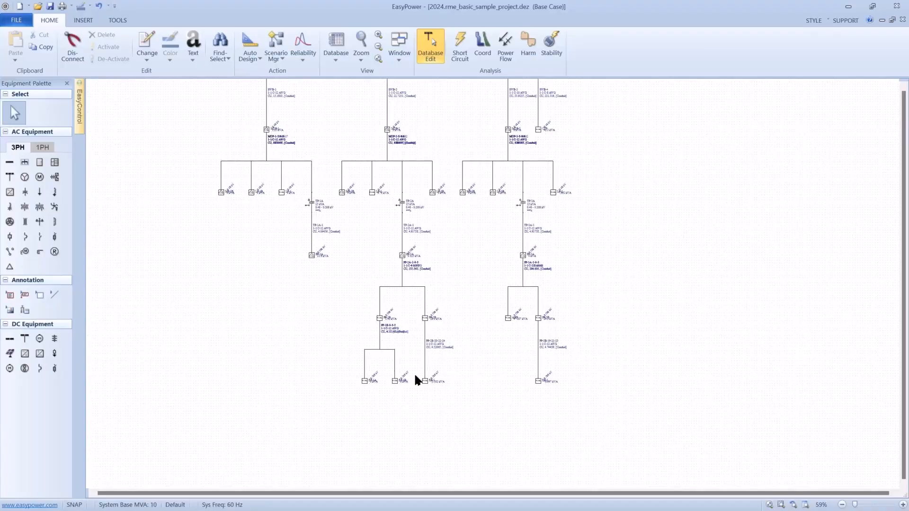
- Open the Auto Design options and set the design library sheet to Square D-2007
{"action": "scroll", "coordinate": [368, 293], "scroll_direction": "down", "scroll_amount": 2}
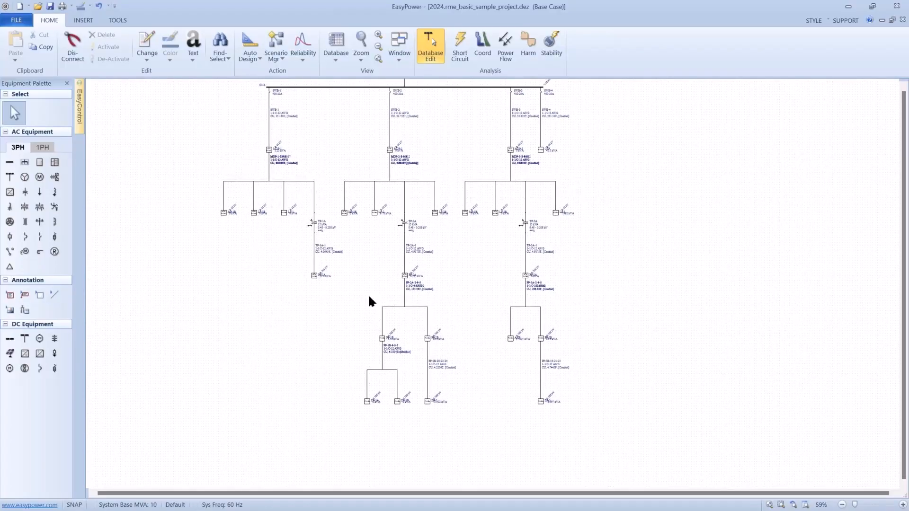
{"action": "left_click_drag", "start_coordinate": [368, 288], "coordinate": [381, 307]}
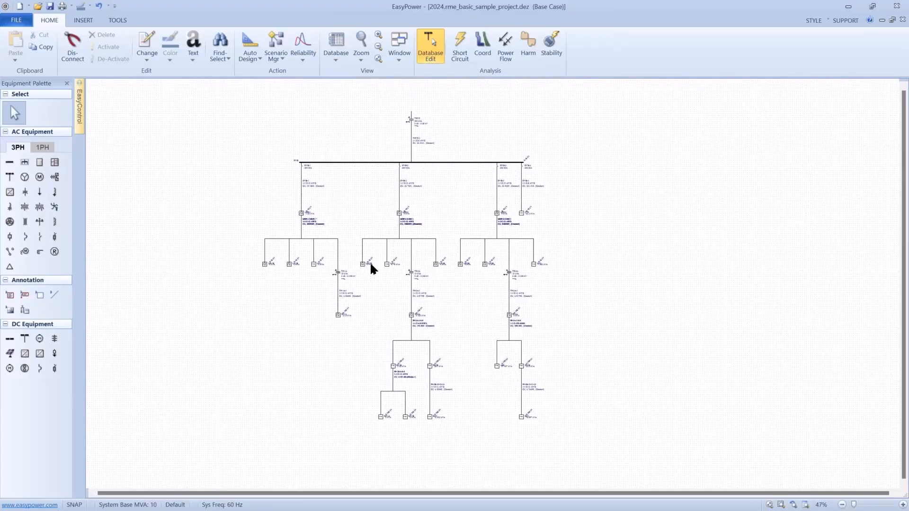
{"action": "left_click", "coordinate": [259, 57]}
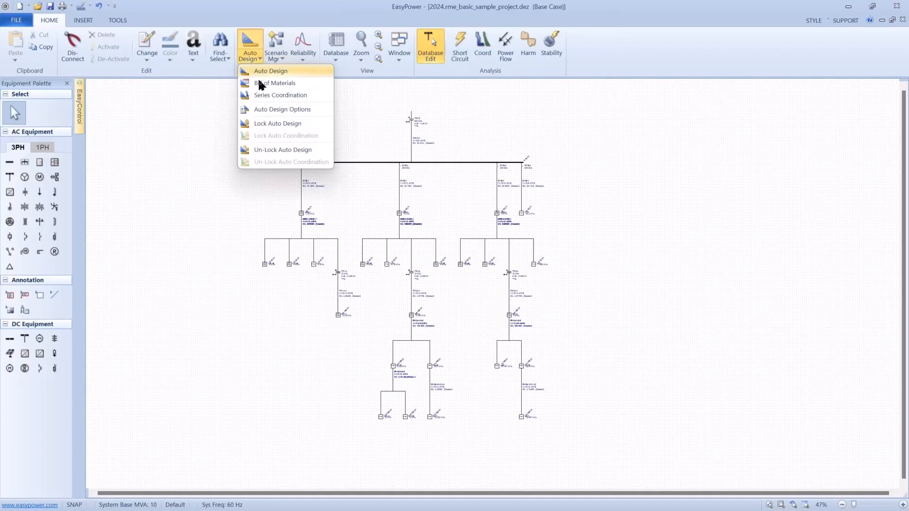
{"action": "left_click", "coordinate": [264, 110]}
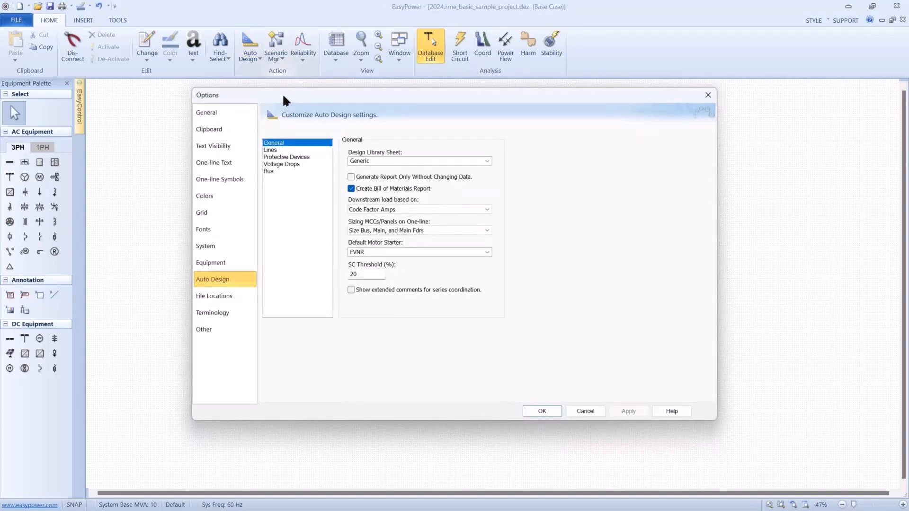
{"action": "left_click_drag", "start_coordinate": [288, 93], "coordinate": [187, 38]}
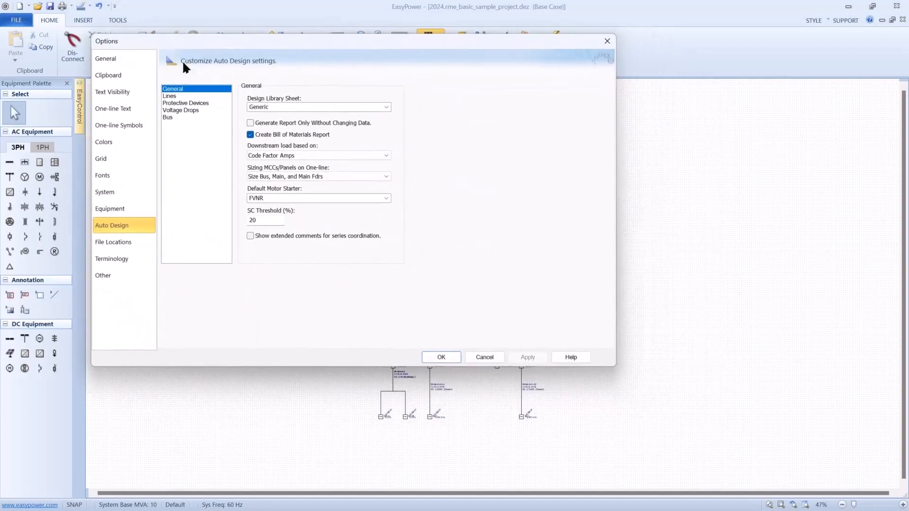
{"action": "double_click", "coordinate": [268, 107]}
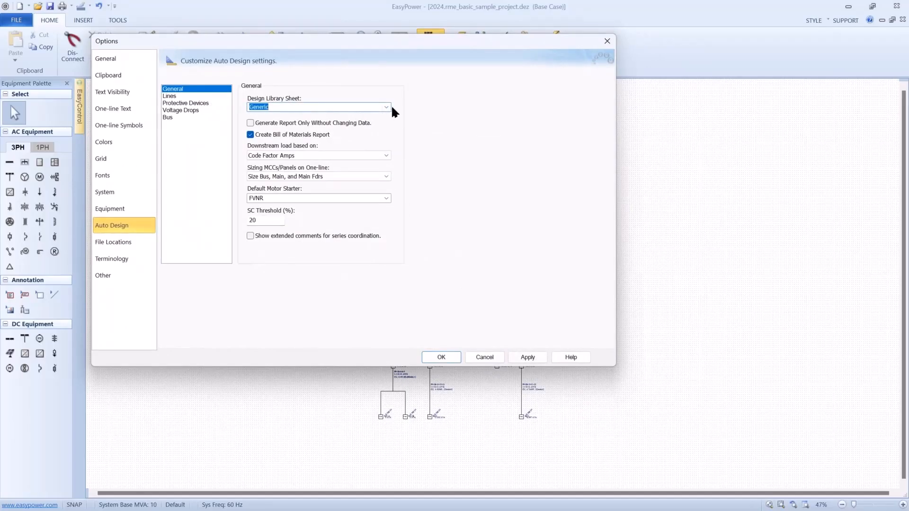
{"action": "left_click", "coordinate": [386, 107]}
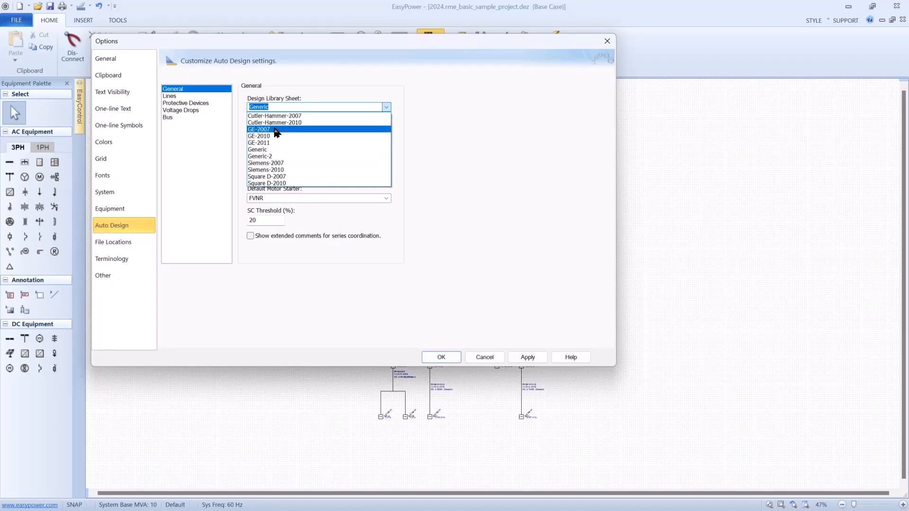
{"action": "left_click", "coordinate": [277, 177]}
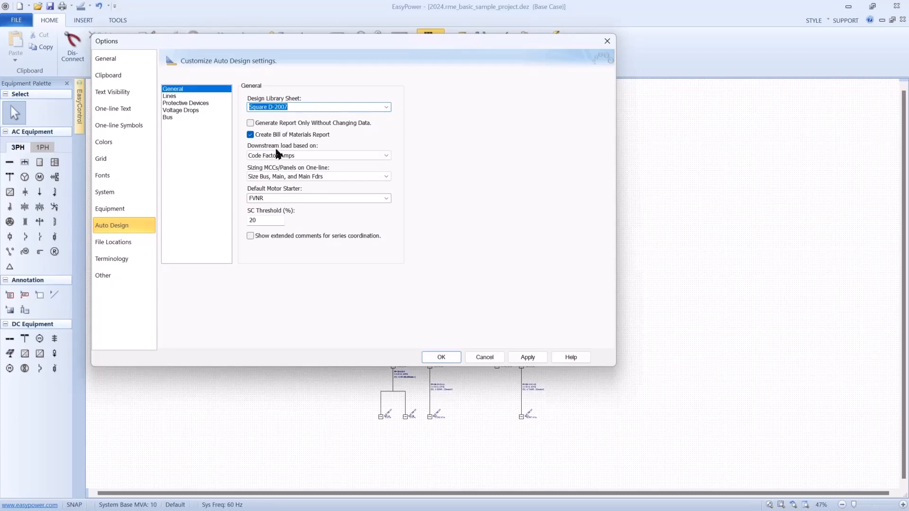
- Set the sizing of MCCs and panels on the one-line to Size Everything, keeping Code Factor Amps and the FVNR motor starter
{"action": "left_click", "coordinate": [298, 155]}
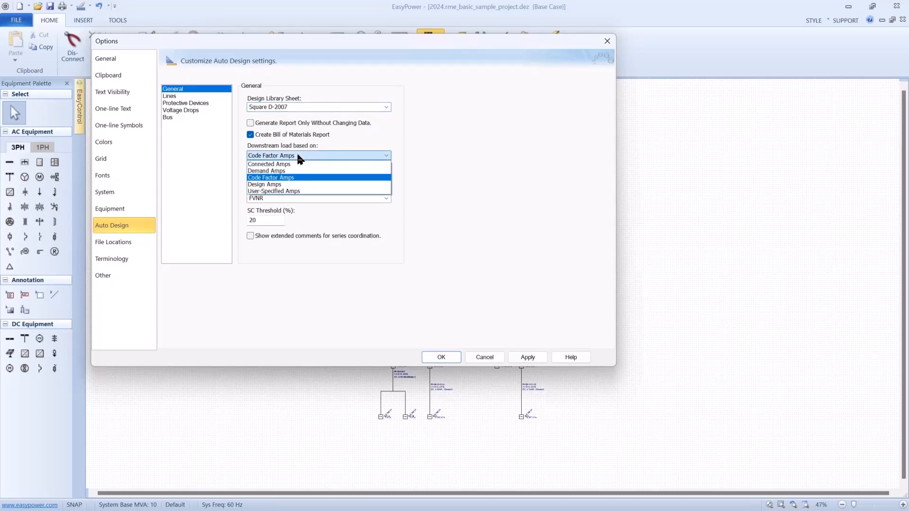
{"action": "left_click", "coordinate": [298, 156]}
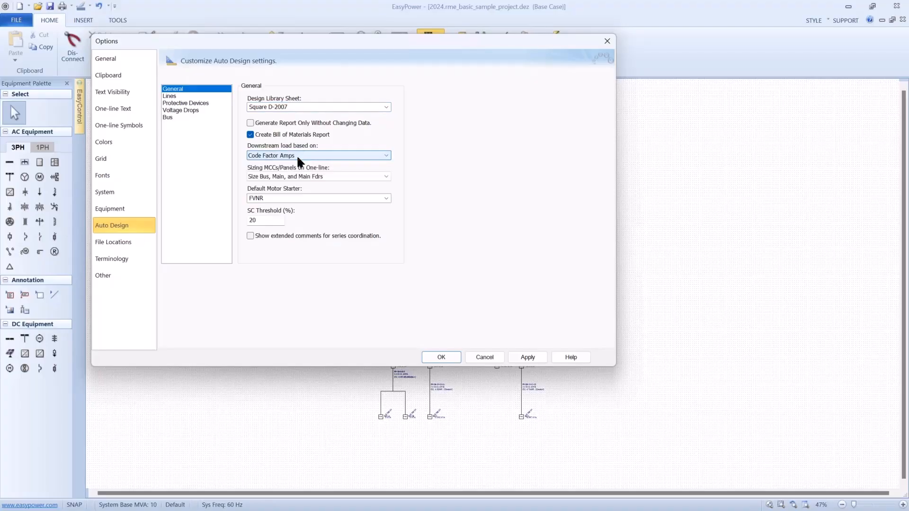
{"action": "left_click", "coordinate": [381, 176]}
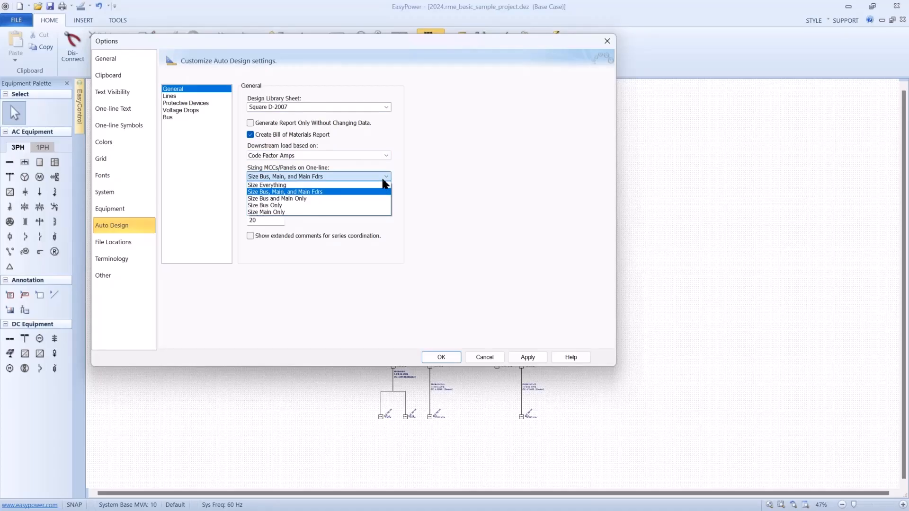
{"action": "left_click", "coordinate": [302, 185]}
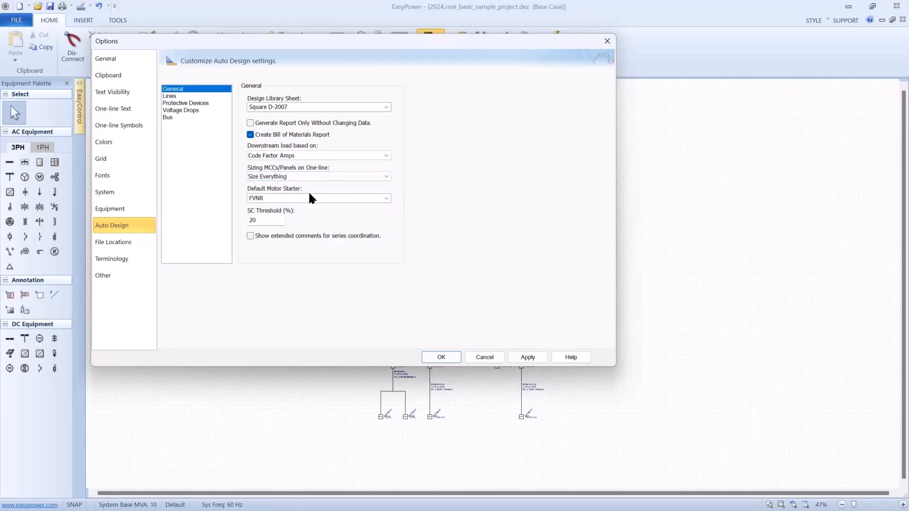
{"action": "left_click", "coordinate": [385, 199]}
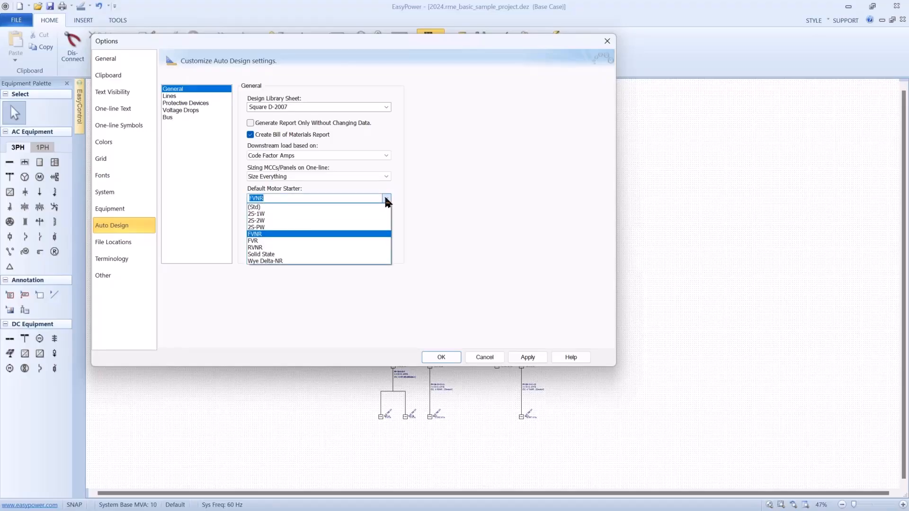
{"action": "left_click", "coordinate": [386, 199]}
{"action": "left_click", "coordinate": [385, 199]}
{"action": "left_click", "coordinate": [386, 200]}
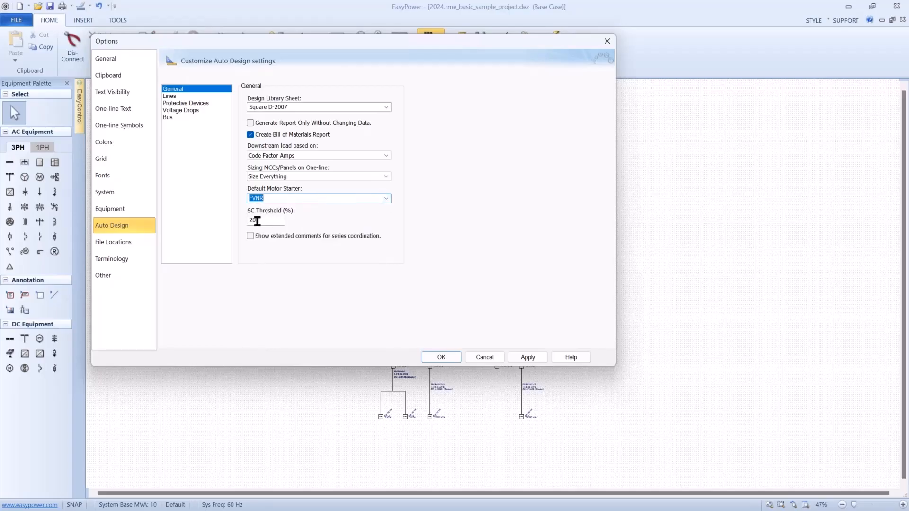
- Set the Auto Design line options to assume 3-Phase -- 4-Wire cables, keeping SST-protected lines sized by tap/plug rating
{"action": "left_click", "coordinate": [178, 95]}
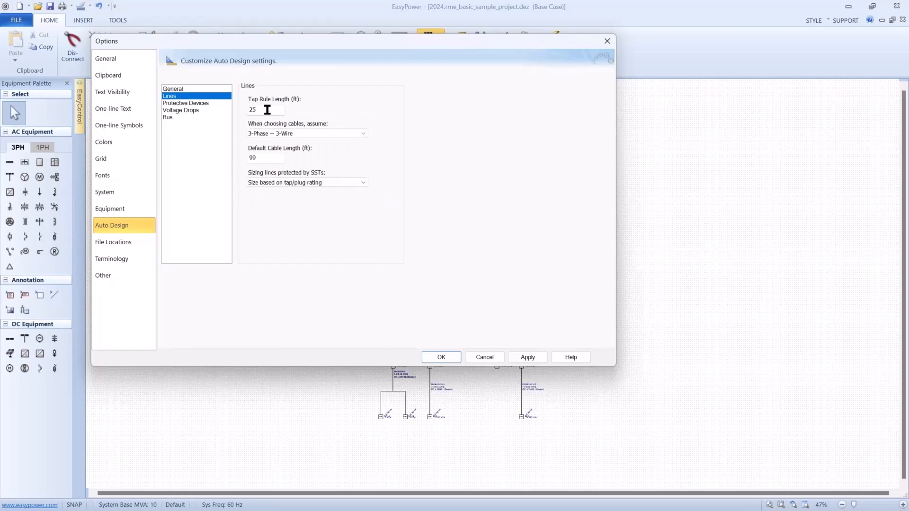
{"action": "left_click", "coordinate": [293, 134]}
{"action": "left_click", "coordinate": [293, 145]}
{"action": "left_click_drag", "start_coordinate": [274, 157], "coordinate": [241, 155]}
{"action": "left_click", "coordinate": [267, 162]}
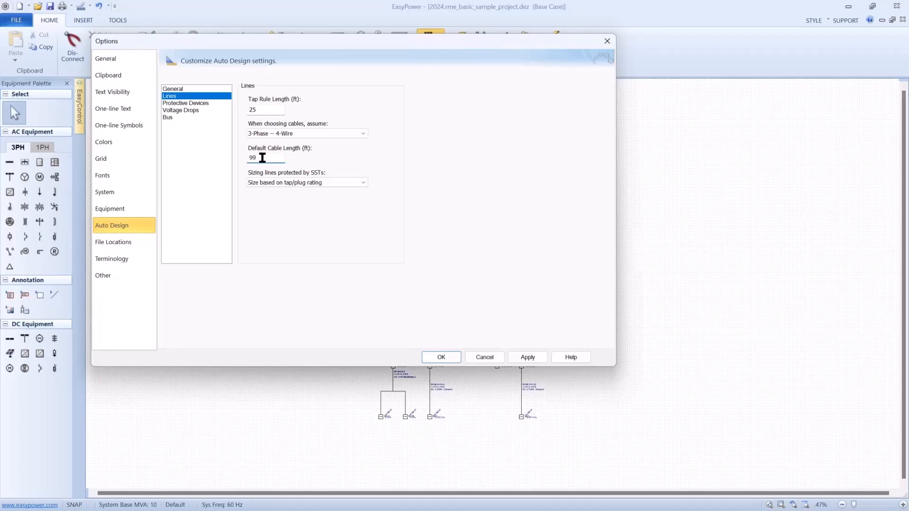
{"action": "left_click", "coordinate": [325, 182]}
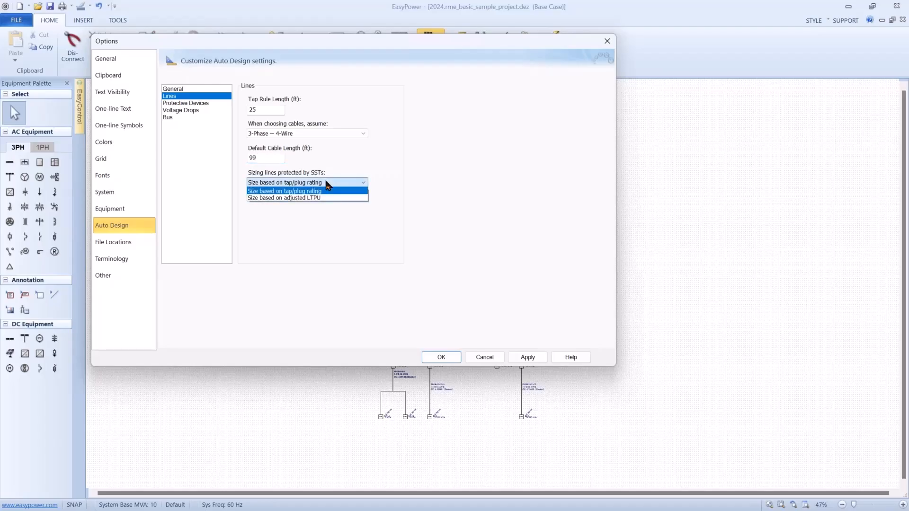
{"action": "left_click", "coordinate": [326, 184]}
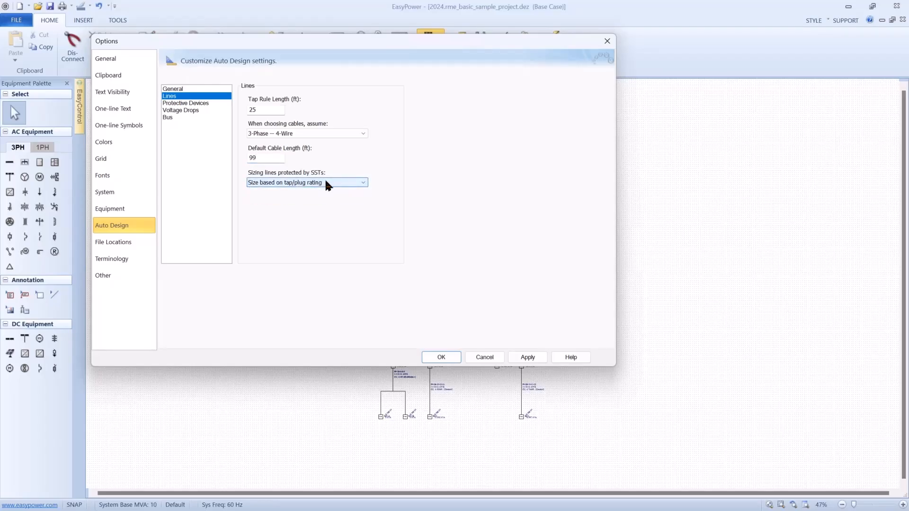
{"action": "left_click", "coordinate": [326, 182]}
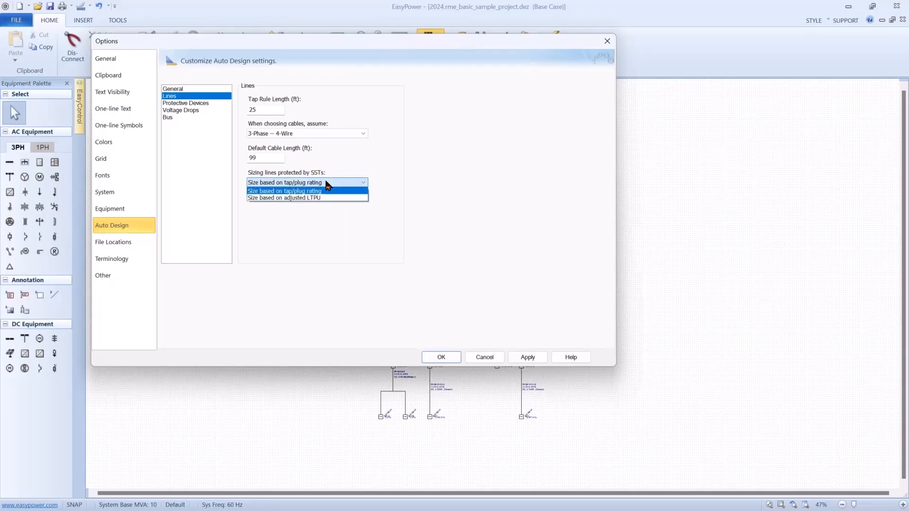
{"action": "left_click", "coordinate": [326, 182]}
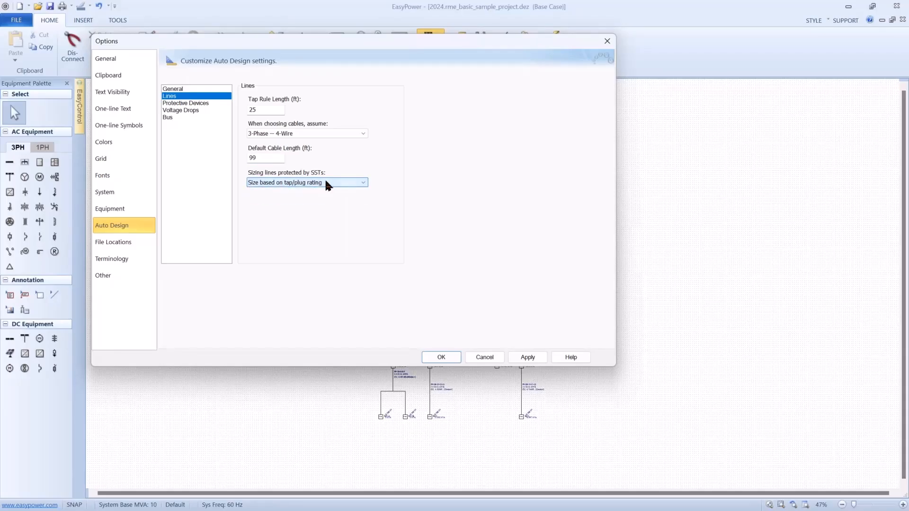
- Review the protective device and voltage drop options, keep Allow Sizing for <Other> bus types, and accept the Auto Design options
{"action": "left_click", "coordinate": [180, 106]}
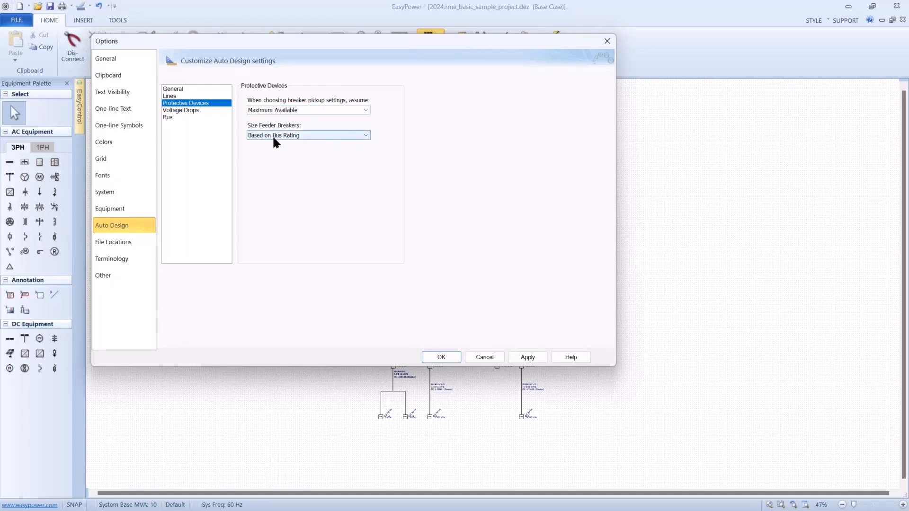
{"action": "left_click", "coordinate": [197, 111]}
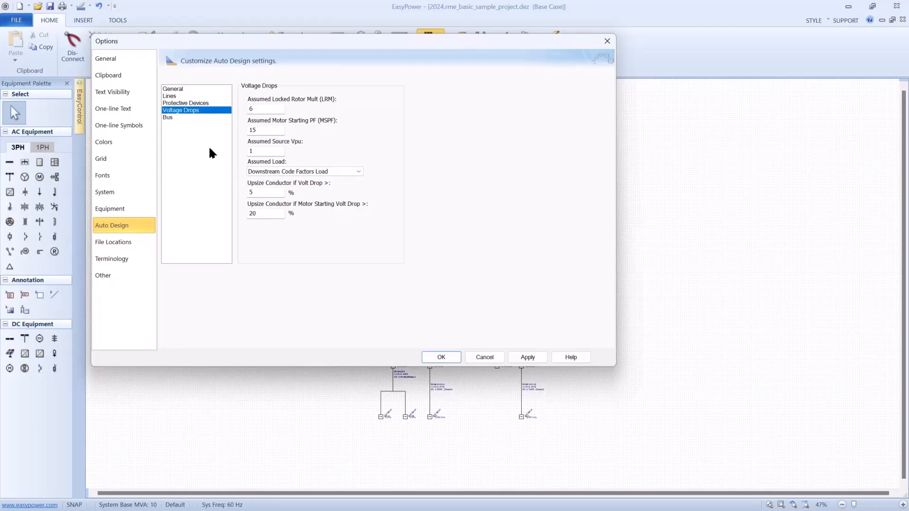
{"action": "left_click", "coordinate": [178, 118]}
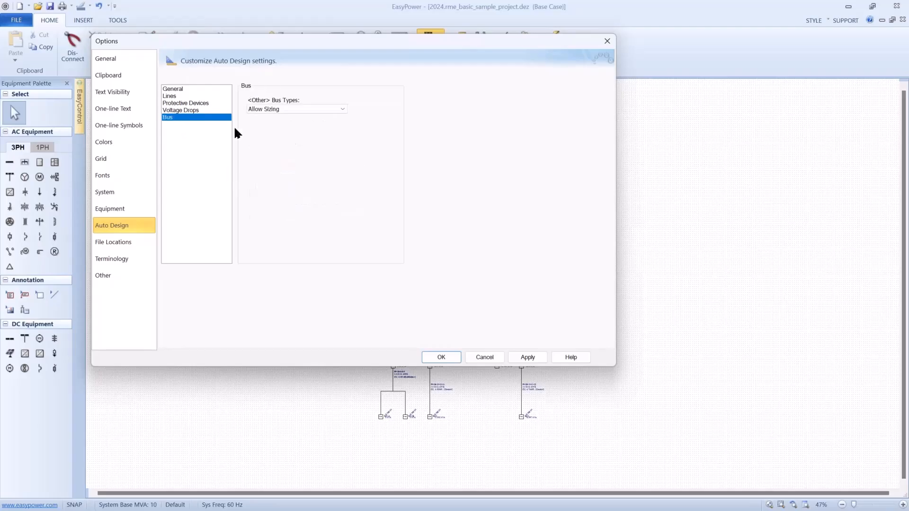
{"action": "left_click", "coordinate": [318, 109]}
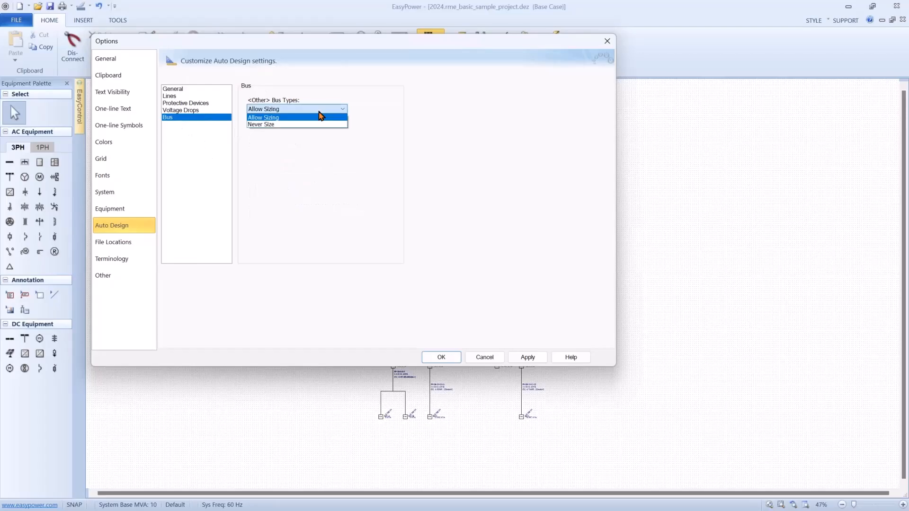
{"action": "left_click", "coordinate": [321, 116]}
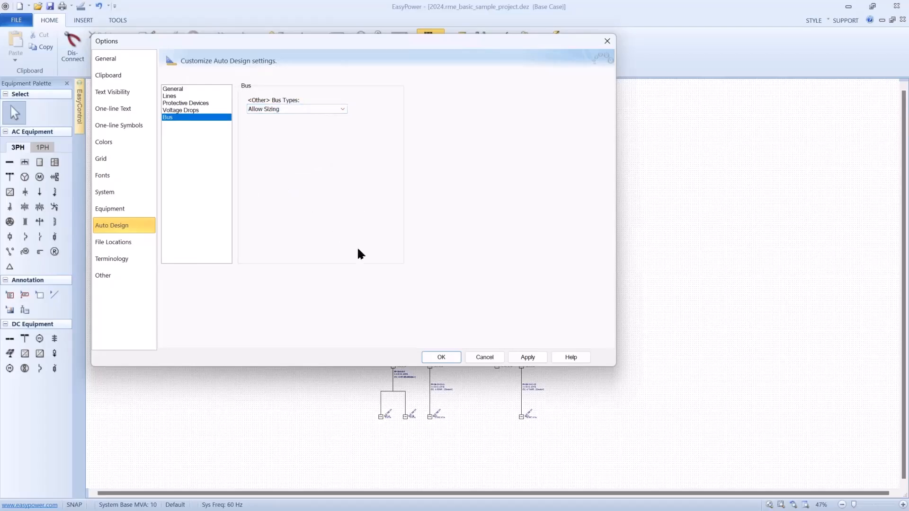
{"action": "left_click", "coordinate": [447, 356]}
- Add a utility source connected to the upper end of transformer T-SVC and space it farther above the transformer
{"action": "left_click_drag", "start_coordinate": [437, 278], "coordinate": [441, 287]}
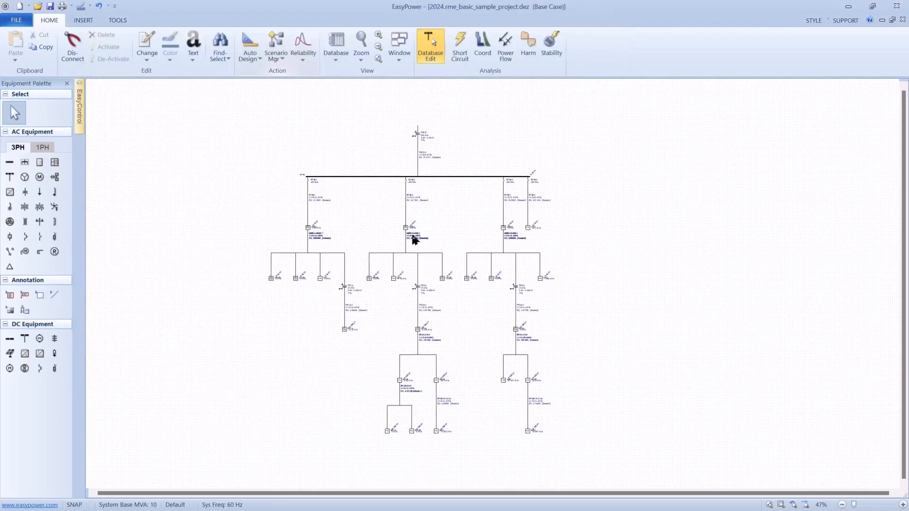
{"action": "left_click_drag", "start_coordinate": [404, 239], "coordinate": [404, 283]}
{"action": "scroll", "coordinate": [402, 282], "scroll_direction": "up", "scroll_amount": 1}
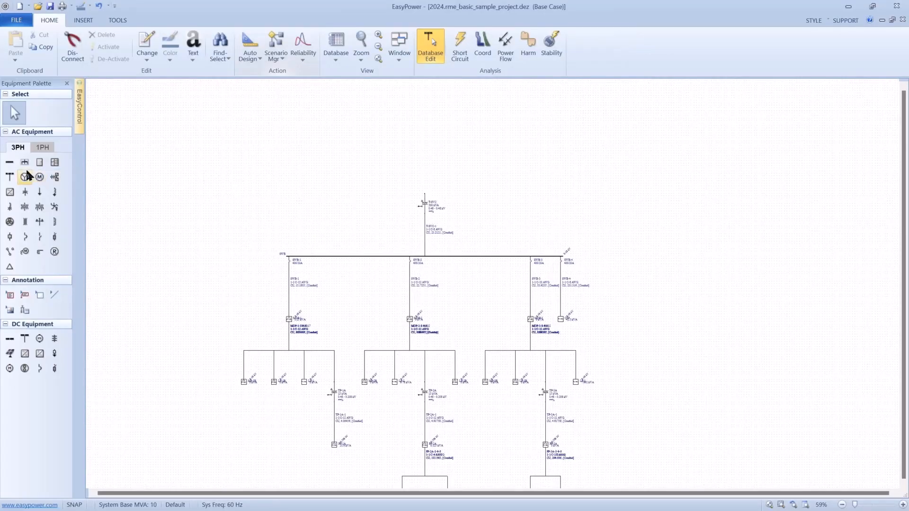
{"action": "left_click", "coordinate": [10, 177]}
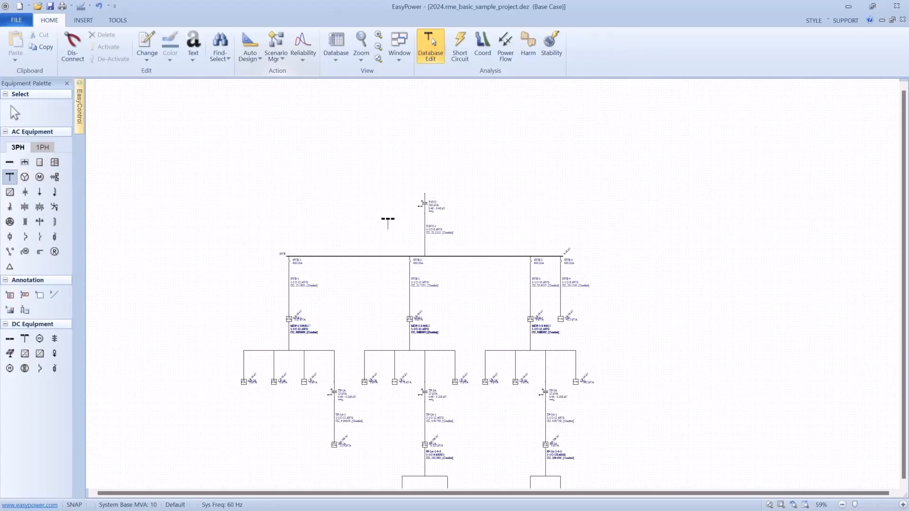
{"action": "scroll", "coordinate": [387, 218], "scroll_direction": "up", "scroll_amount": 3}
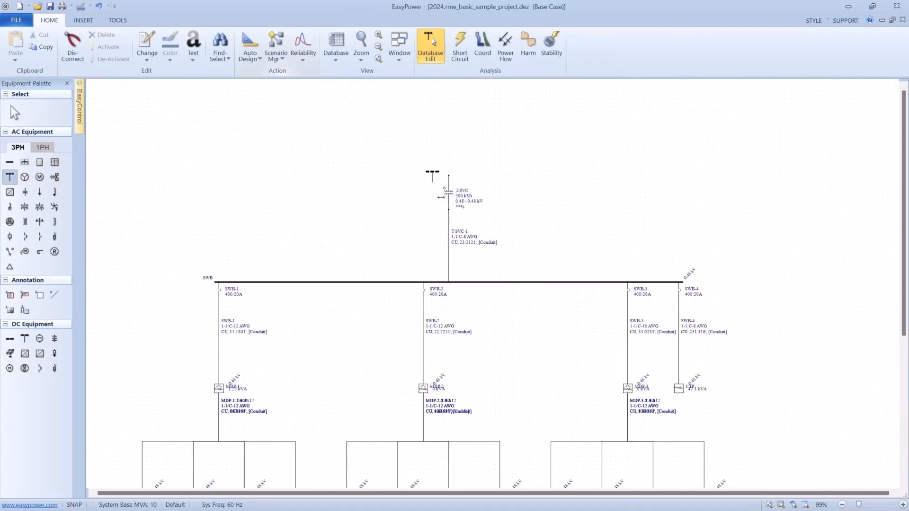
{"action": "scroll", "coordinate": [429, 178], "scroll_direction": "up", "scroll_amount": 2}
{"action": "left_click", "coordinate": [455, 169]}
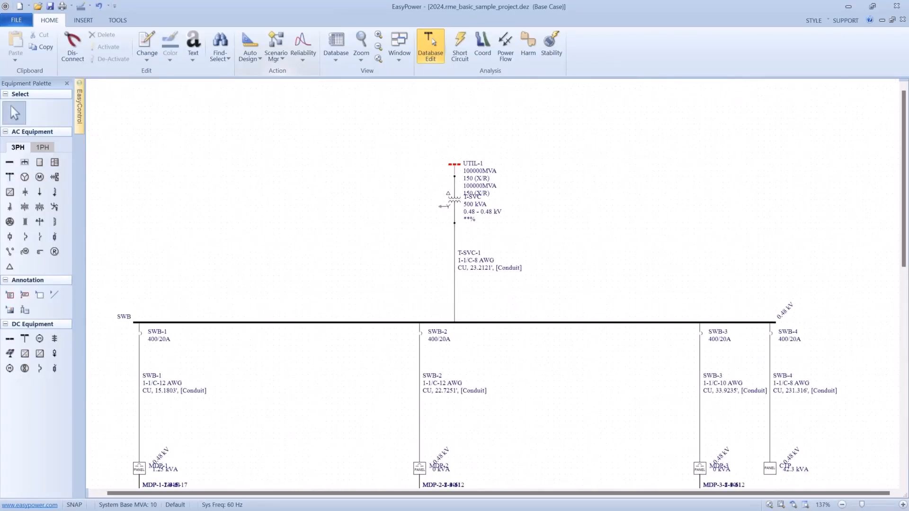
{"action": "left_click_drag", "start_coordinate": [455, 169], "coordinate": [455, 133]}
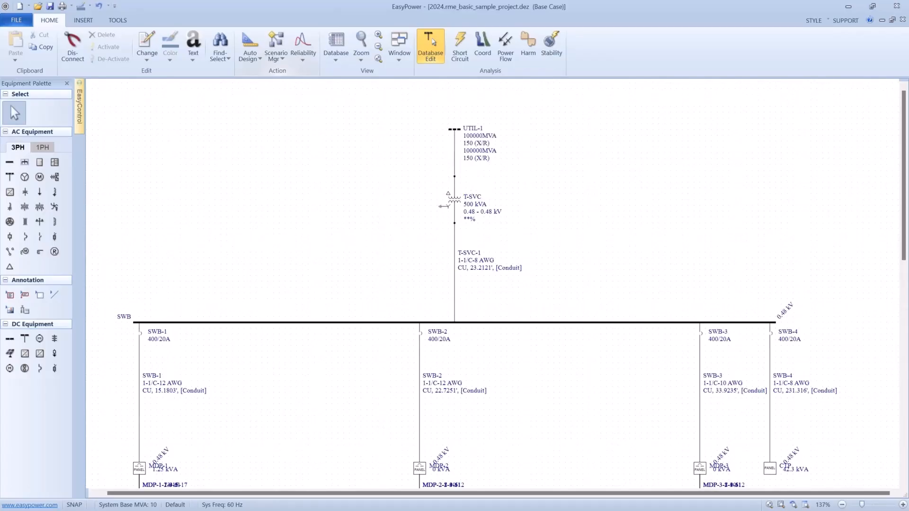
- Select the entire one-line from the utility to the lowest panels and run Auto Design on it
{"action": "scroll", "coordinate": [440, 170], "scroll_direction": "down", "scroll_amount": 1}
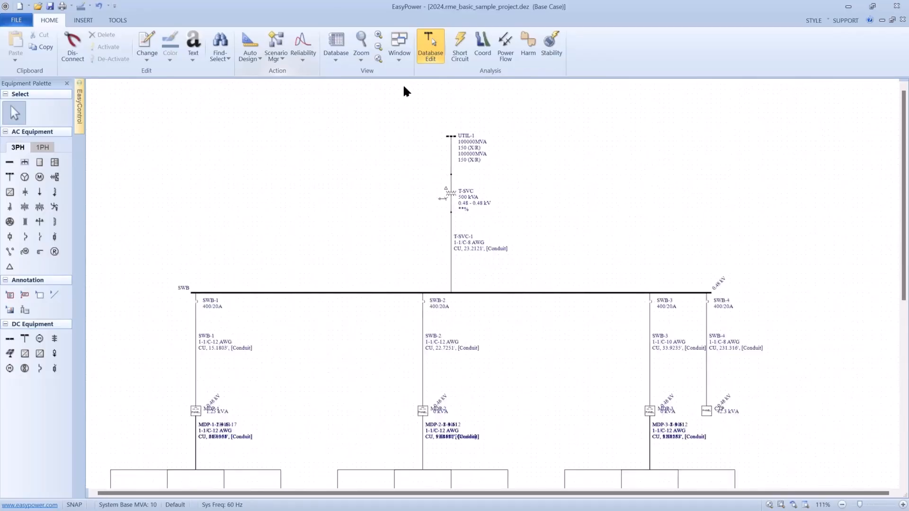
{"action": "left_click", "coordinate": [380, 58]}
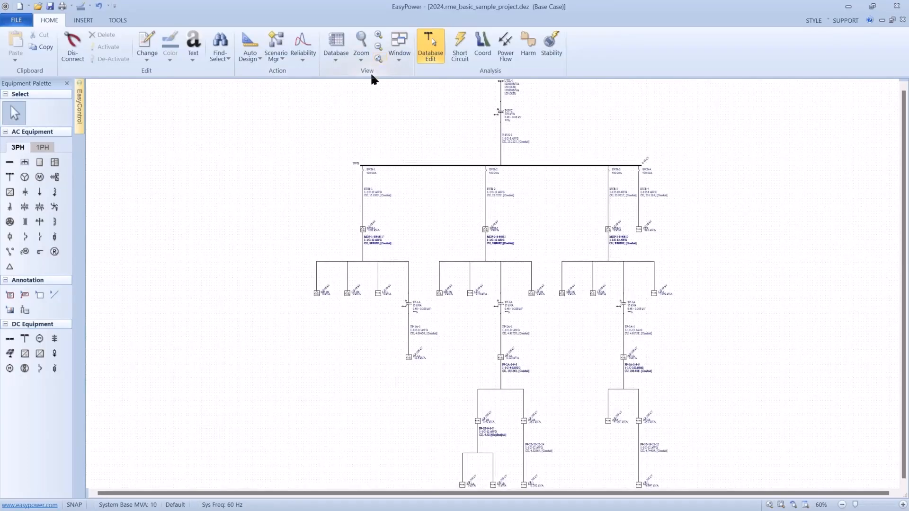
{"action": "scroll", "coordinate": [368, 81], "scroll_direction": "down", "scroll_amount": 1}
{"action": "left_click_drag", "start_coordinate": [365, 91], "coordinate": [346, 104]}
{"action": "left_click_drag", "start_coordinate": [287, 98], "coordinate": [643, 472]}
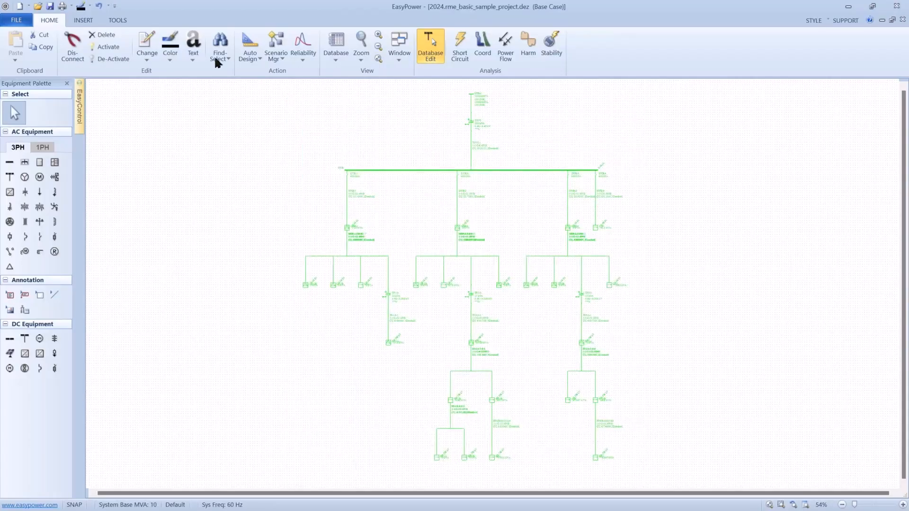
{"action": "left_click", "coordinate": [246, 50]}
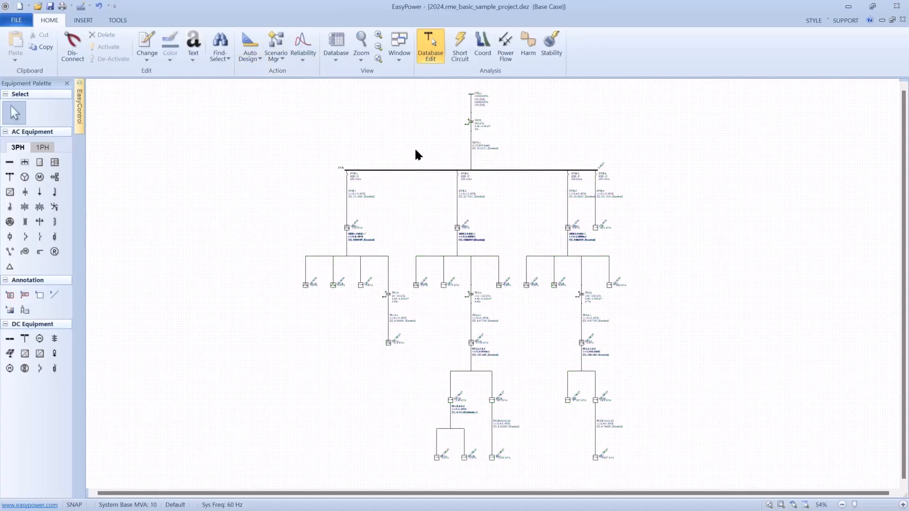
- Examine the sized service transformer, its cable, the SWB breakers and the feeder cables to the MDP panels on the one-line
{"action": "scroll", "coordinate": [415, 150], "scroll_direction": "up", "scroll_amount": 3}
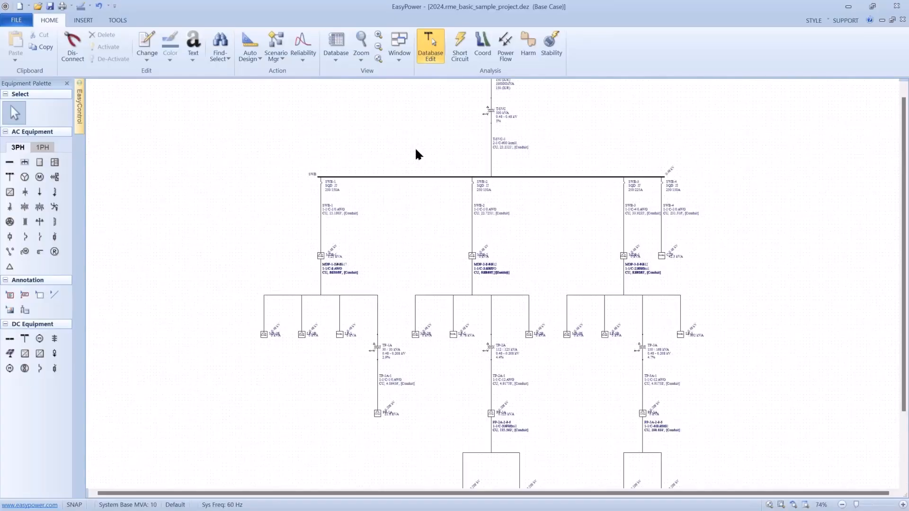
{"action": "left_click_drag", "start_coordinate": [416, 152], "coordinate": [384, 166]}
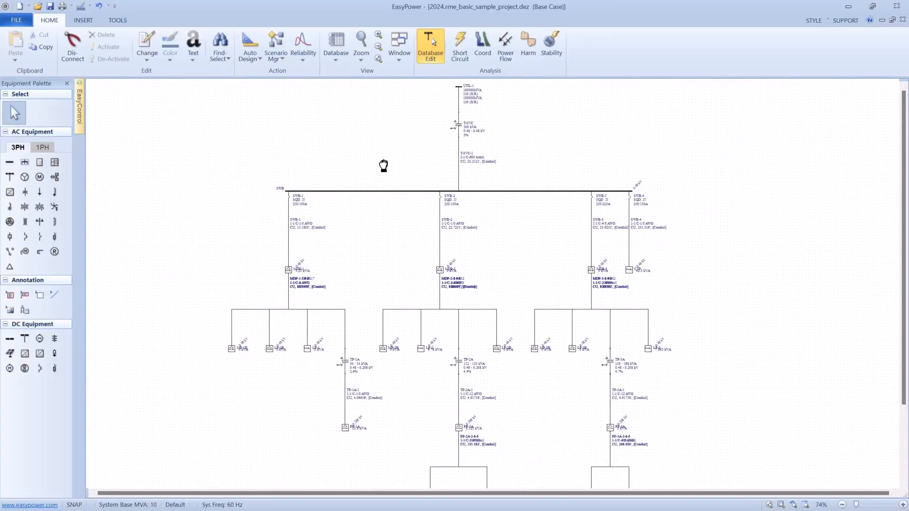
{"action": "scroll", "coordinate": [384, 166], "scroll_direction": "up", "scroll_amount": 1}
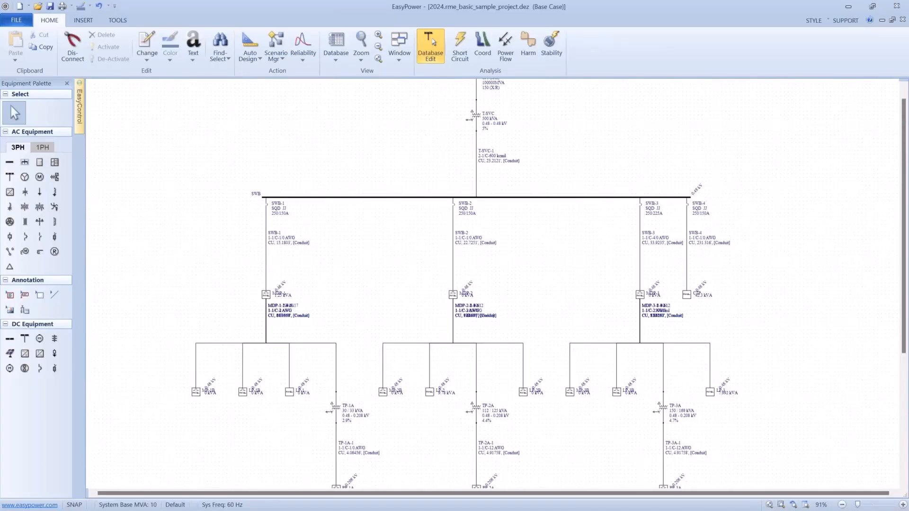
{"action": "left_click_drag", "start_coordinate": [379, 170], "coordinate": [377, 203]}
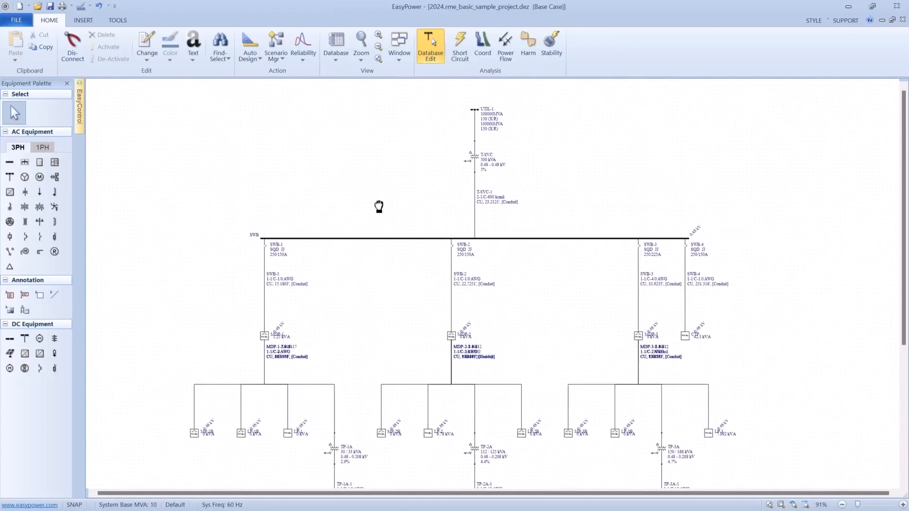
{"action": "scroll", "coordinate": [377, 202], "scroll_direction": "up", "scroll_amount": 1}
{"action": "scroll", "coordinate": [379, 202], "scroll_direction": "up", "scroll_amount": 1}
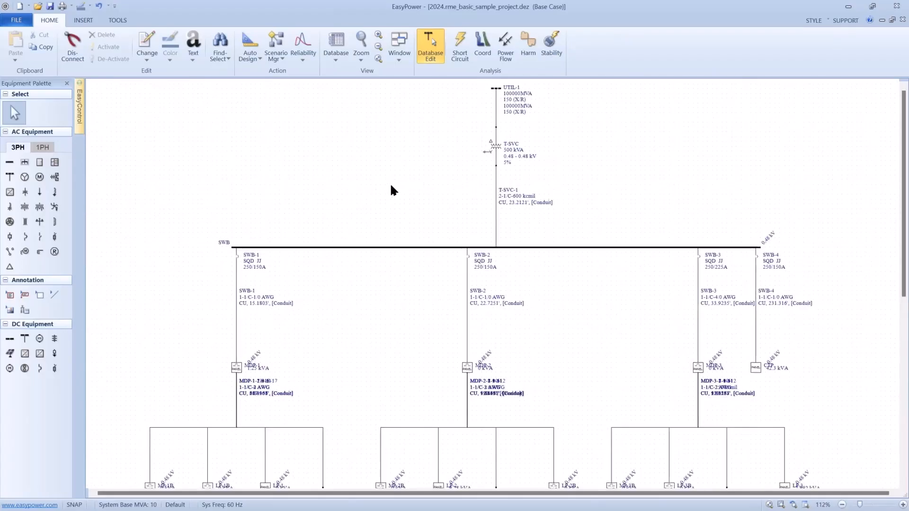
{"action": "left_click_drag", "start_coordinate": [409, 180], "coordinate": [358, 207]}
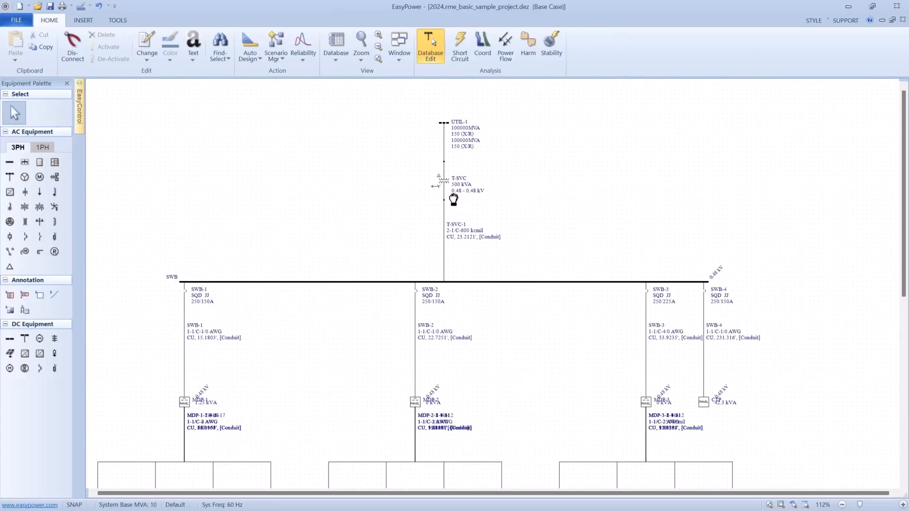
{"action": "left_click_drag", "start_coordinate": [453, 195], "coordinate": [463, 116]}
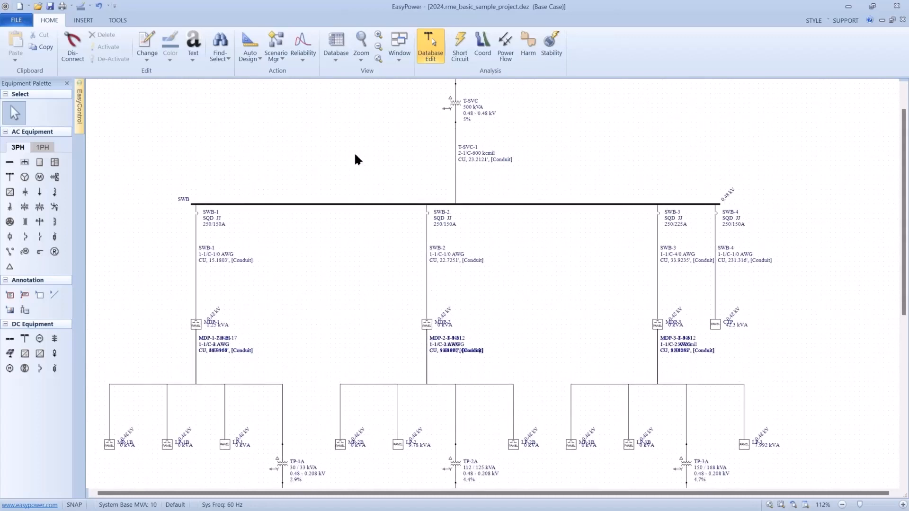
{"action": "scroll", "coordinate": [242, 200], "scroll_direction": "up", "scroll_amount": 2}
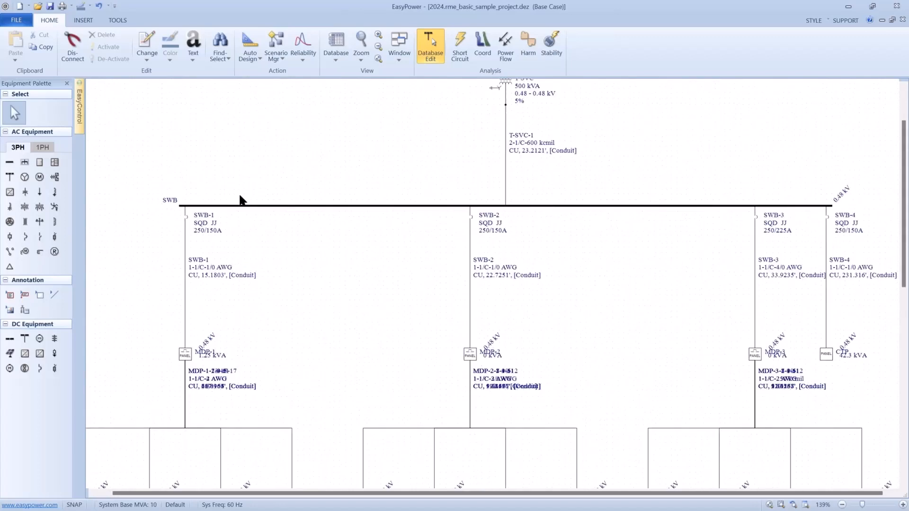
{"action": "scroll", "coordinate": [240, 201], "scroll_direction": "up", "scroll_amount": 2}
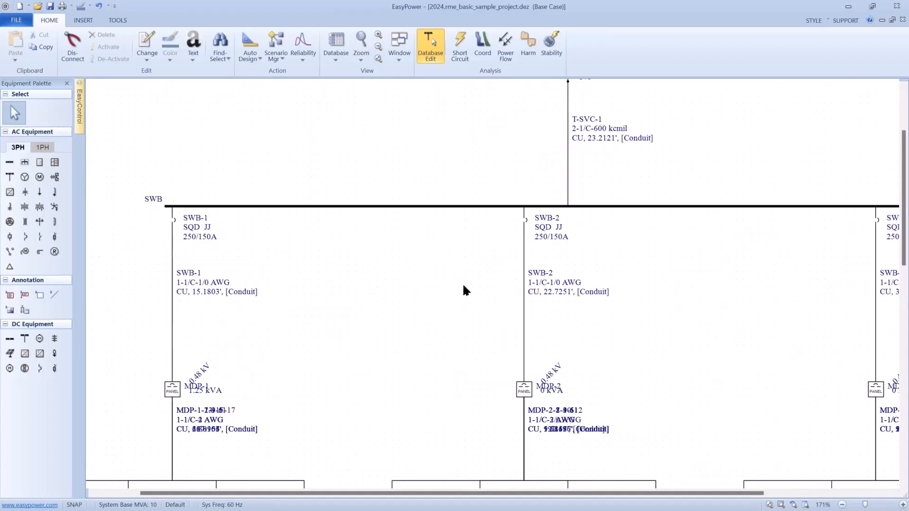
{"action": "left_click_drag", "start_coordinate": [532, 297], "coordinate": [308, 279]}
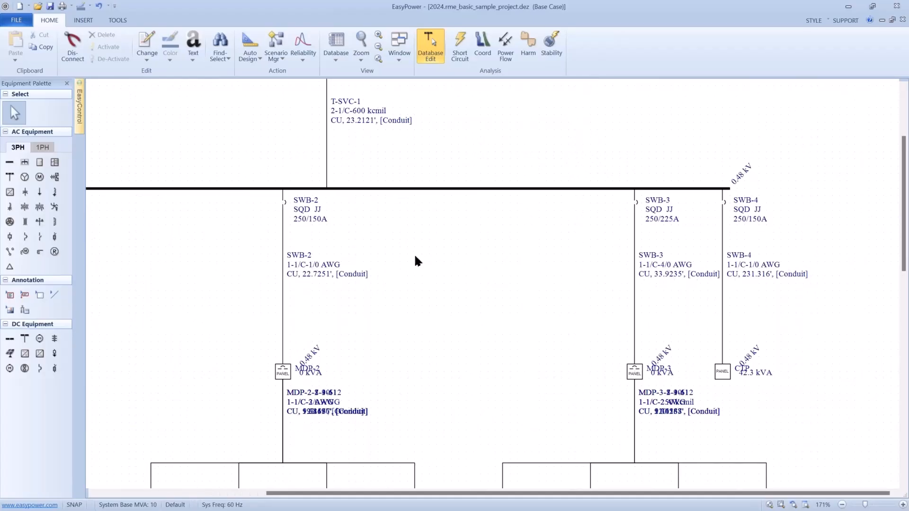
{"action": "left_click_drag", "start_coordinate": [390, 250], "coordinate": [417, 279]}
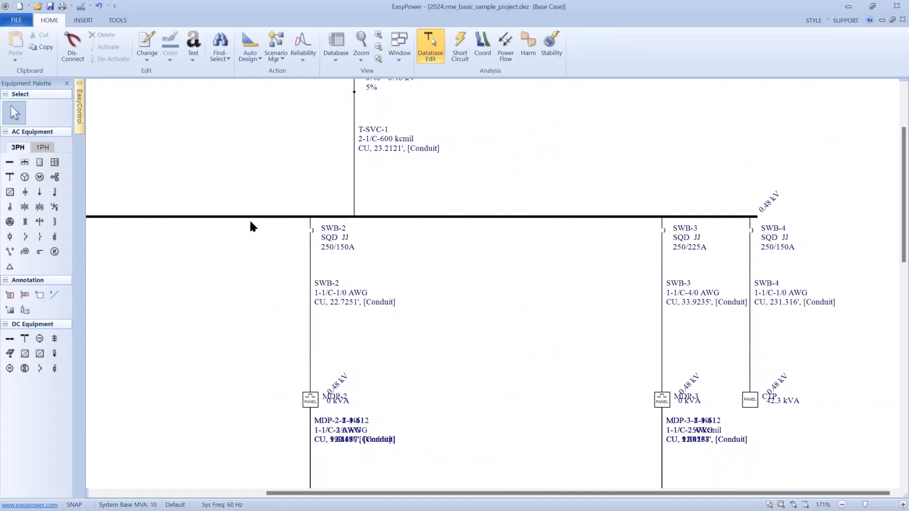
- Separate the overlapping MDP-1 feeders to panels MP-1B and LP-1B and move cable labels MDP-1-1-3-5 and MDP-1-2-4-6 beside their lines
{"action": "scroll", "coordinate": [249, 218], "scroll_direction": "left", "scroll_amount": 5}
{"action": "scroll", "coordinate": [272, 254], "scroll_direction": "down", "scroll_amount": 5}
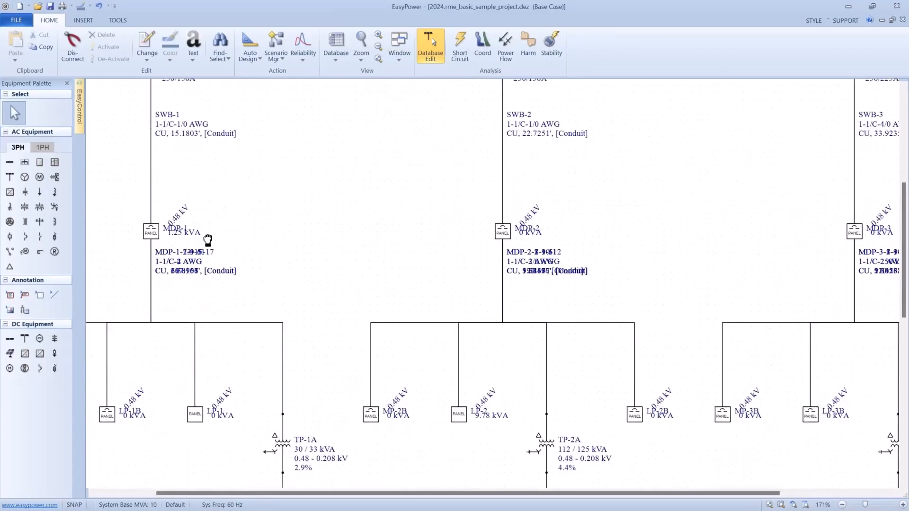
{"action": "left_click_drag", "start_coordinate": [207, 239], "coordinate": [365, 183]}
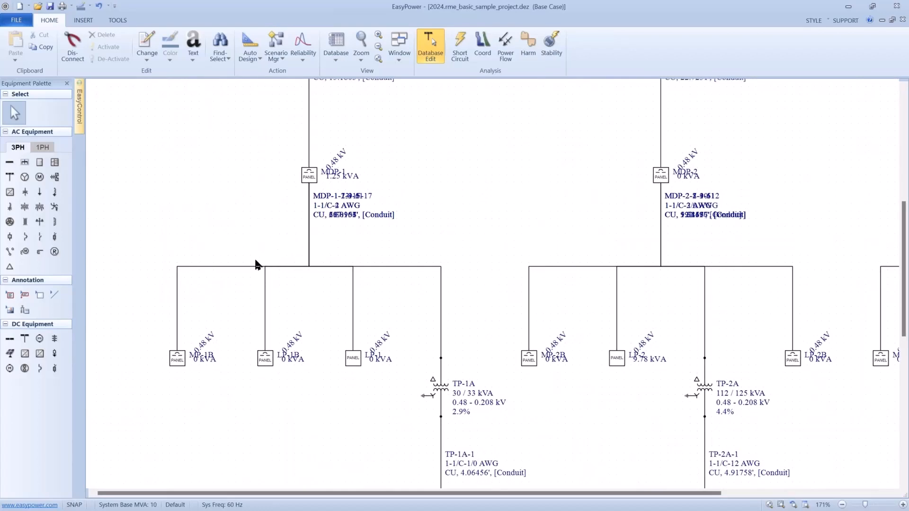
{"action": "left_click_drag", "start_coordinate": [253, 265], "coordinate": [115, 142]}
{"action": "left_click_drag", "start_coordinate": [198, 182], "coordinate": [203, 219]}
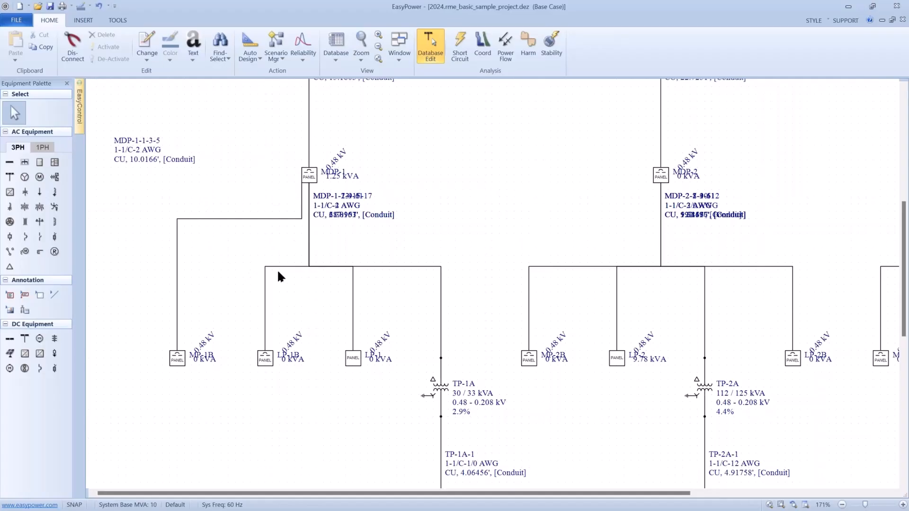
{"action": "left_click_drag", "start_coordinate": [278, 266], "coordinate": [282, 314]}
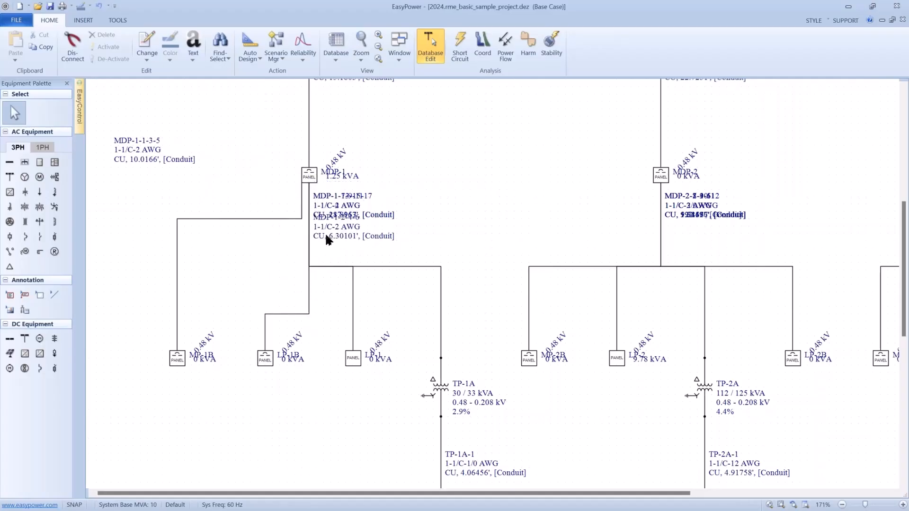
{"action": "left_click_drag", "start_coordinate": [325, 235], "coordinate": [223, 275]}
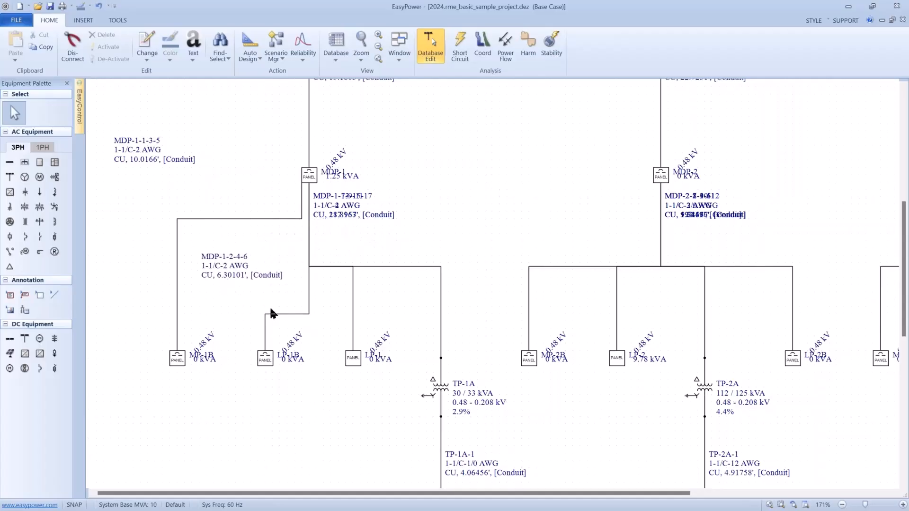
- Raise the LP-1B and TP-1A feeder bends and move cable labels MDP-1-13-15-17 and MDP-1-7-9-11 beside their own lines
{"action": "left_click_drag", "start_coordinate": [274, 313], "coordinate": [337, 232]}
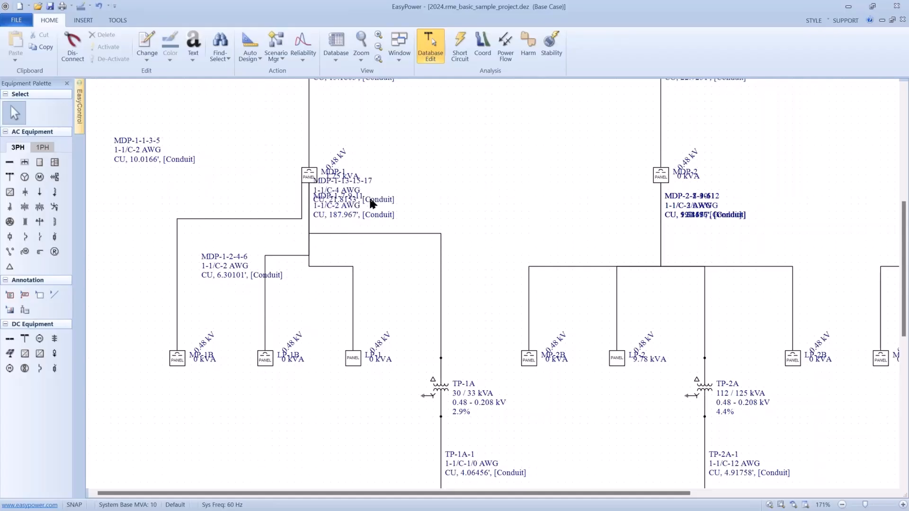
{"action": "left_click_drag", "start_coordinate": [370, 199], "coordinate": [481, 252]}
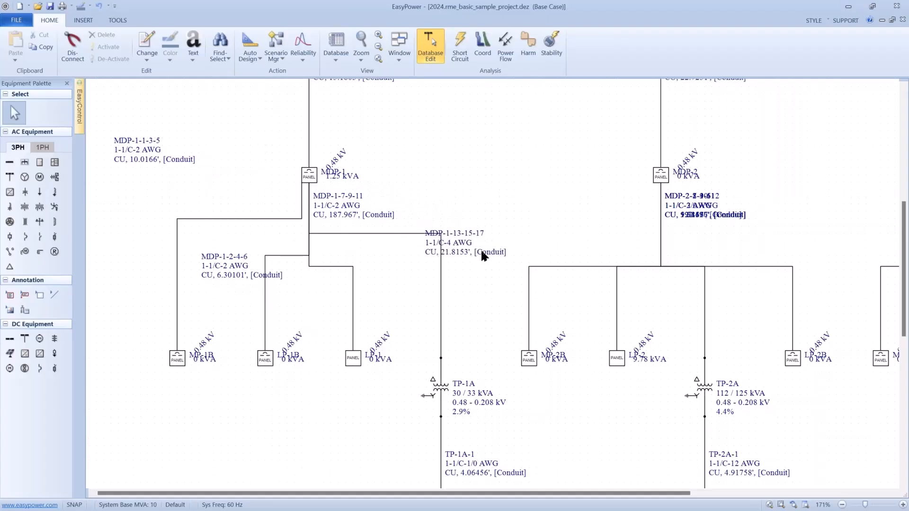
{"action": "left_click_drag", "start_coordinate": [350, 204], "coordinate": [336, 292]}
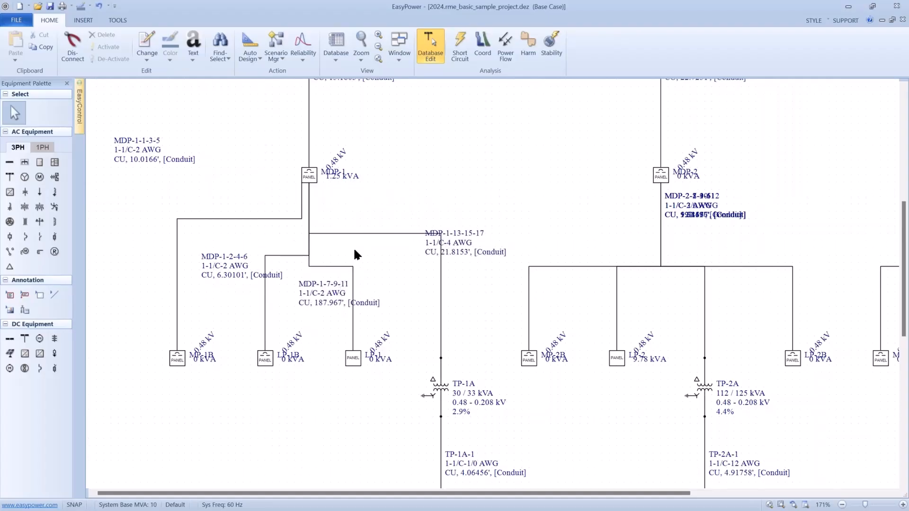
- Examine the sizes of the TP transformers and the cables feeding the PP and EP panels down to the lowest level
{"action": "scroll", "coordinate": [359, 247], "scroll_direction": "down", "scroll_amount": 2}
{"action": "left_click_drag", "start_coordinate": [382, 231], "coordinate": [288, 167]}
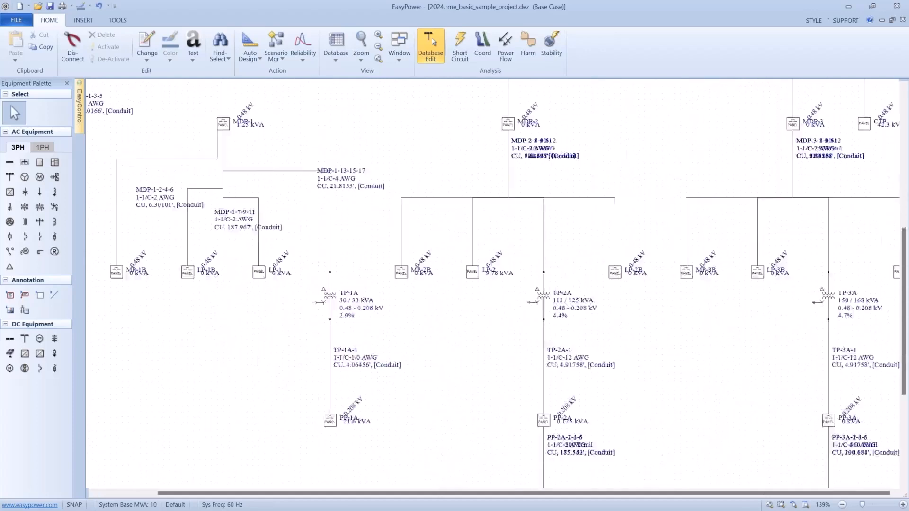
{"action": "left_click_drag", "start_coordinate": [325, 290], "coordinate": [227, 235]}
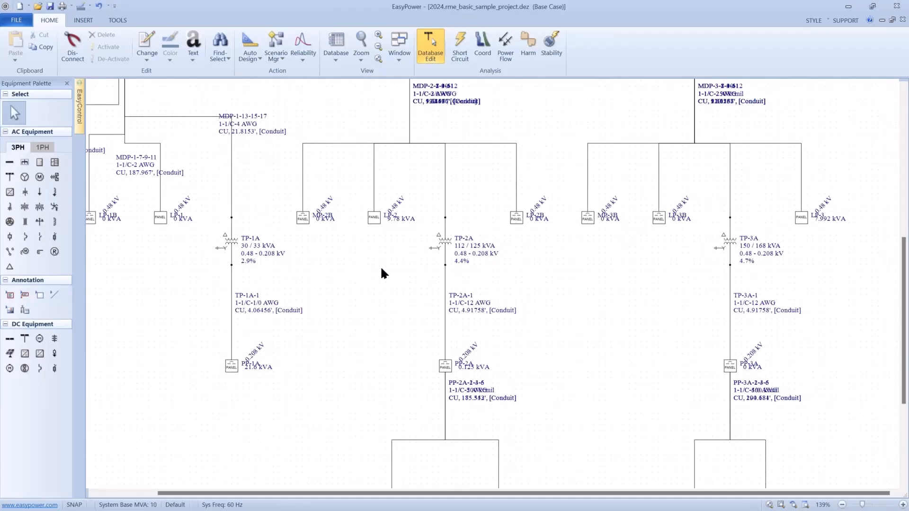
{"action": "left_click_drag", "start_coordinate": [400, 270], "coordinate": [374, 235]}
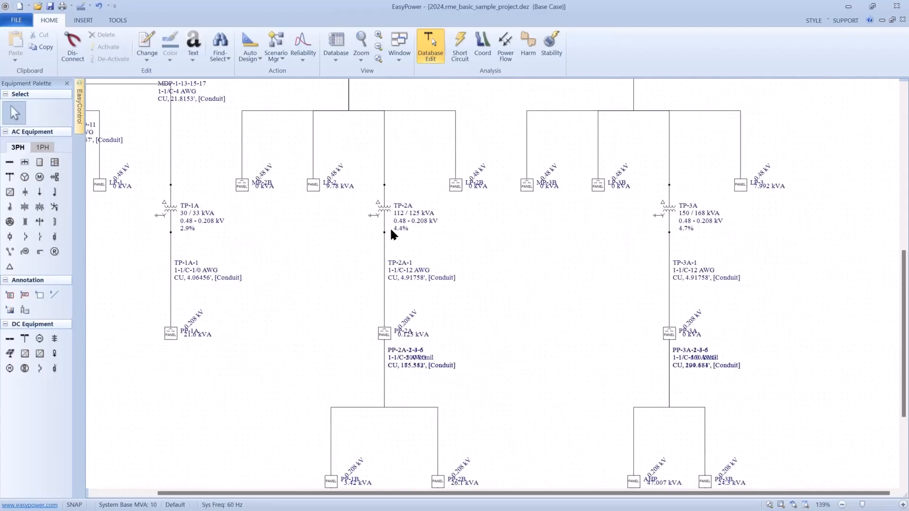
{"action": "left_click_drag", "start_coordinate": [383, 286], "coordinate": [294, 214]}
{"action": "left_click_drag", "start_coordinate": [316, 251], "coordinate": [270, 178]}
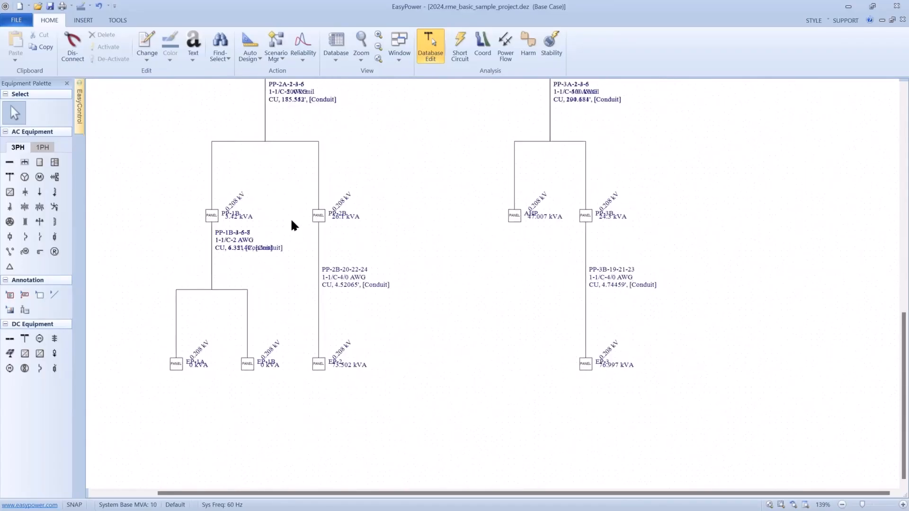
{"action": "left_click_drag", "start_coordinate": [364, 285], "coordinate": [267, 241]}
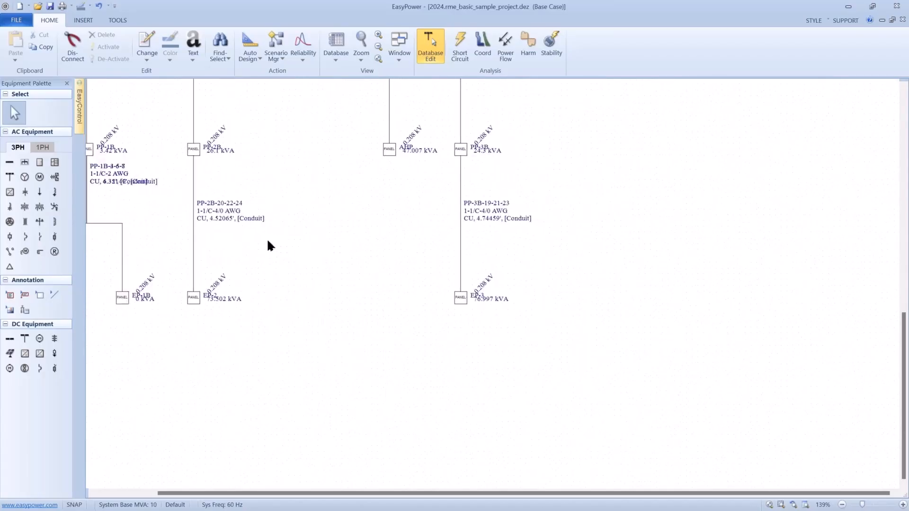
- Review panel EP-3's specifications, incoming device and the circuit schedule's protective device and conductor columns, and close its data
{"action": "left_click", "coordinate": [457, 294]}
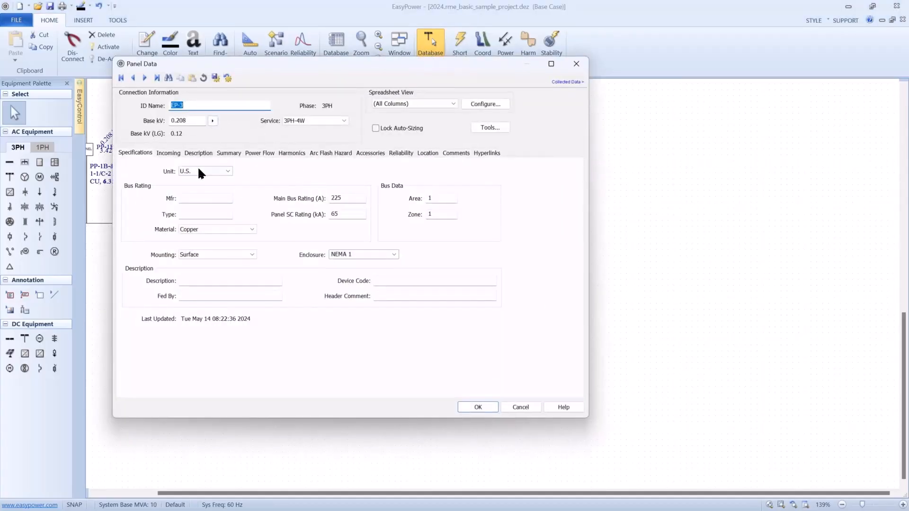
{"action": "left_click", "coordinate": [178, 152]}
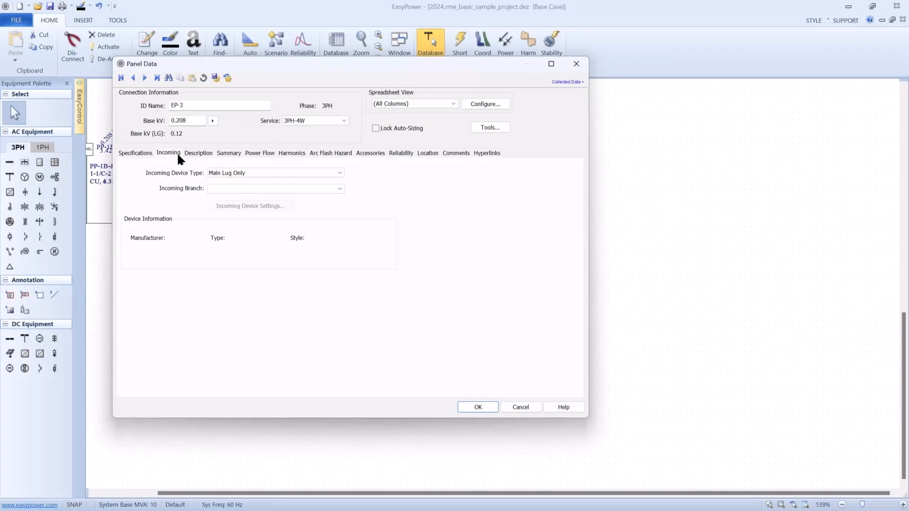
{"action": "left_click", "coordinate": [195, 154]}
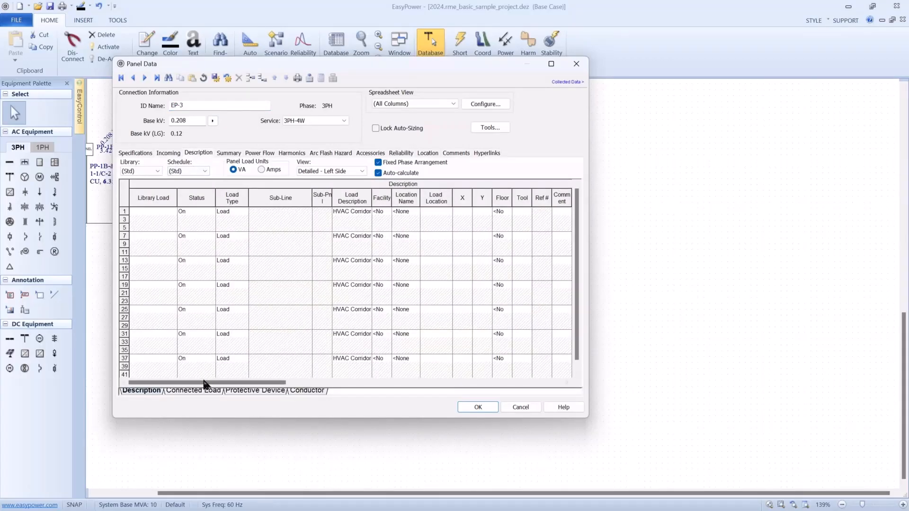
{"action": "left_click", "coordinate": [237, 389]}
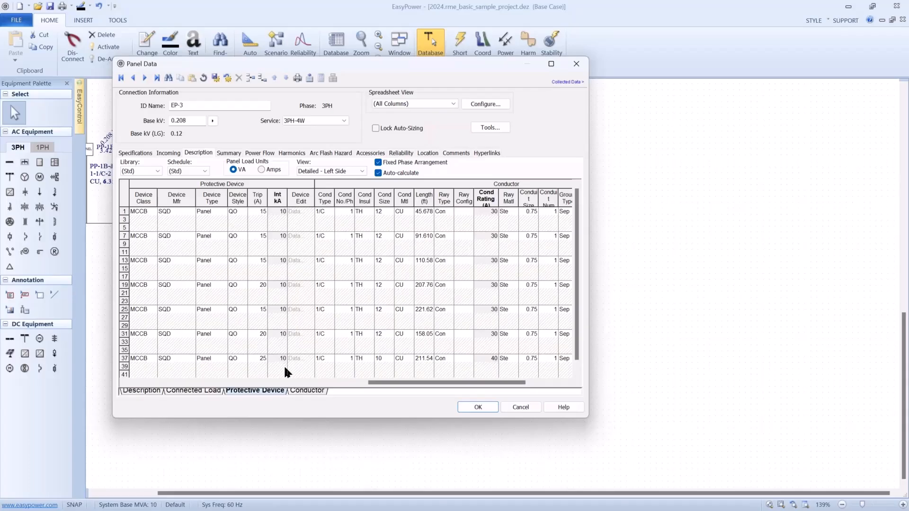
{"action": "left_click", "coordinate": [293, 391]}
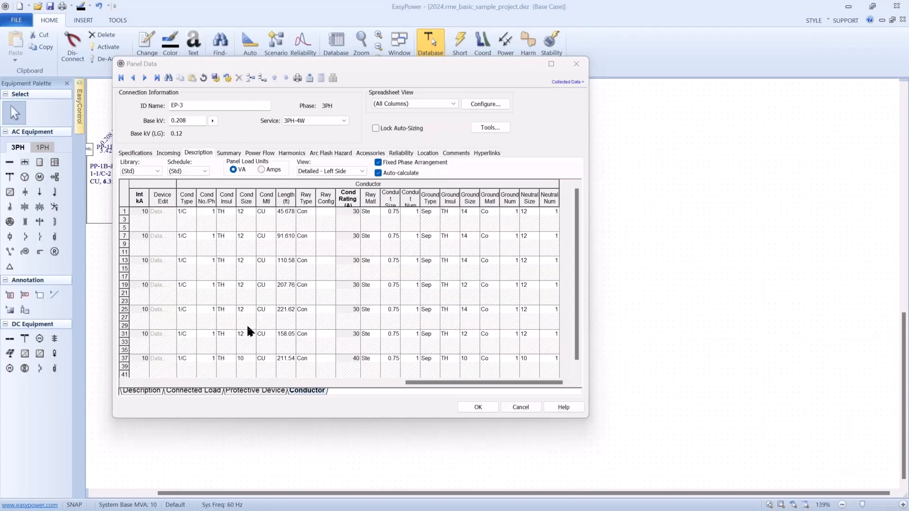
{"action": "left_click", "coordinate": [467, 407]}
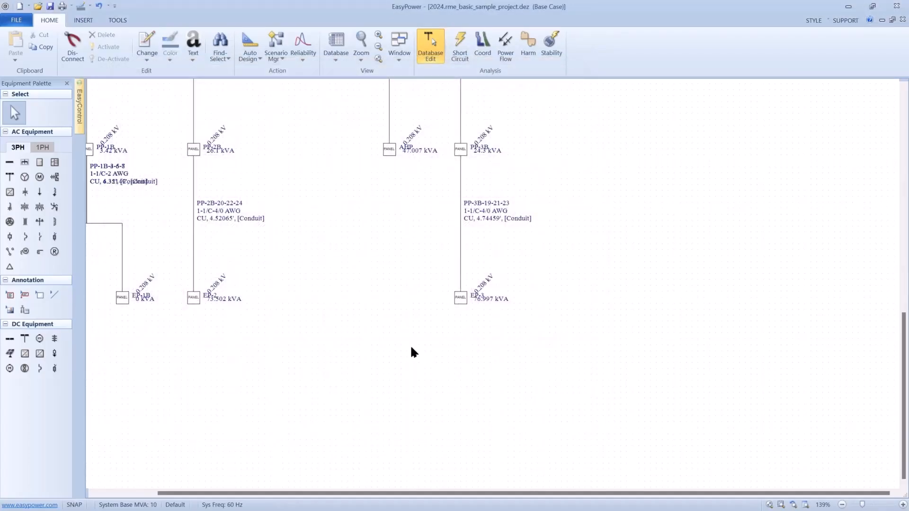
- Open the Auto Design Report to review the sizing comments for the transformers, buses and breakers
{"action": "scroll", "coordinate": [411, 353], "scroll_direction": "down", "scroll_amount": 3}
{"action": "left_click_drag", "start_coordinate": [392, 351], "coordinate": [442, 374]}
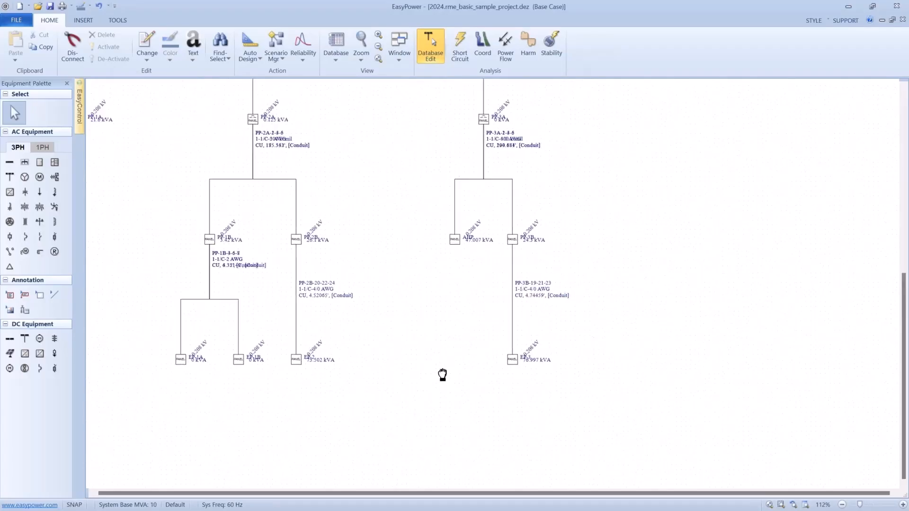
{"action": "scroll", "coordinate": [371, 326], "scroll_direction": "down", "scroll_amount": 1}
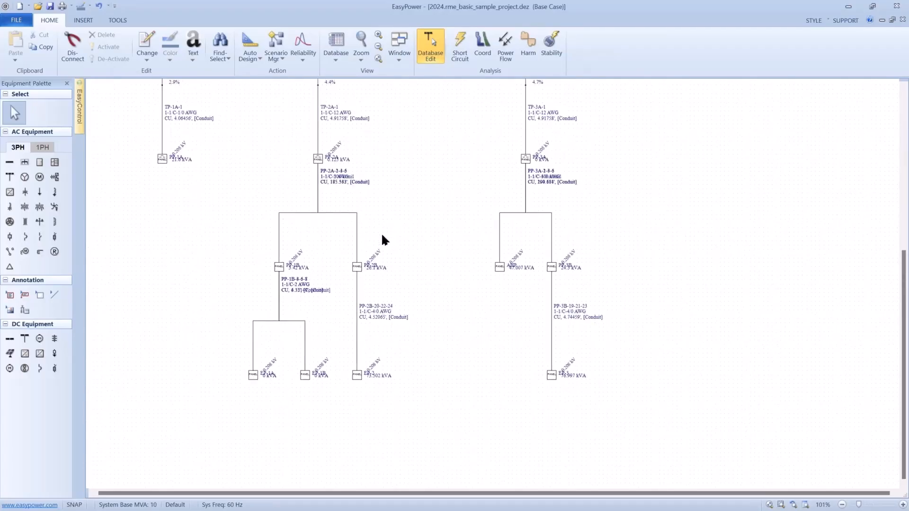
{"action": "scroll", "coordinate": [380, 223], "scroll_direction": "down", "scroll_amount": 2}
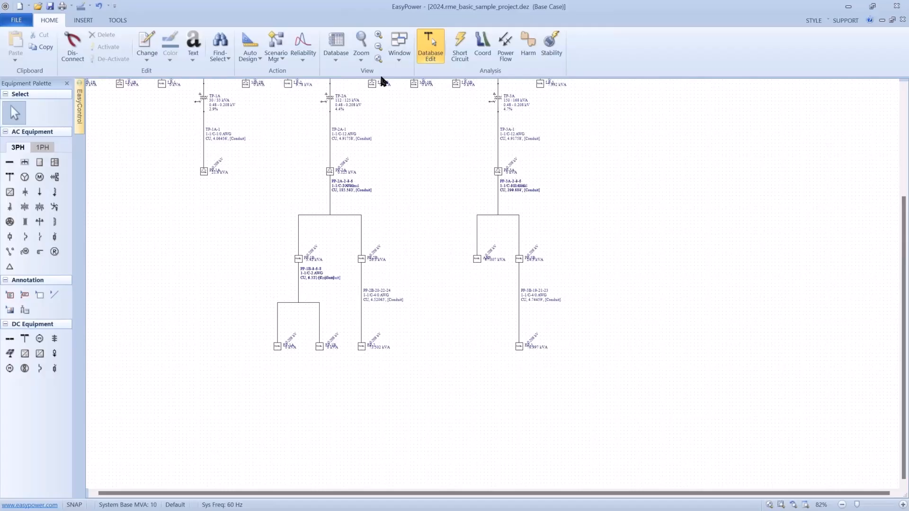
{"action": "left_click", "coordinate": [396, 58]}
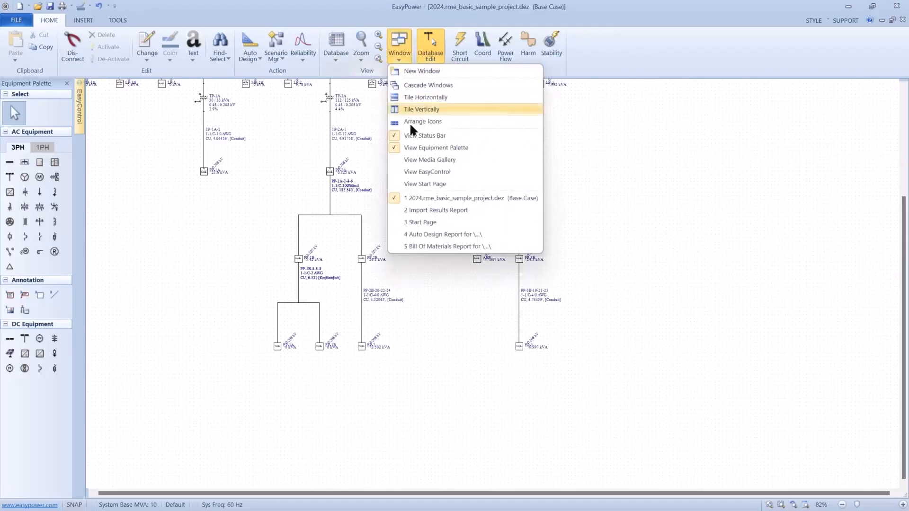
{"action": "left_click", "coordinate": [424, 234]}
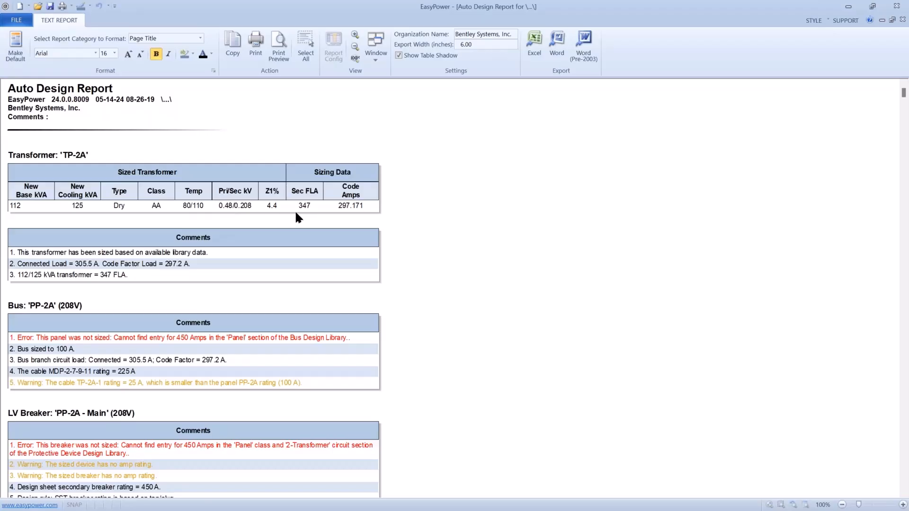
- Read the Auto Design Report comments for transformer TP-2A, bus PP-2A and its main and row breakers
{"action": "scroll", "coordinate": [234, 219], "scroll_direction": "down", "scroll_amount": 2}
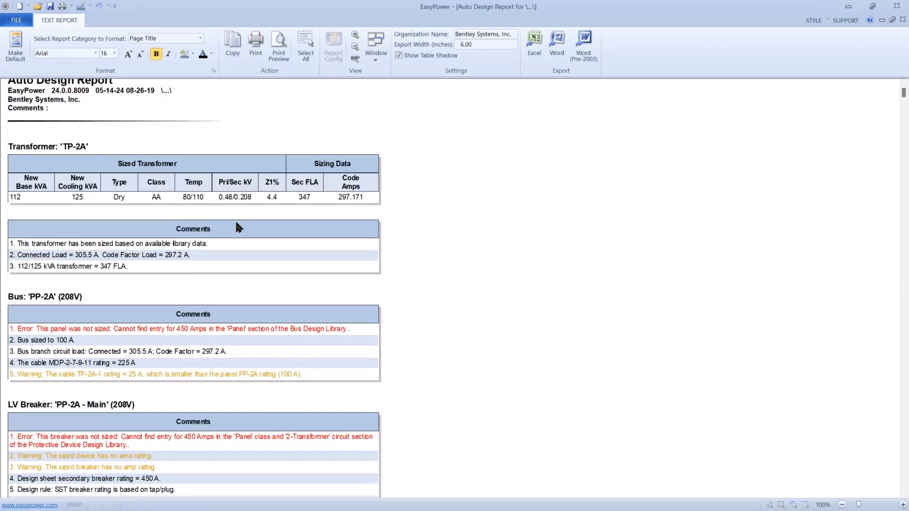
{"action": "scroll", "coordinate": [232, 231], "scroll_direction": "down", "scroll_amount": 1}
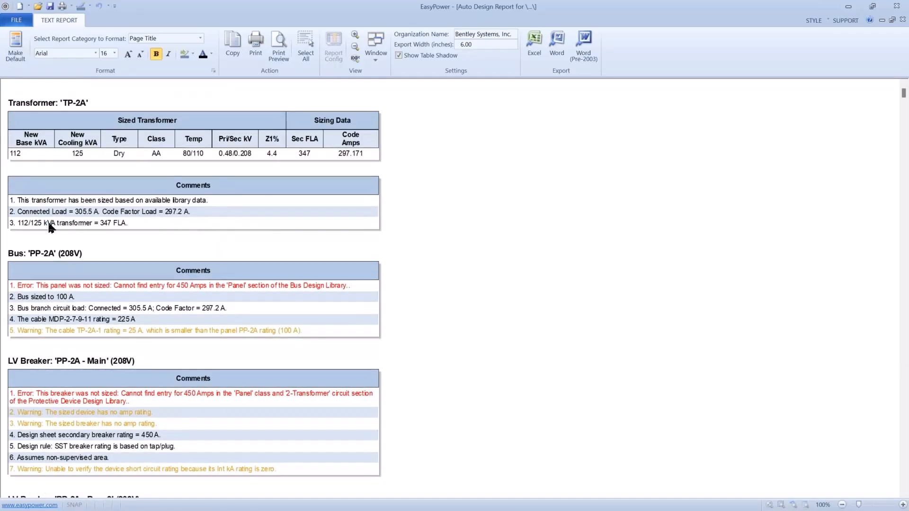
{"action": "scroll", "coordinate": [110, 232], "scroll_direction": "down", "scroll_amount": 1}
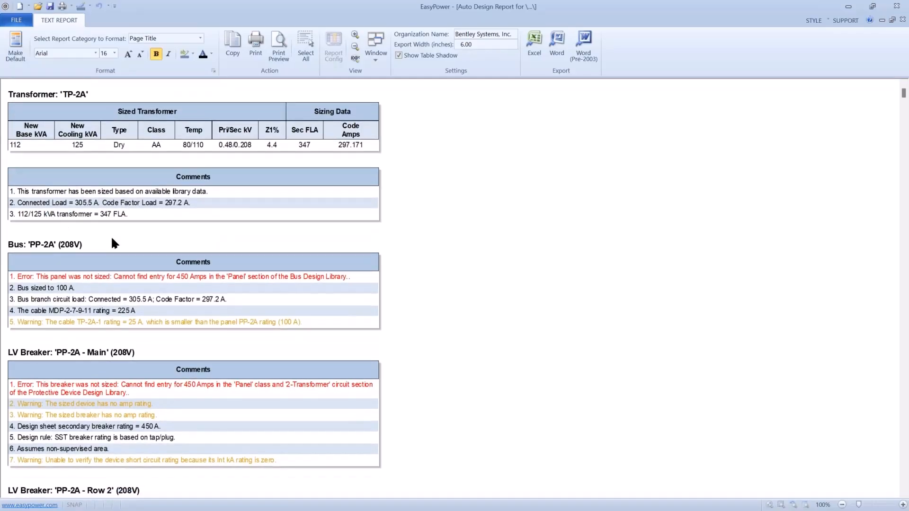
{"action": "scroll", "coordinate": [41, 244], "scroll_direction": "down", "scroll_amount": 1}
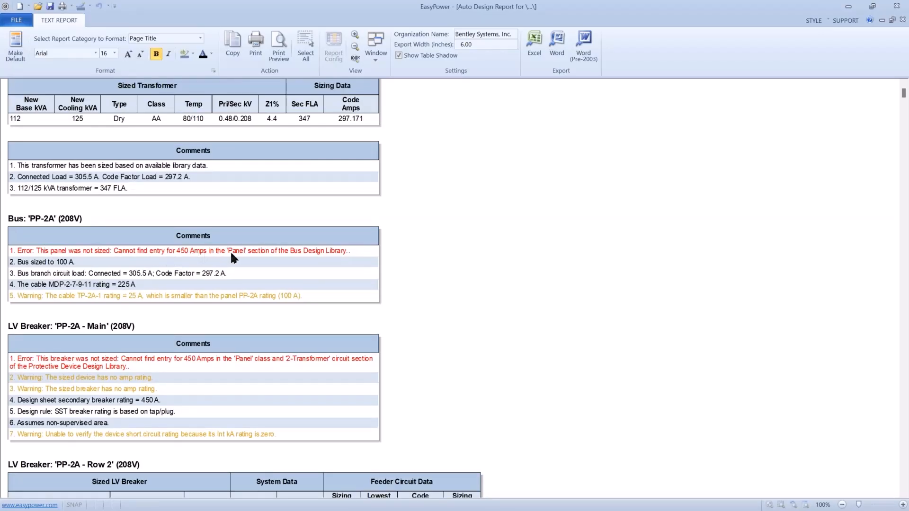
{"action": "scroll", "coordinate": [166, 219], "scroll_direction": "down", "scroll_amount": 1}
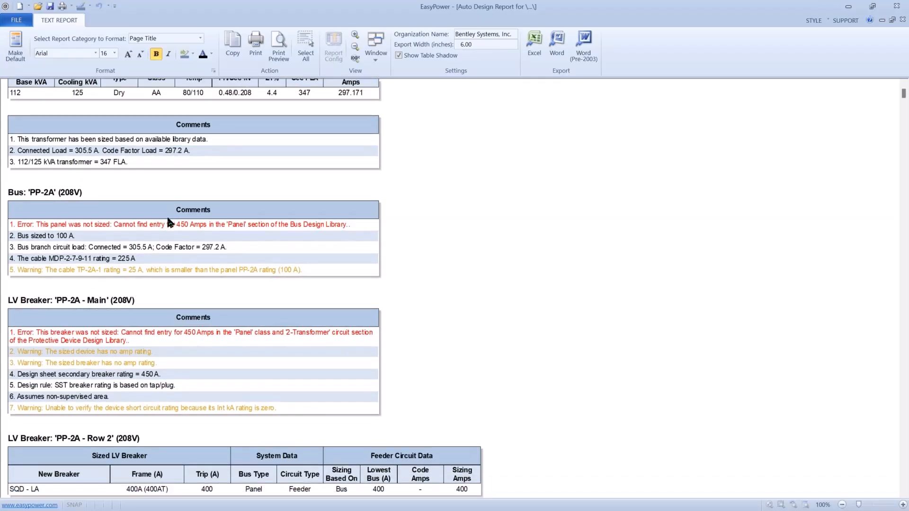
{"action": "scroll", "coordinate": [167, 225], "scroll_direction": "down", "scroll_amount": 2}
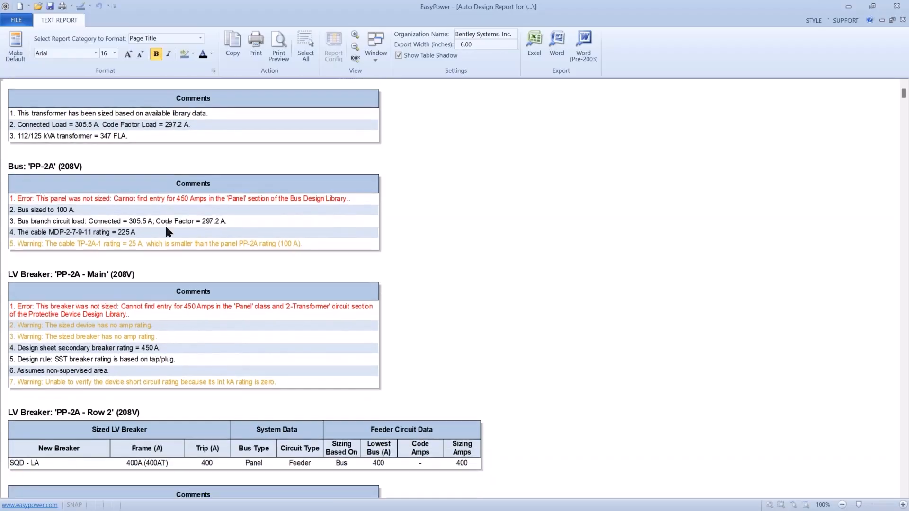
{"action": "scroll", "coordinate": [158, 237], "scroll_direction": "down", "scroll_amount": 2}
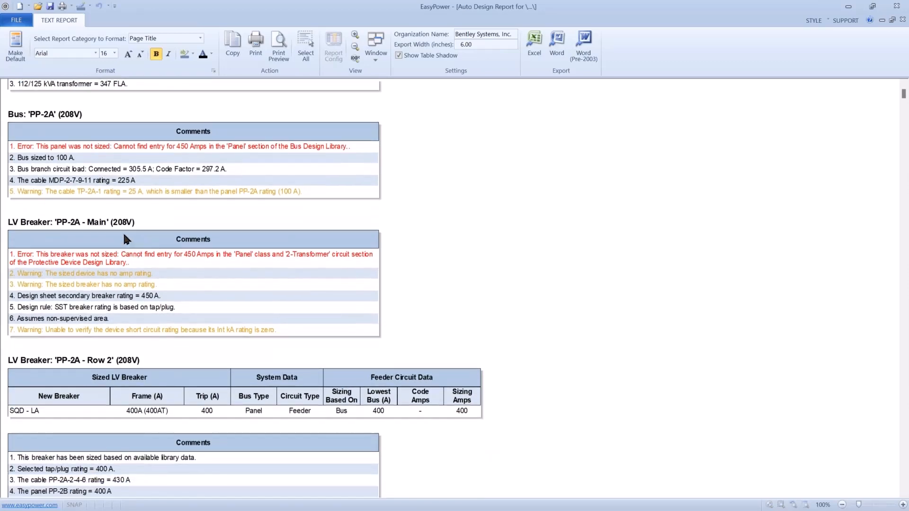
{"action": "scroll", "coordinate": [119, 233], "scroll_direction": "down", "scroll_amount": 3}
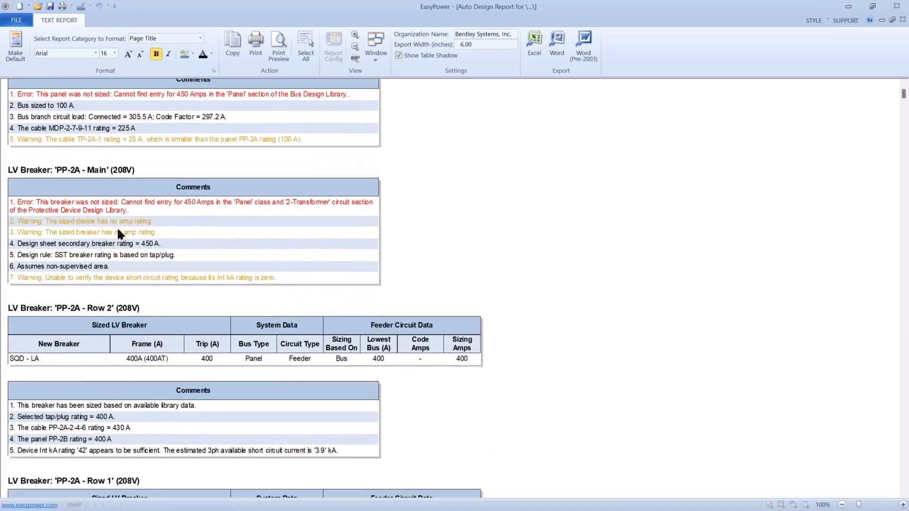
{"action": "scroll", "coordinate": [117, 229], "scroll_direction": "down", "scroll_amount": 3}
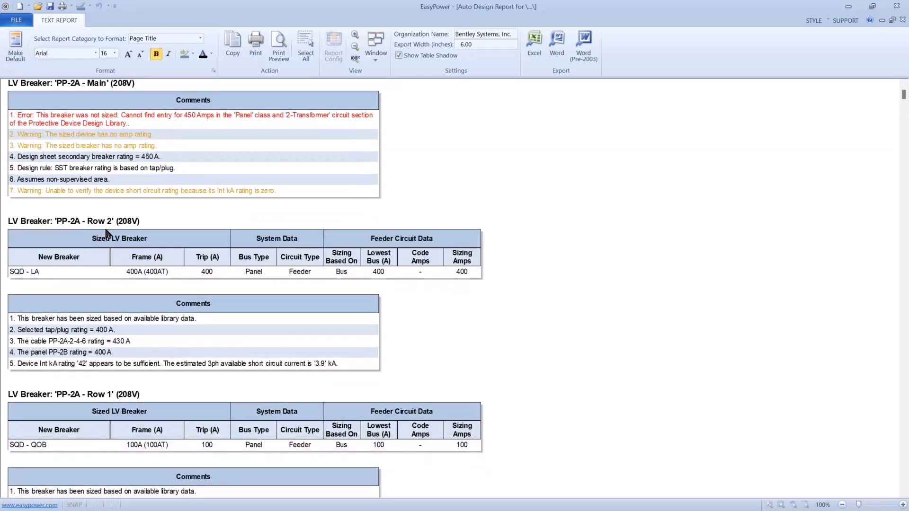
{"action": "scroll", "coordinate": [108, 241], "scroll_direction": "down", "scroll_amount": 1}
{"action": "scroll", "coordinate": [108, 240], "scroll_direction": "down", "scroll_amount": 3}
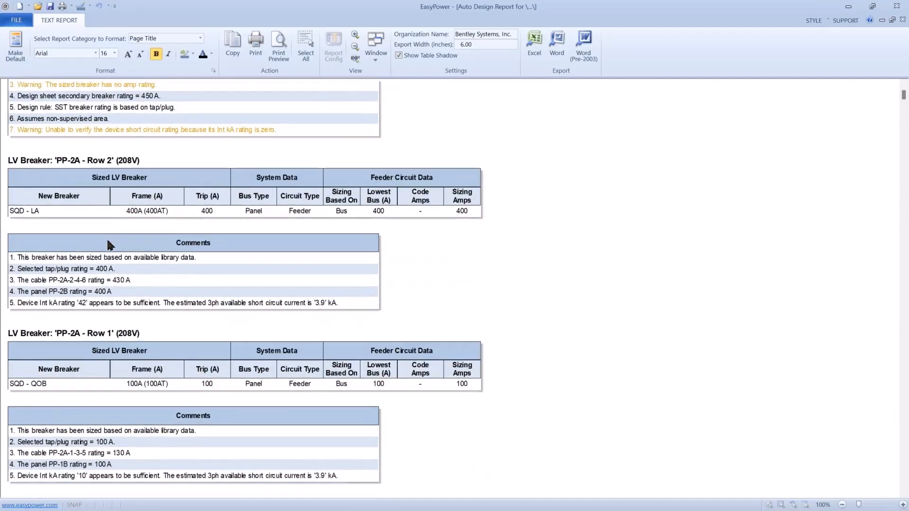
{"action": "scroll", "coordinate": [108, 243], "scroll_direction": "down", "scroll_amount": 2}
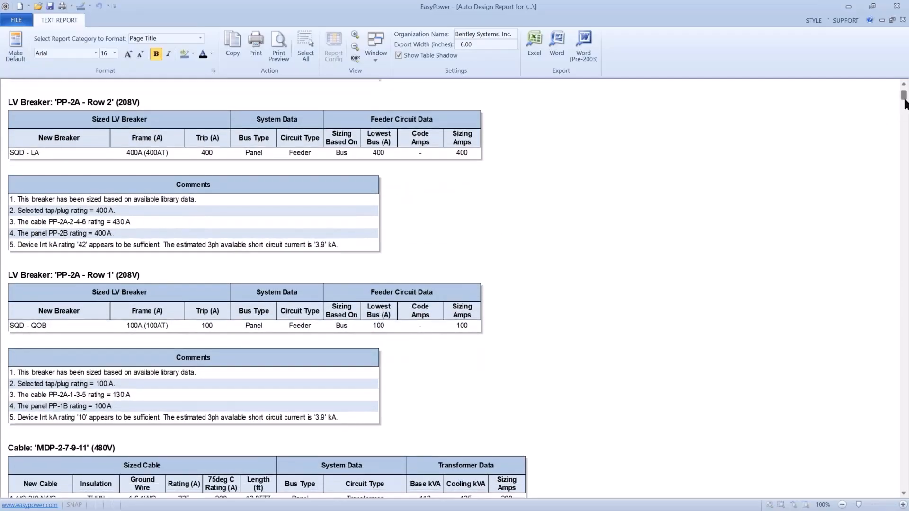
- Skim the report entries for PP-3A and the PP-1A panel rows, and close the report
{"action": "left_click_drag", "start_coordinate": [904, 105], "coordinate": [904, 111]}
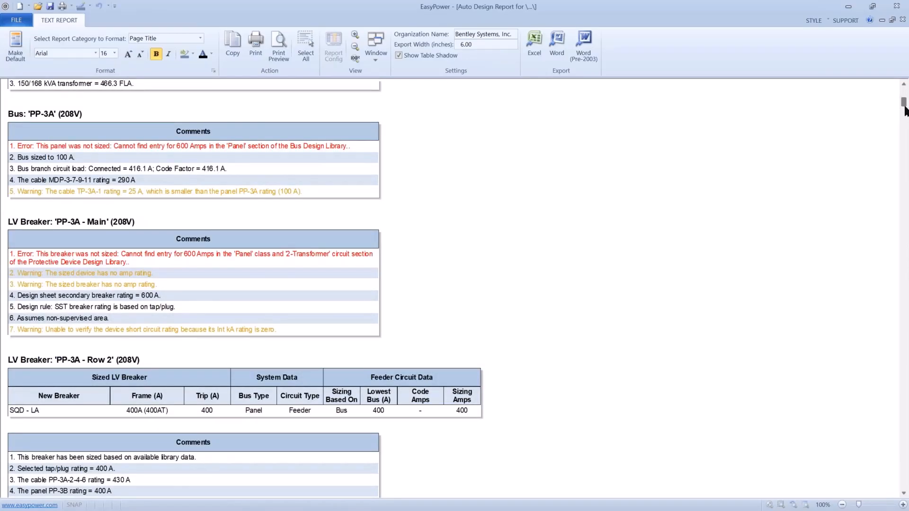
{"action": "left_click_drag", "start_coordinate": [904, 111], "coordinate": [904, 123]}
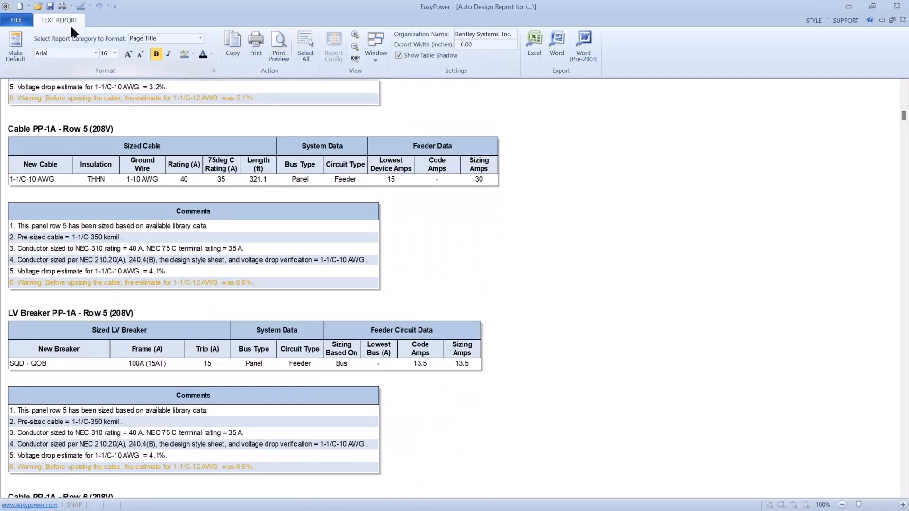
{"action": "left_click", "coordinate": [25, 21]}
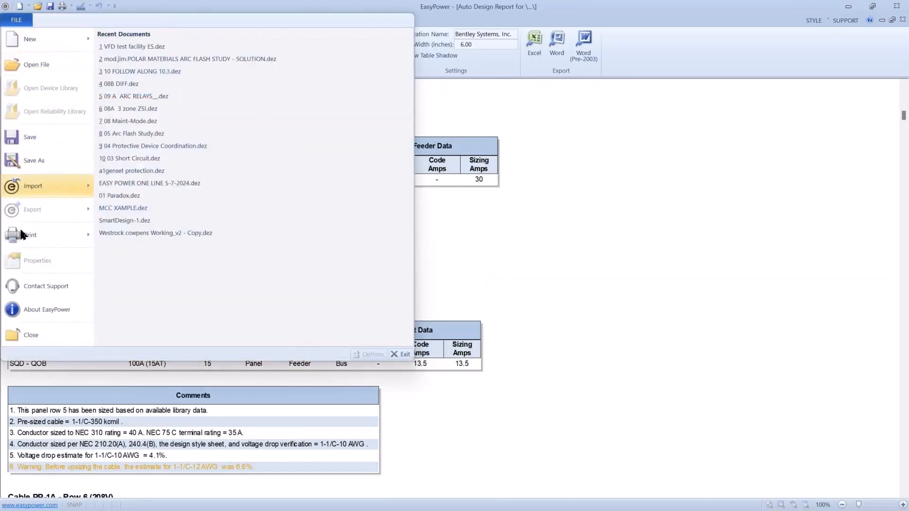
{"action": "left_click", "coordinate": [26, 326]}
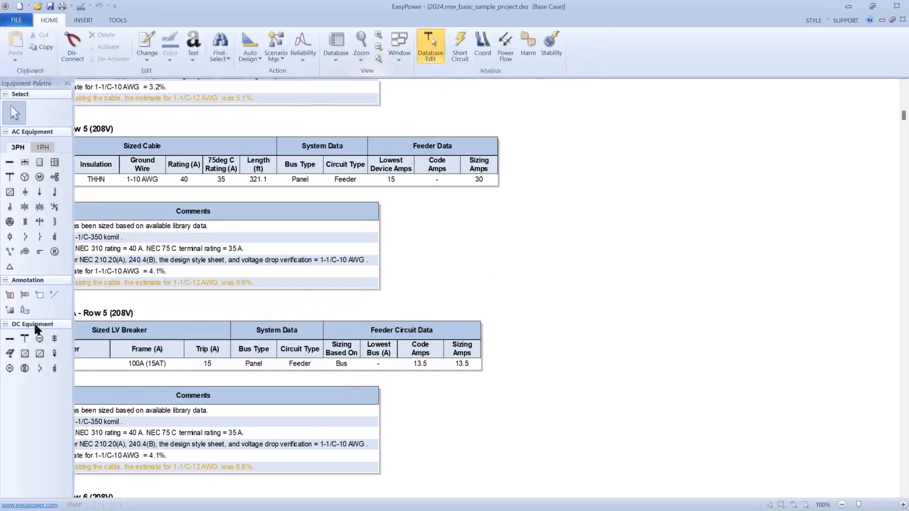
- Select the one-line equipment from the service transformer down to the EP panels
{"action": "scroll", "coordinate": [270, 209], "scroll_direction": "down", "scroll_amount": 4}
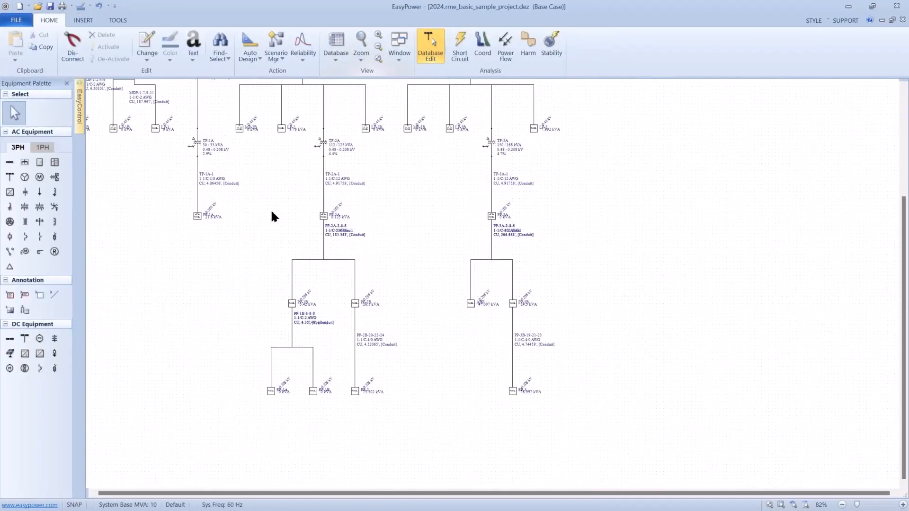
{"action": "scroll", "coordinate": [271, 227], "scroll_direction": "down", "scroll_amount": 1}
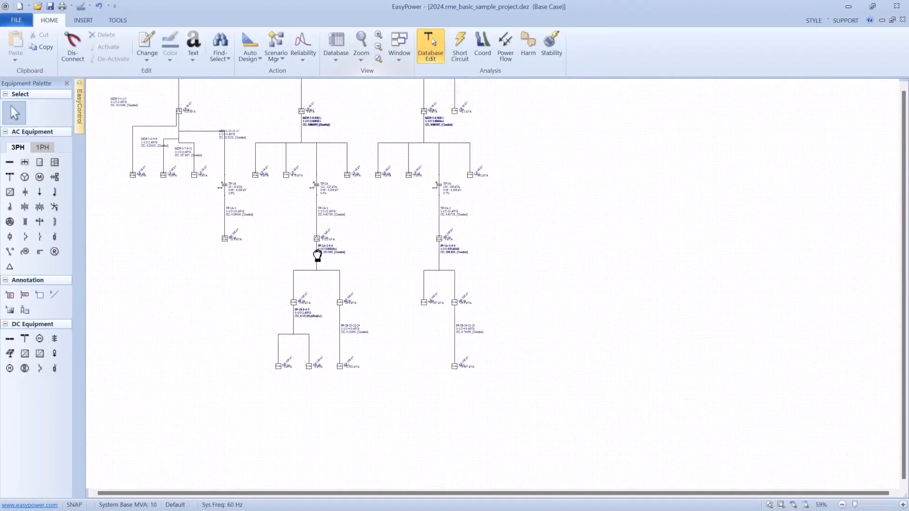
{"action": "scroll", "coordinate": [320, 250], "scroll_direction": "down", "scroll_amount": 1}
{"action": "left_click_drag", "start_coordinate": [321, 250], "coordinate": [334, 278]}
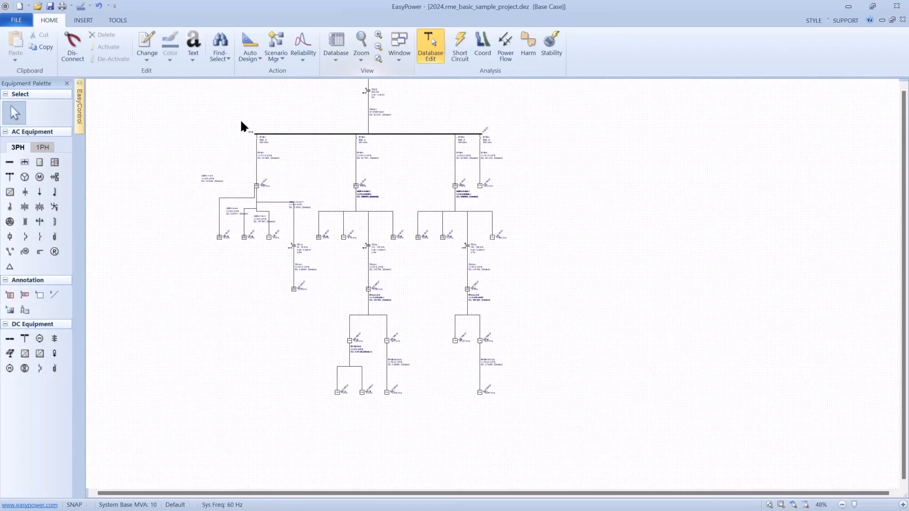
{"action": "left_click_drag", "start_coordinate": [190, 81], "coordinate": [547, 396]}
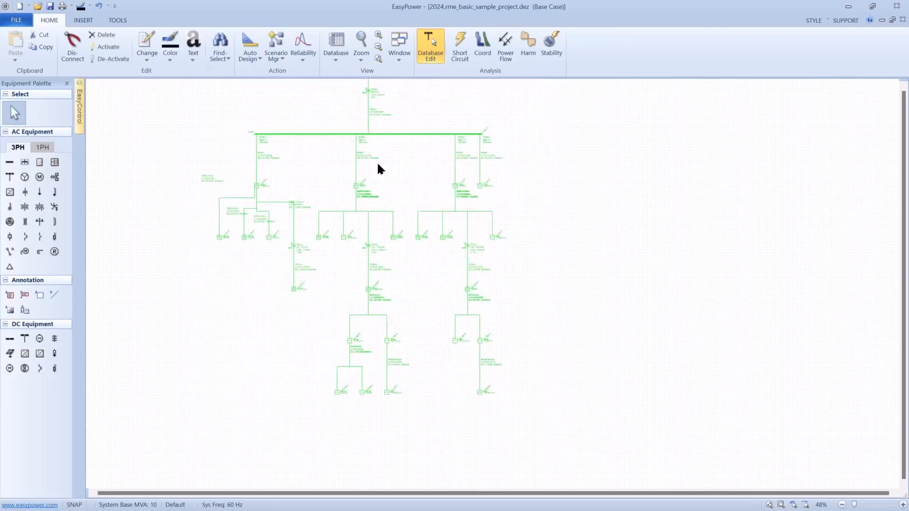
- Set the Auto Design library sheet to Generic-2, rerun Auto Design on the selected equipment and clear the selection
{"action": "left_click", "coordinate": [265, 61]}
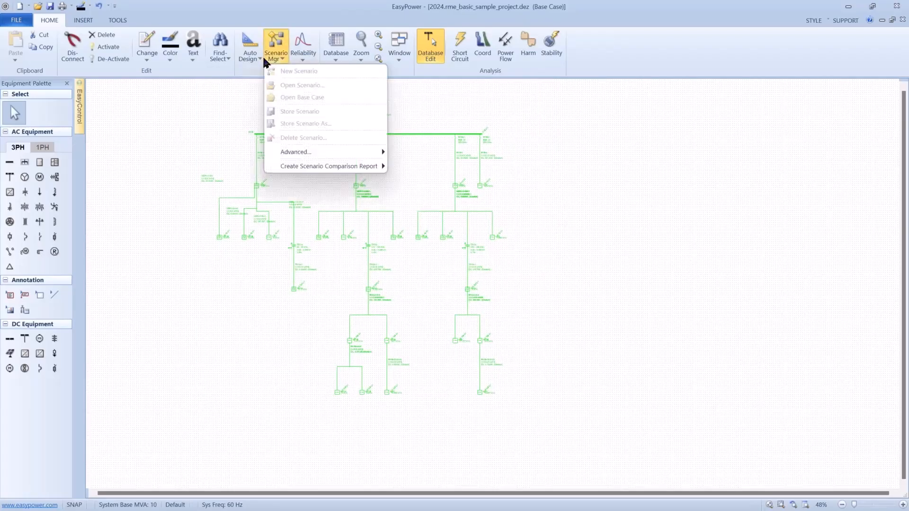
{"action": "left_click", "coordinate": [260, 55]}
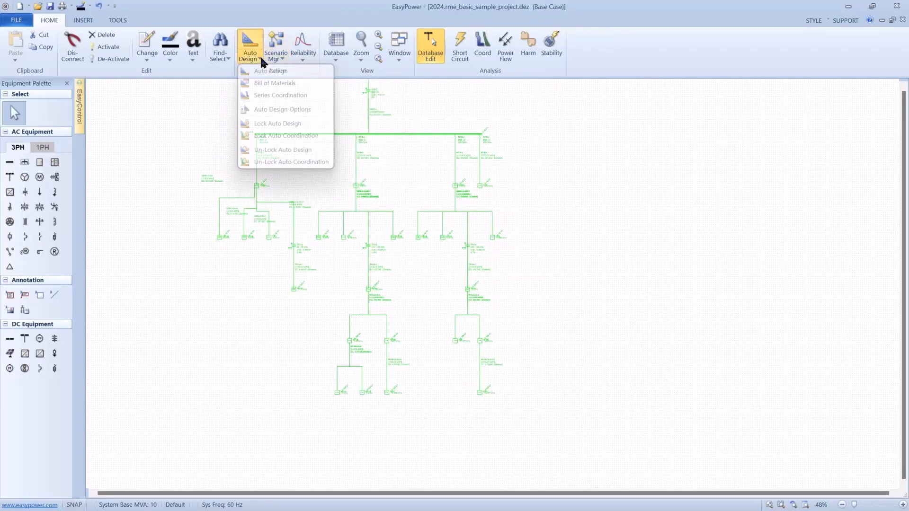
{"action": "left_click", "coordinate": [259, 110]}
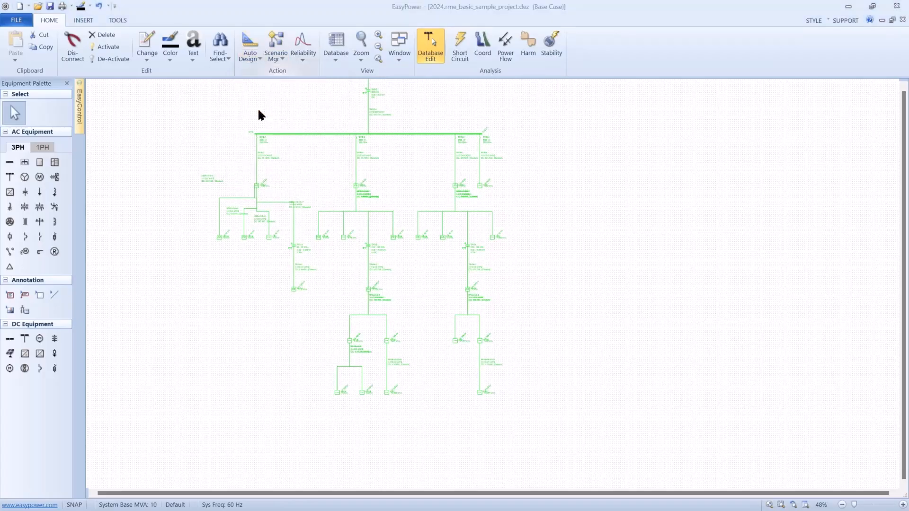
{"action": "left_click", "coordinate": [275, 143]}
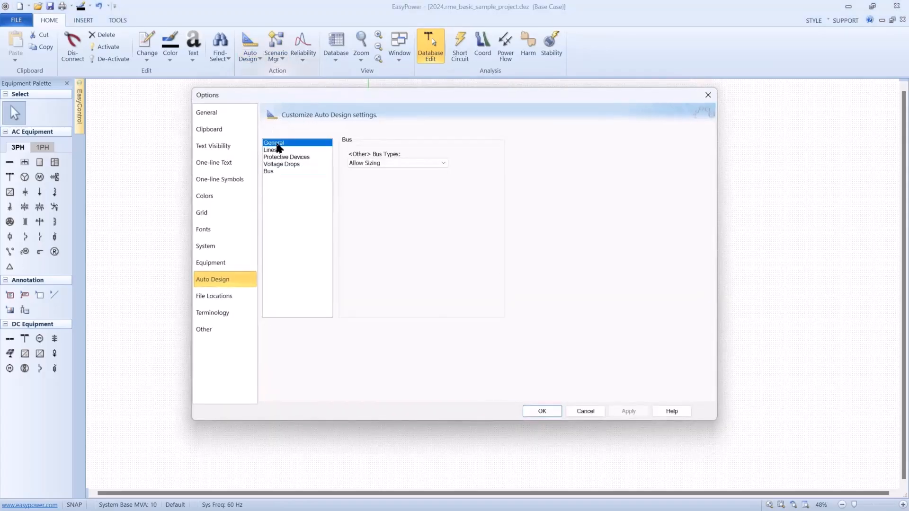
{"action": "left_click", "coordinate": [485, 158]}
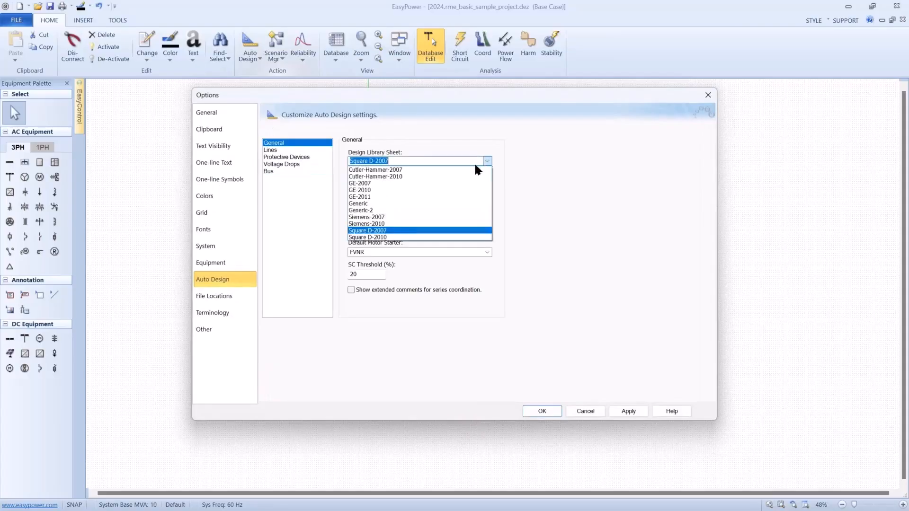
{"action": "left_click", "coordinate": [374, 204]}
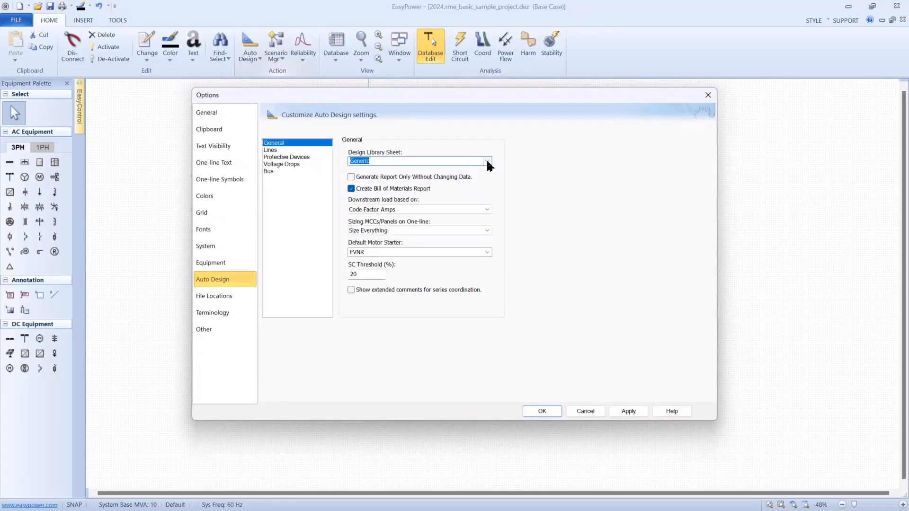
{"action": "left_click", "coordinate": [486, 161]}
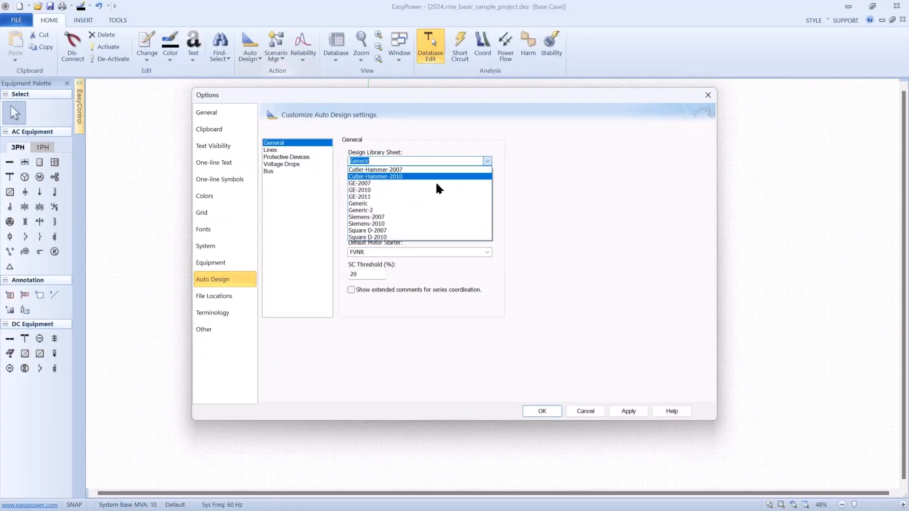
{"action": "left_click", "coordinate": [375, 210]}
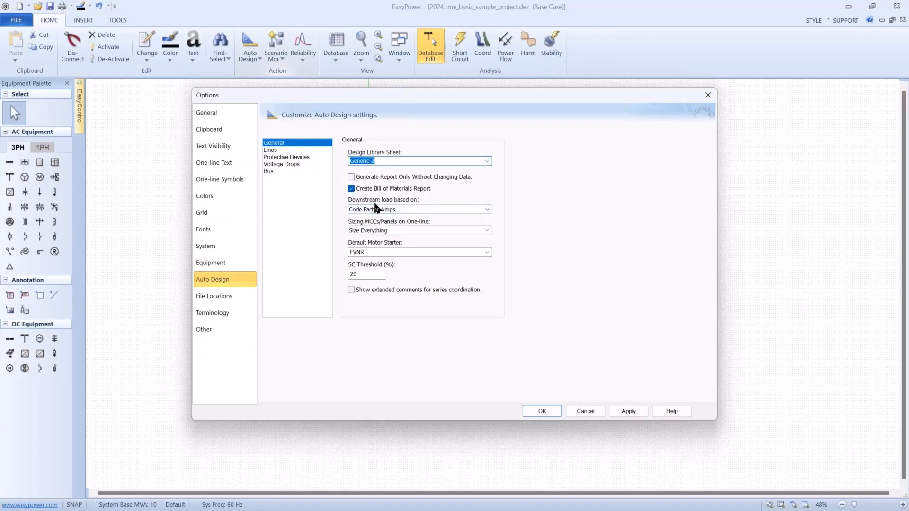
{"action": "left_click", "coordinate": [530, 407]}
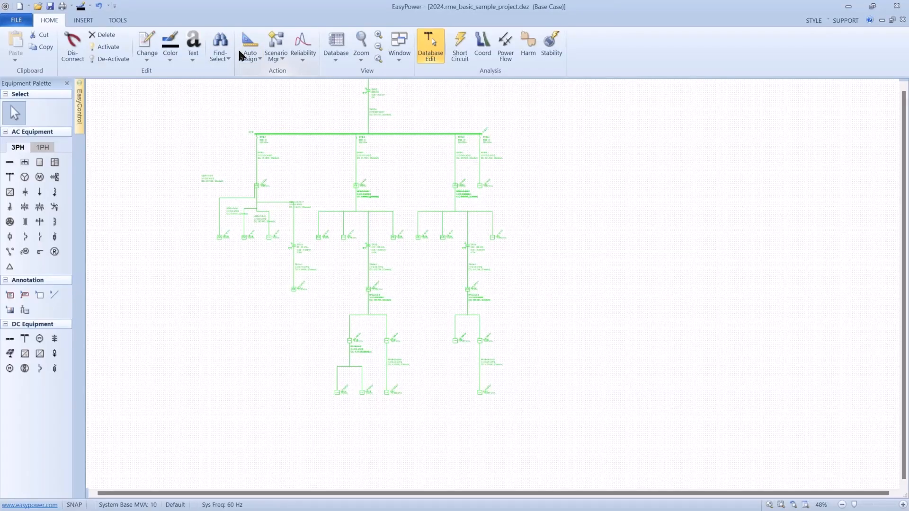
{"action": "left_click", "coordinate": [246, 116]}
- Examine the resized SWB breakers, MDP feeder cables, TP transformers and the cables down to the EP panels
{"action": "scroll", "coordinate": [244, 113], "scroll_direction": "up", "scroll_amount": 4}
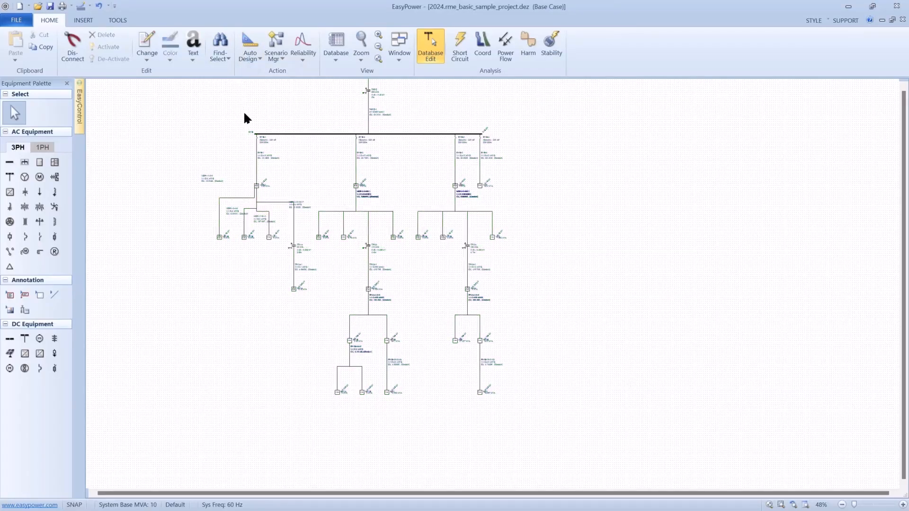
{"action": "scroll", "coordinate": [245, 113], "scroll_direction": "up", "scroll_amount": 3}
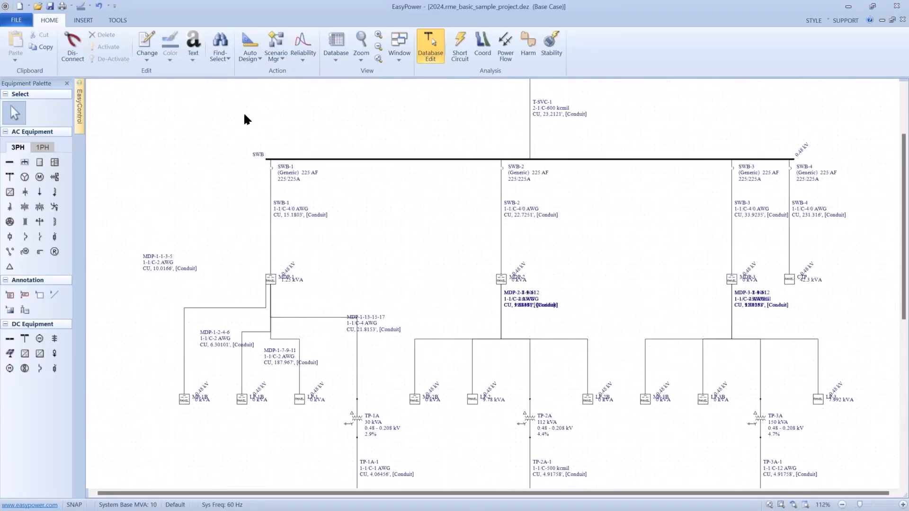
{"action": "scroll", "coordinate": [259, 171], "scroll_direction": "up", "scroll_amount": 2}
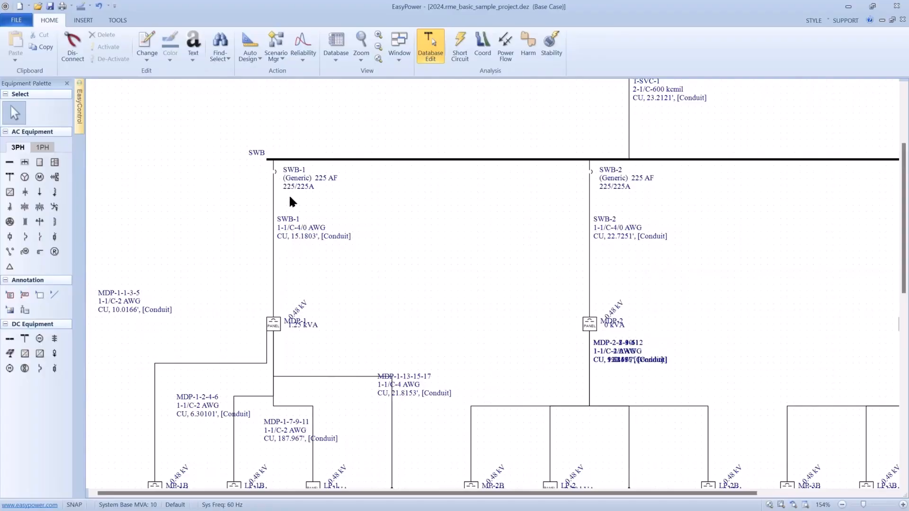
{"action": "scroll", "coordinate": [289, 194], "scroll_direction": "down", "scroll_amount": 2}
{"action": "scroll", "coordinate": [242, 191], "scroll_direction": "down", "scroll_amount": 2}
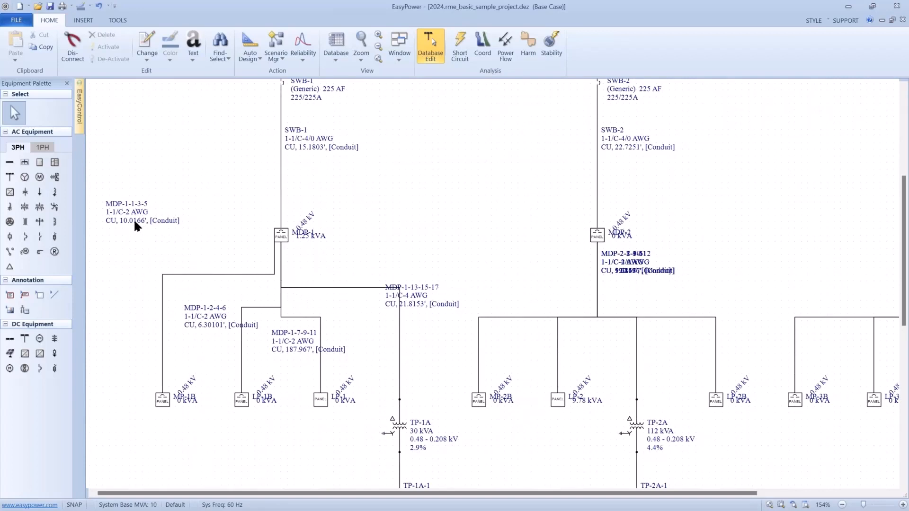
{"action": "left_click_drag", "start_coordinate": [194, 301], "coordinate": [172, 296]}
{"action": "scroll", "coordinate": [343, 294], "scroll_direction": "down", "scroll_amount": 5}
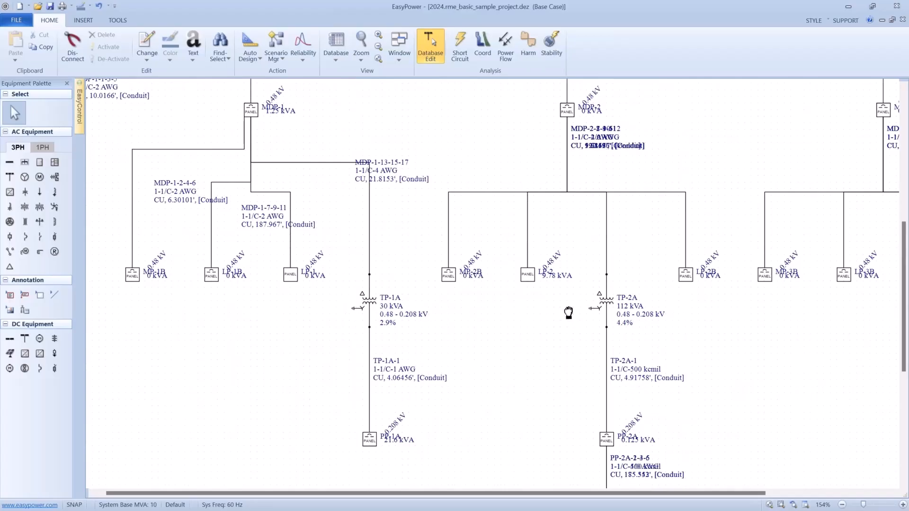
{"action": "scroll", "coordinate": [568, 312], "scroll_direction": "down", "scroll_amount": 8}
{"action": "scroll", "coordinate": [495, 192], "scroll_direction": "right", "scroll_amount": 10}
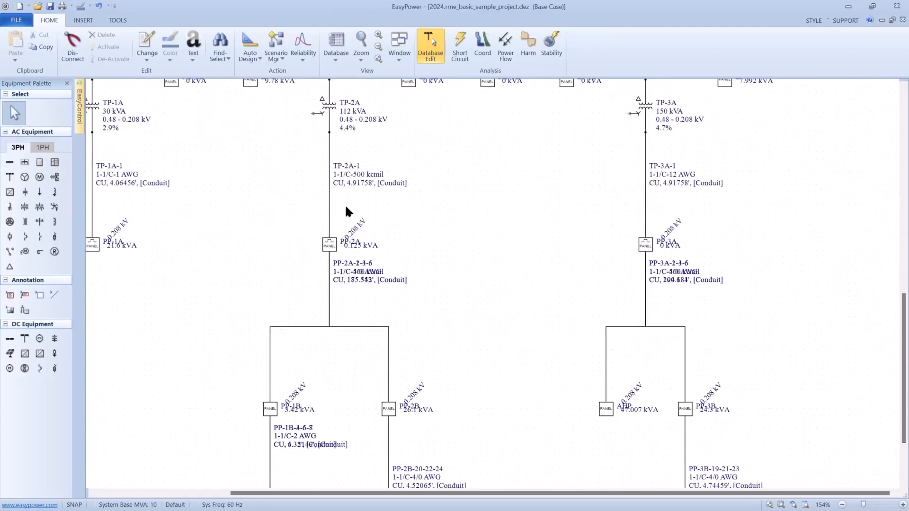
{"action": "scroll", "coordinate": [463, 211], "scroll_direction": "down", "scroll_amount": 8}
{"action": "scroll", "coordinate": [488, 223], "scroll_direction": "right", "scroll_amount": 5}
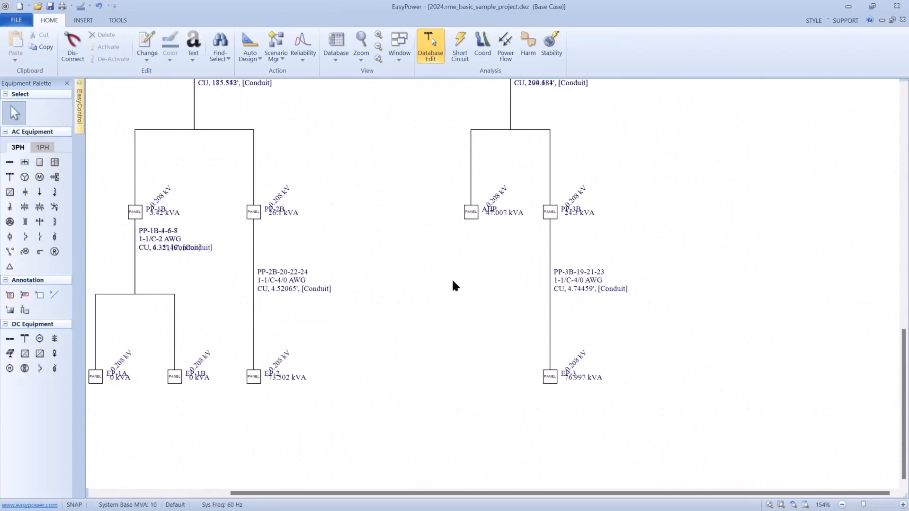
- Review the protective device and conductor sizes of the branch circuits in panel EP-3's data and accept the dialog
{"action": "left_click", "coordinate": [556, 379]}
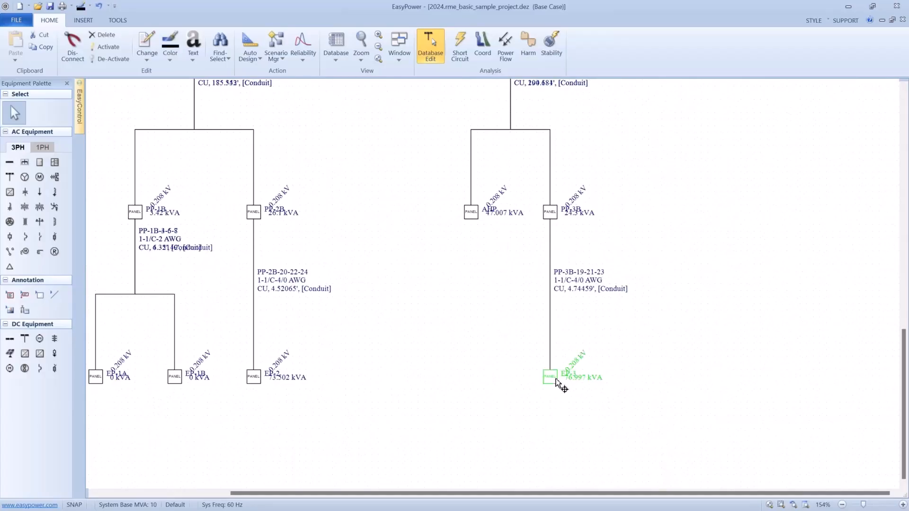
{"action": "double_click", "coordinate": [557, 381]}
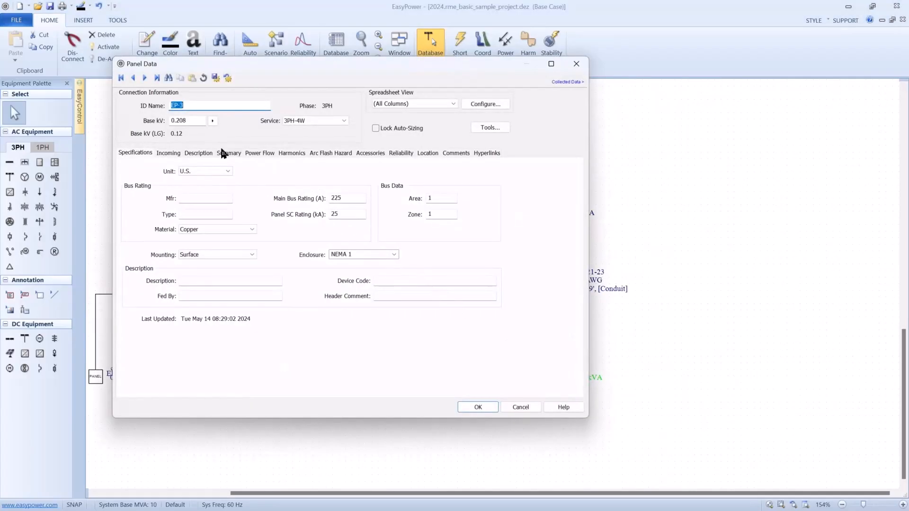
{"action": "left_click", "coordinate": [202, 153]}
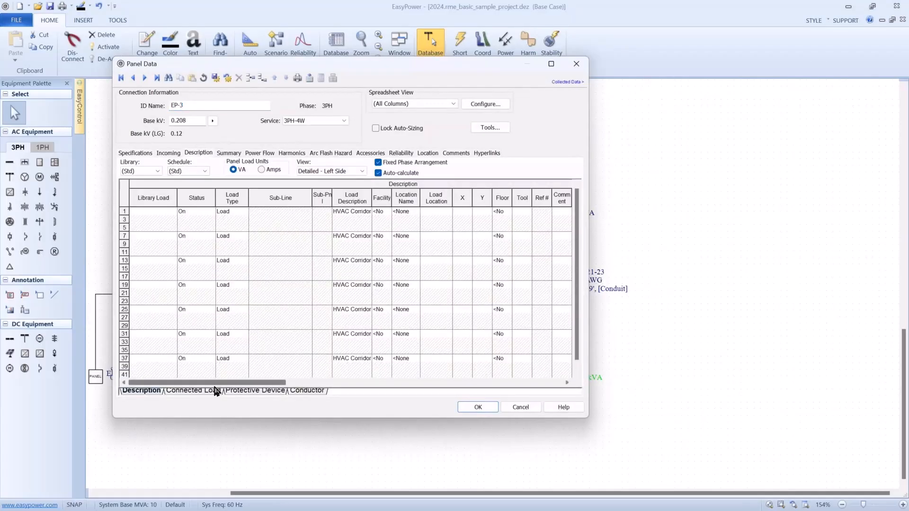
{"action": "left_click", "coordinate": [245, 391]}
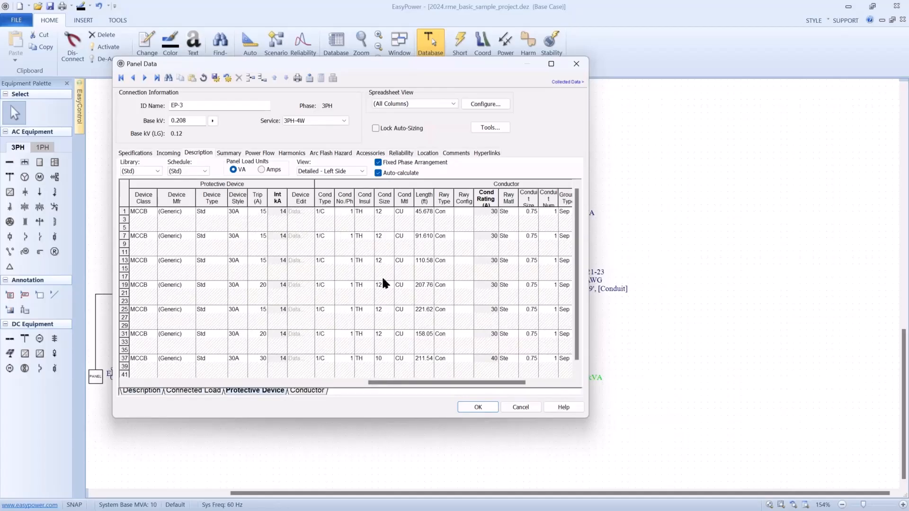
{"action": "left_click", "coordinate": [463, 406]}
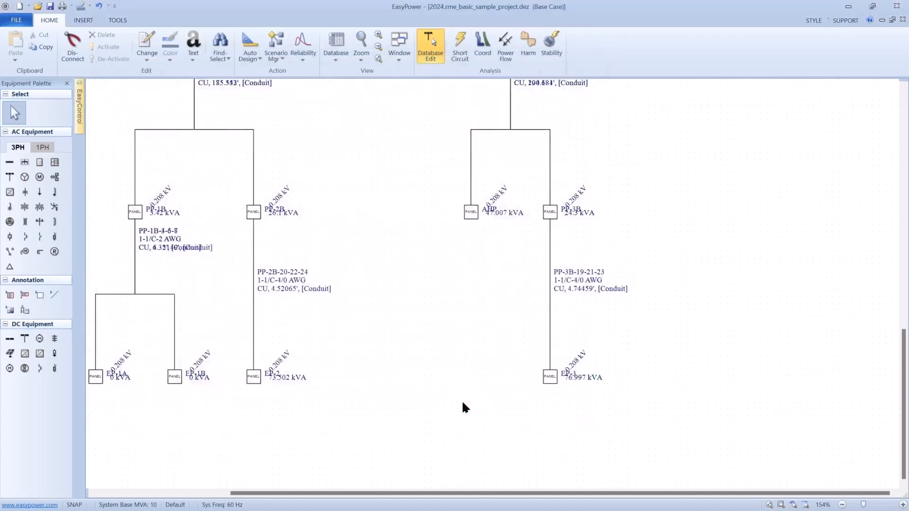
- Reopen the Auto Design report, skim it from transformer TP-2A to the PP-1A panel rows, and close it
{"action": "scroll", "coordinate": [435, 318], "scroll_direction": "down", "scroll_amount": 3}
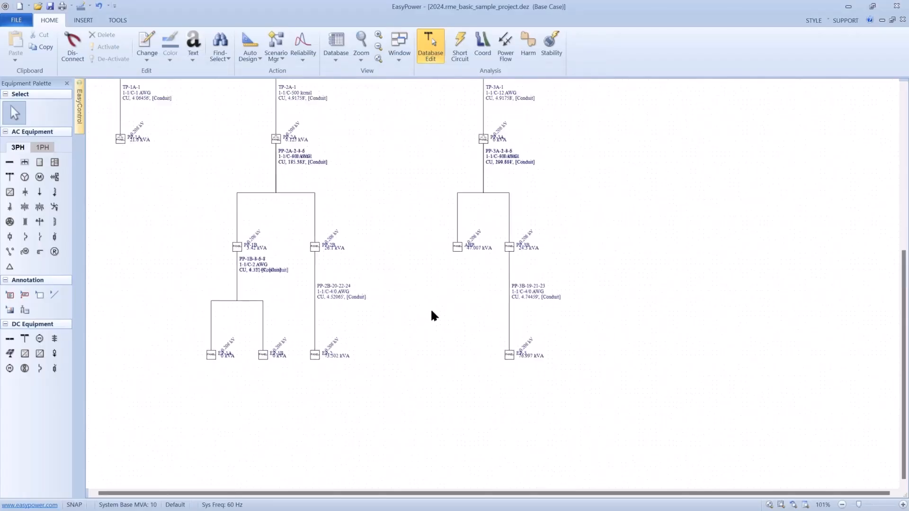
{"action": "scroll", "coordinate": [406, 269], "scroll_direction": "down", "scroll_amount": 2}
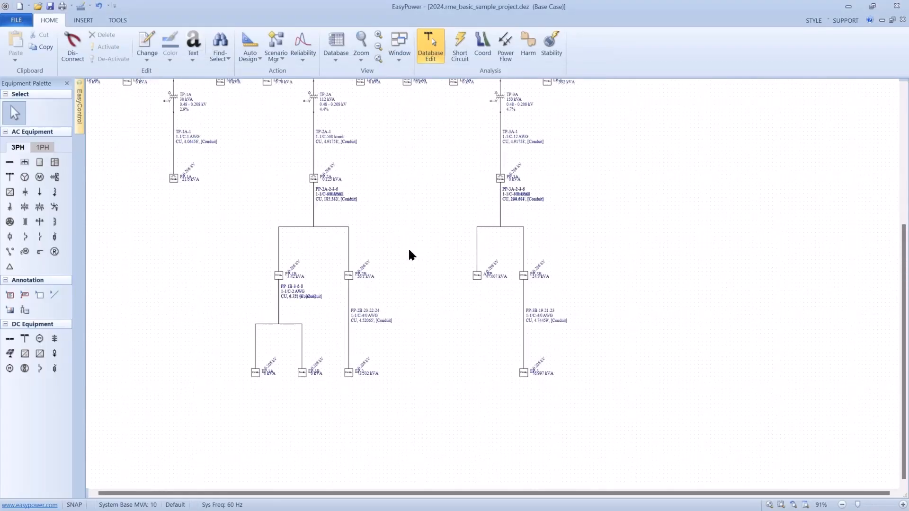
{"action": "left_click_drag", "start_coordinate": [411, 251], "coordinate": [498, 296]}
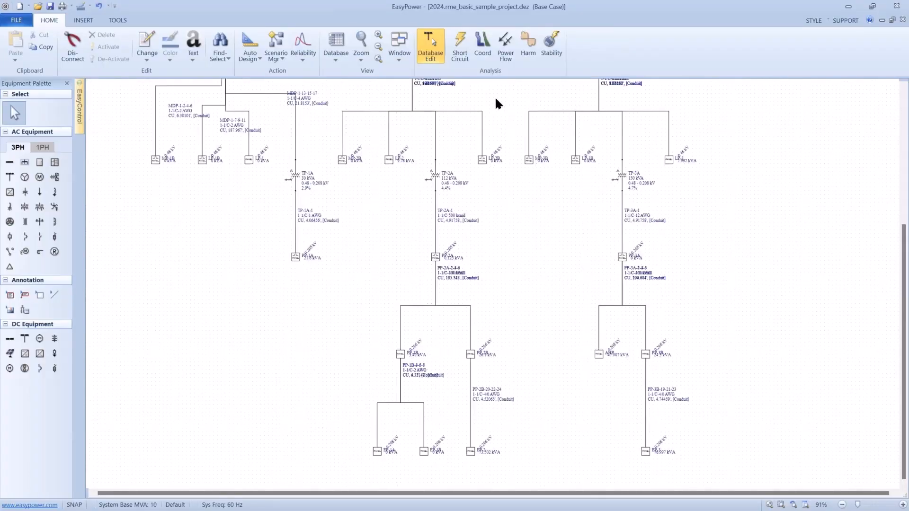
{"action": "left_click", "coordinate": [399, 58]}
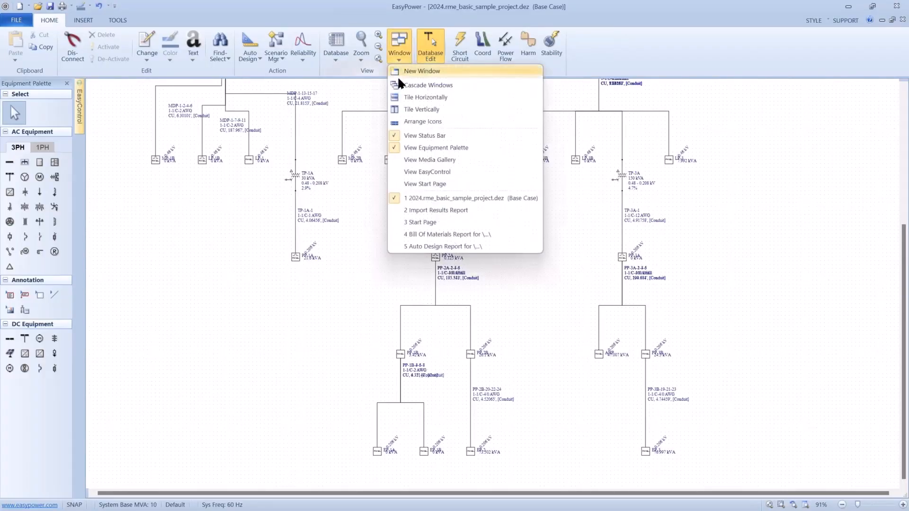
{"action": "left_click", "coordinate": [422, 246]}
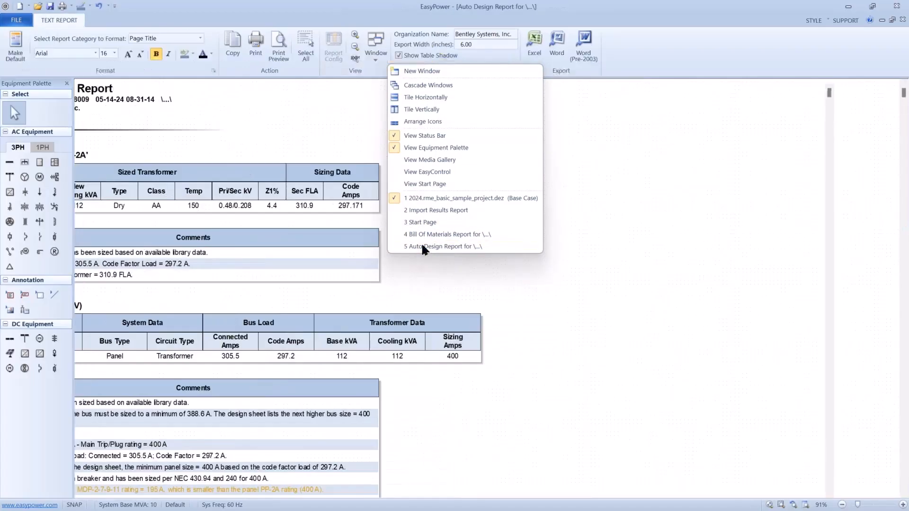
{"action": "scroll", "coordinate": [421, 241], "scroll_direction": "down", "scroll_amount": 2}
{"action": "scroll", "coordinate": [423, 247], "scroll_direction": "down", "scroll_amount": 2}
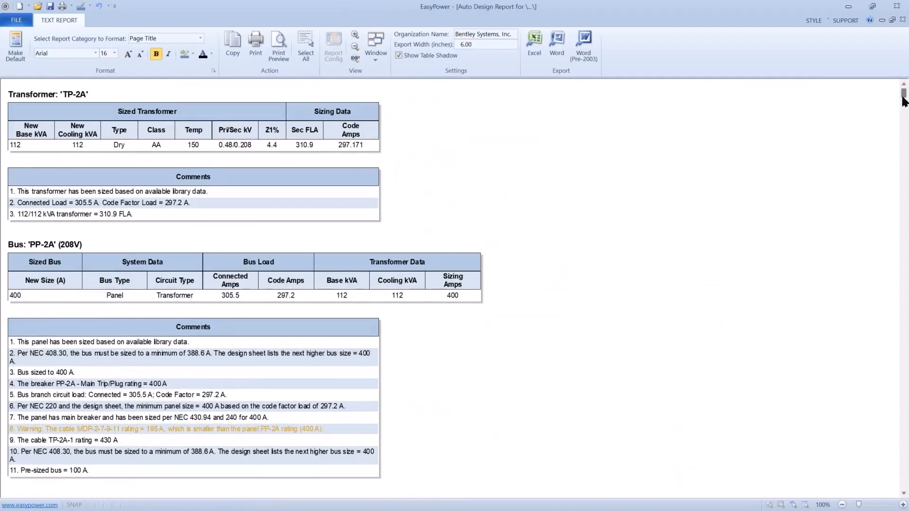
{"action": "left_click_drag", "start_coordinate": [902, 100], "coordinate": [899, 127]}
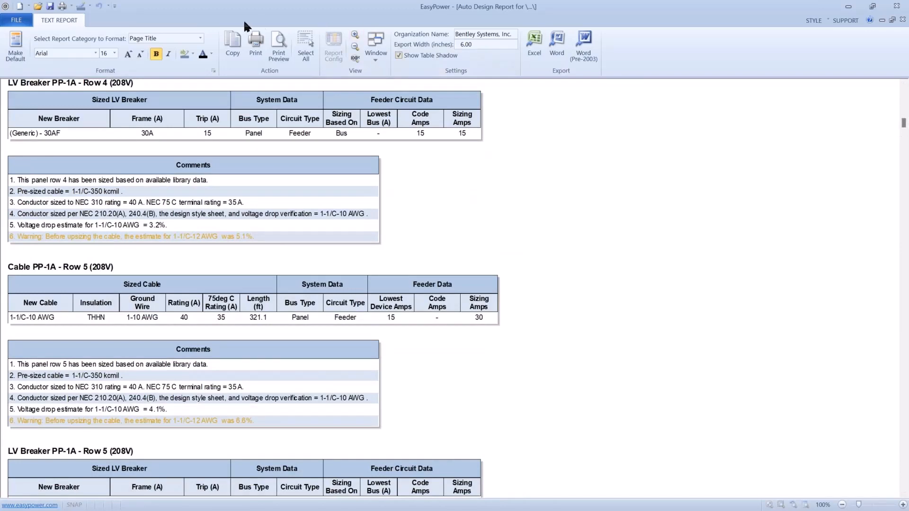
{"action": "left_click", "coordinate": [20, 22]}
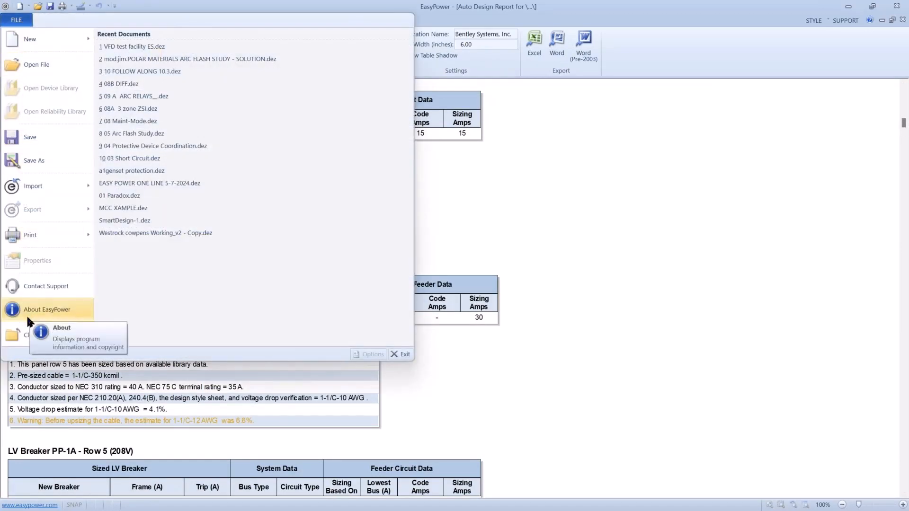
{"action": "left_click", "coordinate": [27, 329]}
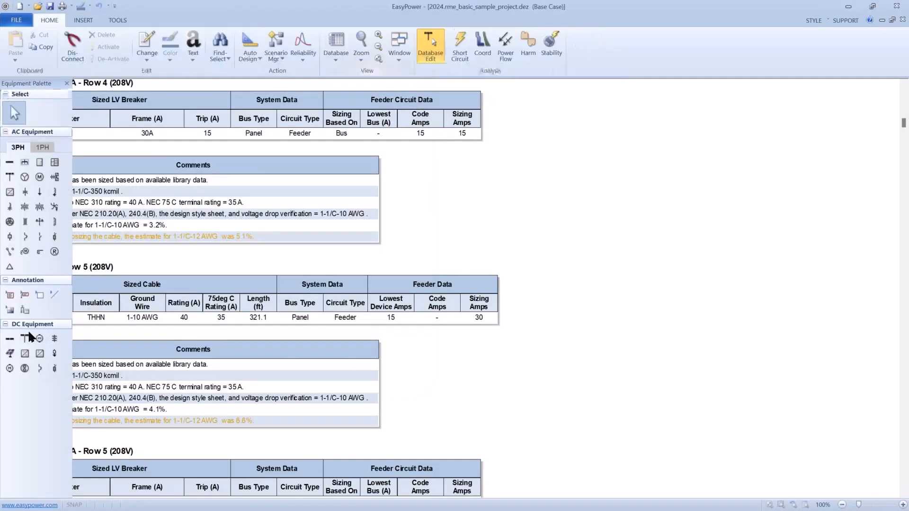
- Switch the one-line to Short Circuit analysis and run a three-phase fault on all buses
{"action": "scroll", "coordinate": [212, 295], "scroll_direction": "down", "scroll_amount": 2}
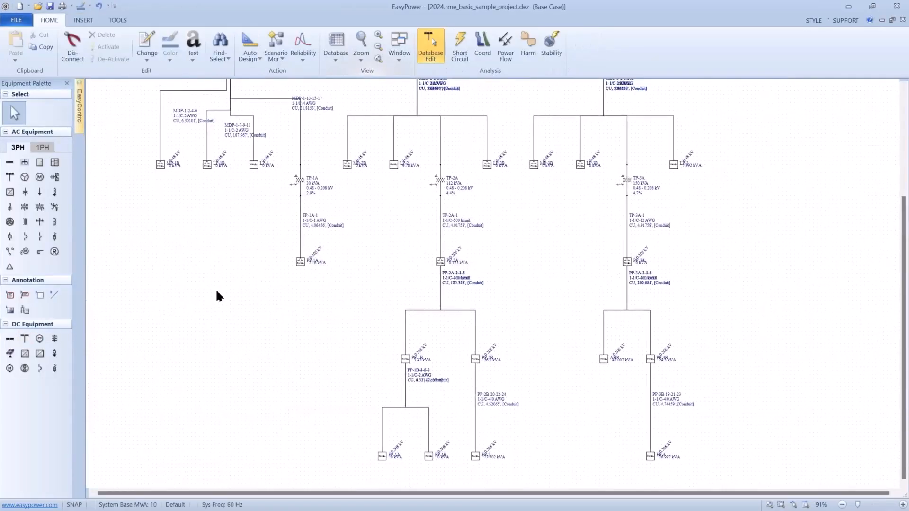
{"action": "scroll", "coordinate": [295, 116], "scroll_direction": "down", "scroll_amount": 2}
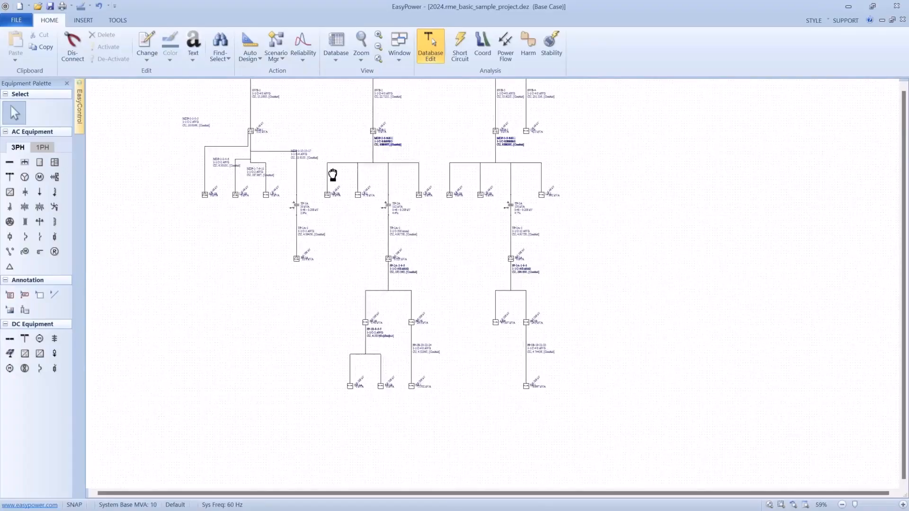
{"action": "scroll", "coordinate": [337, 180], "scroll_direction": "down", "scroll_amount": 1}
{"action": "left_click_drag", "start_coordinate": [337, 181], "coordinate": [339, 222]}
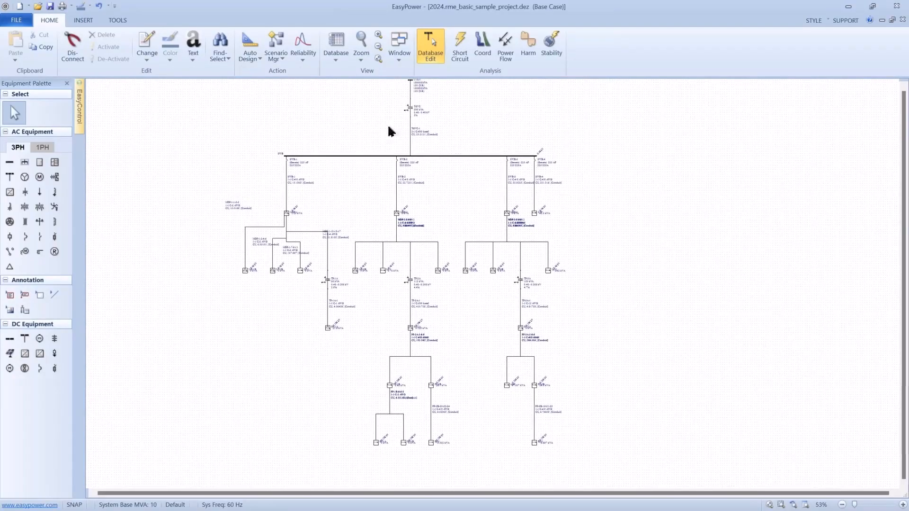
{"action": "left_click", "coordinate": [457, 48]}
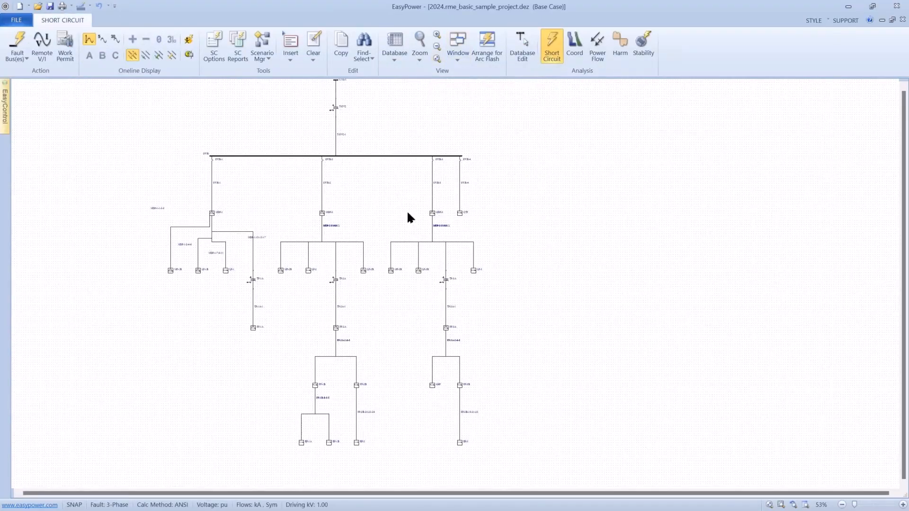
{"action": "left_click_drag", "start_coordinate": [399, 200], "coordinate": [432, 203]}
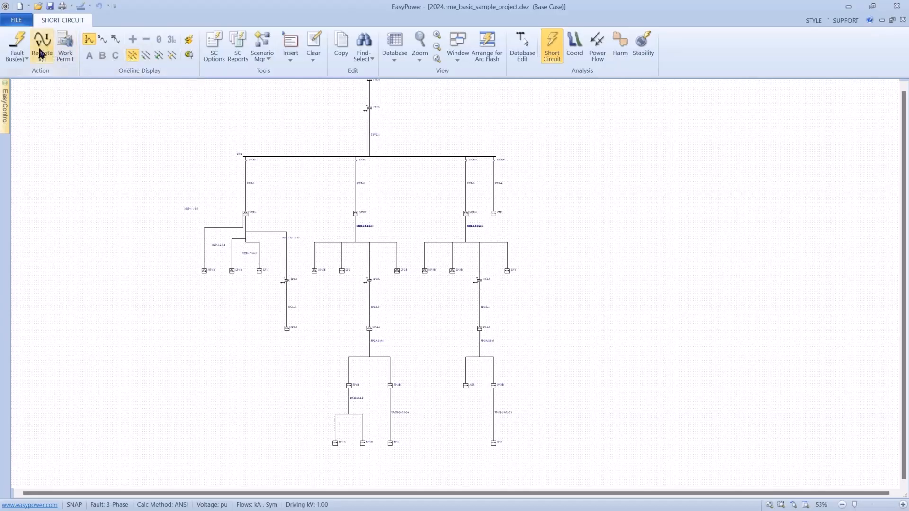
{"action": "left_click", "coordinate": [19, 37]}
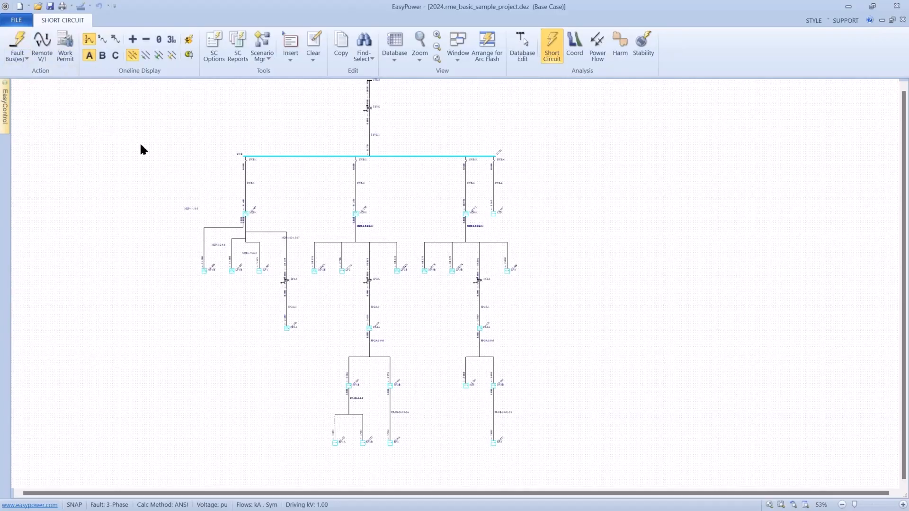
- Examine the fault currents at the MP and LP panels, around the TP transformers and at the PP panels
{"action": "mouse_move", "coordinate": [175, 184]}
{"action": "left_mouse_down"}
{"action": "mouse_move", "coordinate": [158, 251]}
{"action": "mouse_move", "coordinate": [173, 175]}
{"action": "left_mouse_up"}
{"action": "scroll", "coordinate": [199, 232], "scroll_direction": "up", "scroll_amount": 5}
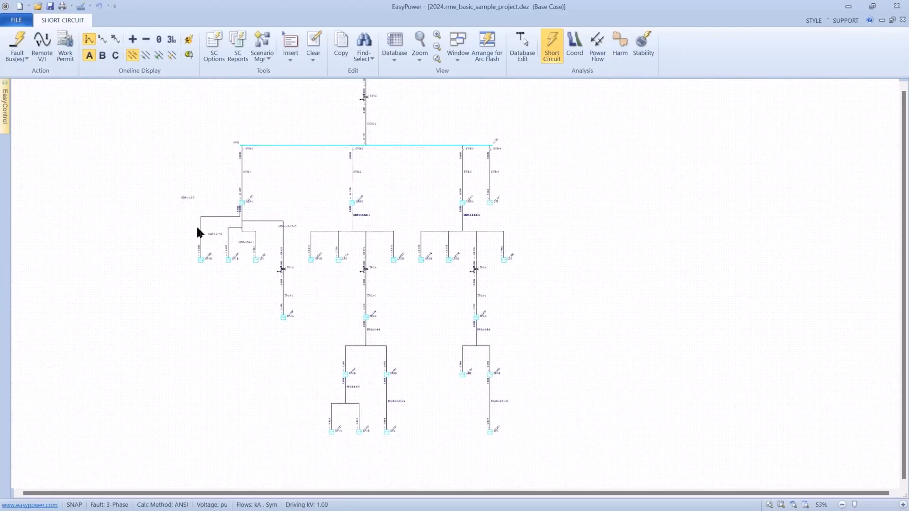
{"action": "scroll", "coordinate": [240, 252], "scroll_direction": "up", "scroll_amount": 2}
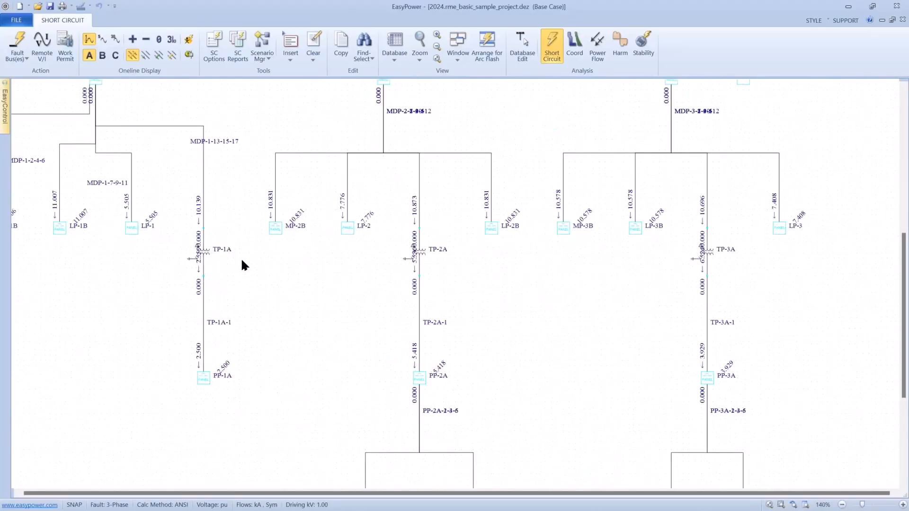
{"action": "scroll", "coordinate": [242, 261], "scroll_direction": "up", "scroll_amount": 3}
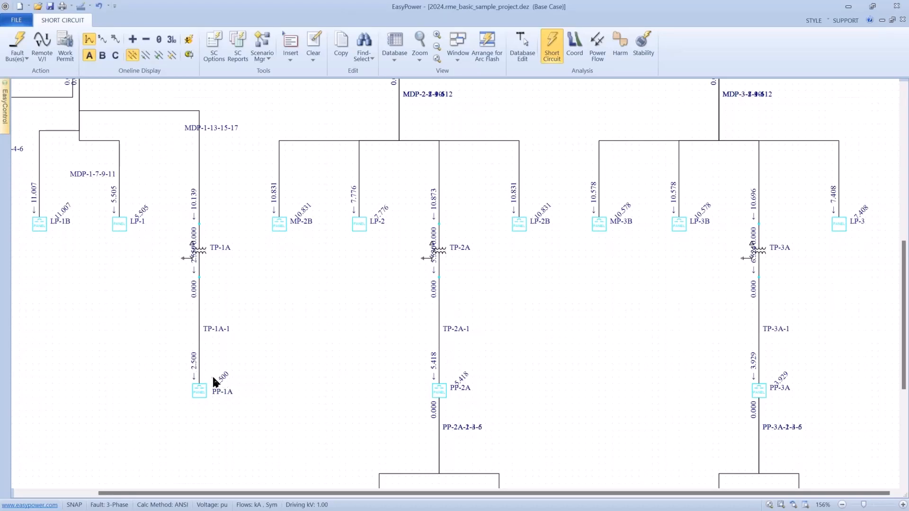
{"action": "left_click", "coordinate": [205, 389]}
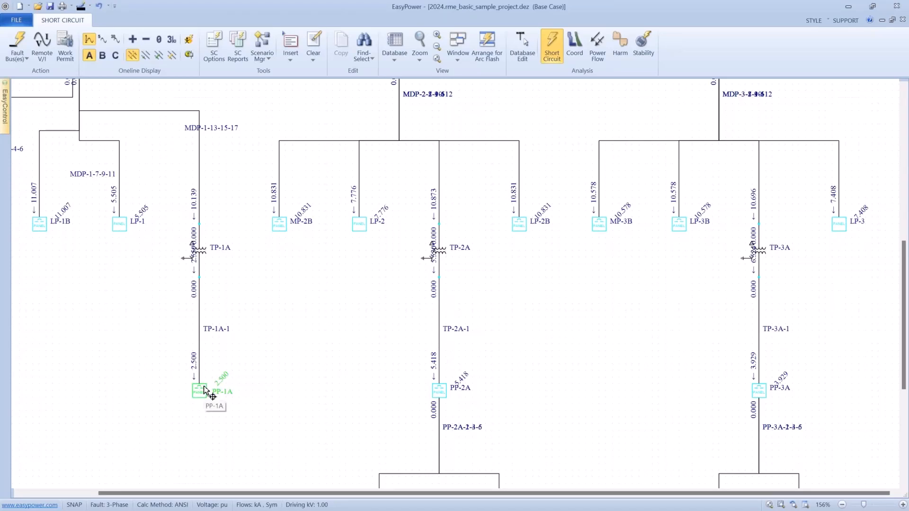
{"action": "left_click", "coordinate": [218, 374]}
{"action": "scroll", "coordinate": [219, 375], "scroll_direction": "down", "scroll_amount": 3}
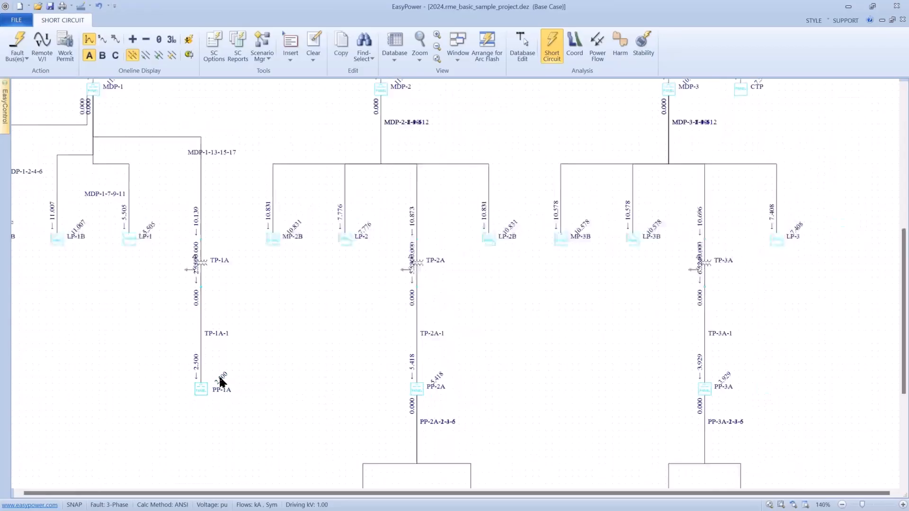
{"action": "left_click_drag", "start_coordinate": [225, 359], "coordinate": [218, 293]}
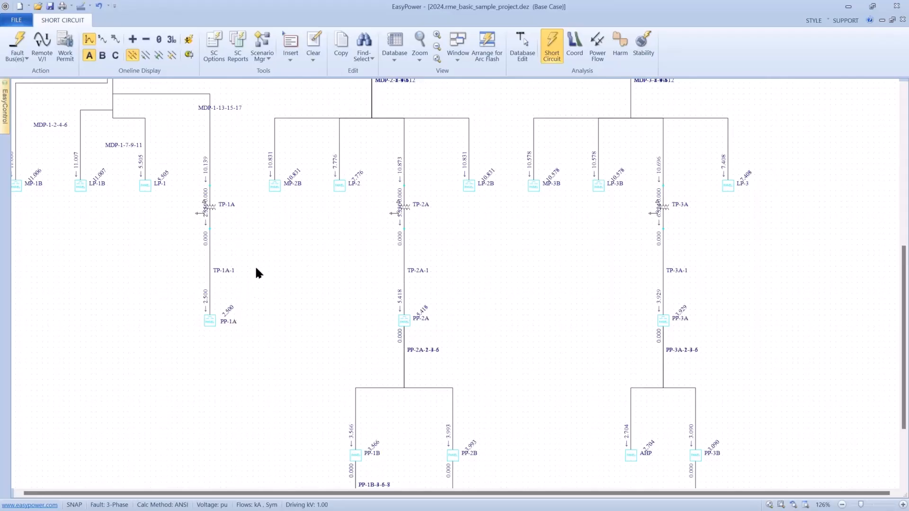
{"action": "scroll", "coordinate": [256, 272], "scroll_direction": "down", "scroll_amount": 1}
{"action": "left_click_drag", "start_coordinate": [257, 265], "coordinate": [281, 278]}
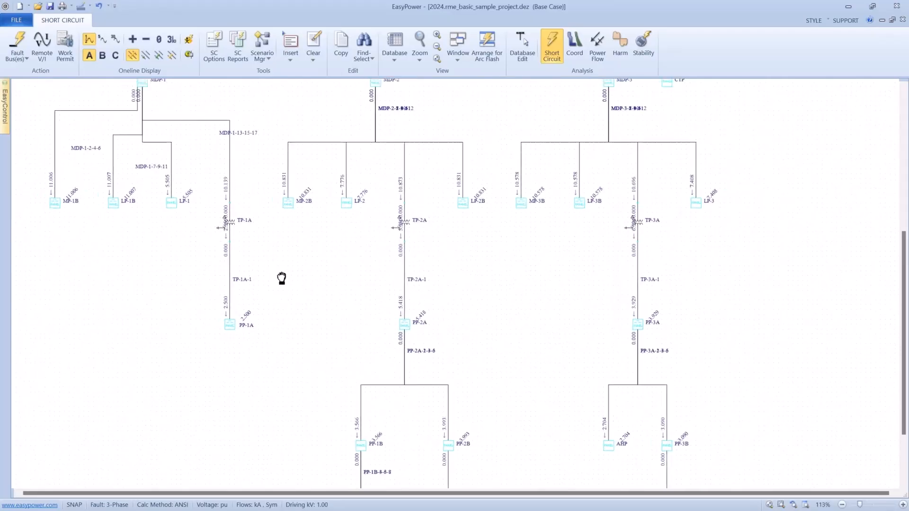
{"action": "scroll", "coordinate": [282, 278], "scroll_direction": "down", "scroll_amount": 1}
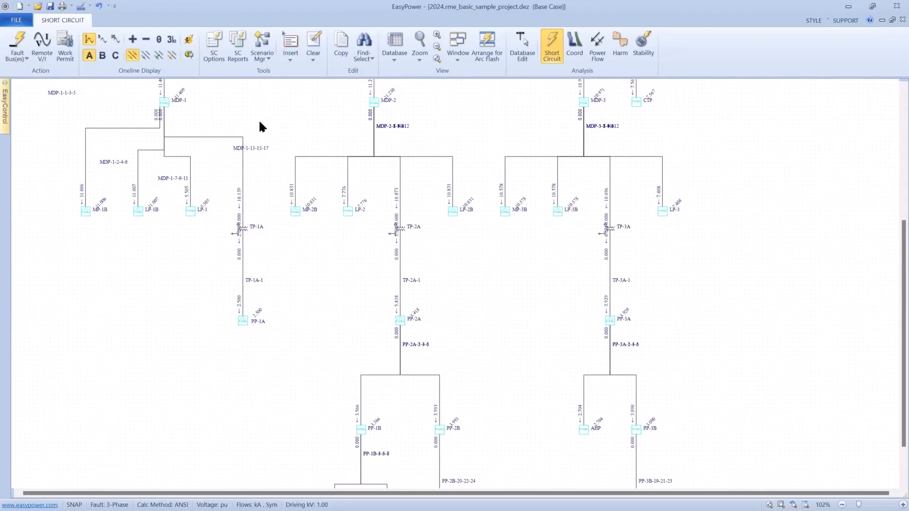
- Check the Short Circuit control options, accept them, and run the equipment duty comparison on the one-line
{"action": "left_click", "coordinate": [215, 48]}
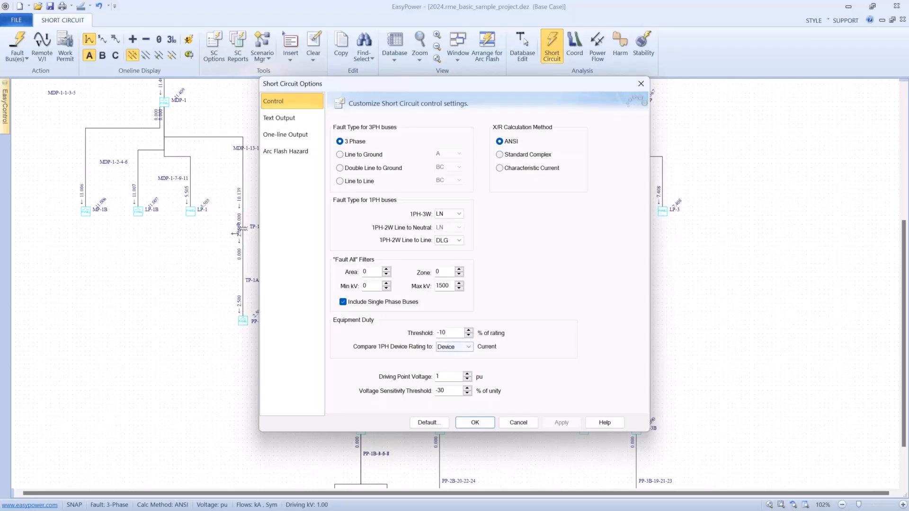
{"action": "left_click", "coordinate": [464, 421]}
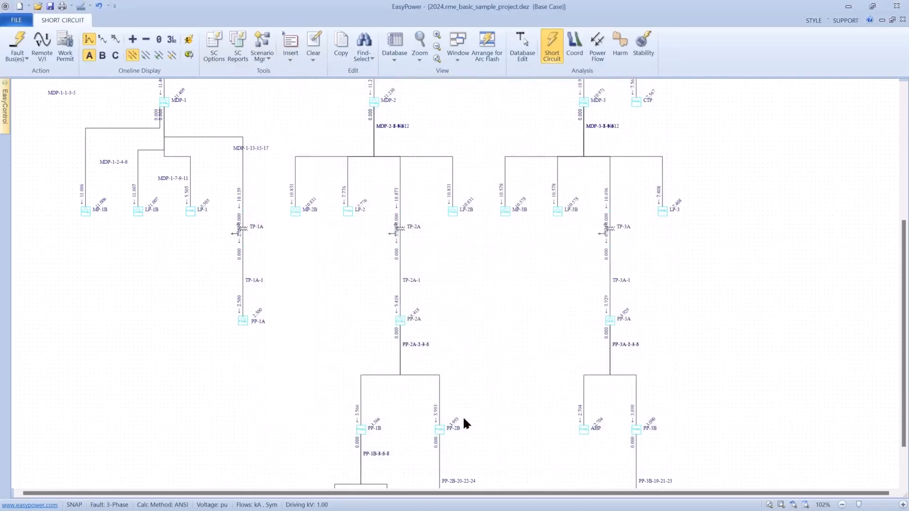
{"action": "left_click", "coordinate": [189, 55]}
- Examine the equipment duty results on the one-line from the PP panels up to MDP-1 and the SWB bus
{"action": "left_click_drag", "start_coordinate": [205, 117], "coordinate": [216, 79]}
{"action": "scroll", "coordinate": [271, 183], "scroll_direction": "up", "scroll_amount": 2}
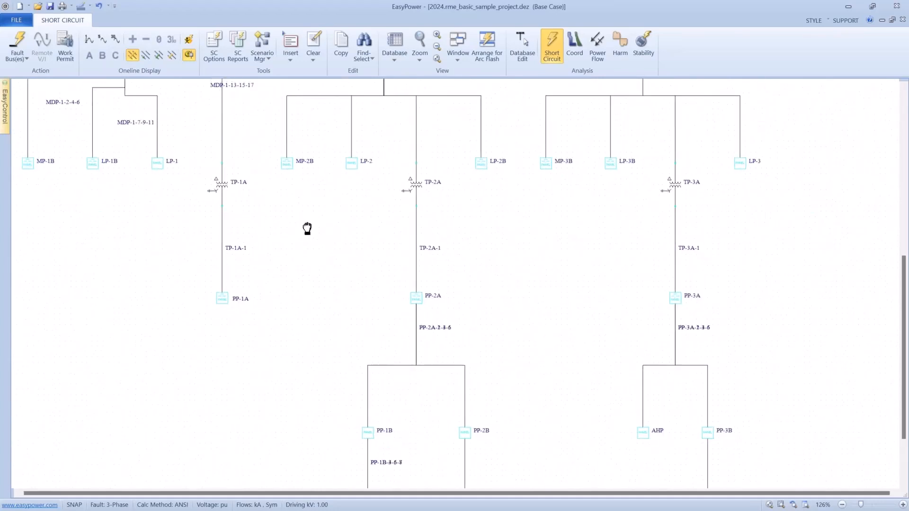
{"action": "left_click_drag", "start_coordinate": [306, 229], "coordinate": [319, 95]}
{"action": "left_click_drag", "start_coordinate": [331, 126], "coordinate": [466, 271]}
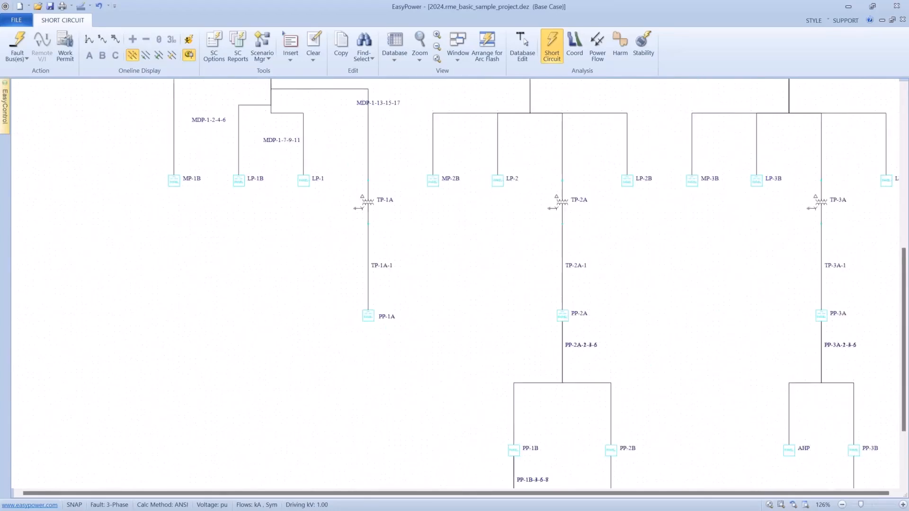
{"action": "left_click_drag", "start_coordinate": [369, 201], "coordinate": [370, 293]}
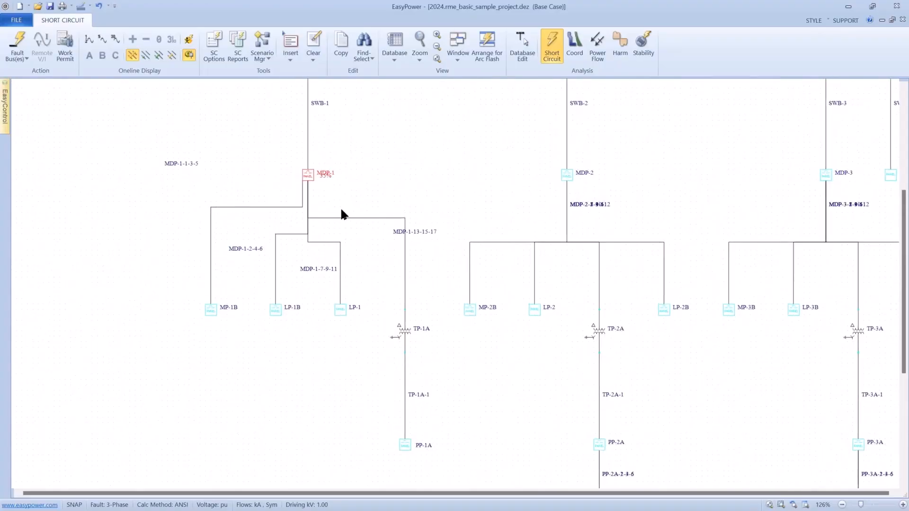
{"action": "scroll", "coordinate": [339, 203], "scroll_direction": "up", "scroll_amount": 1}
{"action": "left_click_drag", "start_coordinate": [328, 189], "coordinate": [341, 235]}
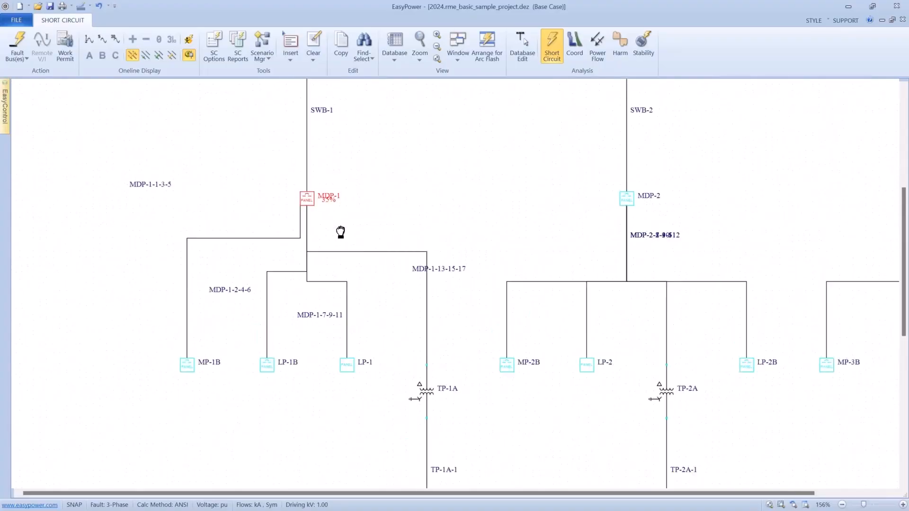
{"action": "scroll", "coordinate": [365, 201], "scroll_direction": "down", "scroll_amount": 2}
{"action": "scroll", "coordinate": [376, 185], "scroll_direction": "down", "scroll_amount": 1}
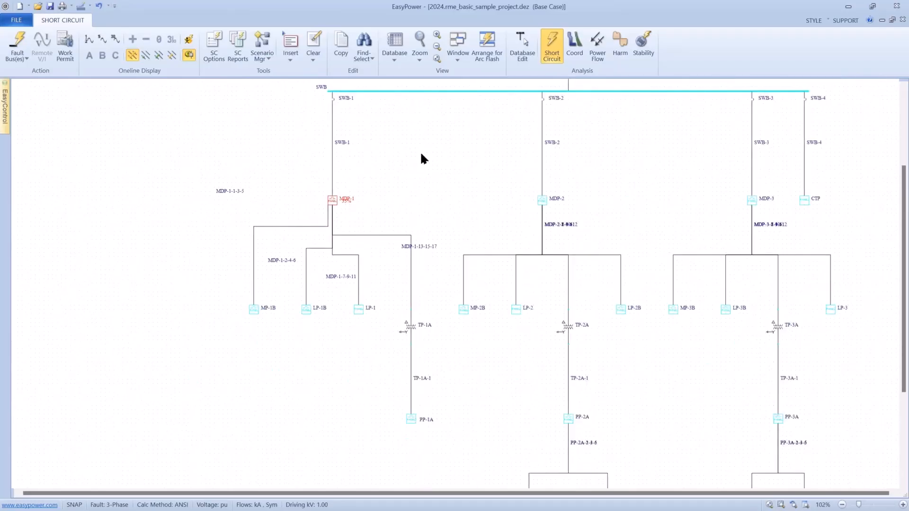
- Enable the Equipment Duty Report in the short circuit text output, with Medium Format for the cycle reports, and apply the options
{"action": "left_click_drag", "start_coordinate": [410, 177], "coordinate": [337, 251]}
{"action": "left_click_drag", "start_coordinate": [376, 208], "coordinate": [381, 165]}
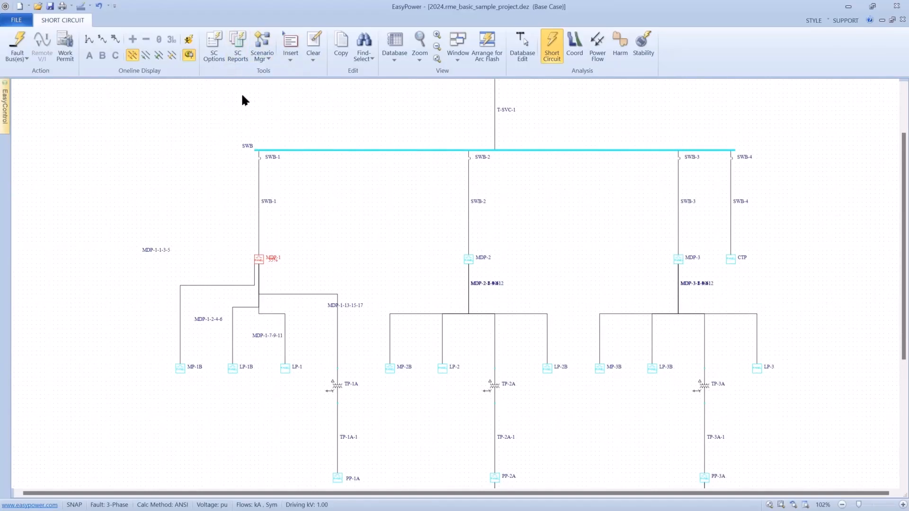
{"action": "left_click", "coordinate": [238, 43]}
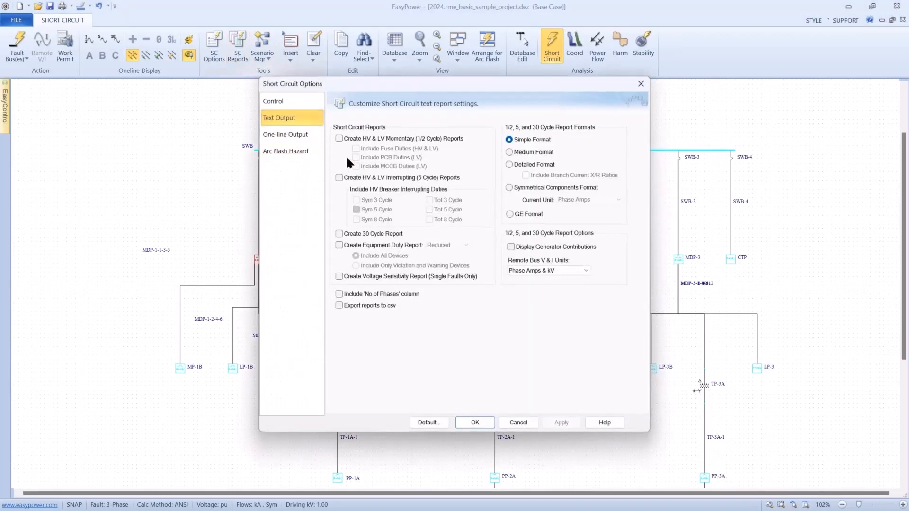
{"action": "left_click", "coordinate": [338, 245]}
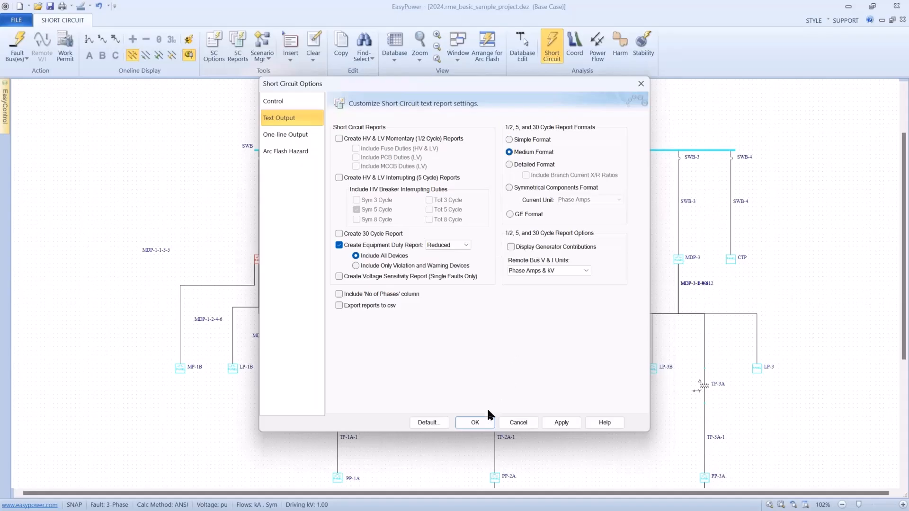
{"action": "left_click", "coordinate": [552, 421]}
{"action": "left_click", "coordinate": [485, 418]}
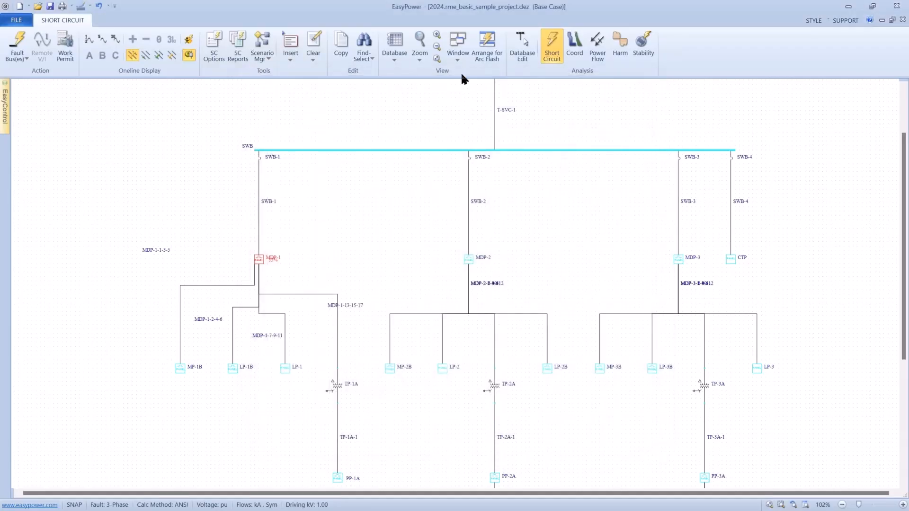
- Bring up the Equipment Duty Report and examine the ratings, duties and comments for each bus
{"action": "left_click", "coordinate": [456, 59]}
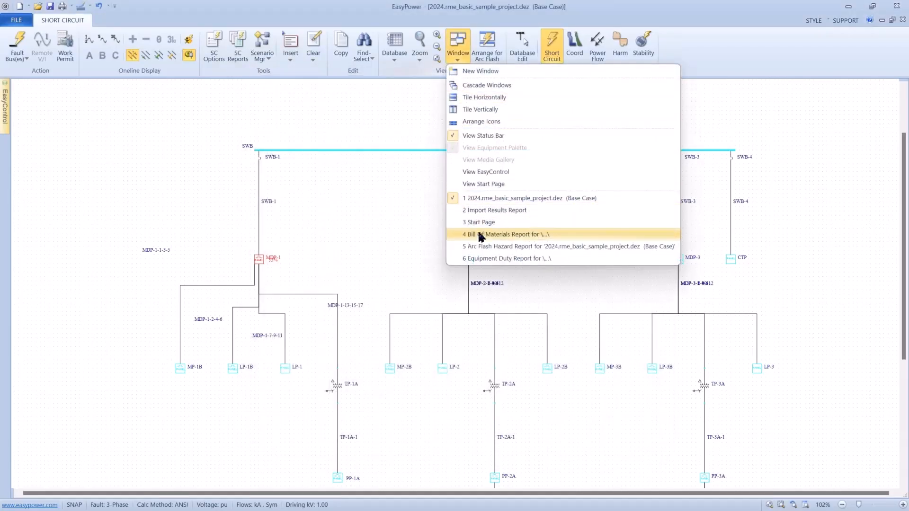
{"action": "left_click", "coordinate": [482, 258]}
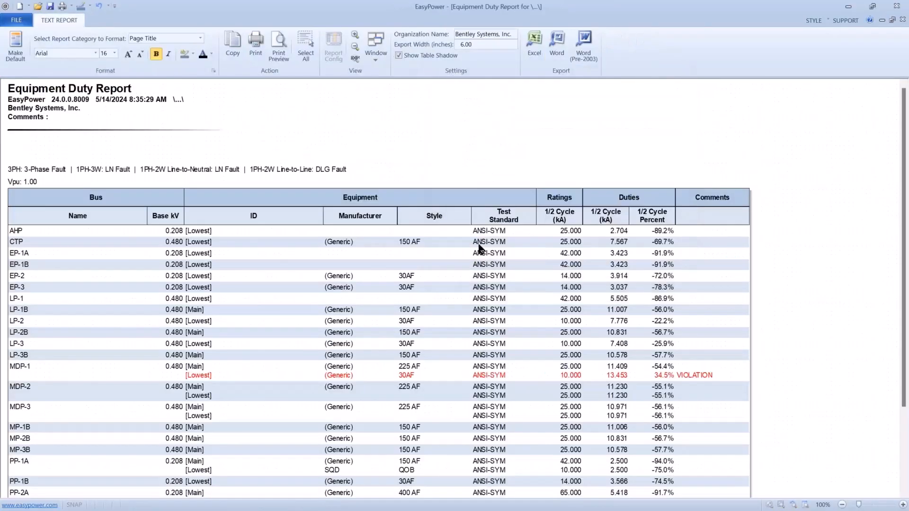
{"action": "scroll", "coordinate": [480, 248], "scroll_direction": "down", "scroll_amount": 1}
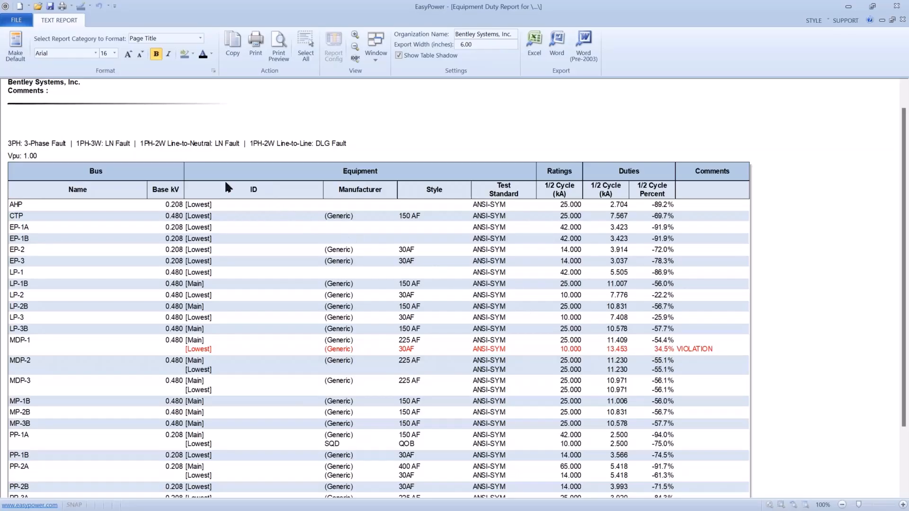
- Open the file commands for the Equipment Duty Report
{"action": "left_click", "coordinate": [22, 23]}
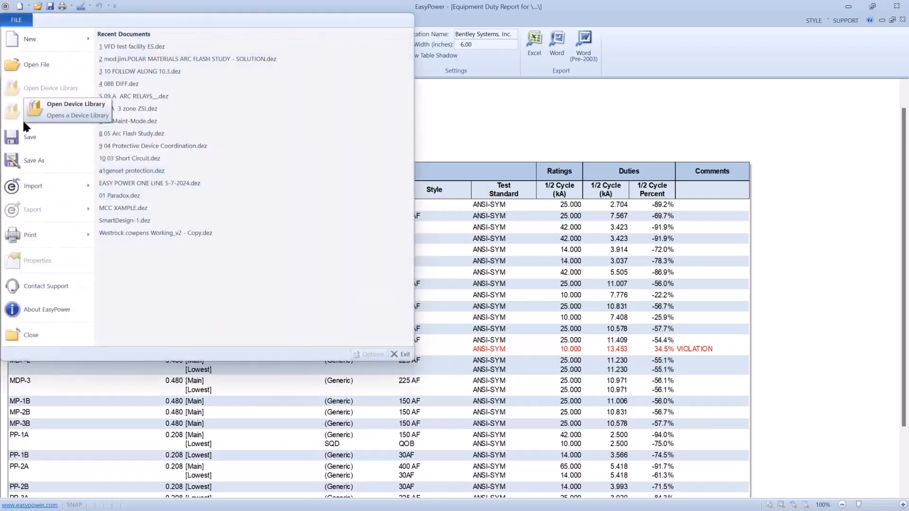
- Close the Equipment Duty Report and switch the one-line from Short Circuit to Coordination analysis
{"action": "left_click", "coordinate": [14, 334]}
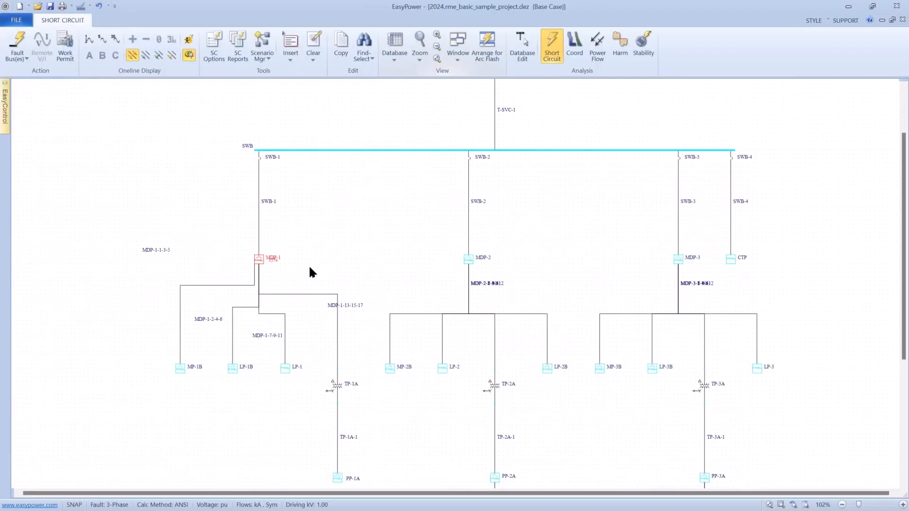
{"action": "left_click_drag", "start_coordinate": [310, 267], "coordinate": [282, 224]}
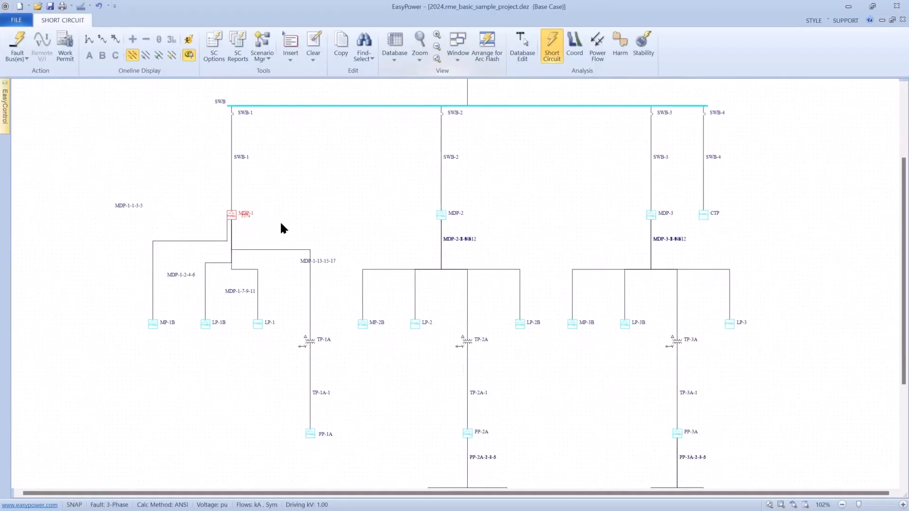
{"action": "scroll", "coordinate": [281, 228], "scroll_direction": "down", "scroll_amount": 2}
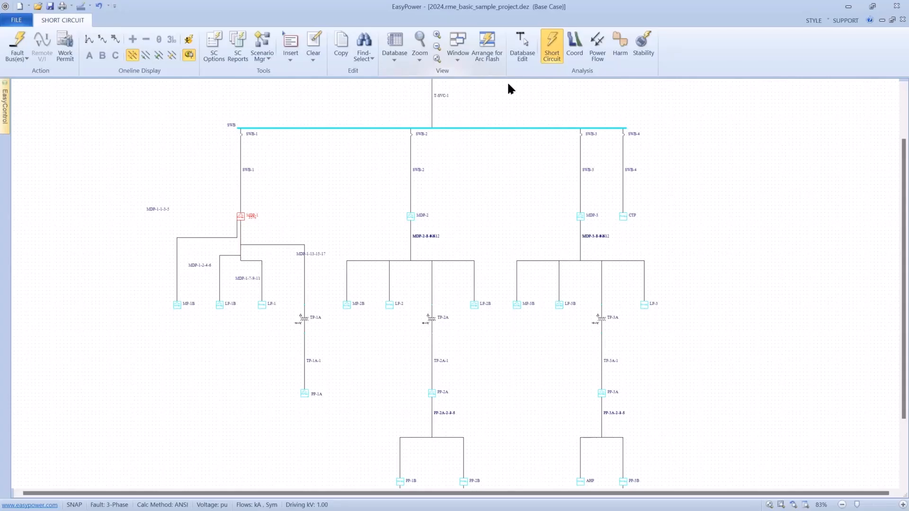
{"action": "left_click", "coordinate": [571, 45]}
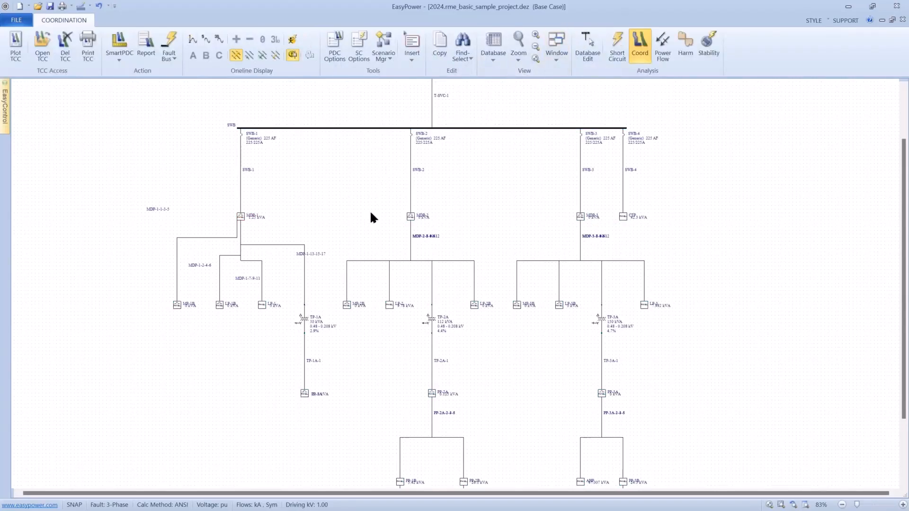
- Display half-cycle fault currents on the one-line and fault panel EP-3
{"action": "left_click_drag", "start_coordinate": [365, 266], "coordinate": [343, 195]}
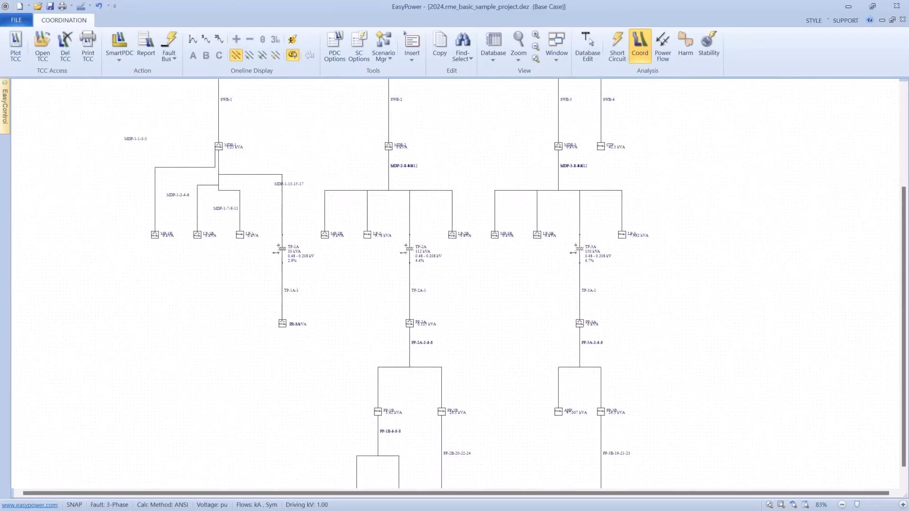
{"action": "left_click_drag", "start_coordinate": [357, 251], "coordinate": [355, 185]}
{"action": "left_click_drag", "start_coordinate": [366, 228], "coordinate": [360, 199]}
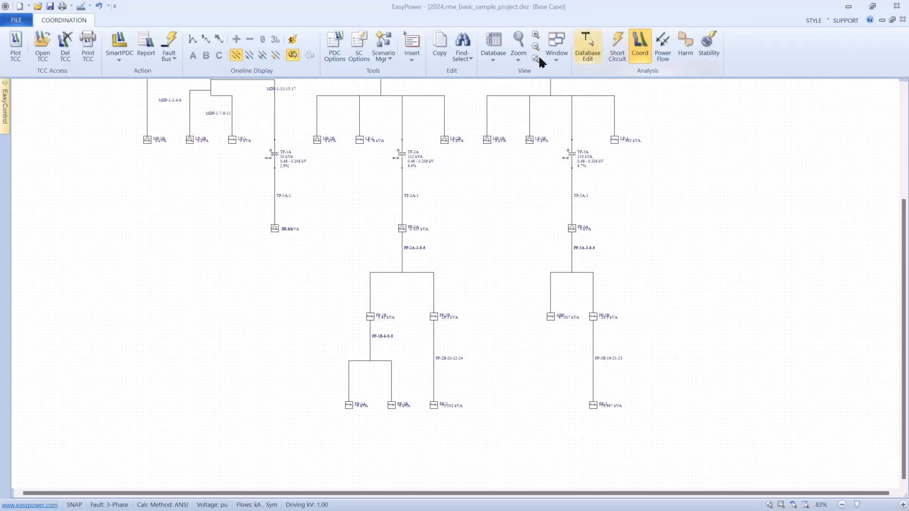
{"action": "left_click", "coordinate": [193, 40]}
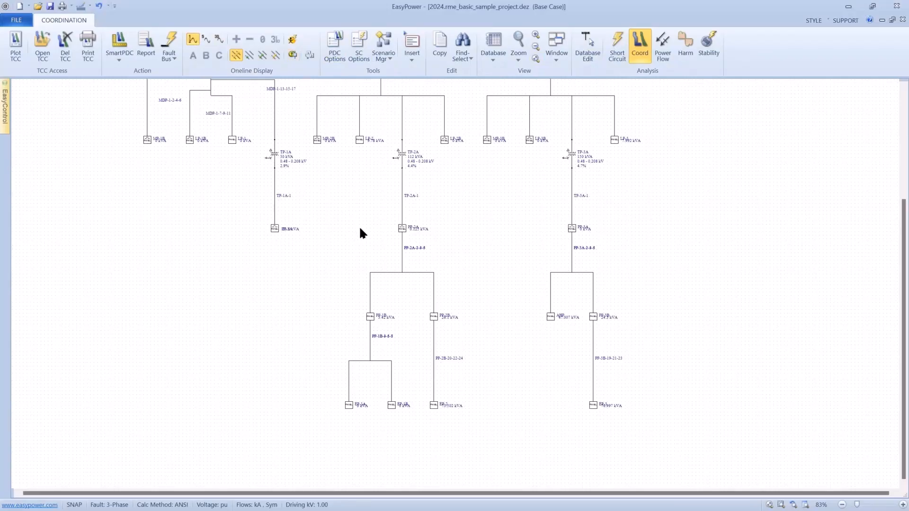
{"action": "left_click_drag", "start_coordinate": [440, 274], "coordinate": [284, 235]}
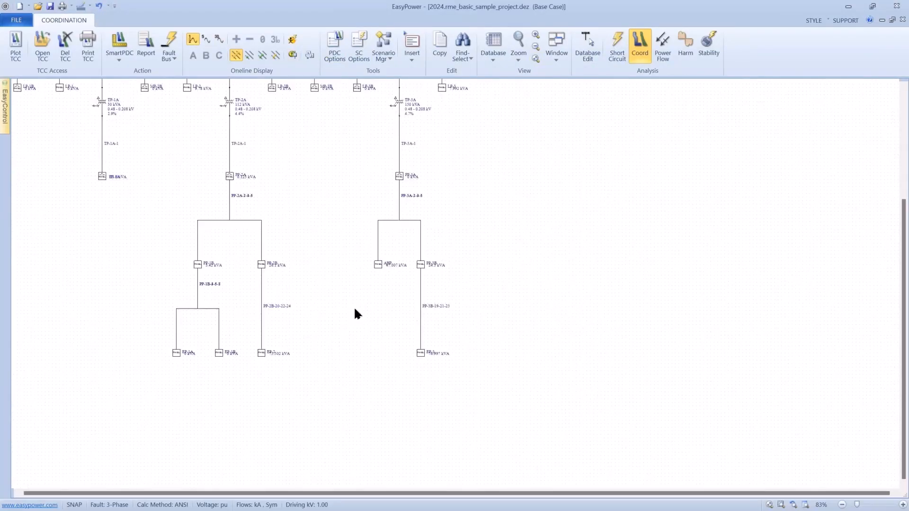
{"action": "scroll", "coordinate": [410, 370], "scroll_direction": "up", "scroll_amount": 2}
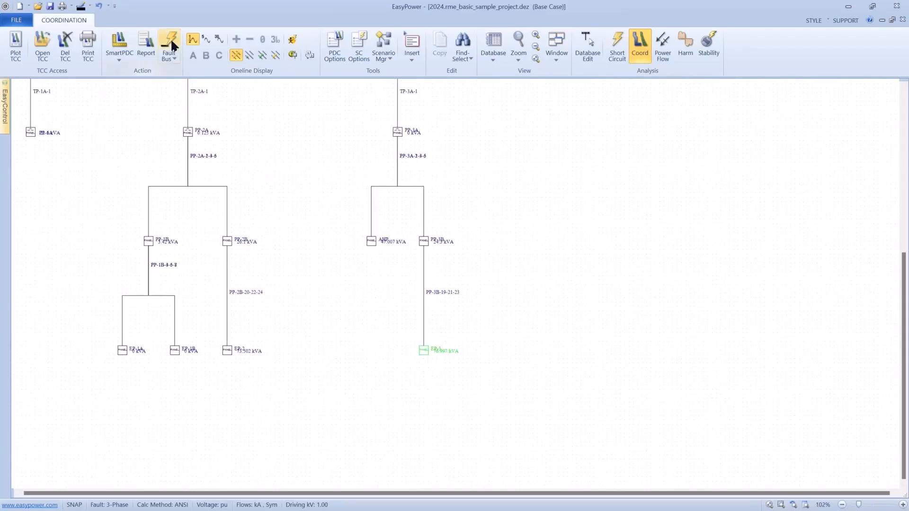
{"action": "left_click", "coordinate": [169, 41]}
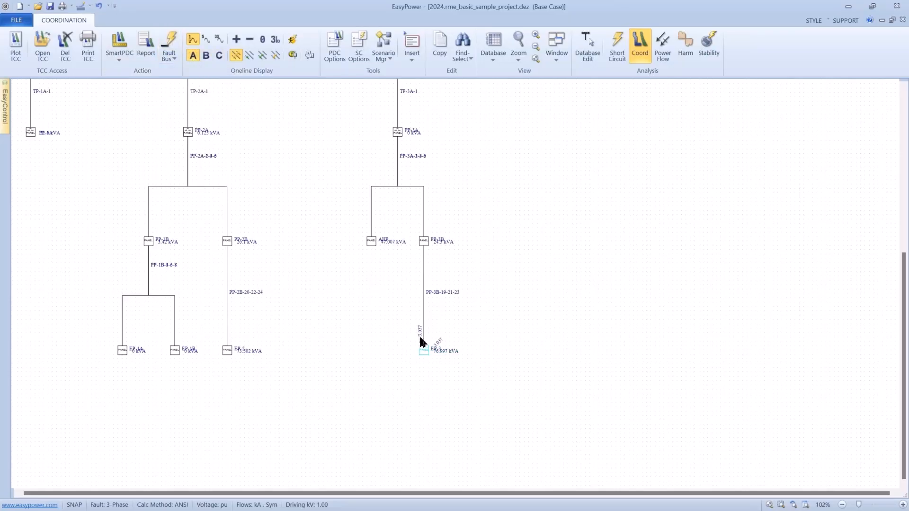
- Move EP-3's load label clear of its name and turn on the sequence-of-events display
{"action": "scroll", "coordinate": [422, 341], "scroll_direction": "up", "scroll_amount": 4}
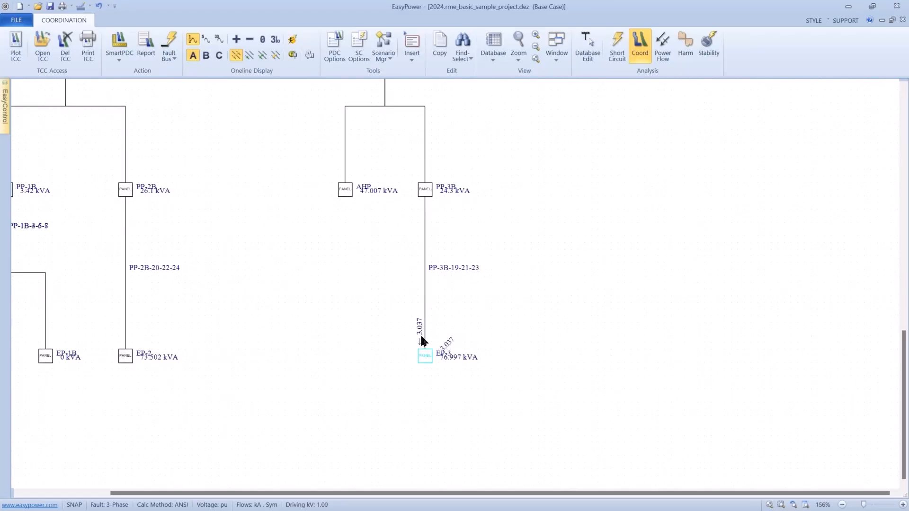
{"action": "left_click_drag", "start_coordinate": [450, 359], "coordinate": [466, 374]}
{"action": "left_click", "coordinate": [309, 56]}
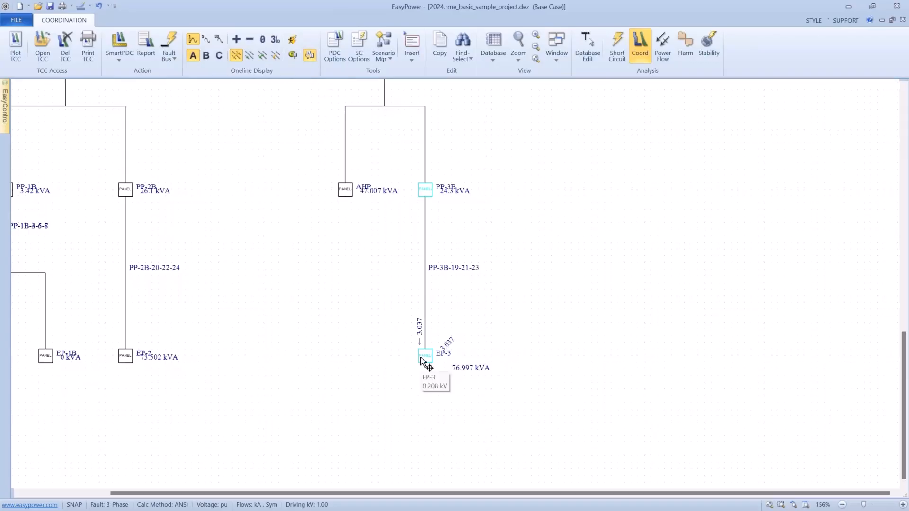
- Trace the highlighted devices upstream from EP-3 through PP-3B and PP-3A to SWB-3, moving MDP-3's load label clear of its name
{"action": "scroll", "coordinate": [419, 356], "scroll_direction": "up", "scroll_amount": 2}
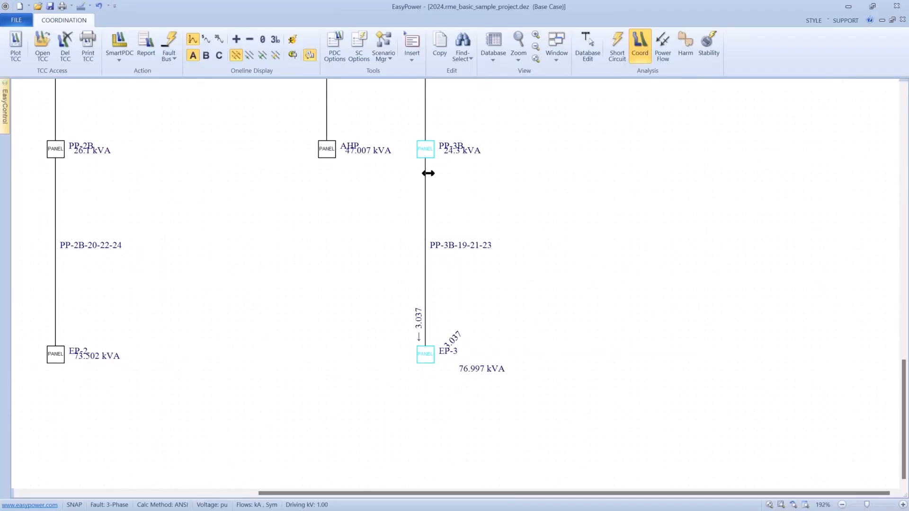
{"action": "mouse_move", "coordinate": [428, 156]}
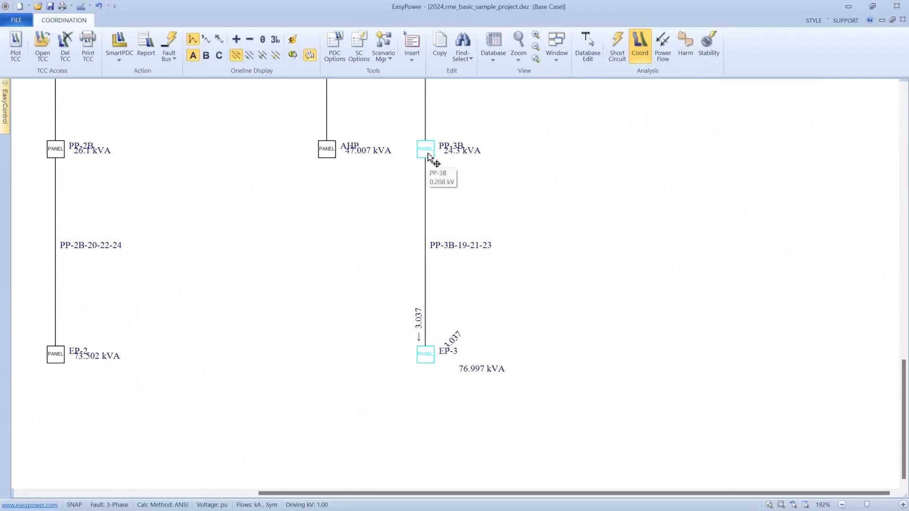
{"action": "left_click_drag", "start_coordinate": [428, 156], "coordinate": [457, 298]}
{"action": "scroll", "coordinate": [432, 213], "scroll_direction": "up", "scroll_amount": 3}
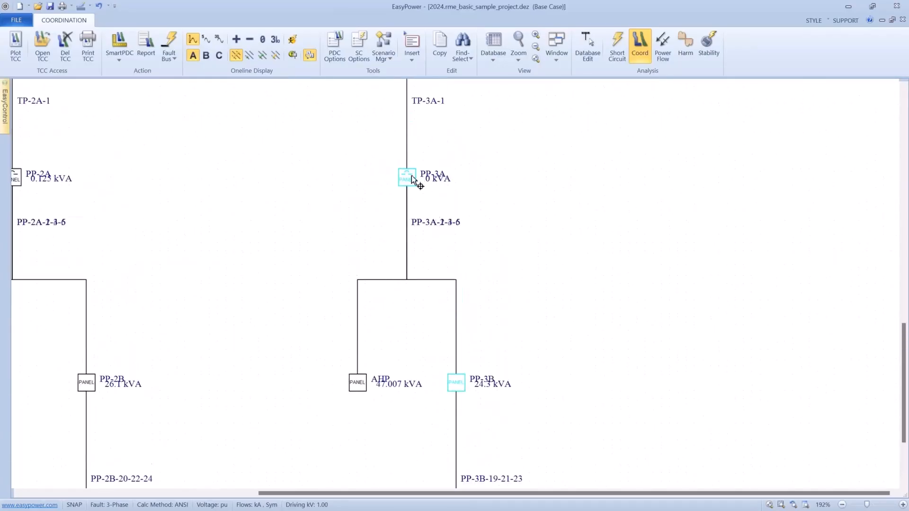
{"action": "mouse_move", "coordinate": [408, 176]}
{"action": "scroll", "coordinate": [408, 175], "scroll_direction": "down", "scroll_amount": 1}
{"action": "left_click_drag", "start_coordinate": [408, 175], "coordinate": [493, 277]}
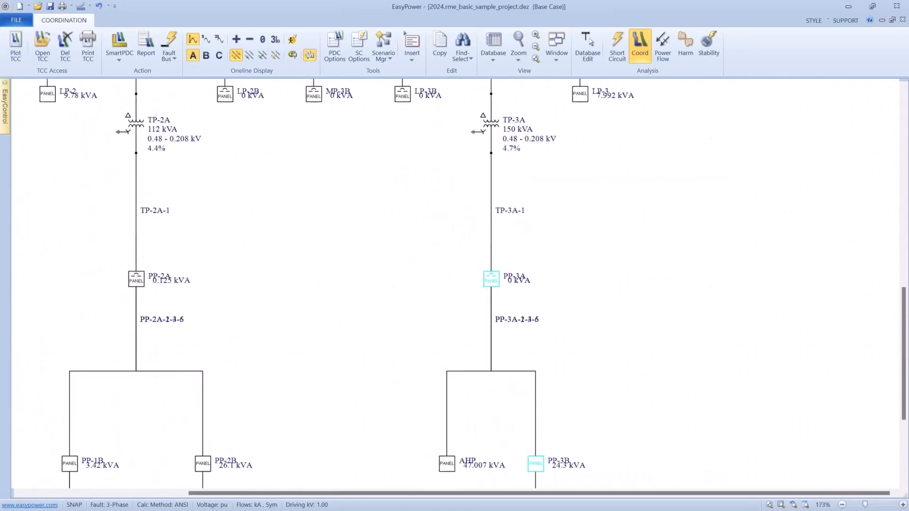
{"action": "scroll", "coordinate": [470, 221], "scroll_direction": "up", "scroll_amount": 8}
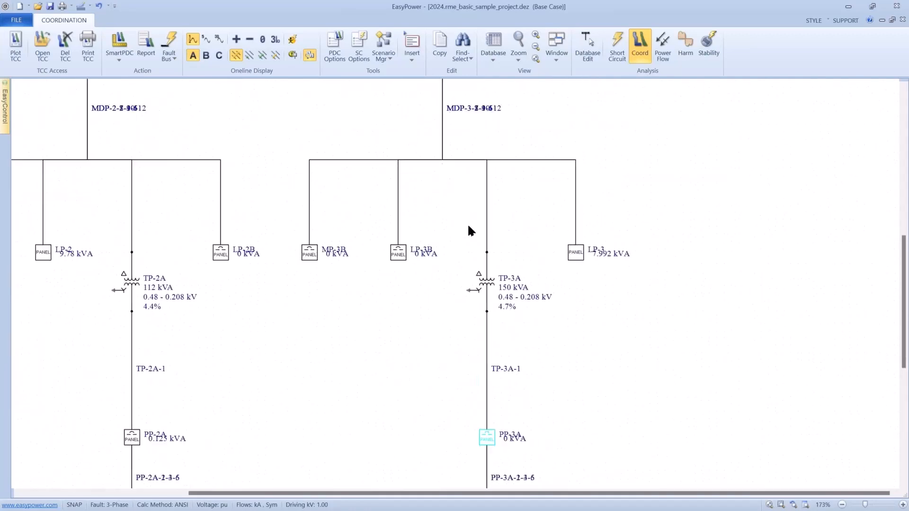
{"action": "scroll", "coordinate": [455, 251], "scroll_direction": "up", "scroll_amount": 2}
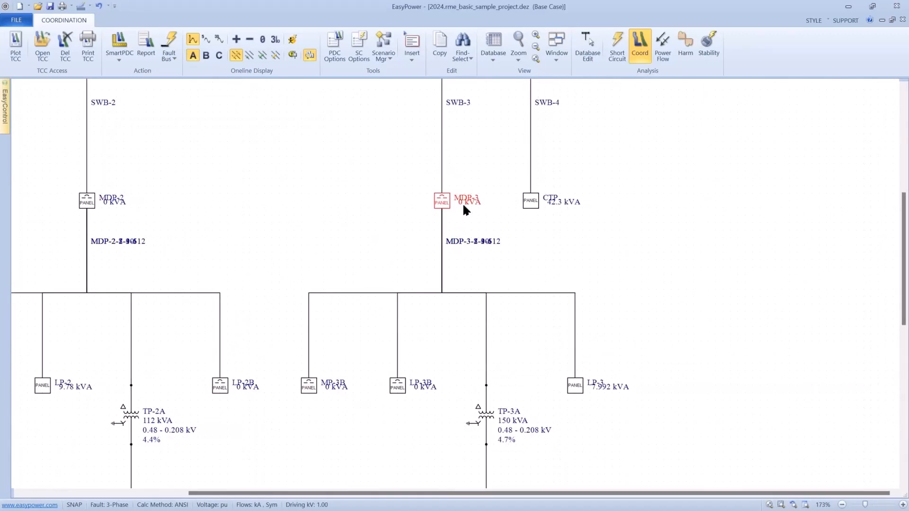
{"action": "left_click_drag", "start_coordinate": [463, 204], "coordinate": [468, 219]}
{"action": "left_click_drag", "start_coordinate": [433, 177], "coordinate": [438, 230]}
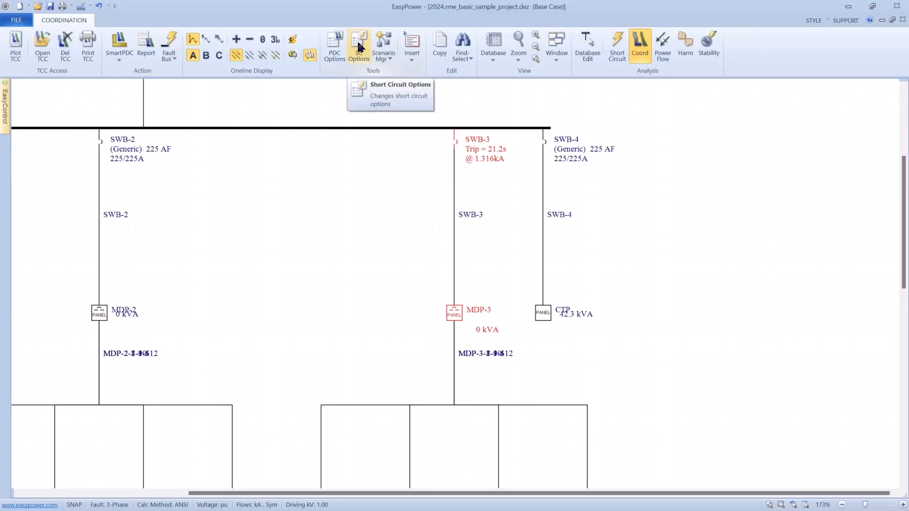
- Enable Create Sequence of Events Report in the general coordination options and apply it
{"action": "left_click", "coordinate": [337, 38]}
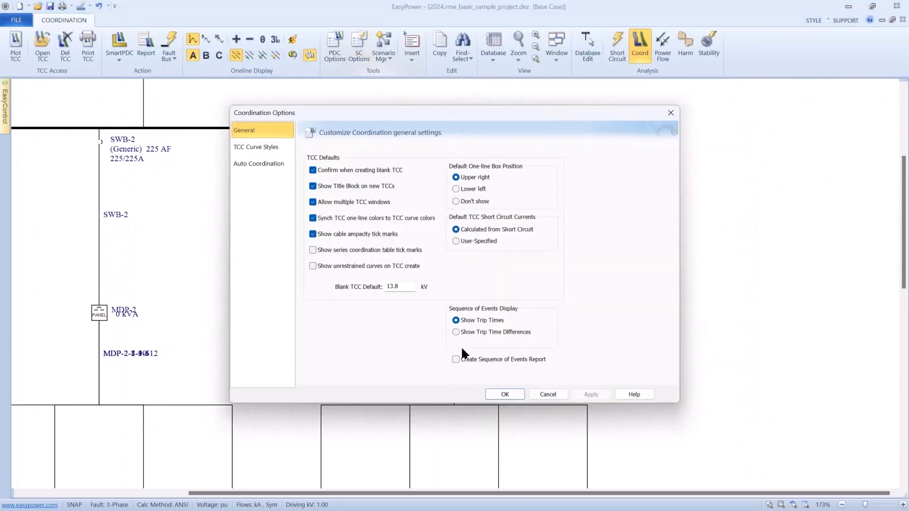
{"action": "left_click", "coordinate": [458, 358]}
{"action": "left_click", "coordinate": [504, 394]}
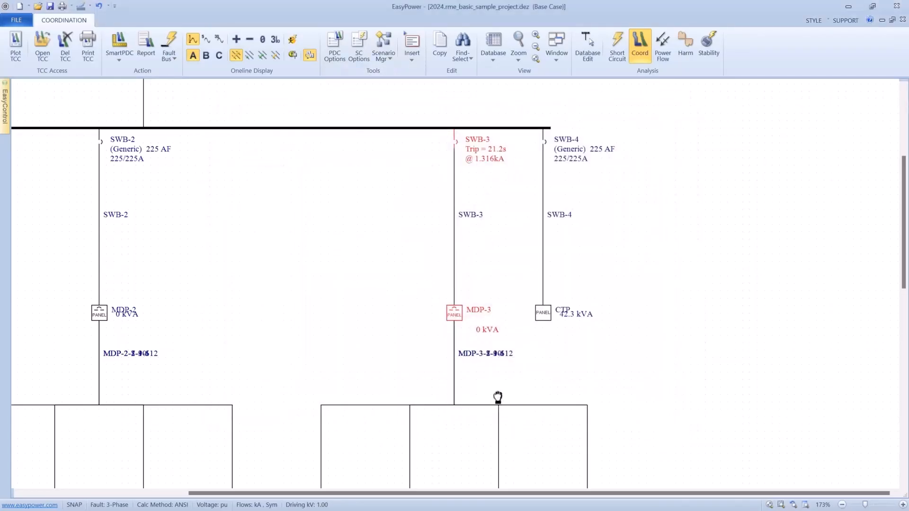
- Fault panel EP-3 again and open the resulting Sequence of Events Report
{"action": "scroll", "coordinate": [495, 398], "scroll_direction": "down", "scroll_amount": 5}
{"action": "scroll", "coordinate": [478, 295], "scroll_direction": "down", "scroll_amount": 10}
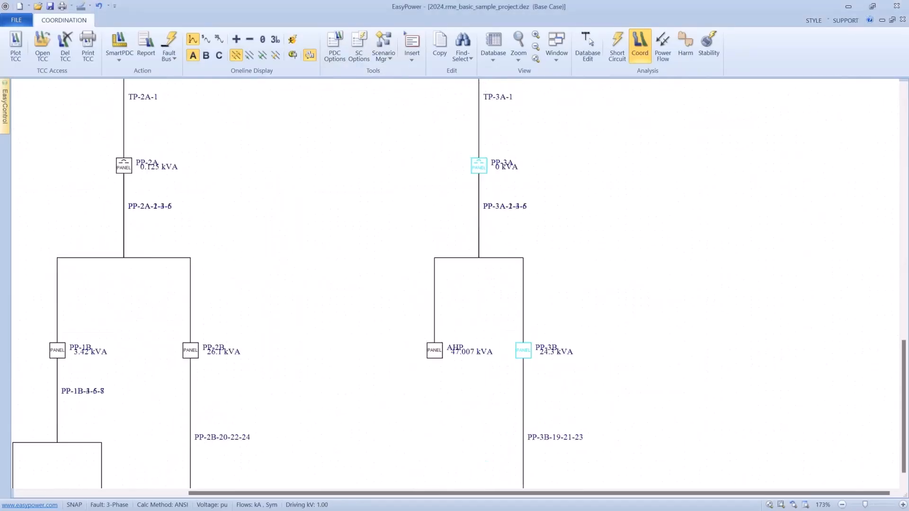
{"action": "scroll", "coordinate": [473, 268], "scroll_direction": "down", "scroll_amount": 2}
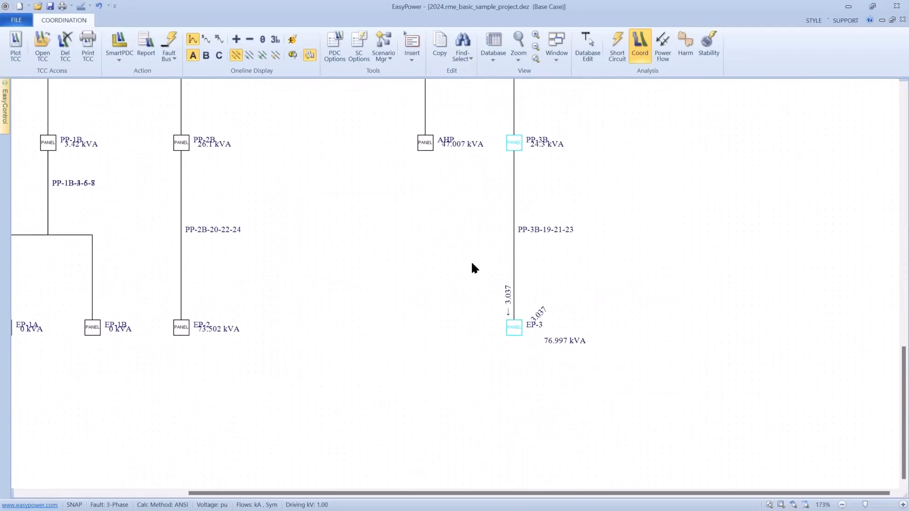
{"action": "left_click", "coordinate": [513, 323]}
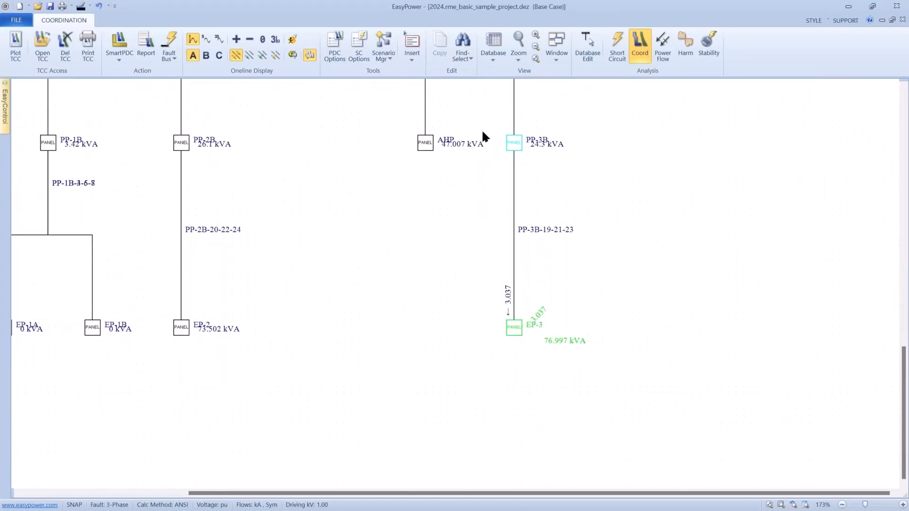
{"action": "left_click", "coordinate": [171, 40]}
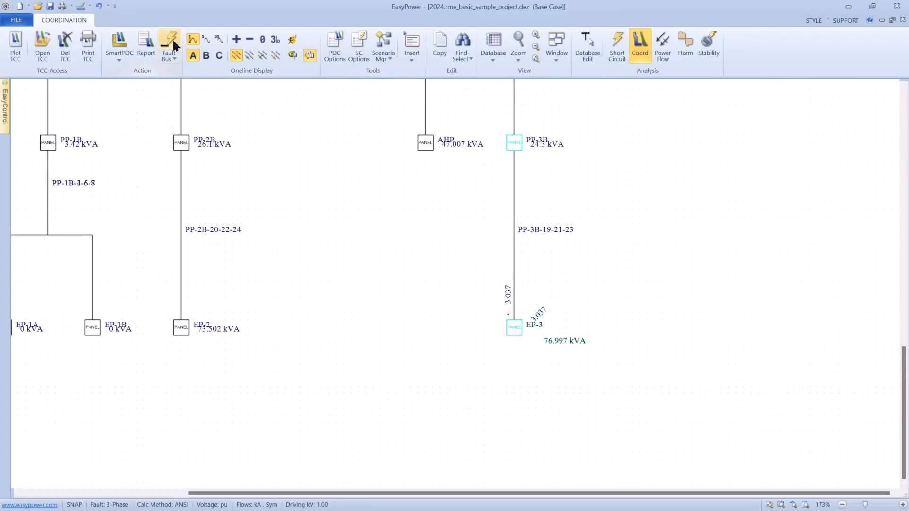
{"action": "left_click", "coordinate": [556, 60]}
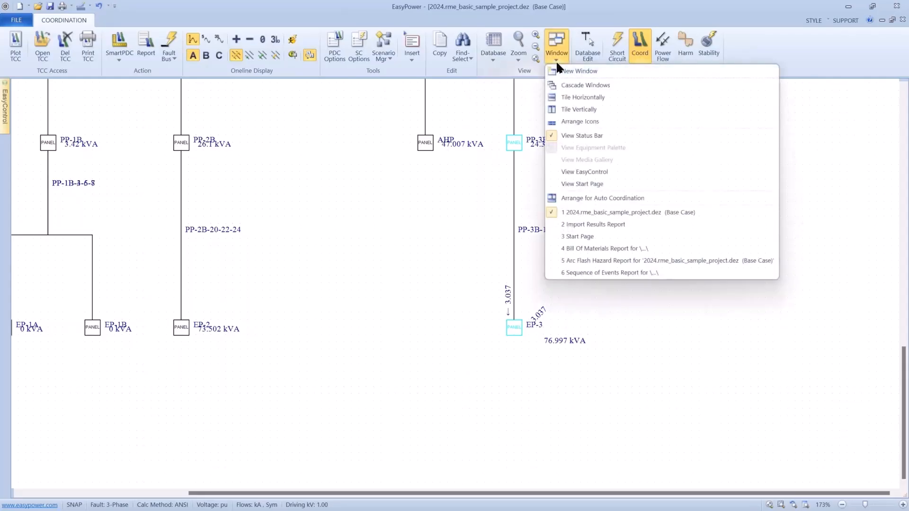
{"action": "left_click", "coordinate": [593, 272]}
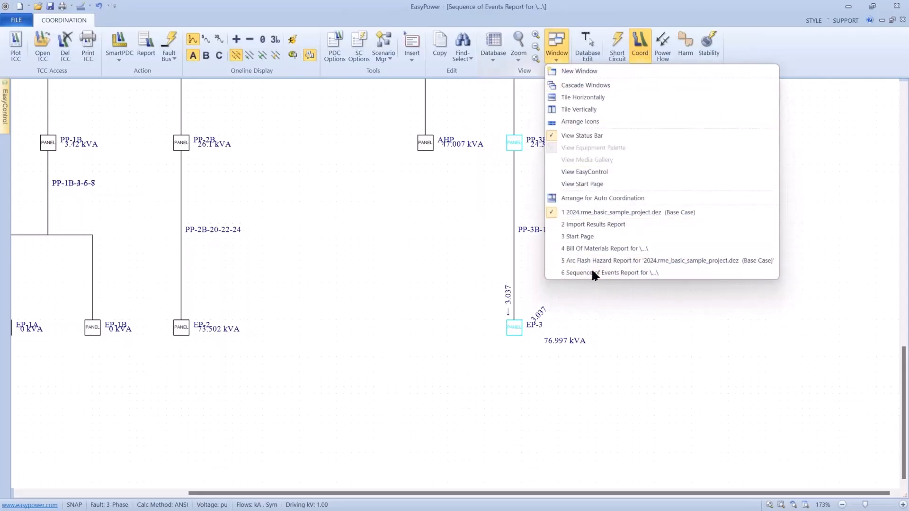
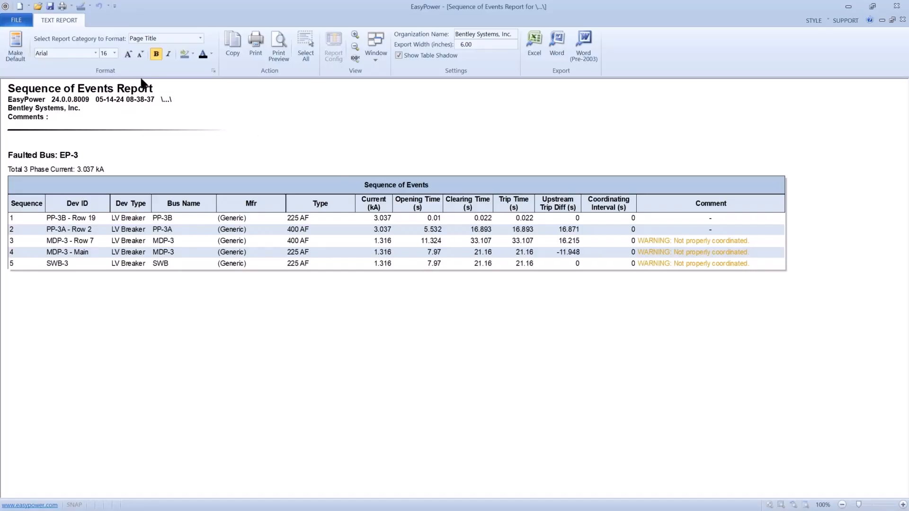
- Close the EP-3 Sequence of Events Report and fault all buses on the one-line
{"action": "left_click", "coordinate": [16, 20]}
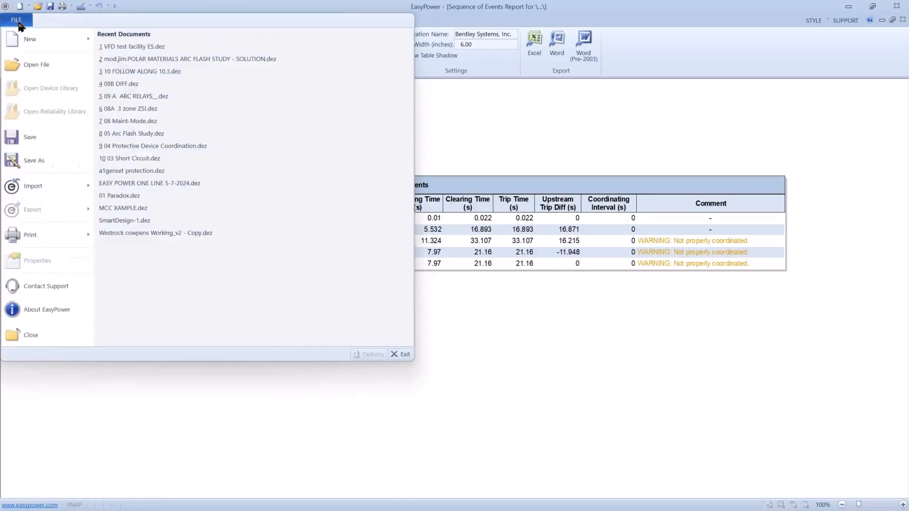
{"action": "left_click", "coordinate": [46, 335]}
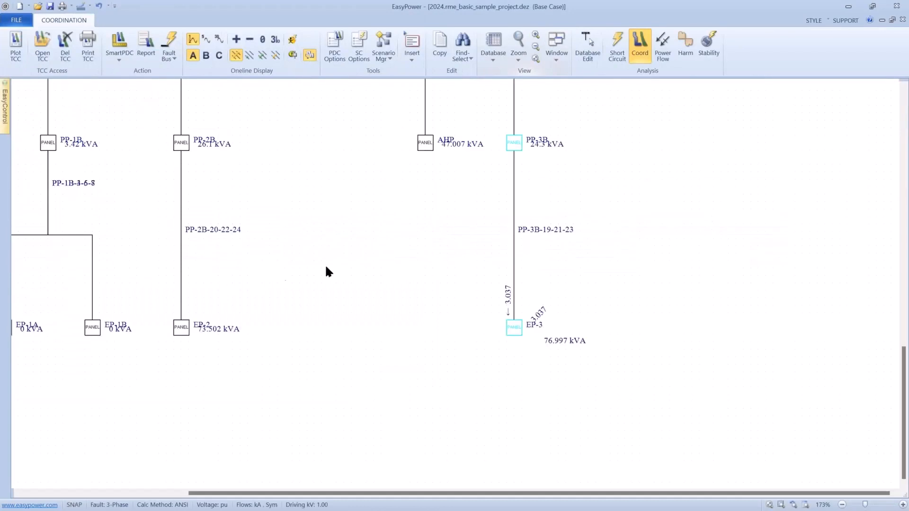
{"action": "left_click_drag", "start_coordinate": [327, 267], "coordinate": [365, 266]}
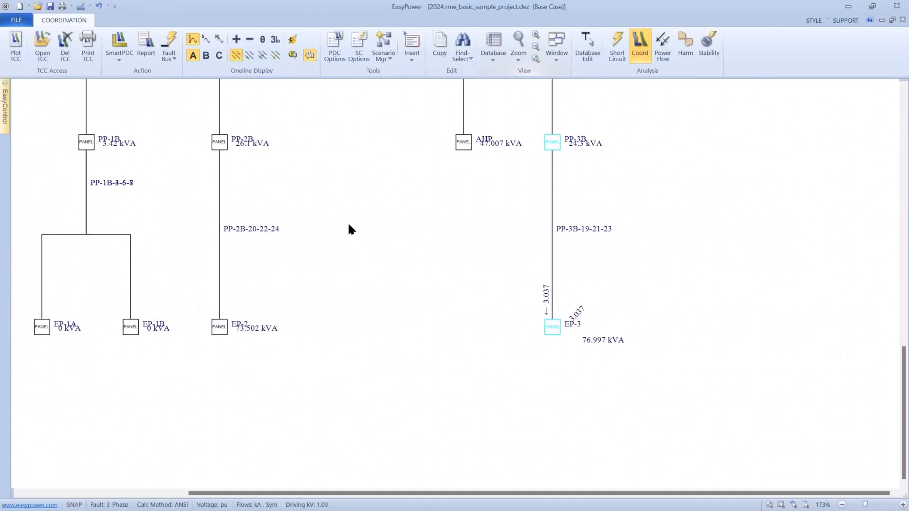
{"action": "left_click", "coordinate": [170, 42]}
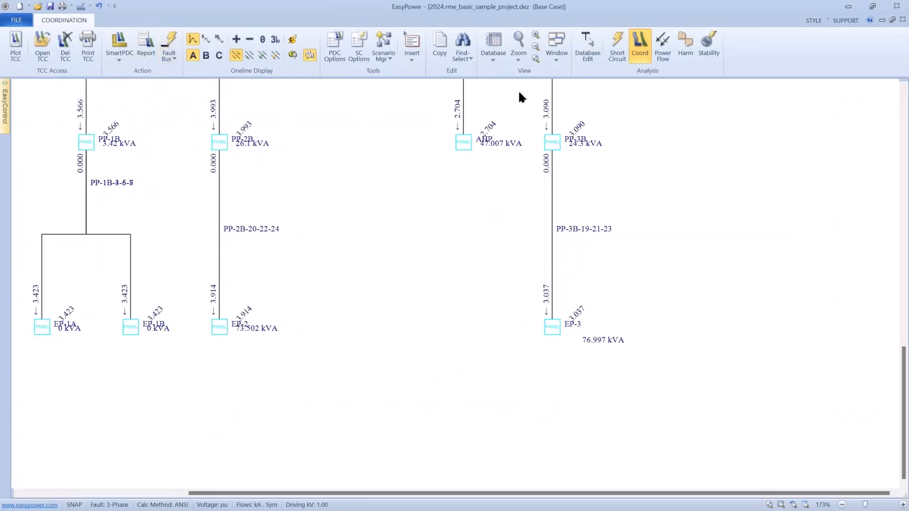
- Open the Sequence of Events Report for all faulted buses and review the trip times and coordination comments
{"action": "left_click", "coordinate": [554, 60]}
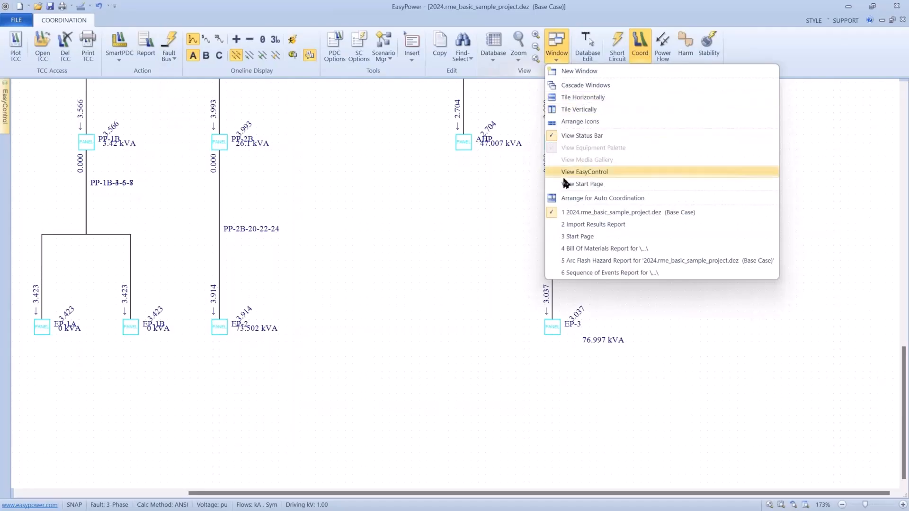
{"action": "left_click", "coordinate": [576, 273]}
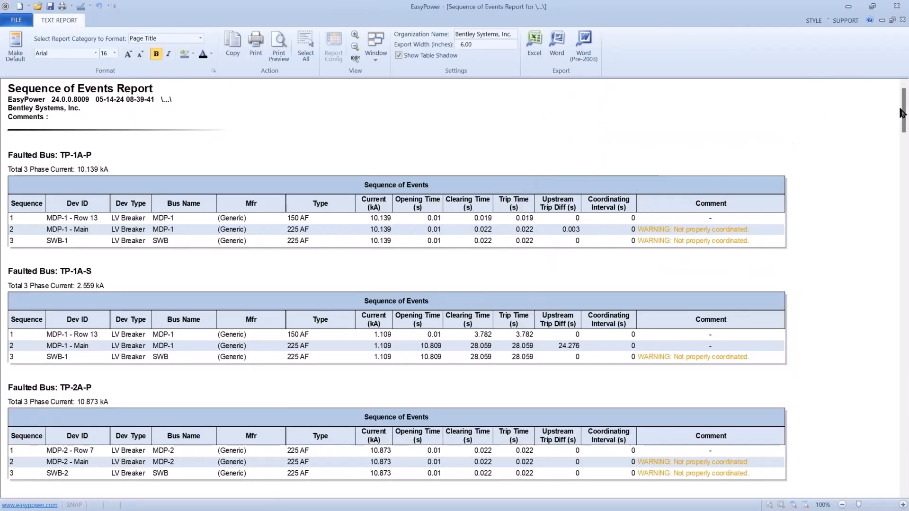
{"action": "left_click_drag", "start_coordinate": [904, 111], "coordinate": [905, 151]}
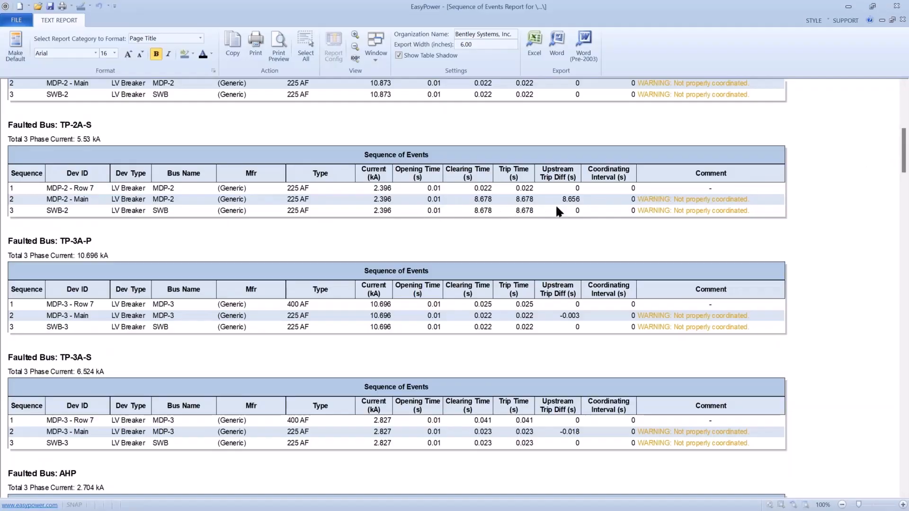
- Review the coordination comments for the remaining faulted buses in the Sequence of Events Report and close the report
{"action": "left_click_drag", "start_coordinate": [903, 171], "coordinate": [899, 242]}
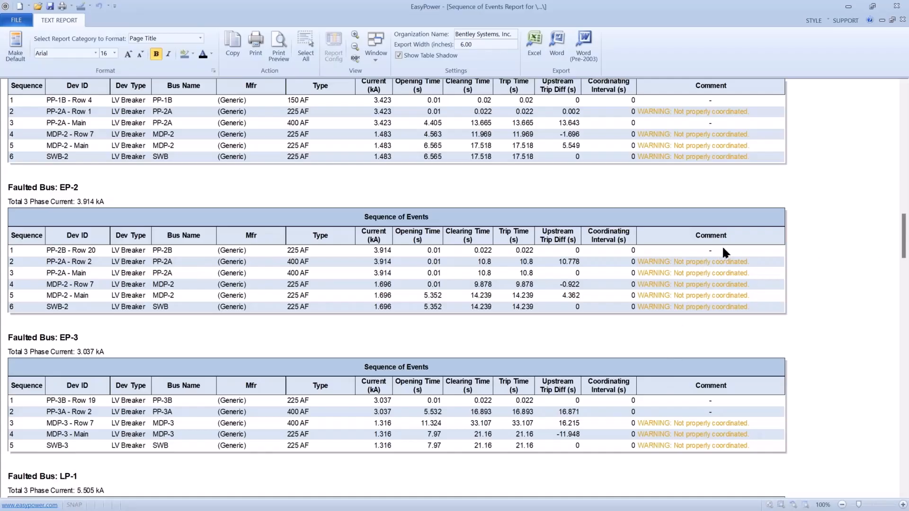
{"action": "left_click_drag", "start_coordinate": [903, 248], "coordinate": [903, 123]}
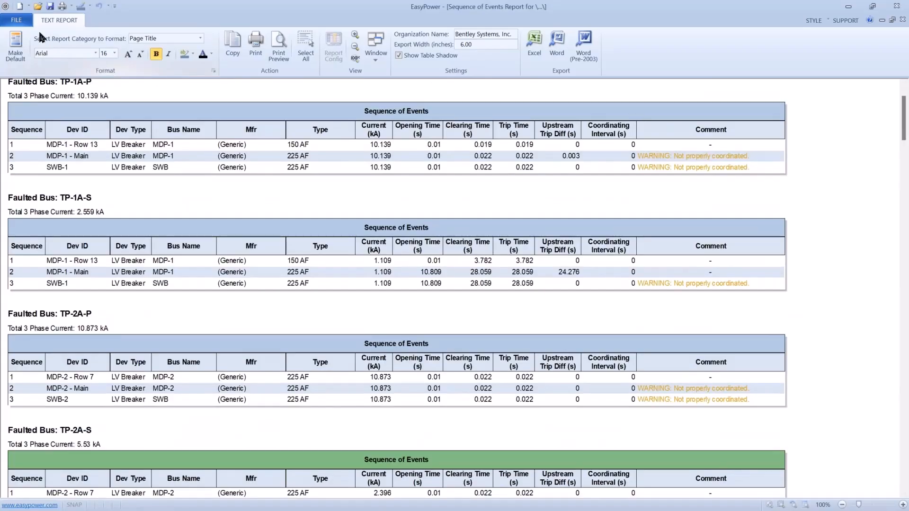
{"action": "left_click", "coordinate": [16, 20]}
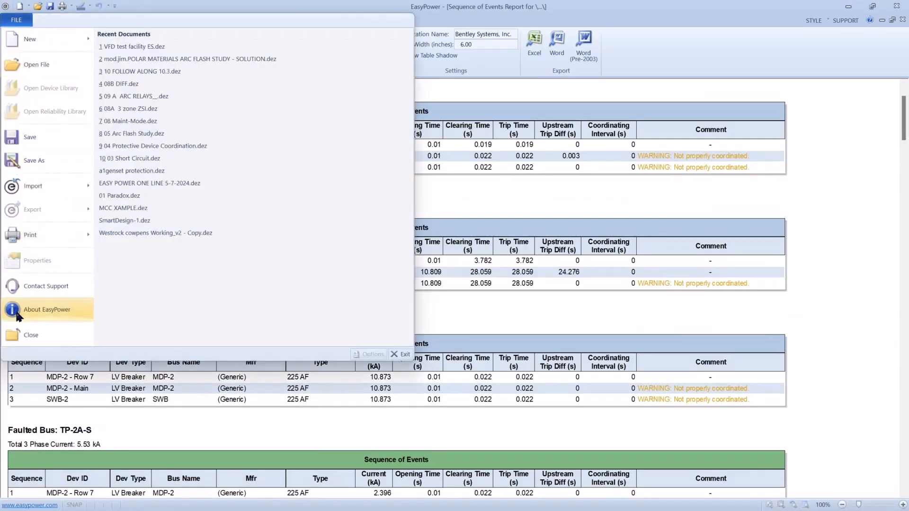
{"action": "left_click", "coordinate": [16, 333]}
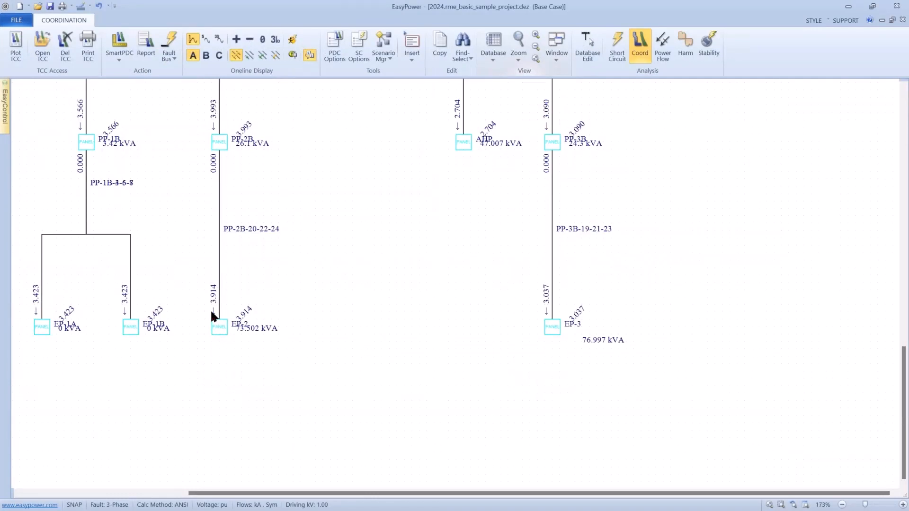
- Switch to short circuit analysis and set its text reports to Symmetrical Components Format with Phase Amps as the current unit
{"action": "left_click_drag", "start_coordinate": [232, 242], "coordinate": [336, 313]}
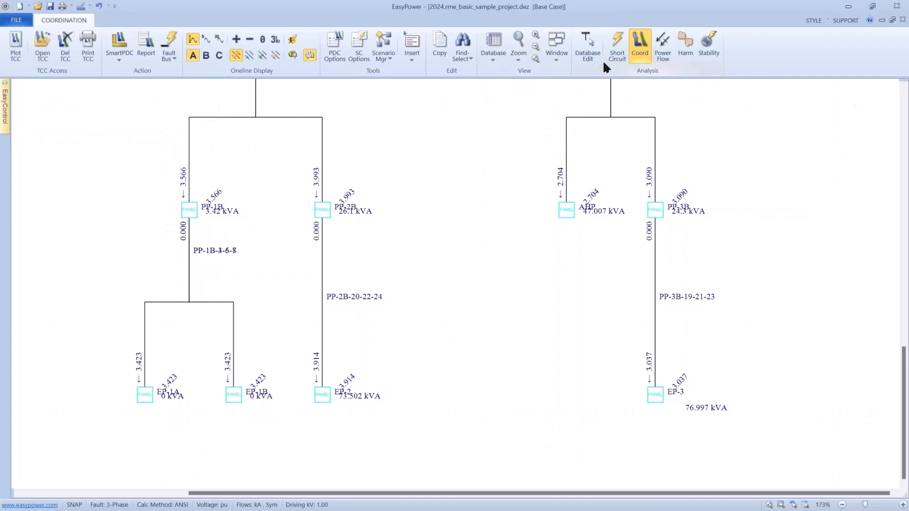
{"action": "left_click", "coordinate": [608, 45]}
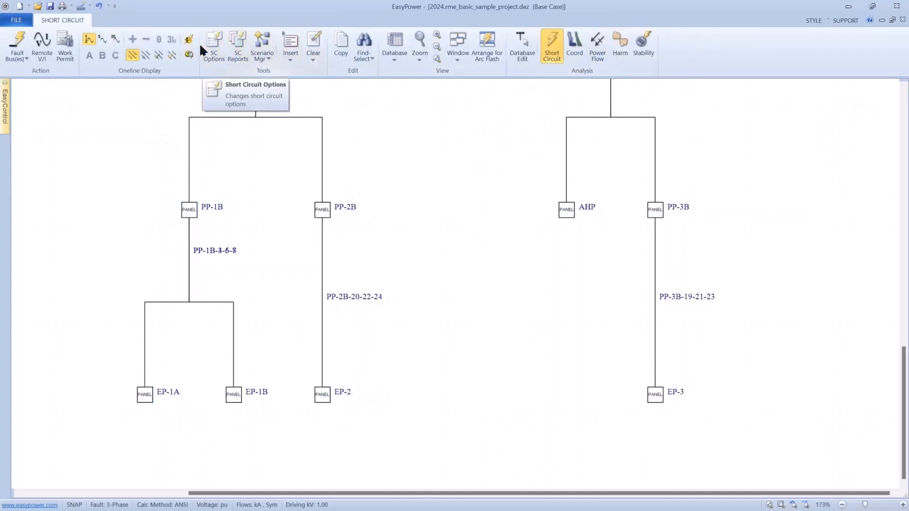
{"action": "left_click", "coordinate": [237, 52]}
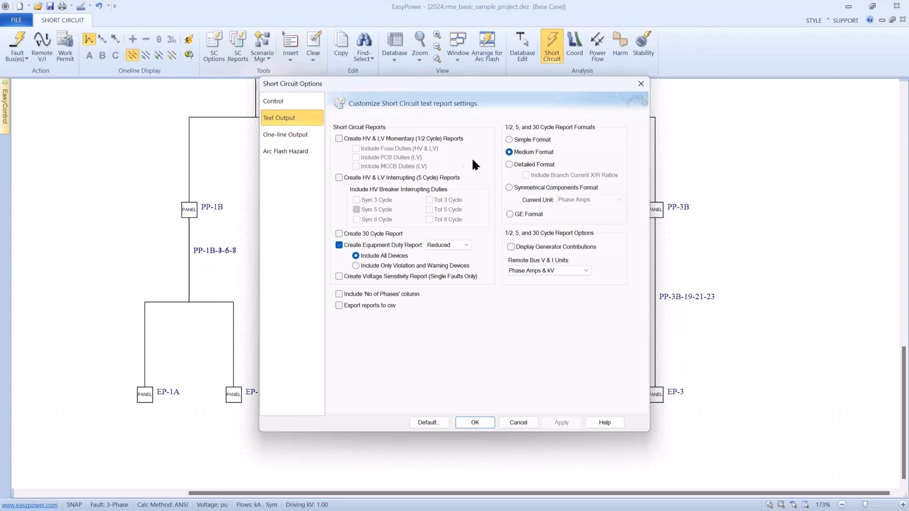
{"action": "left_click", "coordinate": [510, 188]}
{"action": "left_click", "coordinate": [580, 200]}
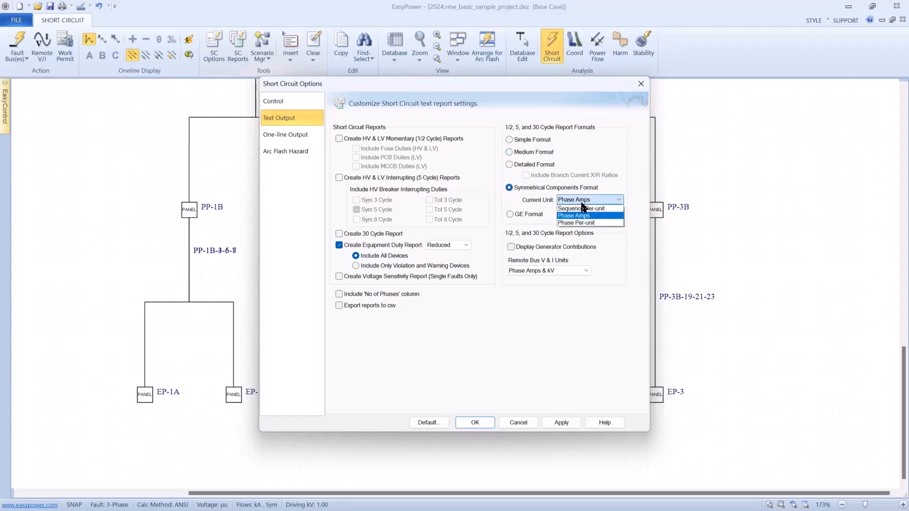
{"action": "left_click", "coordinate": [581, 201]}
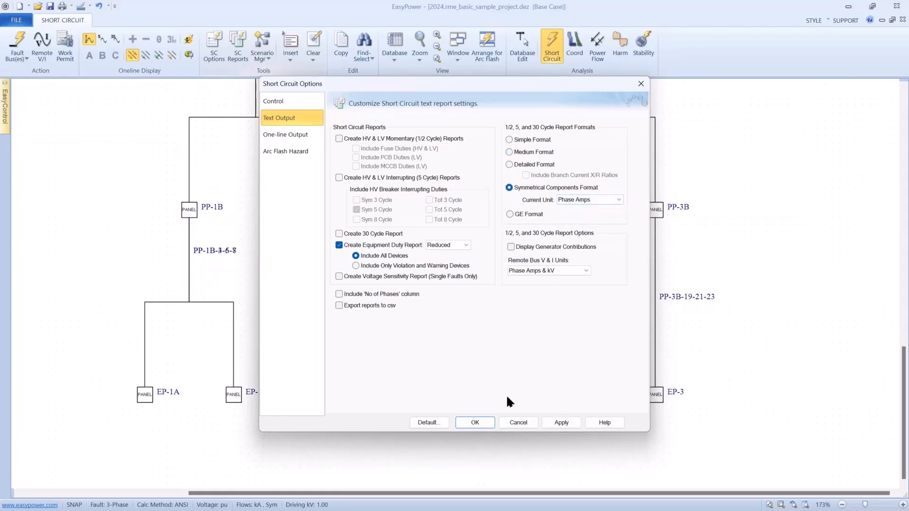
{"action": "left_click", "coordinate": [477, 419]}
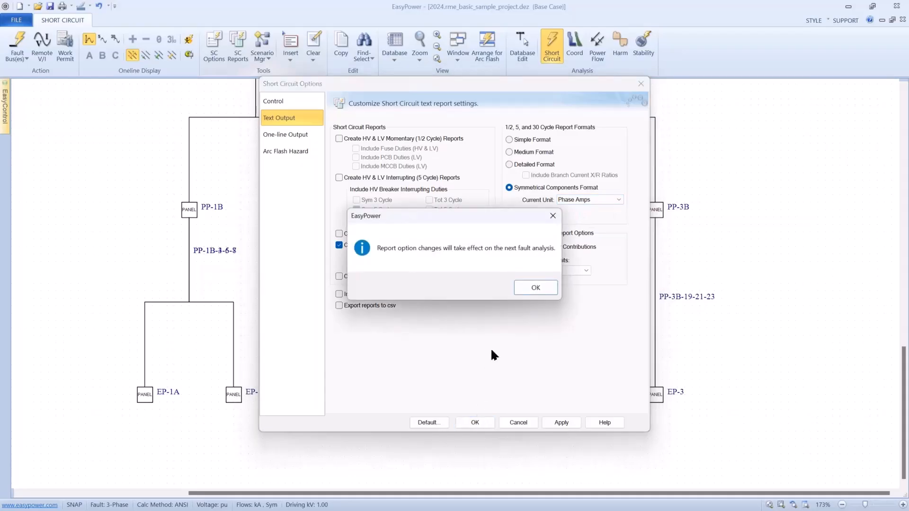
{"action": "left_click", "coordinate": [518, 289]}
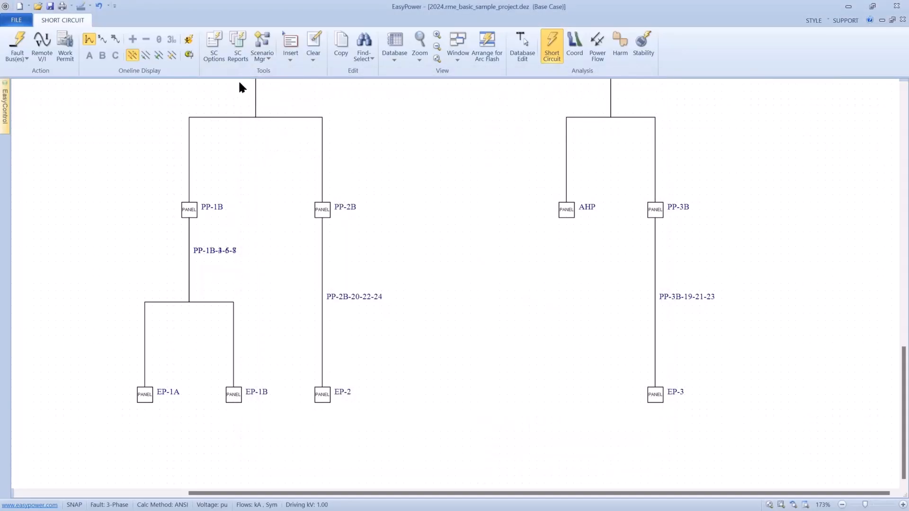
- Auto-coordinate the protective devices of the whole one-line from switchboard SWB down to the EP panels
{"action": "left_click", "coordinate": [574, 45]}
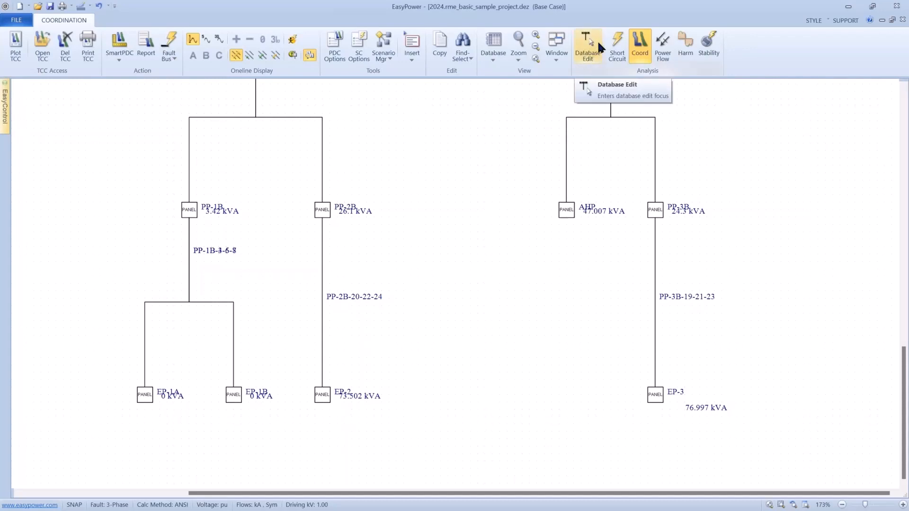
{"action": "left_click", "coordinate": [613, 43]}
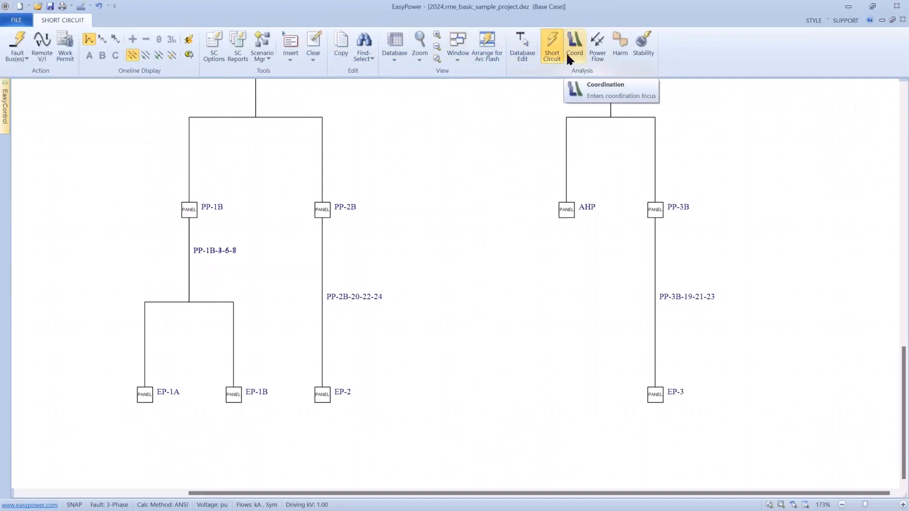
{"action": "scroll", "coordinate": [549, 84], "scroll_direction": "down", "scroll_amount": 2}
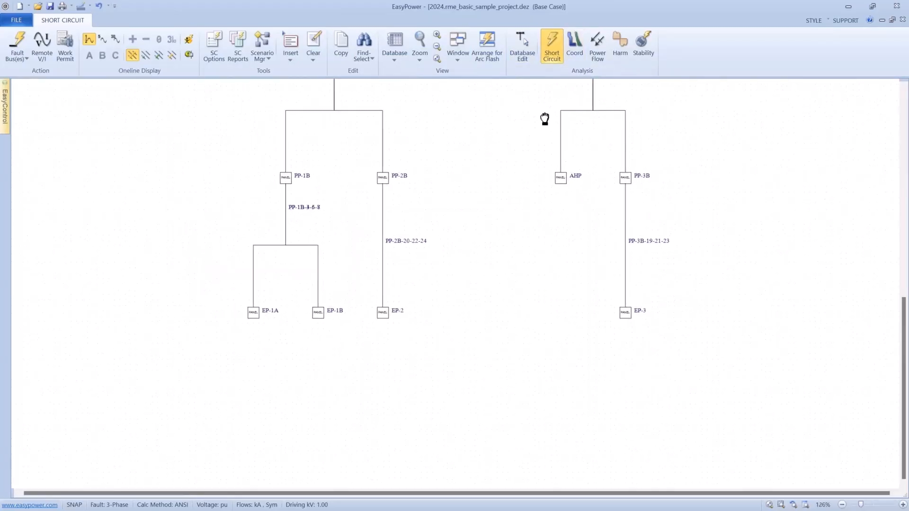
{"action": "scroll", "coordinate": [544, 137], "scroll_direction": "down", "scroll_amount": 1}
{"action": "scroll", "coordinate": [544, 150], "scroll_direction": "down", "scroll_amount": 1}
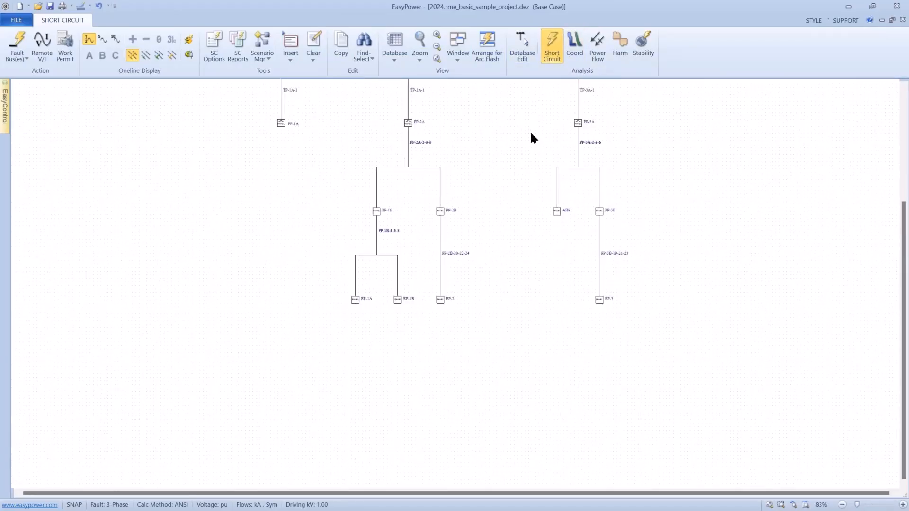
{"action": "left_click_drag", "start_coordinate": [530, 134], "coordinate": [522, 211]}
{"action": "scroll", "coordinate": [523, 211], "scroll_direction": "down", "scroll_amount": 2}
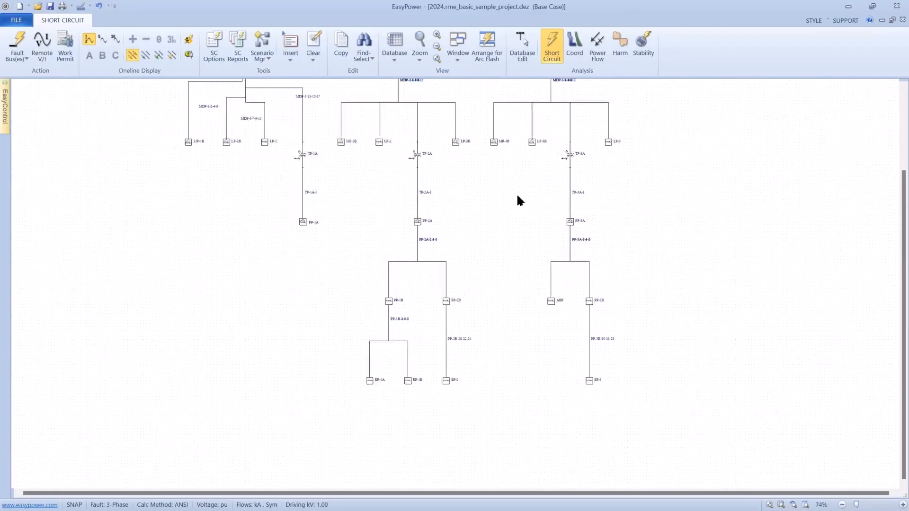
{"action": "left_click_drag", "start_coordinate": [509, 174], "coordinate": [486, 243]}
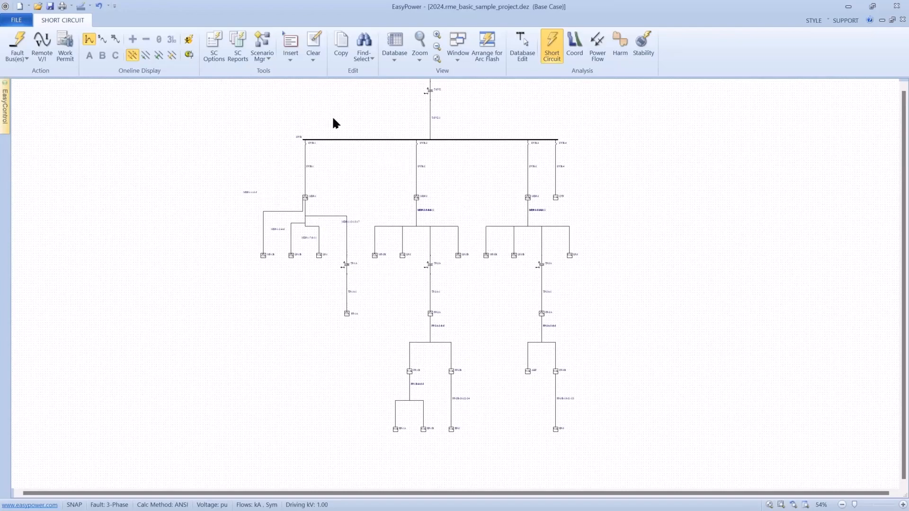
{"action": "left_click_drag", "start_coordinate": [218, 106], "coordinate": [589, 437]}
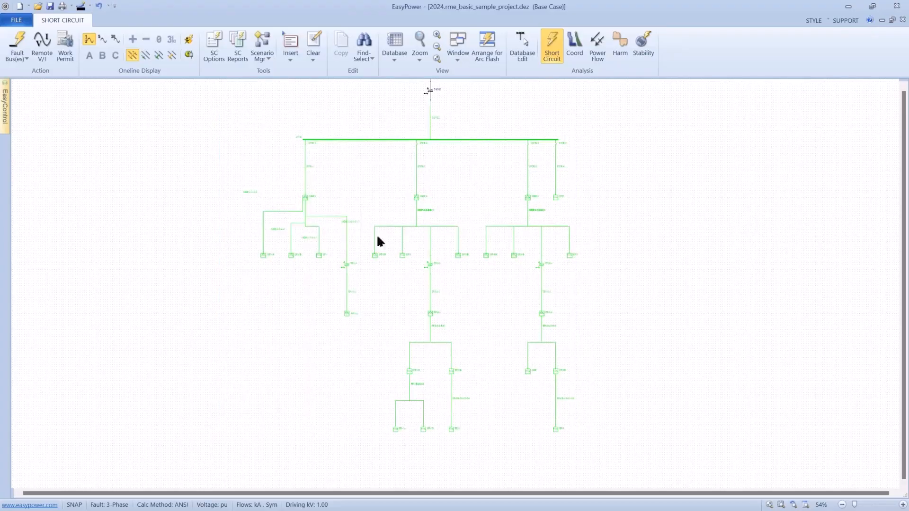
{"action": "left_click", "coordinate": [573, 58]}
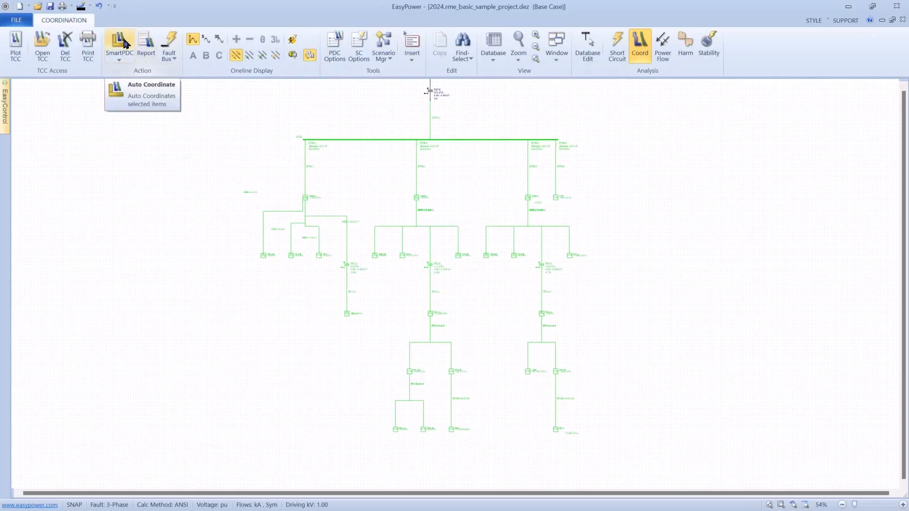
{"action": "left_click", "coordinate": [121, 47]}
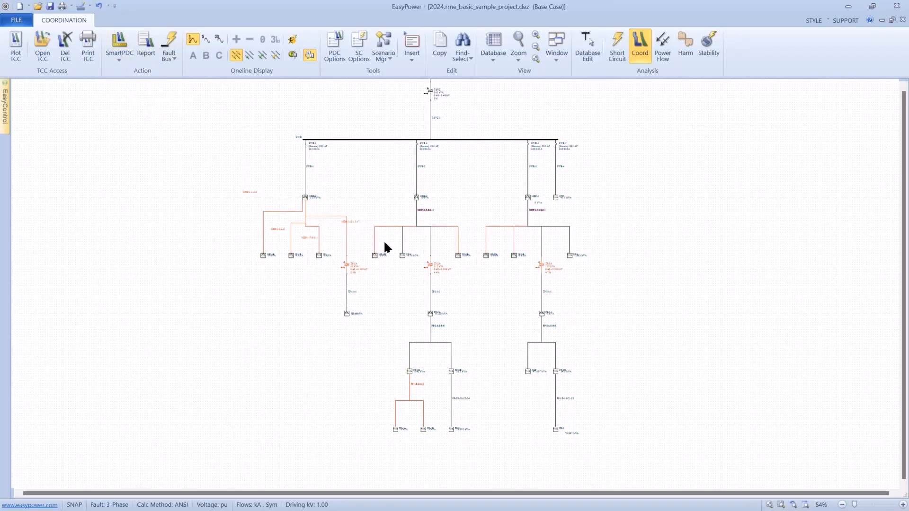
- Review the suggested breaker settings and comments in the Auto Coordination Phase Report and close the report
{"action": "scroll", "coordinate": [383, 240], "scroll_direction": "up", "scroll_amount": 3}
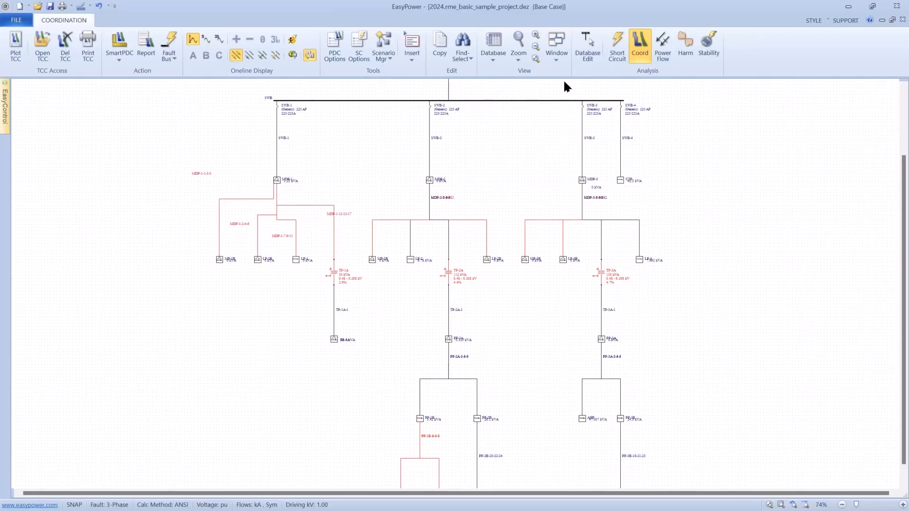
{"action": "left_click", "coordinate": [555, 58]}
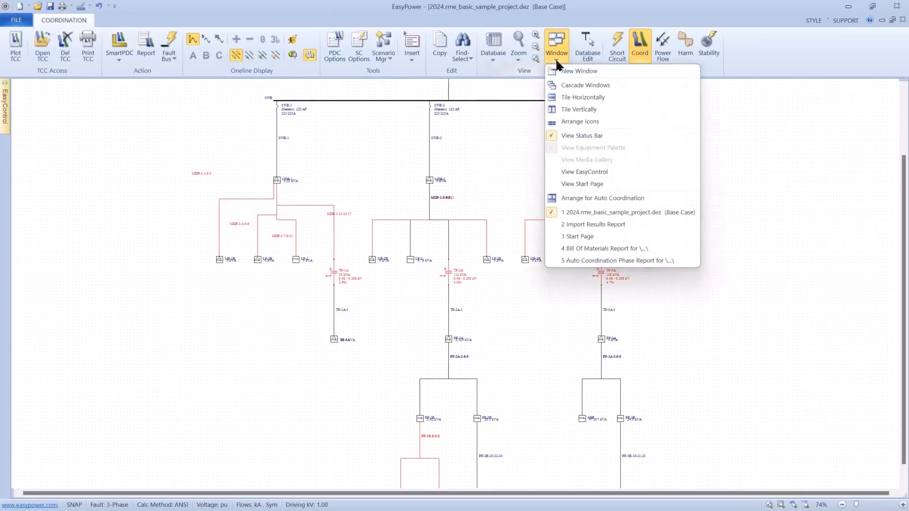
{"action": "left_click", "coordinate": [584, 258]}
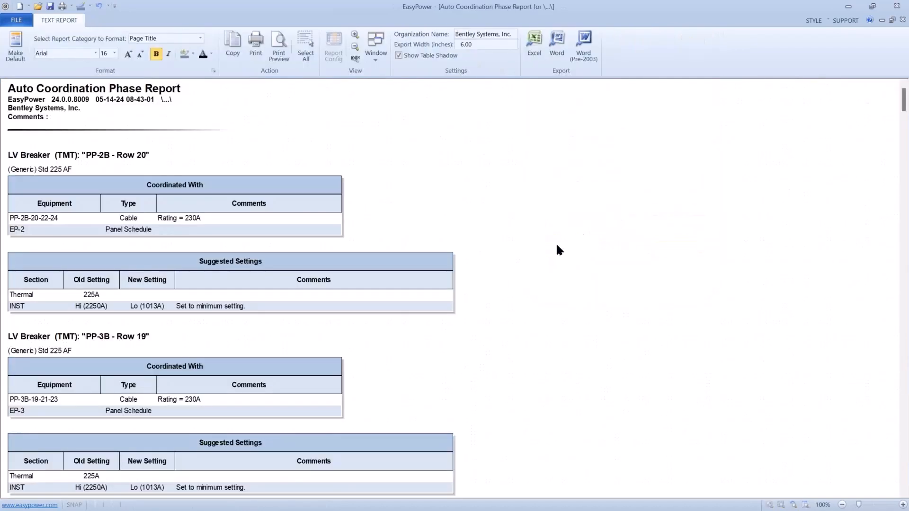
{"action": "scroll", "coordinate": [558, 249], "scroll_direction": "down", "scroll_amount": 2}
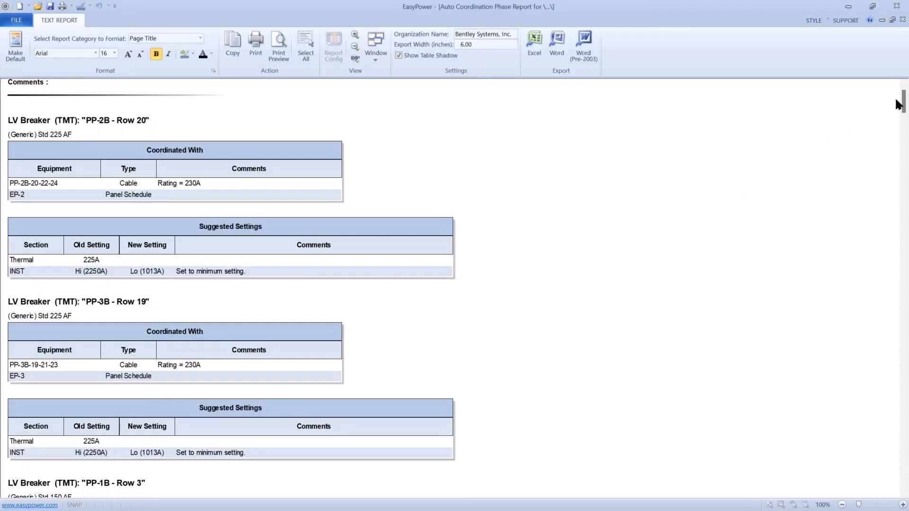
{"action": "left_click_drag", "start_coordinate": [903, 103], "coordinate": [903, 121]}
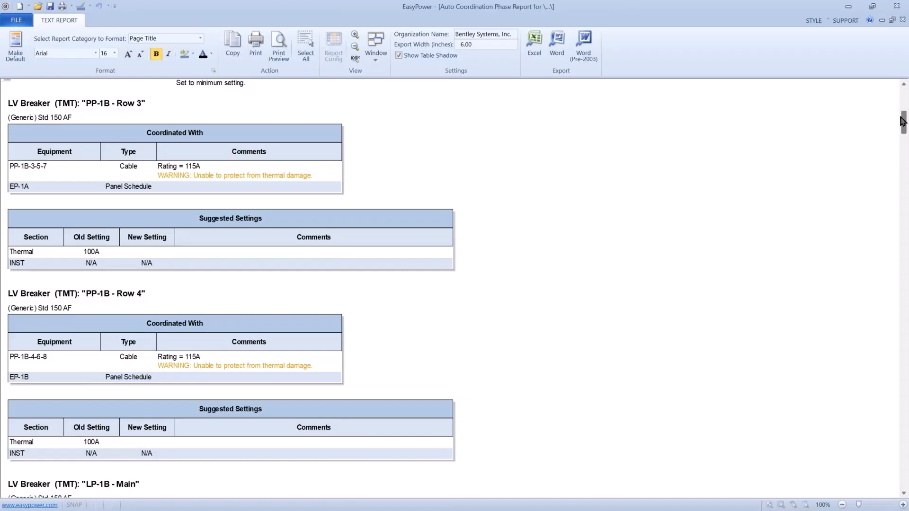
{"action": "left_click_drag", "start_coordinate": [901, 121], "coordinate": [902, 130]}
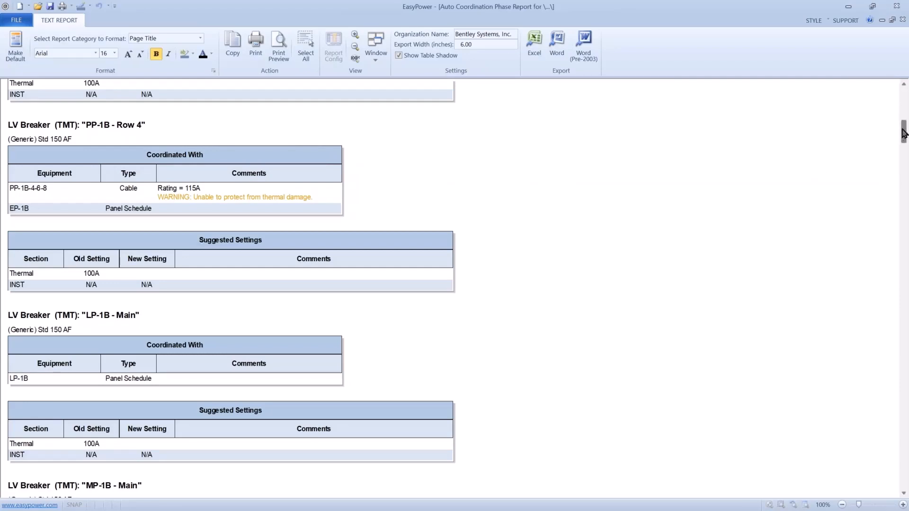
{"action": "scroll", "coordinate": [904, 136], "scroll_direction": "down", "scroll_amount": 1}
{"action": "left_click_drag", "start_coordinate": [904, 137], "coordinate": [889, 228]}
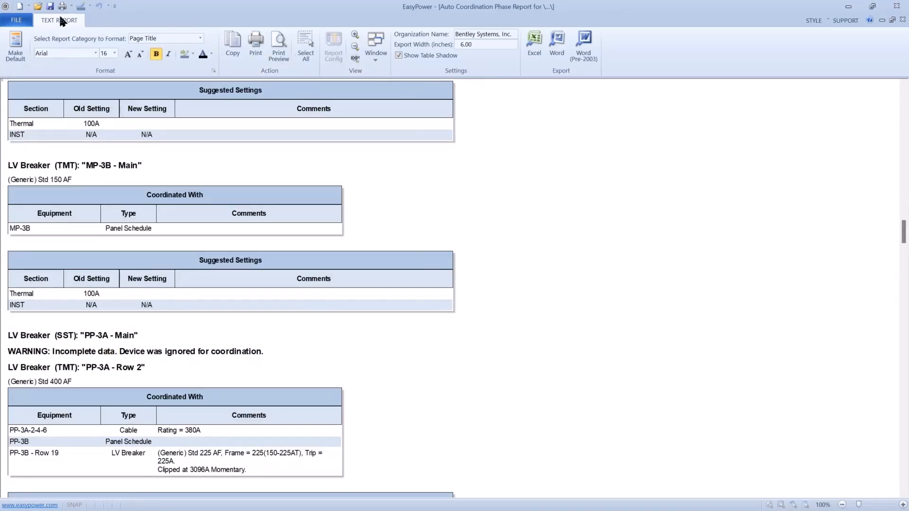
{"action": "left_click", "coordinate": [17, 20]}
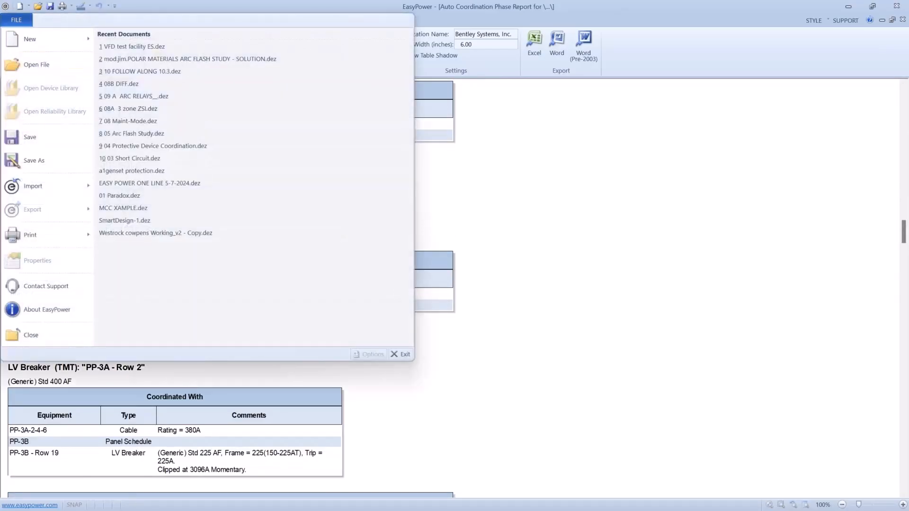
{"action": "left_click", "coordinate": [14, 328]}
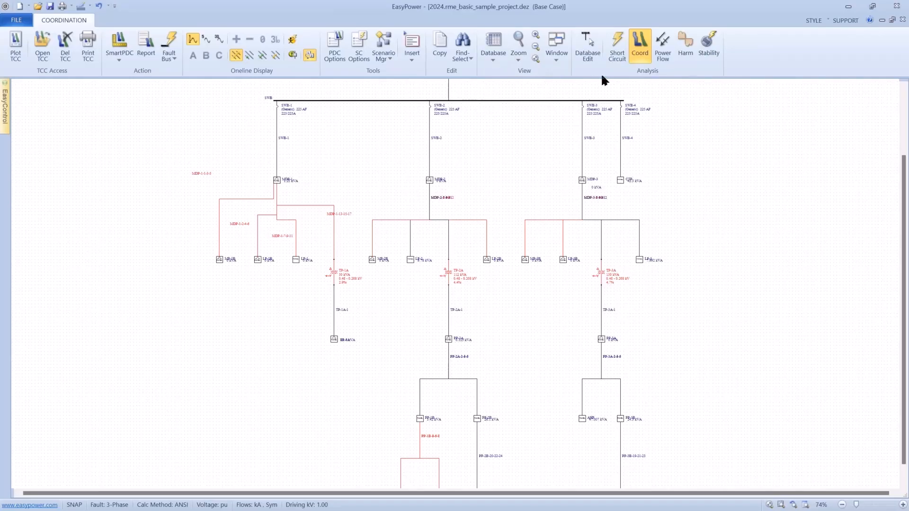
- Fault all buses in short circuit analysis, display the arc flash hazard results on the one-line, and examine the downstream panels' boundaries and incident energies
{"action": "left_click", "coordinate": [619, 53]}
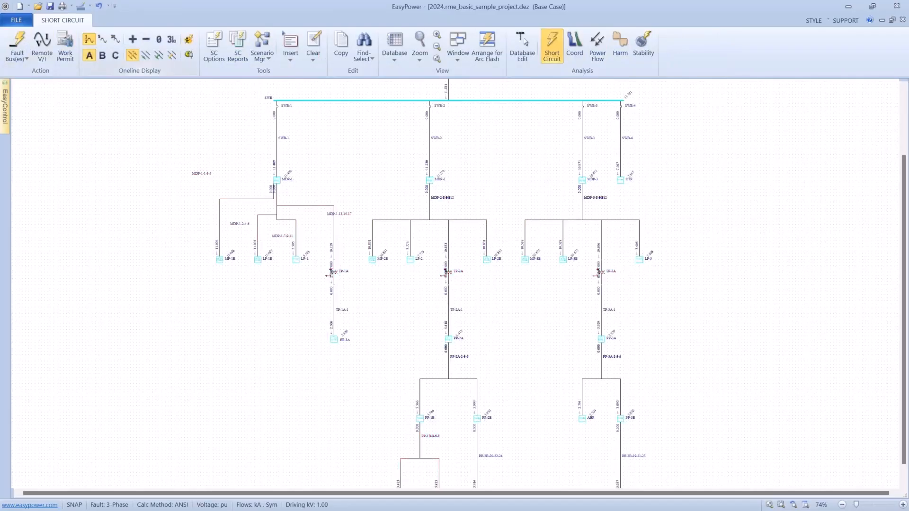
{"action": "left_click", "coordinate": [188, 39]}
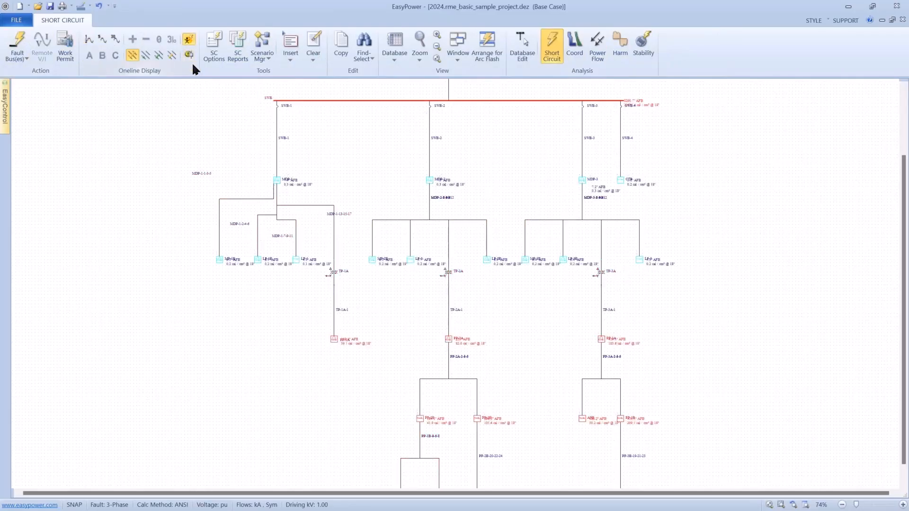
{"action": "scroll", "coordinate": [377, 275], "scroll_direction": "up", "scroll_amount": 4}
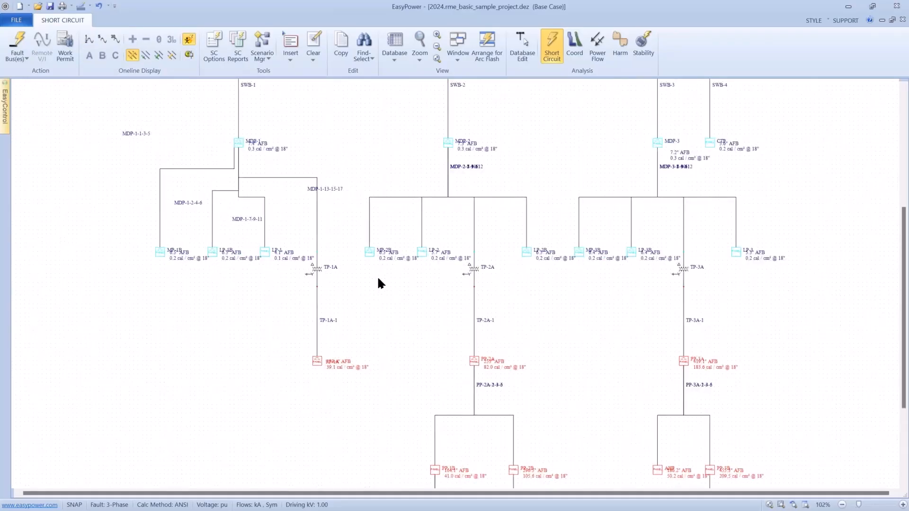
{"action": "scroll", "coordinate": [356, 233], "scroll_direction": "down", "scroll_amount": 3}
{"action": "scroll", "coordinate": [360, 230], "scroll_direction": "up", "scroll_amount": 2}
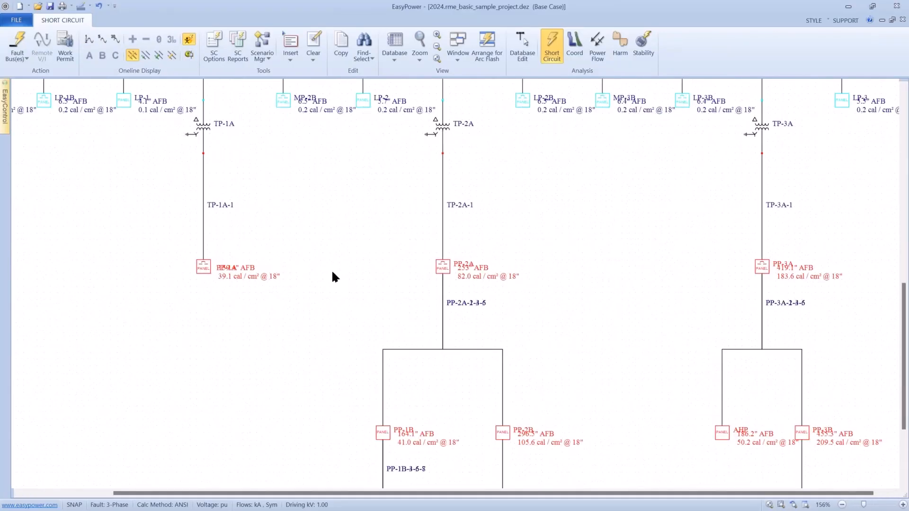
{"action": "scroll", "coordinate": [253, 230], "scroll_direction": "up", "scroll_amount": 1}
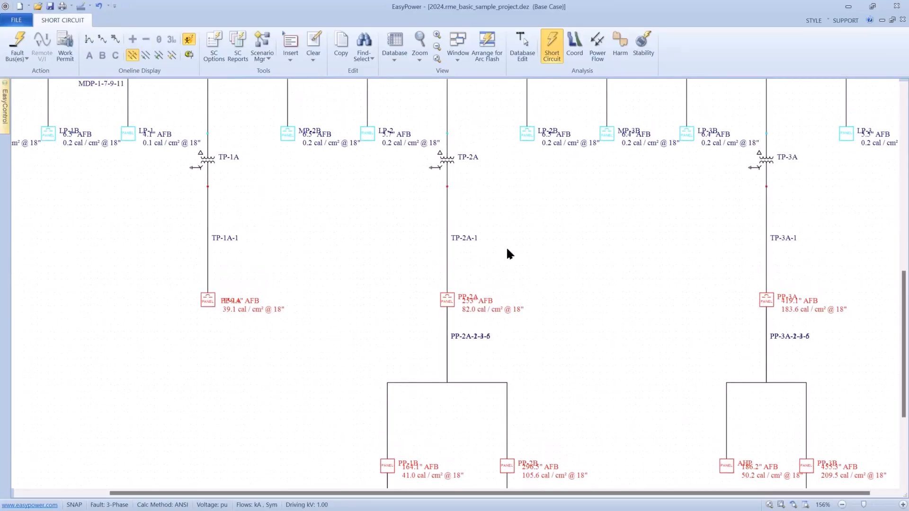
{"action": "left_click_drag", "start_coordinate": [509, 254], "coordinate": [455, 183]}
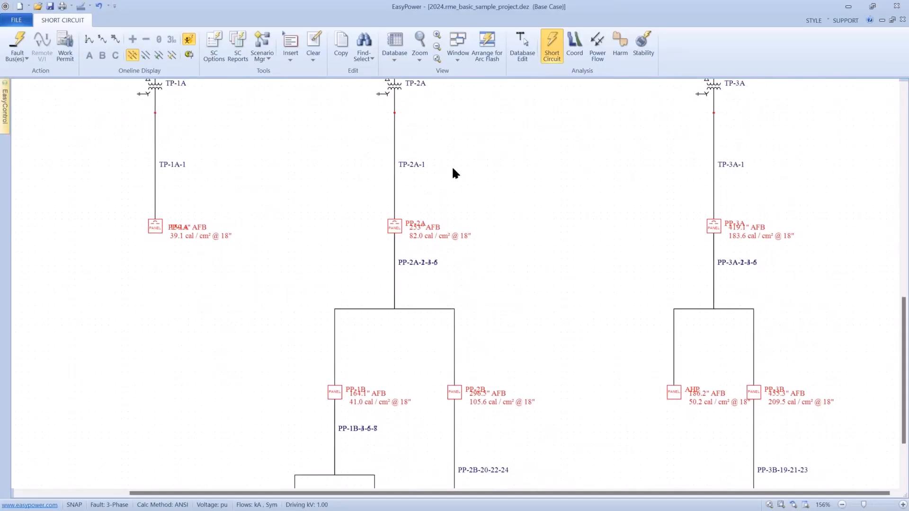
- Check the maximum arc time for voltages below 0.25 kV in the arc flash hazard options and fault the buses again
{"action": "left_click", "coordinate": [215, 41]}
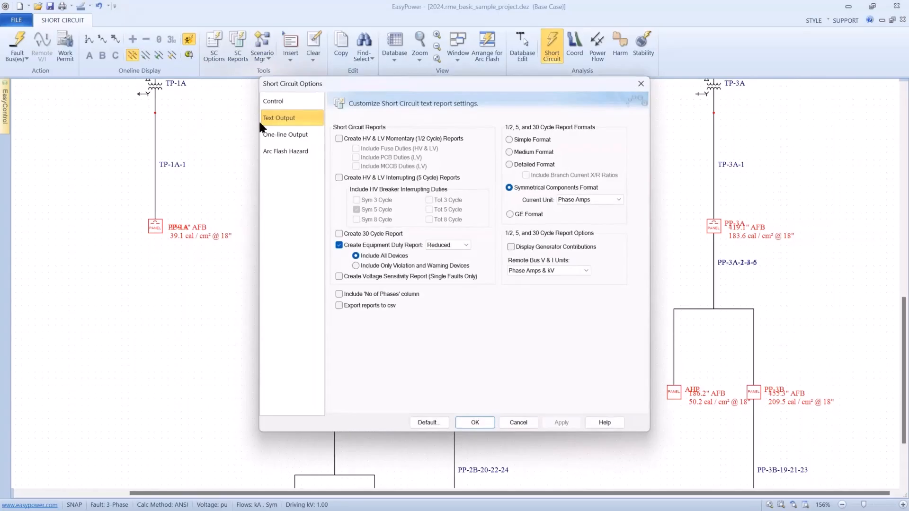
{"action": "left_click", "coordinate": [269, 147]}
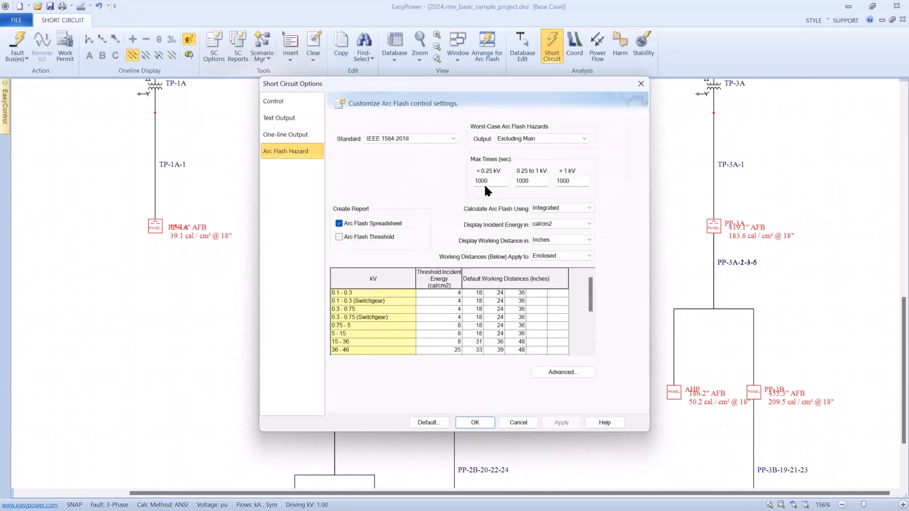
{"action": "left_click_drag", "start_coordinate": [495, 179], "coordinate": [447, 176]}
{"action": "left_click", "coordinate": [474, 422]}
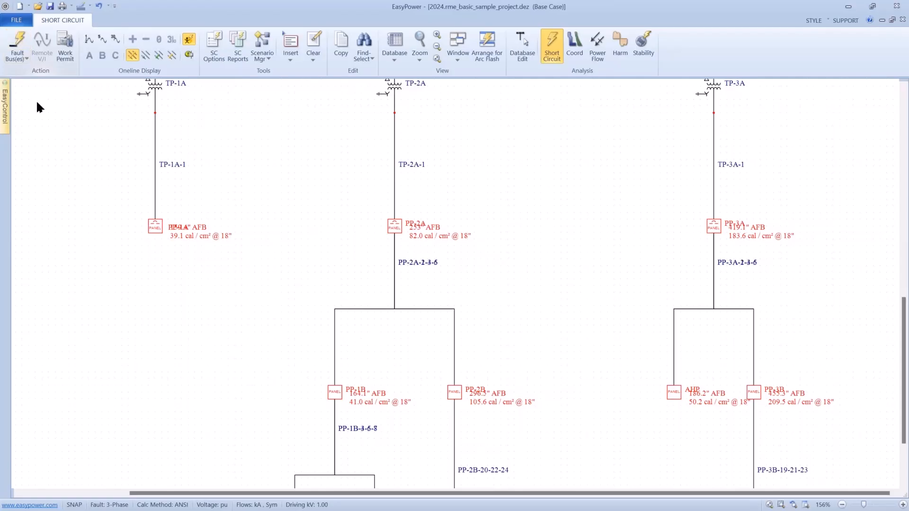
{"action": "left_click", "coordinate": [19, 44]}
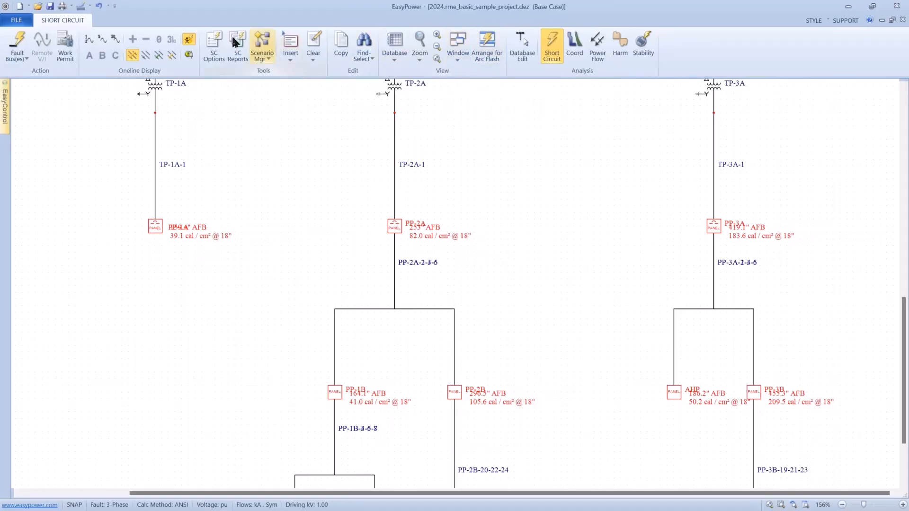
- Set the arc flash maximum time for voltages below 0.25 kV to 2 seconds and apply it to the short circuit results
{"action": "left_click", "coordinate": [214, 46]}
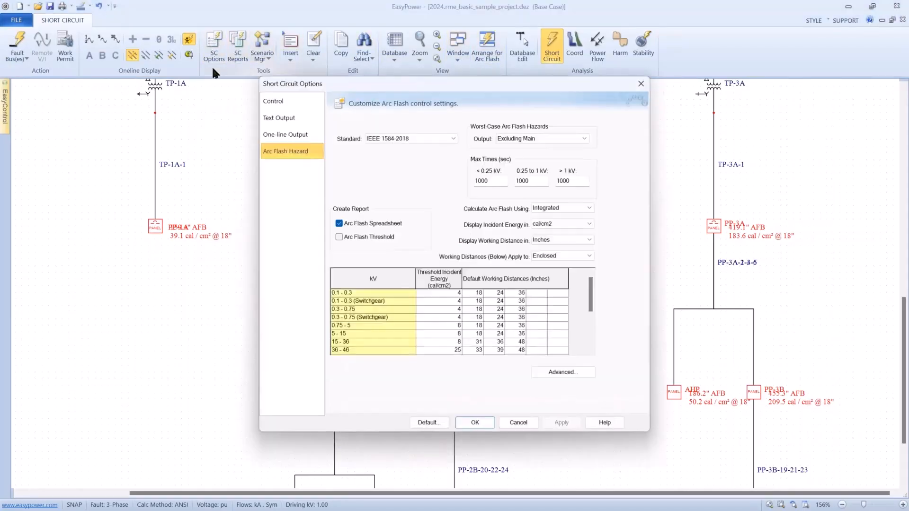
{"action": "left_click", "coordinate": [490, 181]}
{"action": "left_click_drag", "start_coordinate": [488, 181], "coordinate": [478, 184]}
{"action": "left_click_drag", "start_coordinate": [494, 181], "coordinate": [467, 181]}
{"action": "key", "text": "BackSpace"}
{"action": "key", "text": "BackSpace"}
{"action": "type", "text": "2"}
{"action": "left_click", "coordinate": [547, 418]}
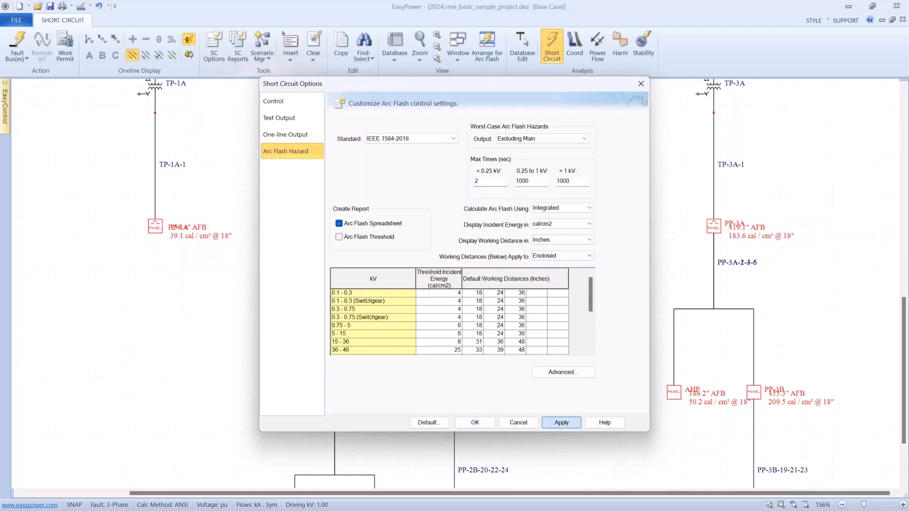
{"action": "left_click", "coordinate": [483, 422]}
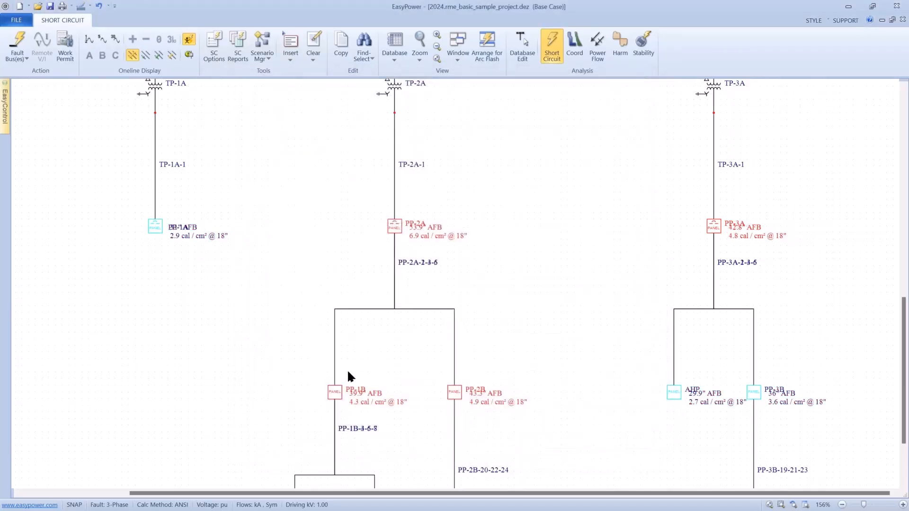
- Separate the overlapping bus names and arc flash results at panels PP-1B, PP-1A and PP-2A
{"action": "left_click_drag", "start_coordinate": [352, 391], "coordinate": [357, 378]}
{"action": "left_click_drag", "start_coordinate": [192, 233], "coordinate": [189, 248]}
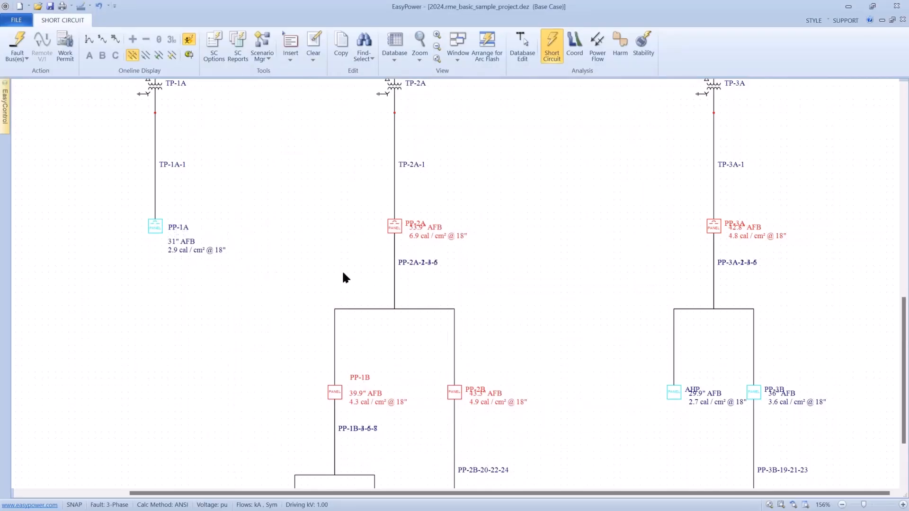
{"action": "left_click_drag", "start_coordinate": [422, 233], "coordinate": [422, 240]}
- Arrange the windows for arc flash and review trip devices, arc times and flash boundaries in the Arc Flash Hazard Report
{"action": "left_click_drag", "start_coordinate": [395, 374], "coordinate": [378, 236]}
{"action": "left_click_drag", "start_coordinate": [391, 305], "coordinate": [377, 241]}
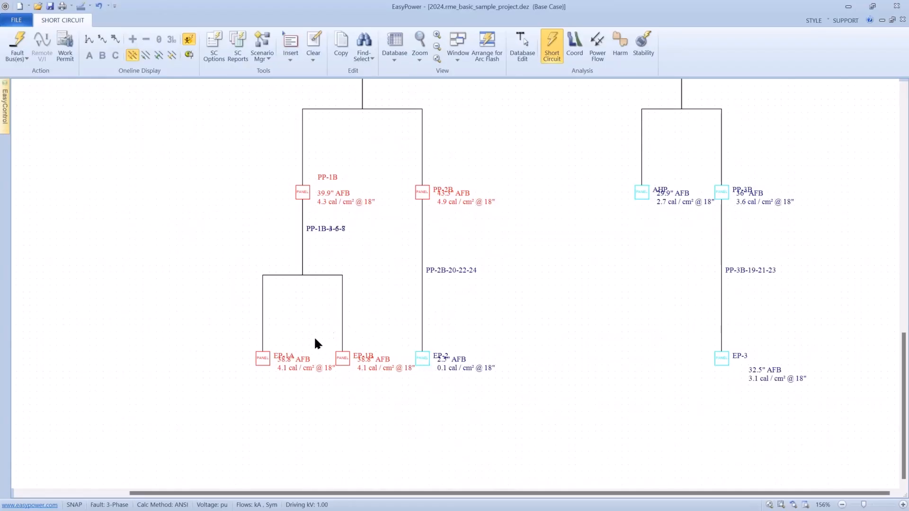
{"action": "left_click_drag", "start_coordinate": [606, 288], "coordinate": [612, 328]}
{"action": "scroll", "coordinate": [607, 318], "scroll_direction": "down", "scroll_amount": 1}
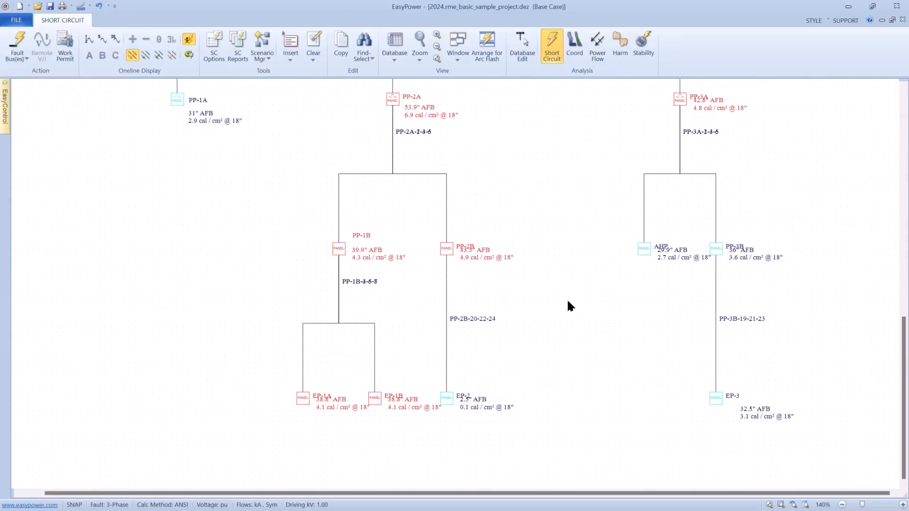
{"action": "left_click", "coordinate": [487, 41]}
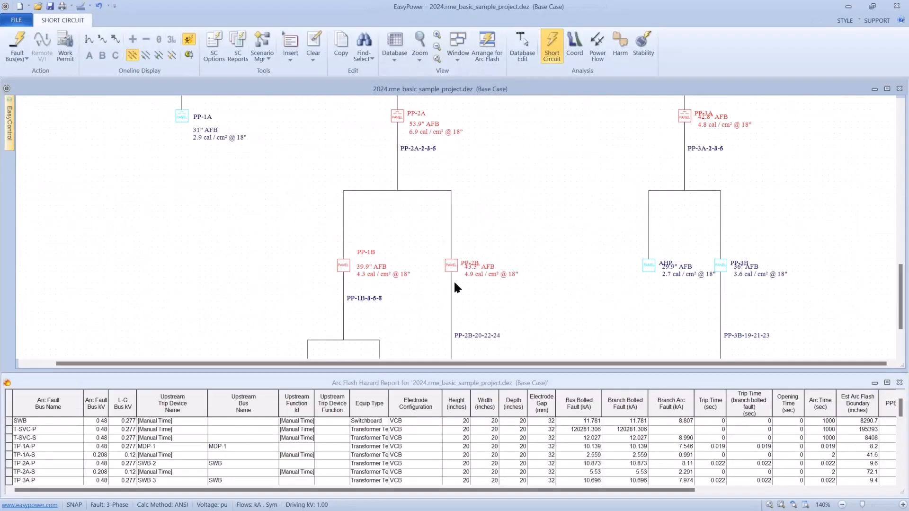
{"action": "scroll", "coordinate": [466, 403], "scroll_direction": "up", "scroll_amount": 1}
{"action": "scroll", "coordinate": [572, 433], "scroll_direction": "down", "scroll_amount": 5}
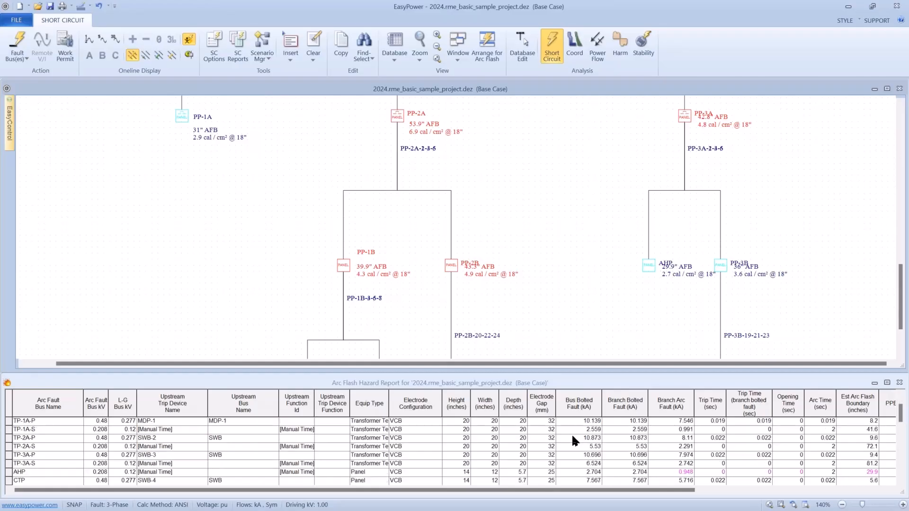
{"action": "scroll", "coordinate": [571, 433], "scroll_direction": "down", "scroll_amount": 1}
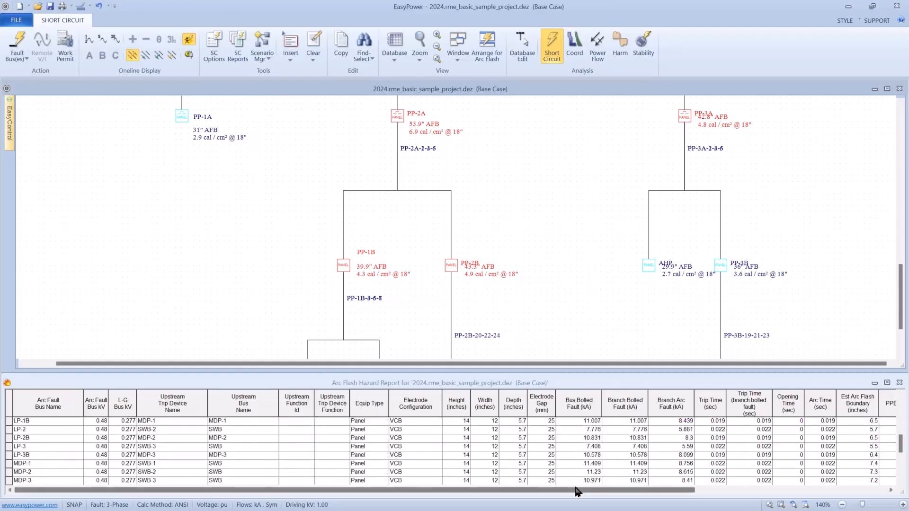
{"action": "left_click_drag", "start_coordinate": [578, 490], "coordinate": [703, 490]}
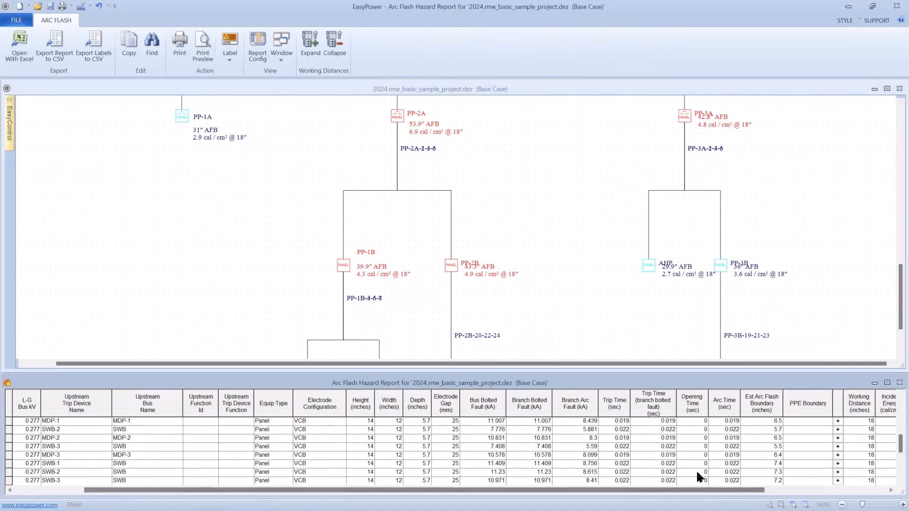
{"action": "scroll", "coordinate": [696, 470], "scroll_direction": "down", "scroll_amount": 7}
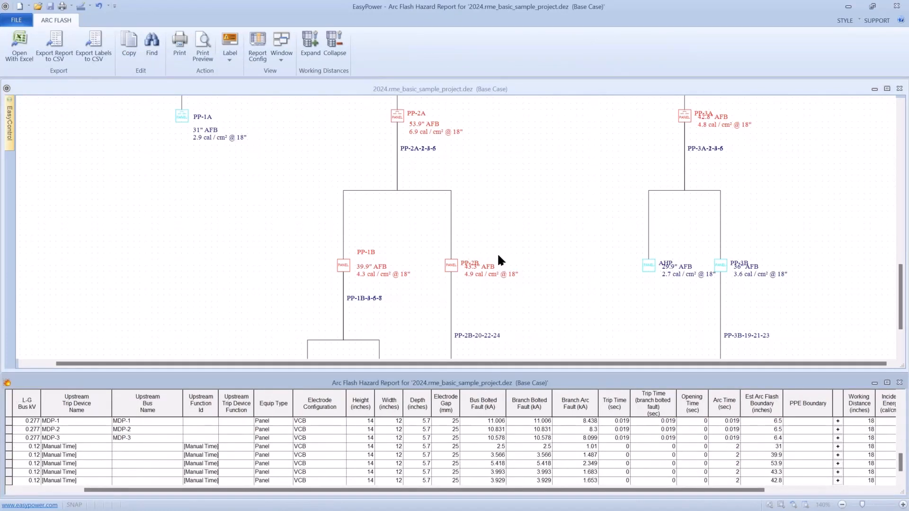
- Maximize the one-line and examine the arc flash boundaries and incident energies from the MDP panels down to the EP panels
{"action": "left_click", "coordinate": [501, 209]}
{"action": "scroll", "coordinate": [501, 208], "scroll_direction": "up", "scroll_amount": 1}
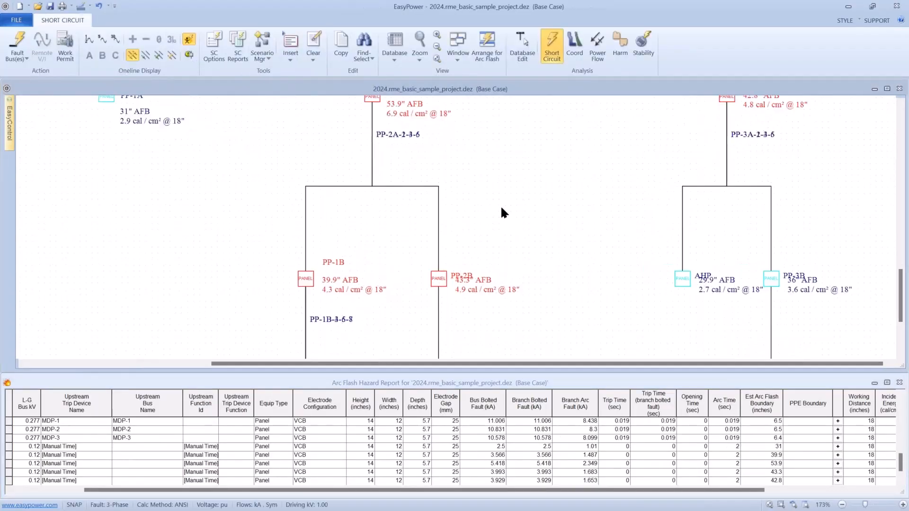
{"action": "scroll", "coordinate": [501, 209], "scroll_direction": "down", "scroll_amount": 1}
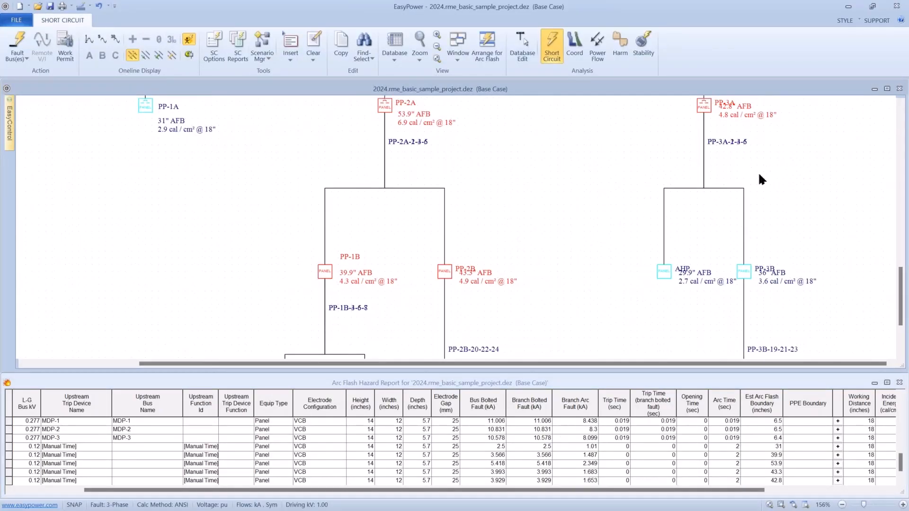
{"action": "left_click", "coordinate": [883, 91]}
{"action": "scroll", "coordinate": [617, 158], "scroll_direction": "down", "scroll_amount": 2}
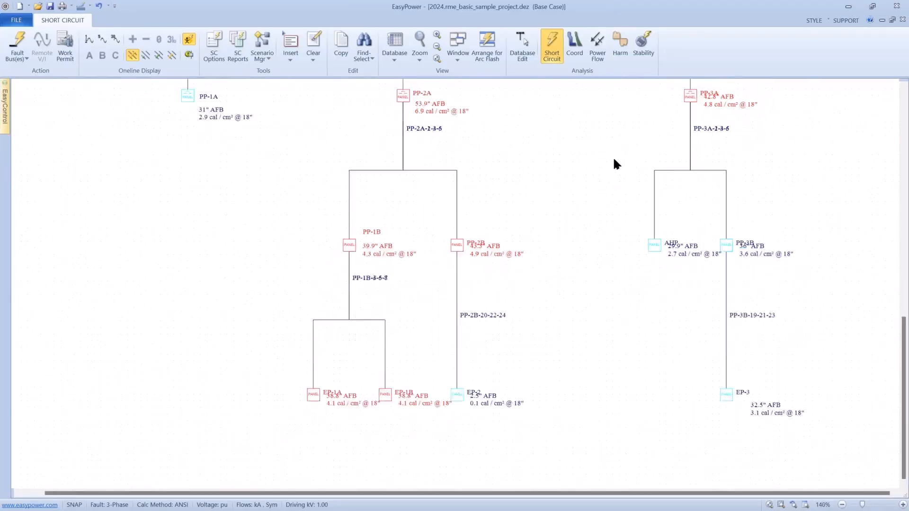
{"action": "scroll", "coordinate": [581, 229], "scroll_direction": "down", "scroll_amount": 3}
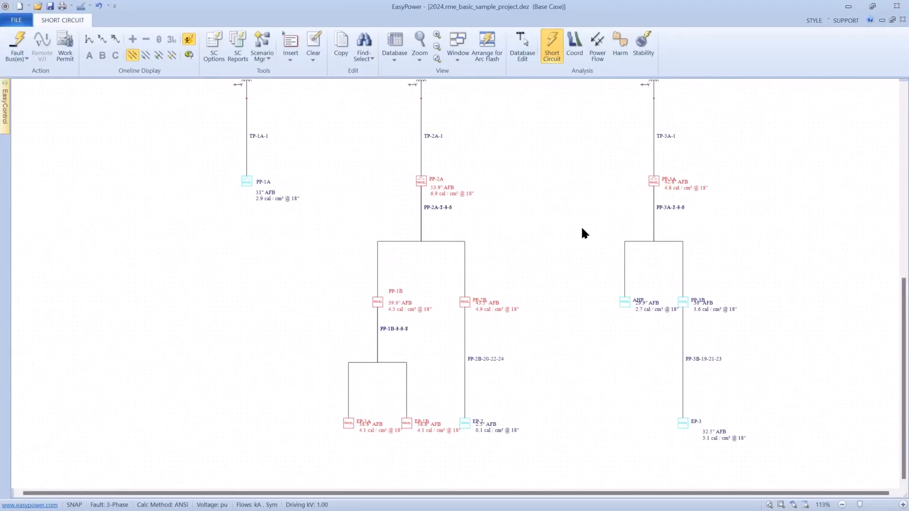
{"action": "left_click_drag", "start_coordinate": [576, 225], "coordinate": [527, 283]}
{"action": "scroll", "coordinate": [570, 256], "scroll_direction": "down", "scroll_amount": 1}
{"action": "scroll", "coordinate": [565, 242], "scroll_direction": "down", "scroll_amount": 1}
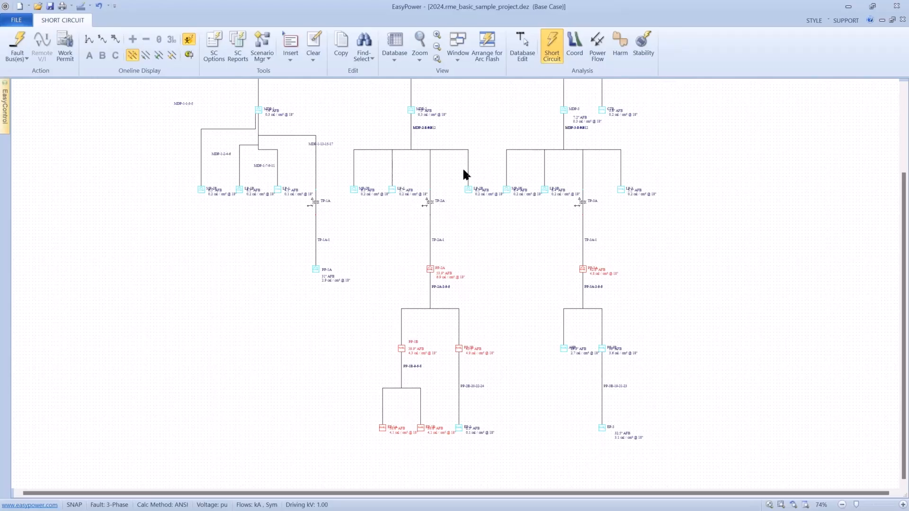
- Switch to power flow analysis, solve the balanced power flow, and examine the flows and voltages at the downstream panels
{"action": "left_click", "coordinate": [599, 45]}
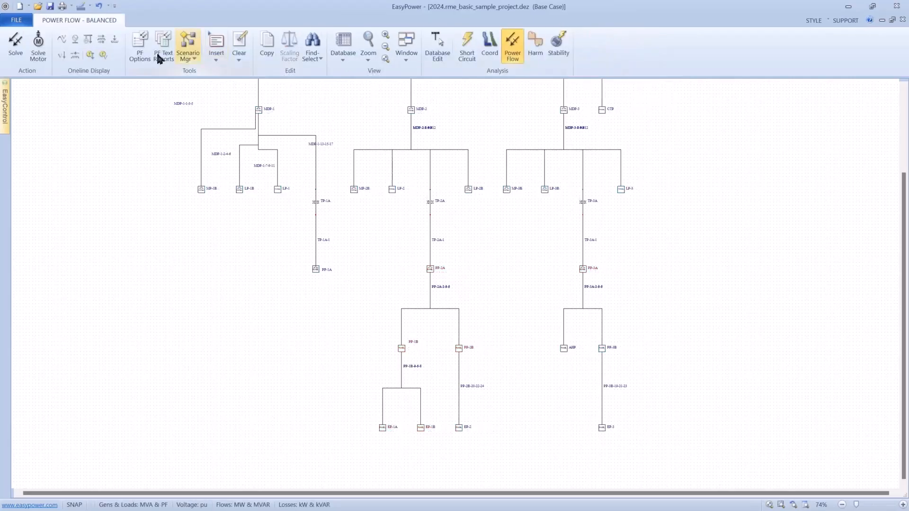
{"action": "left_click", "coordinate": [15, 44]}
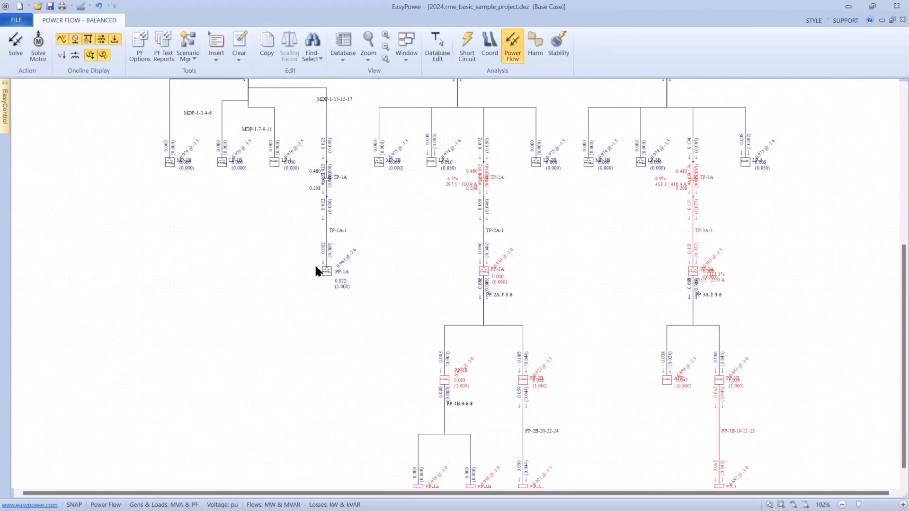
{"action": "scroll", "coordinate": [324, 263], "scroll_direction": "up", "scroll_amount": 3}
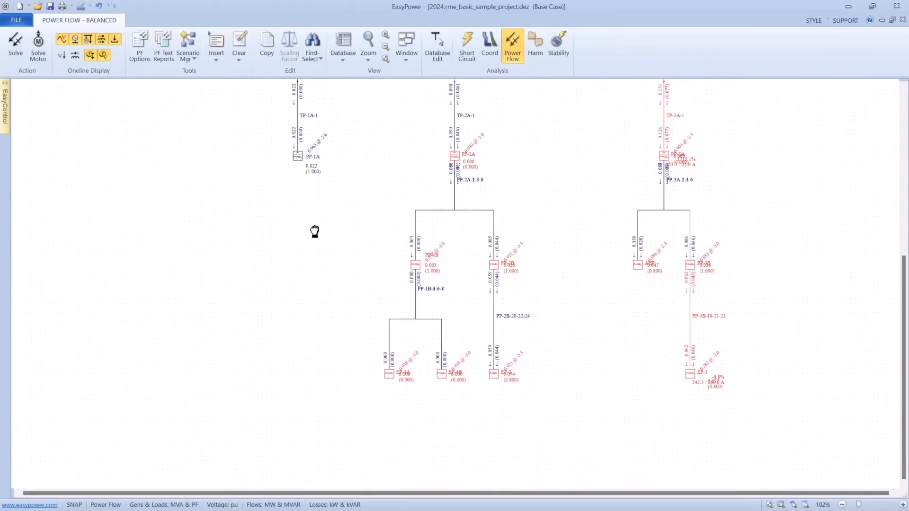
{"action": "scroll", "coordinate": [314, 229], "scroll_direction": "up", "scroll_amount": 3}
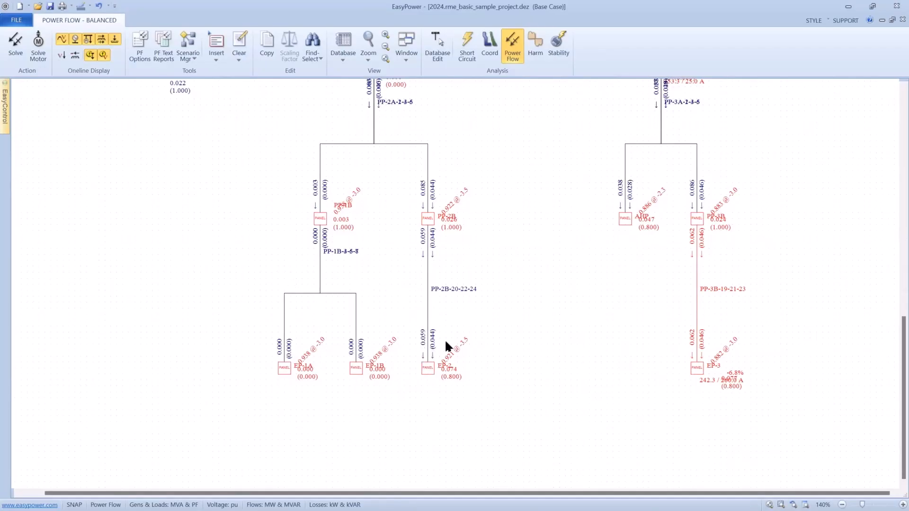
{"action": "scroll", "coordinate": [450, 339], "scroll_direction": "up", "scroll_amount": 2}
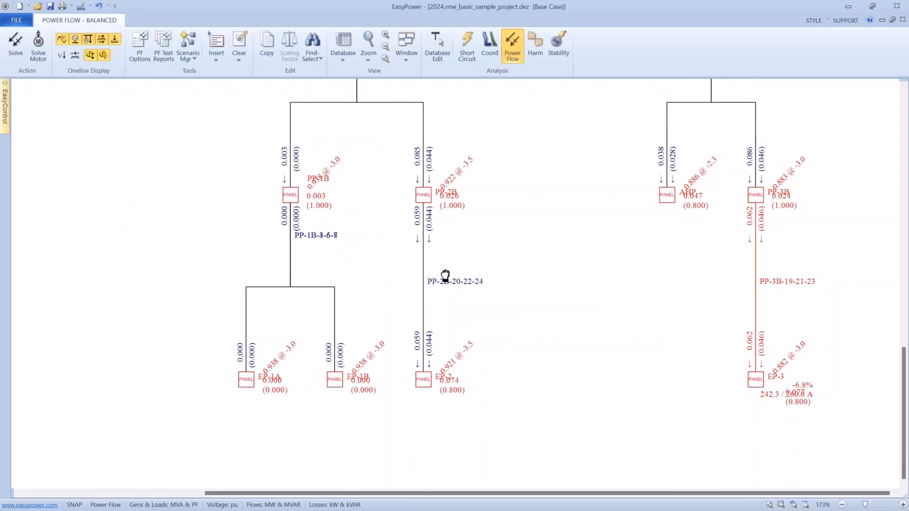
{"action": "scroll", "coordinate": [440, 298], "scroll_direction": "up", "scroll_amount": 3}
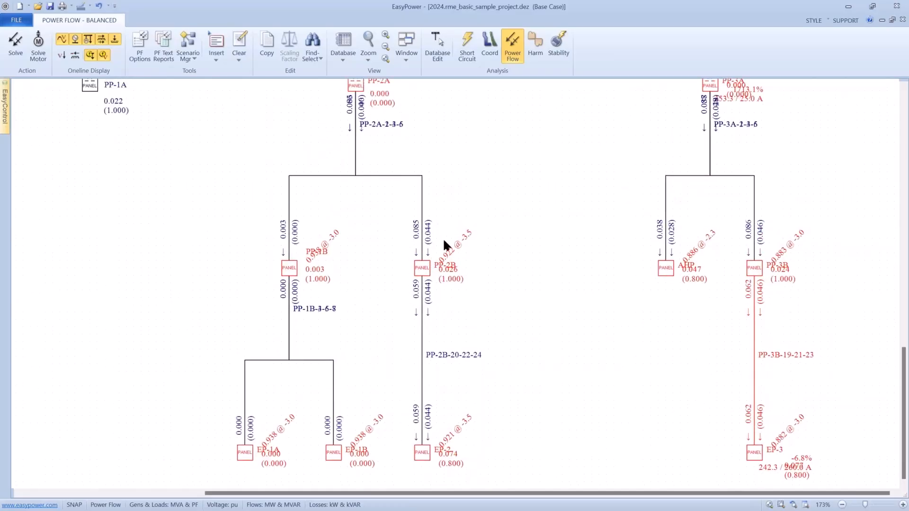
- Compare the one-line with the equipment overload results shown and hidden, leaving the overload results hidden
{"action": "left_click", "coordinate": [91, 56]}
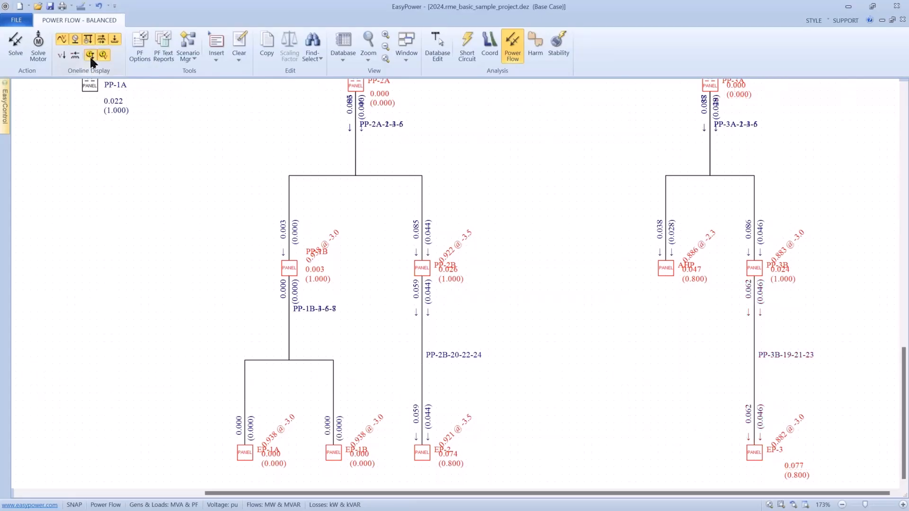
{"action": "left_click", "coordinate": [91, 59]}
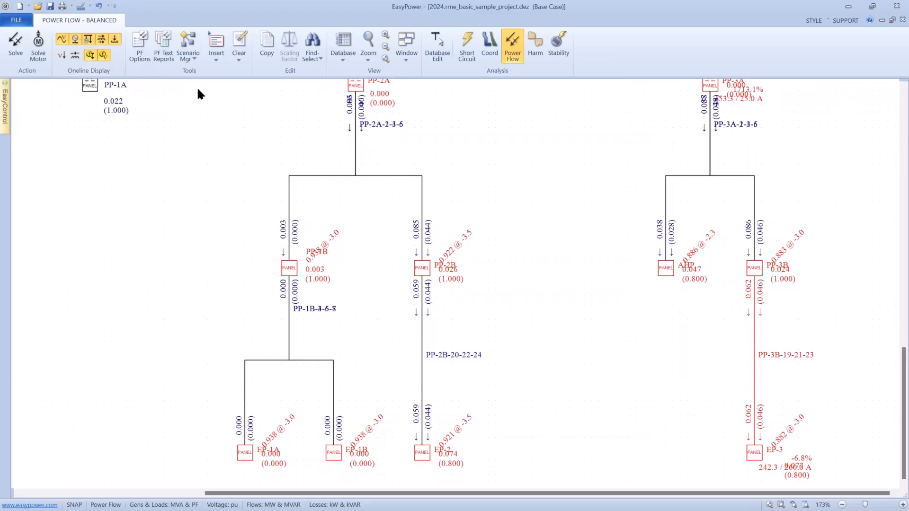
{"action": "left_click", "coordinate": [93, 55]}
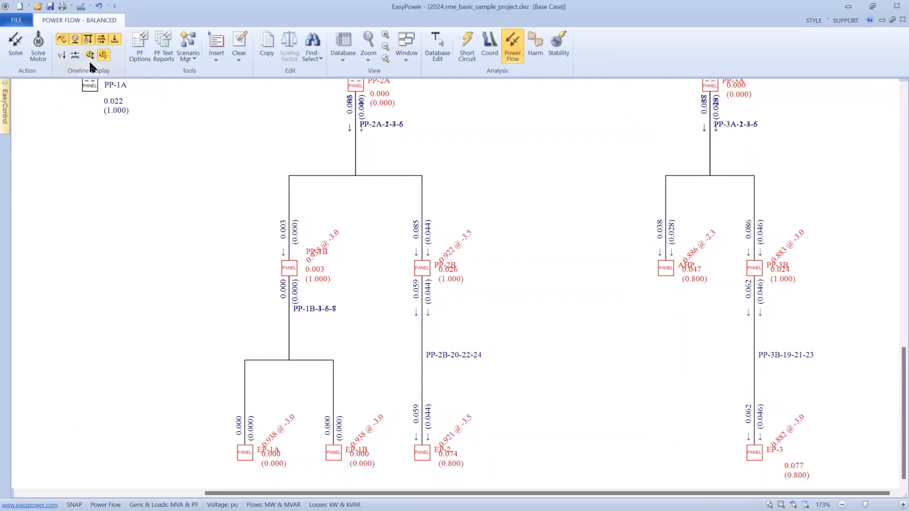
{"action": "left_click", "coordinate": [101, 54]}
{"action": "left_click", "coordinate": [103, 56]}
- Show the overload results again for transformers TP-2A and TP-3A, and move TP-2A's overload label clear of its voltage labels
{"action": "scroll", "coordinate": [434, 223], "scroll_direction": "up", "scroll_amount": 3}
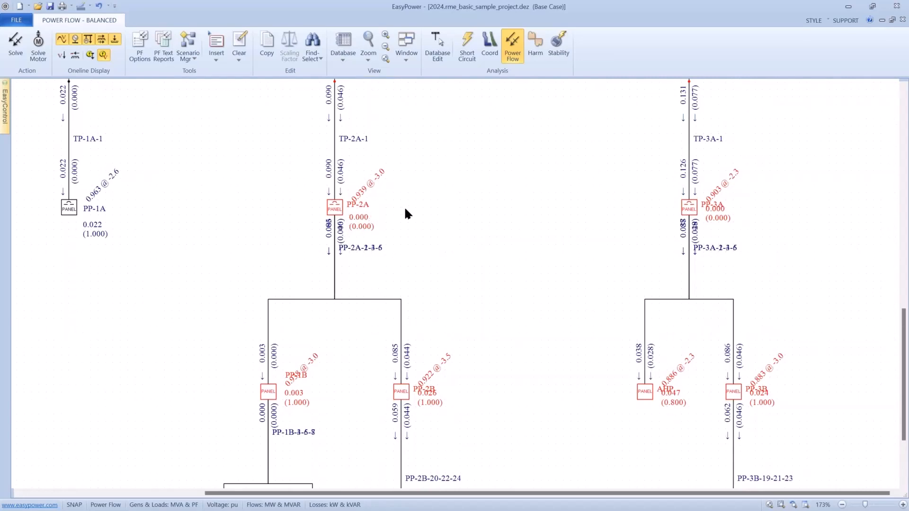
{"action": "left_click_drag", "start_coordinate": [407, 208], "coordinate": [365, 227]}
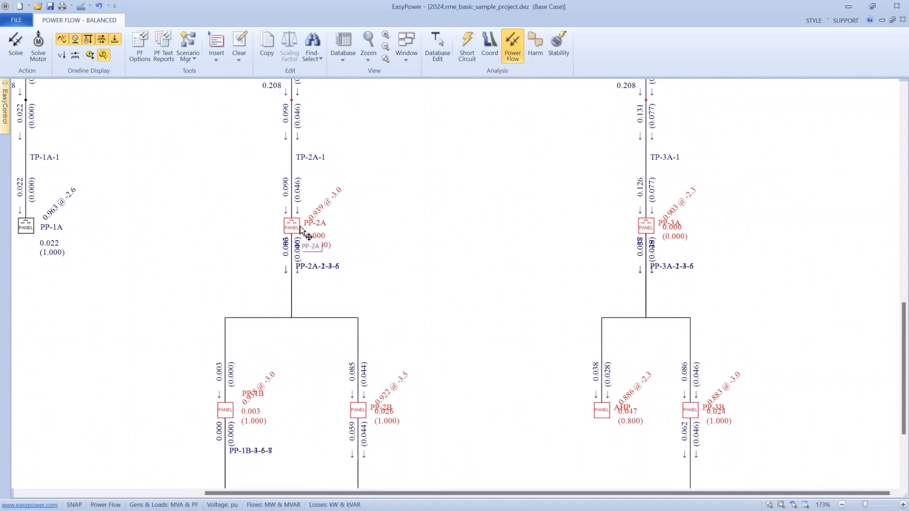
{"action": "left_click_drag", "start_coordinate": [314, 191], "coordinate": [329, 284]}
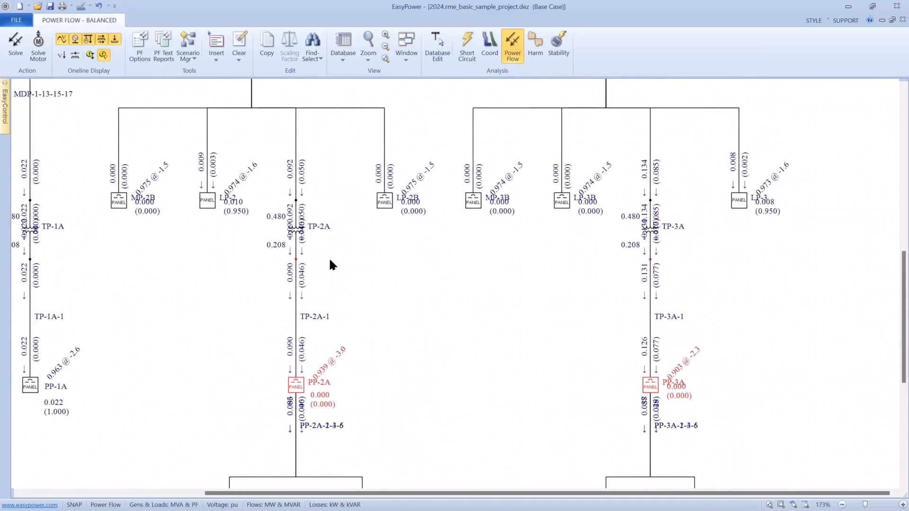
{"action": "left_click_drag", "start_coordinate": [406, 285], "coordinate": [400, 272]}
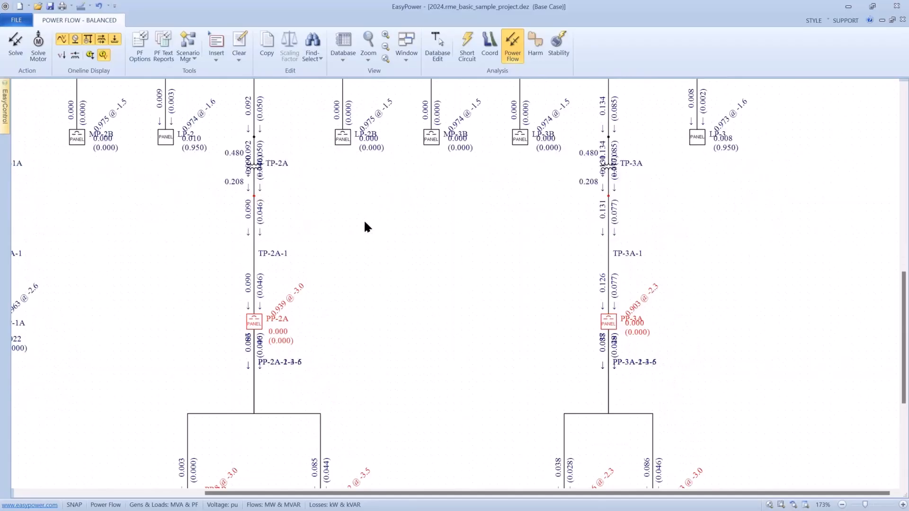
{"action": "left_click", "coordinate": [89, 56]}
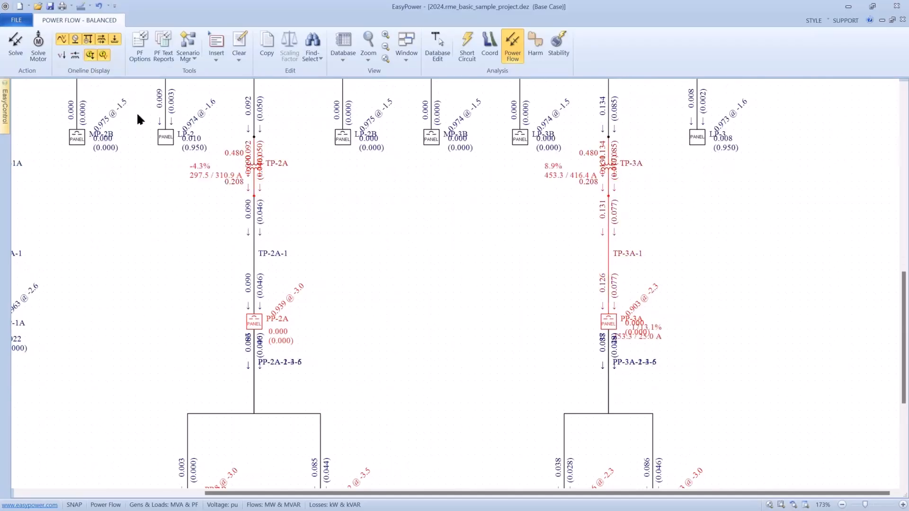
{"action": "left_click_drag", "start_coordinate": [227, 175], "coordinate": [208, 196]}
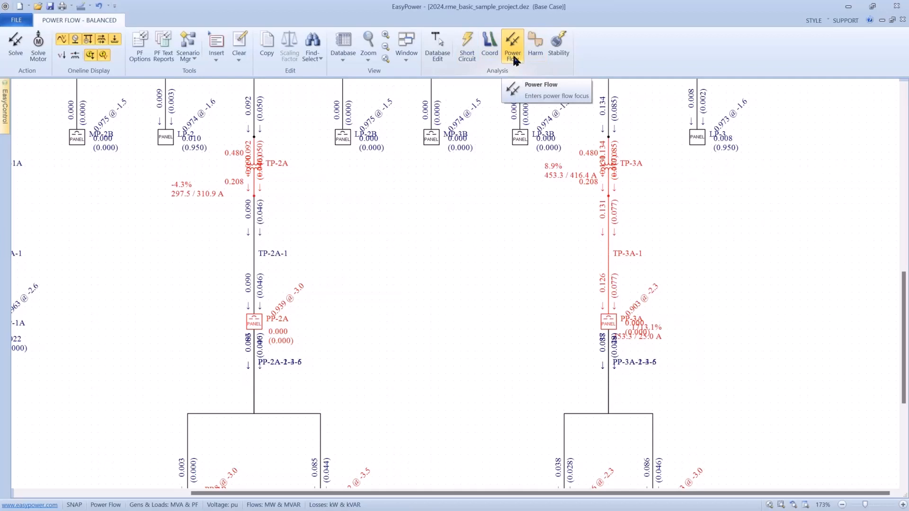
- Switch to database editing, save all temporary changes, and set transformer TP-2A's LTC tap to From, accepting the forced cooled rating notice
{"action": "left_click", "coordinate": [437, 51]}
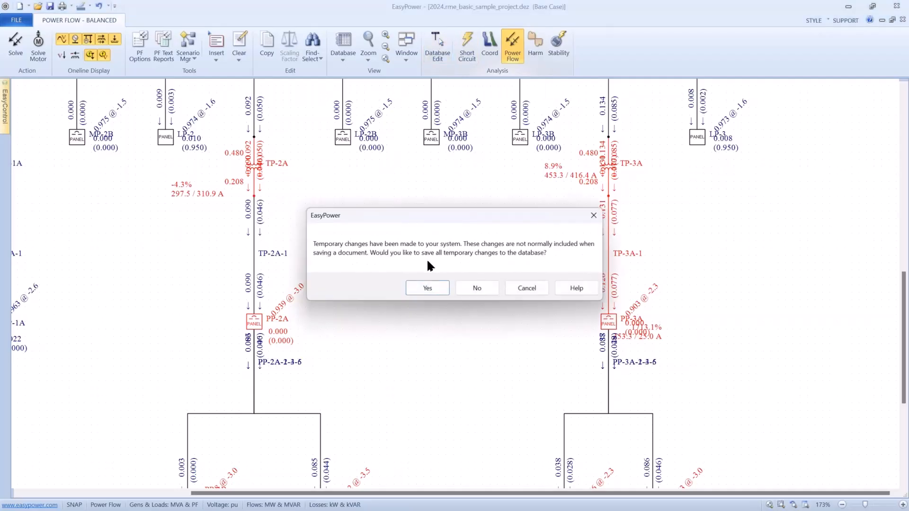
{"action": "left_click", "coordinate": [425, 287]}
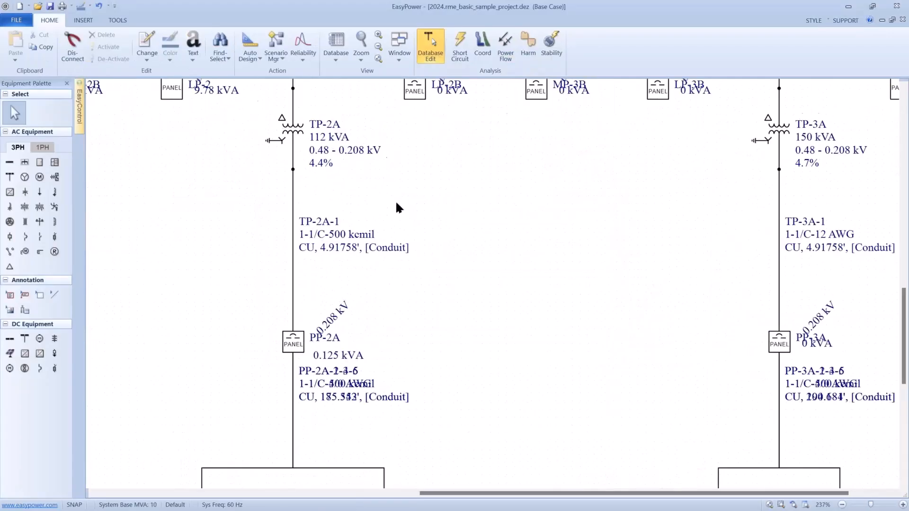
{"action": "left_click", "coordinate": [282, 126]}
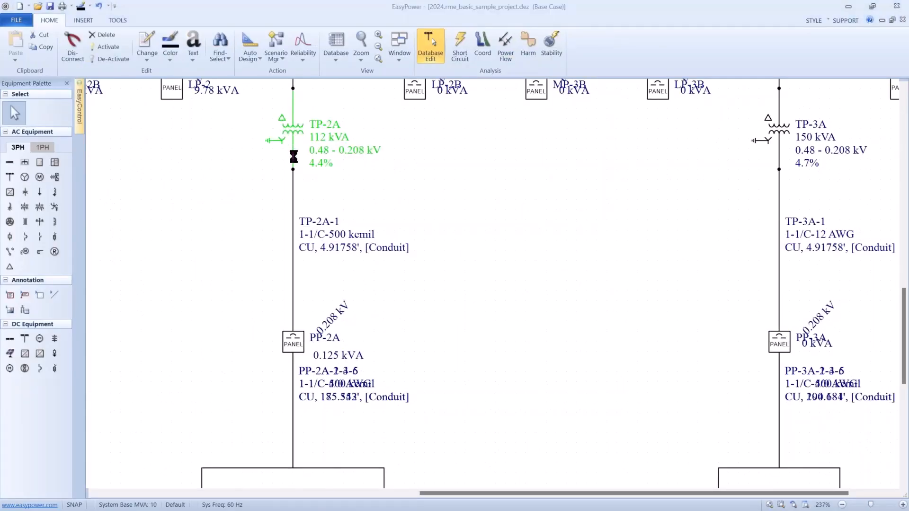
{"action": "double_click", "coordinate": [294, 168]}
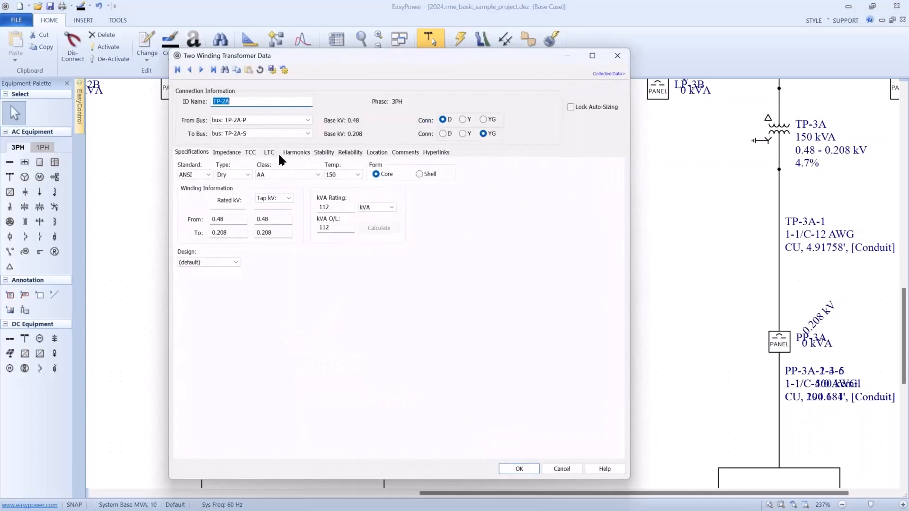
{"action": "left_click", "coordinate": [276, 152]}
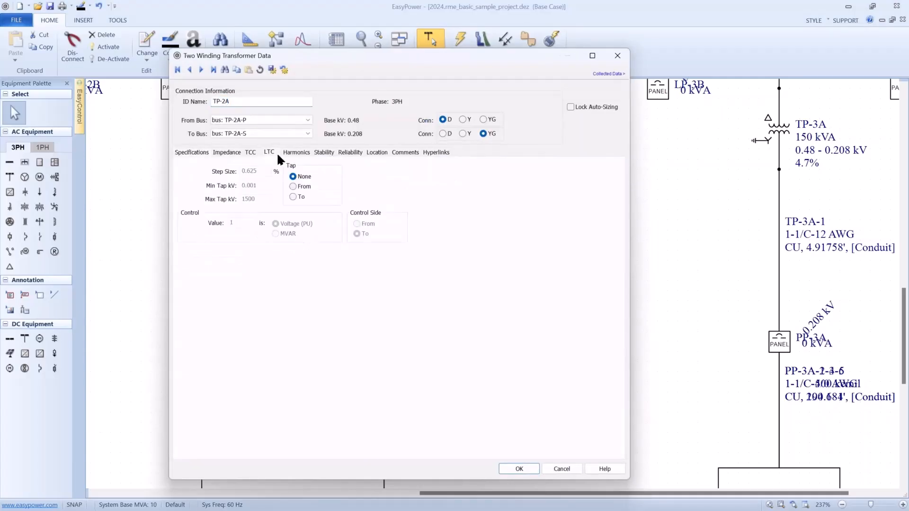
{"action": "left_click", "coordinate": [291, 186]}
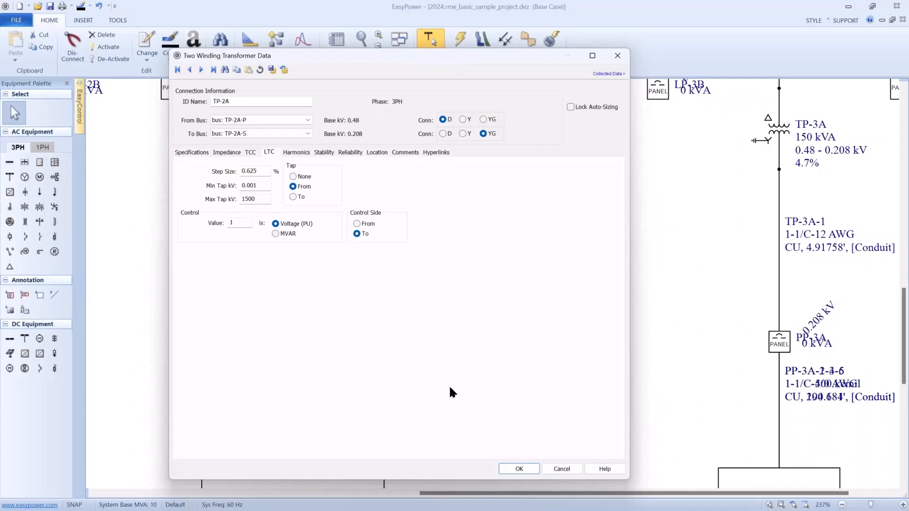
{"action": "left_click", "coordinate": [510, 466]}
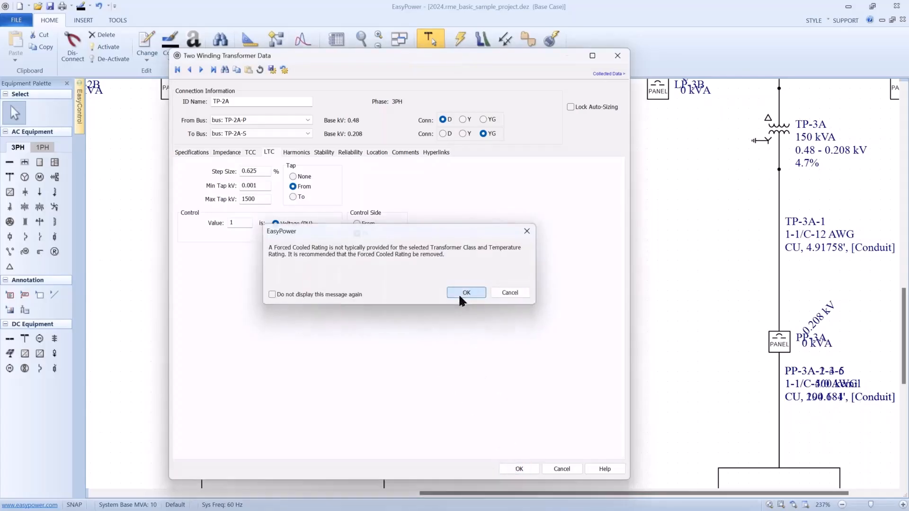
{"action": "left_click", "coordinate": [460, 297]}
- Set transformer TP-3A's LTC tap to From and accept the forced cooled rating notice
{"action": "left_click_drag", "start_coordinate": [463, 280], "coordinate": [308, 279]}
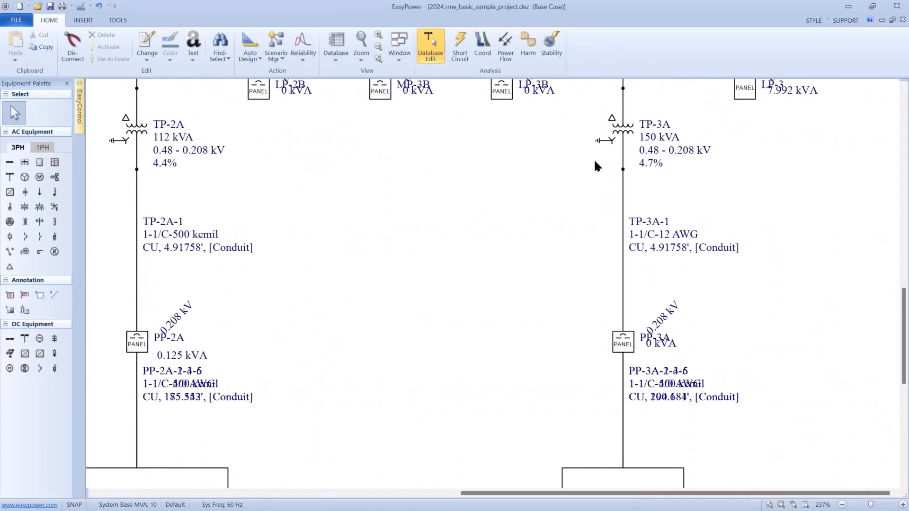
{"action": "left_click", "coordinate": [626, 133]}
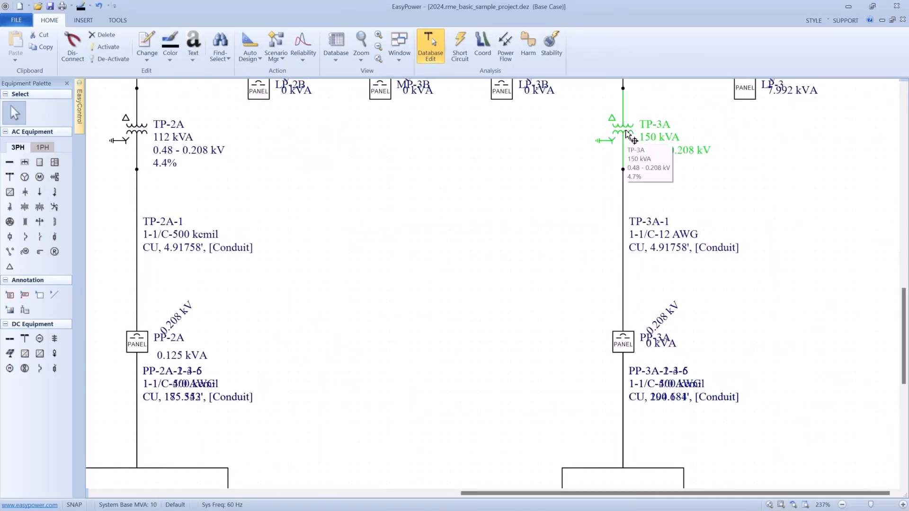
{"action": "key", "text": "Escape"}
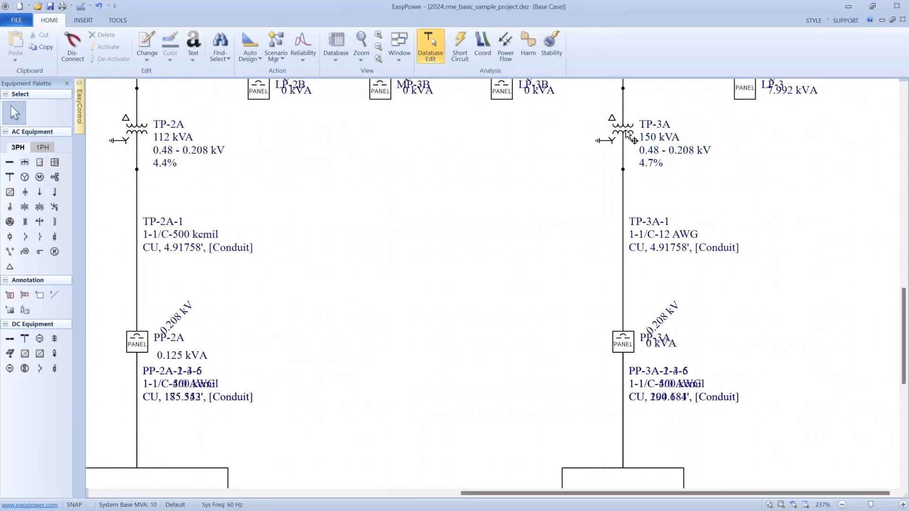
{"action": "double_click", "coordinate": [625, 131]}
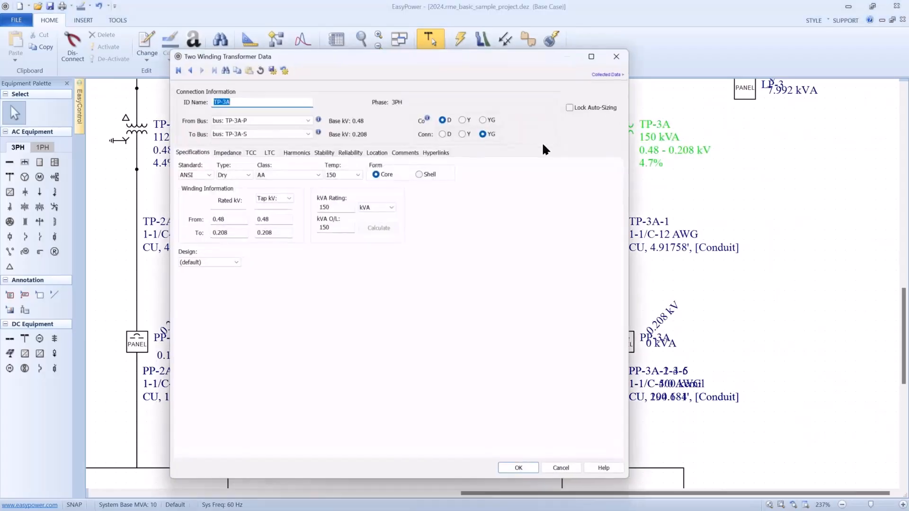
{"action": "left_click", "coordinate": [251, 152]}
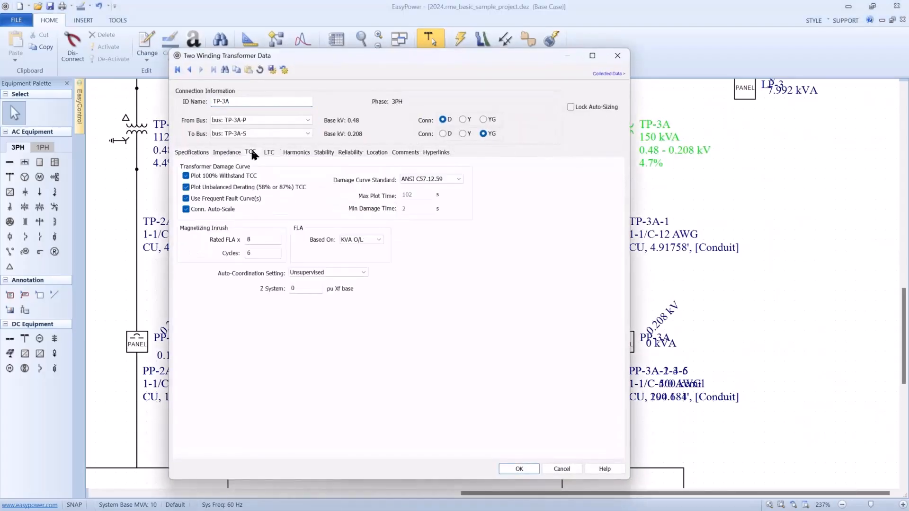
{"action": "left_click", "coordinate": [268, 152]}
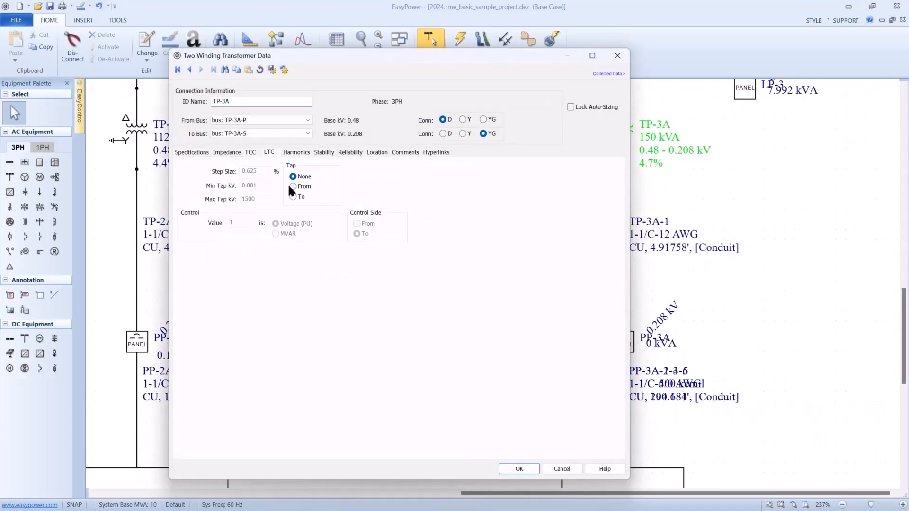
{"action": "left_click", "coordinate": [291, 187]}
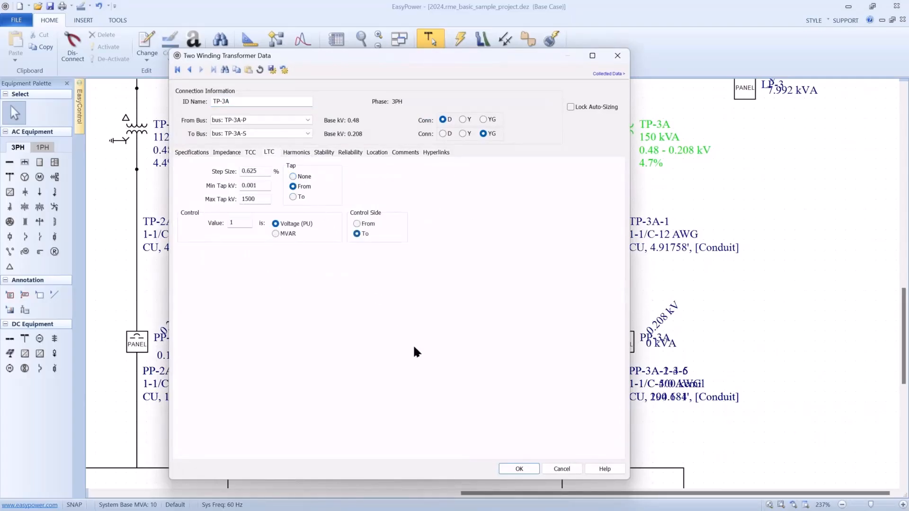
{"action": "left_click", "coordinate": [503, 467]}
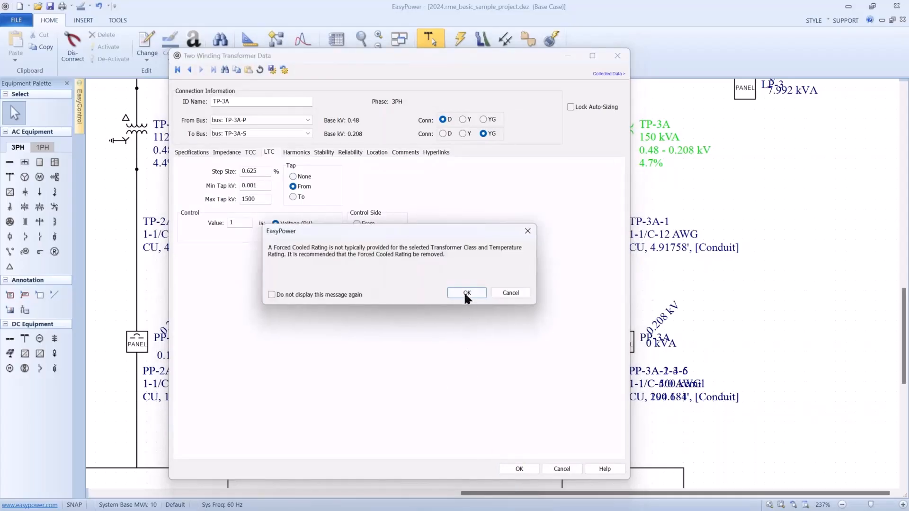
{"action": "left_click", "coordinate": [466, 292]}
- Return to power flow analysis, solve the balanced power flow, and check the tap voltages at TP-2A and the voltage at PP-2A
{"action": "scroll", "coordinate": [463, 291], "scroll_direction": "down", "scroll_amount": 4}
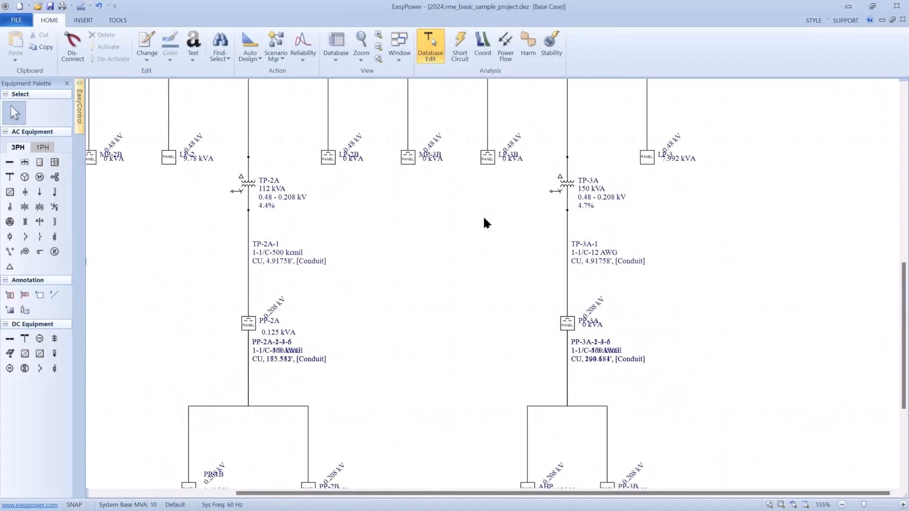
{"action": "left_click", "coordinate": [504, 47]}
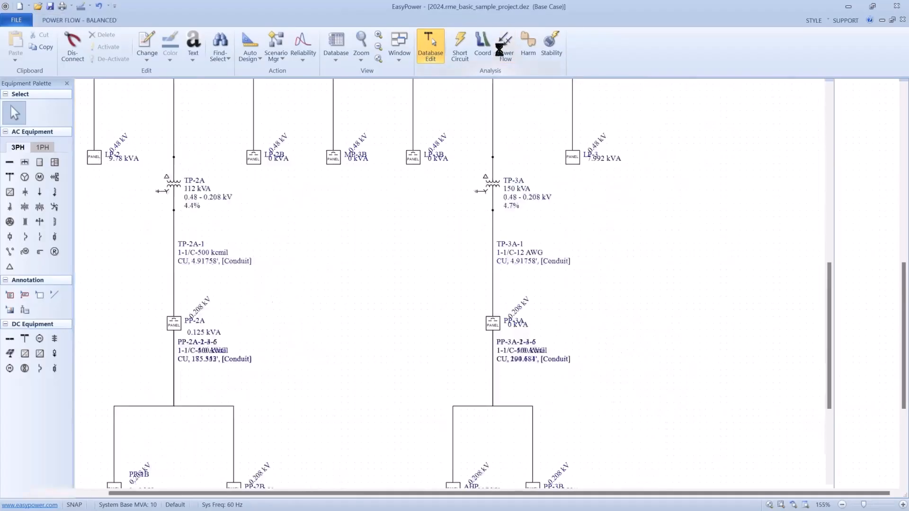
{"action": "left_click", "coordinate": [16, 45]}
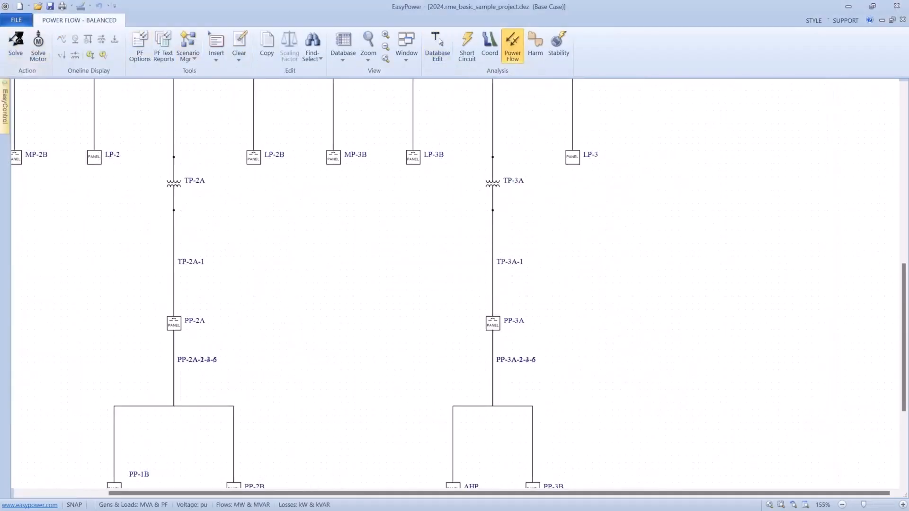
{"action": "scroll", "coordinate": [231, 215], "scroll_direction": "up", "scroll_amount": 3}
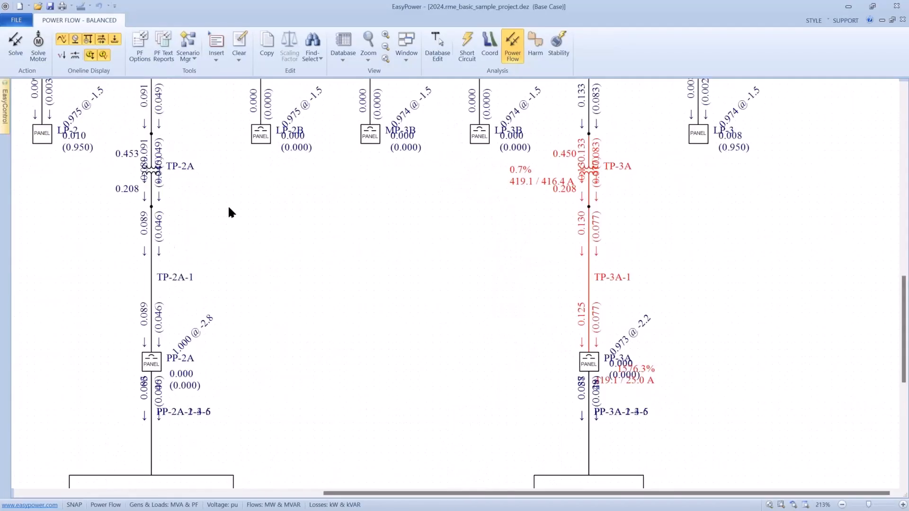
{"action": "left_click_drag", "start_coordinate": [227, 209], "coordinate": [367, 244]}
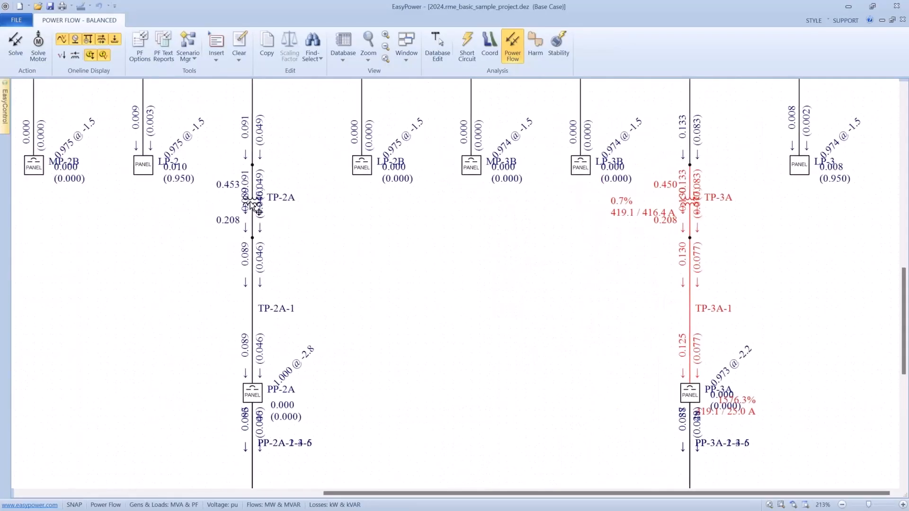
{"action": "left_click_drag", "start_coordinate": [227, 217], "coordinate": [206, 225]}
- Move TP-3A's overload label clear of its voltage labels and check the overload on cable TP-3A-1 down to PP-3A
{"action": "left_click_drag", "start_coordinate": [412, 228], "coordinate": [258, 234]}
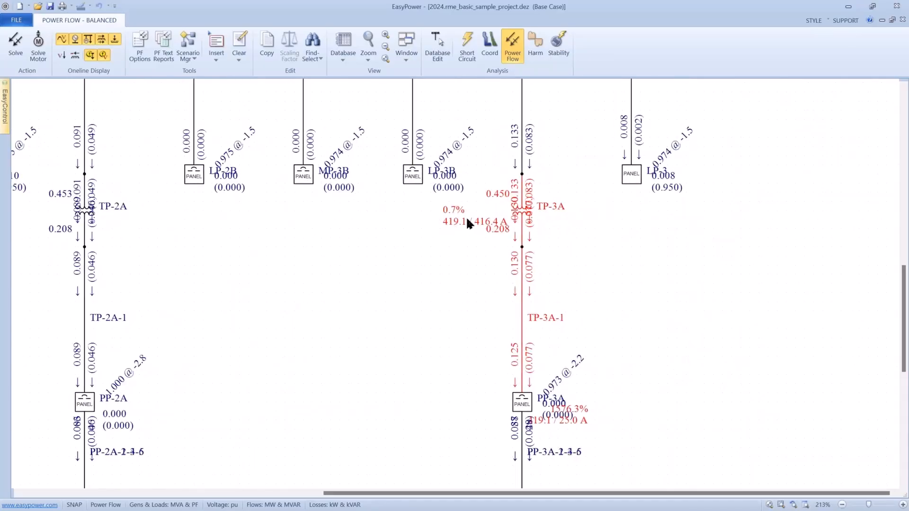
{"action": "left_click_drag", "start_coordinate": [466, 216], "coordinate": [433, 237]}
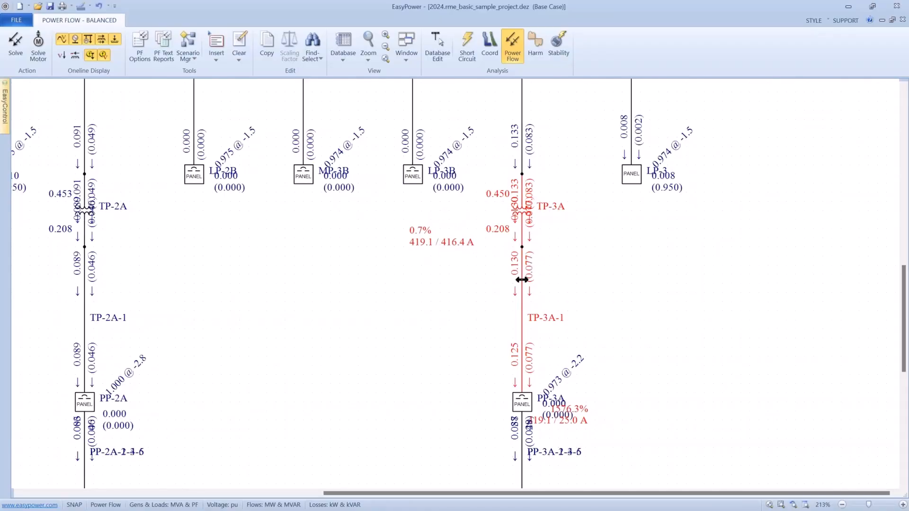
{"action": "left_click_drag", "start_coordinate": [559, 272], "coordinate": [526, 208]}
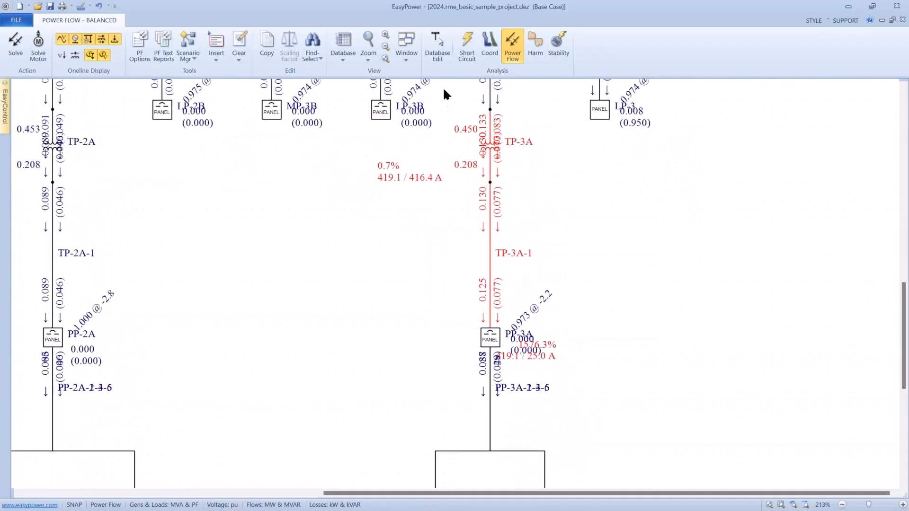
- Switch to database editing and set cable TP-3A-1 to 2 conductors per phase, with automatic rating calculation turned off
{"action": "left_click", "coordinate": [437, 47]}
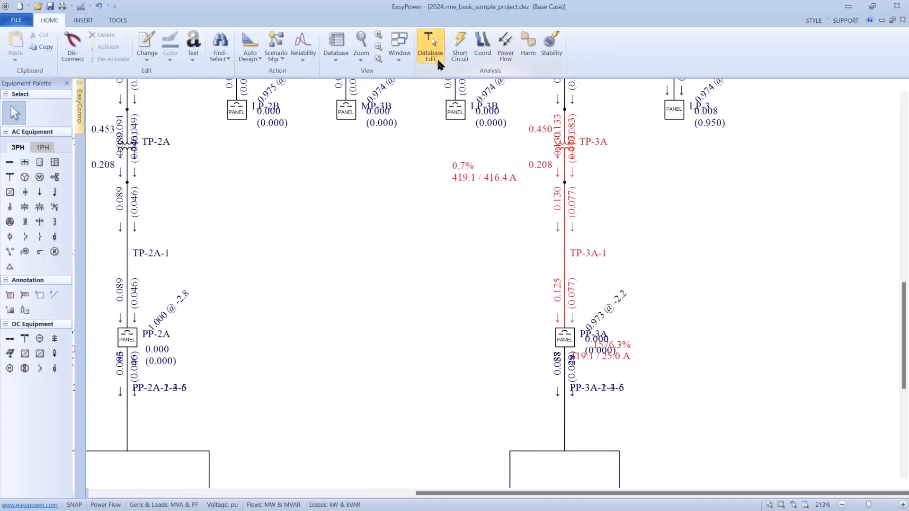
{"action": "left_click", "coordinate": [563, 242]}
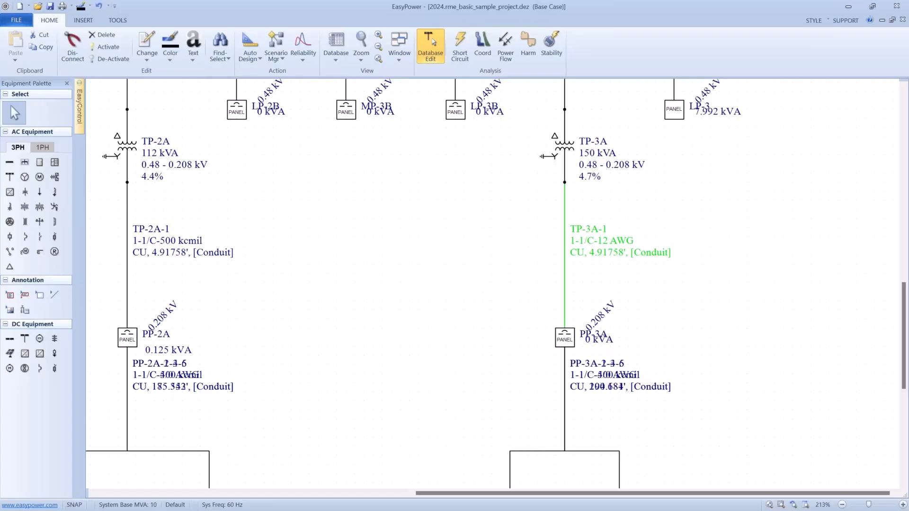
{"action": "double_click", "coordinate": [564, 248]}
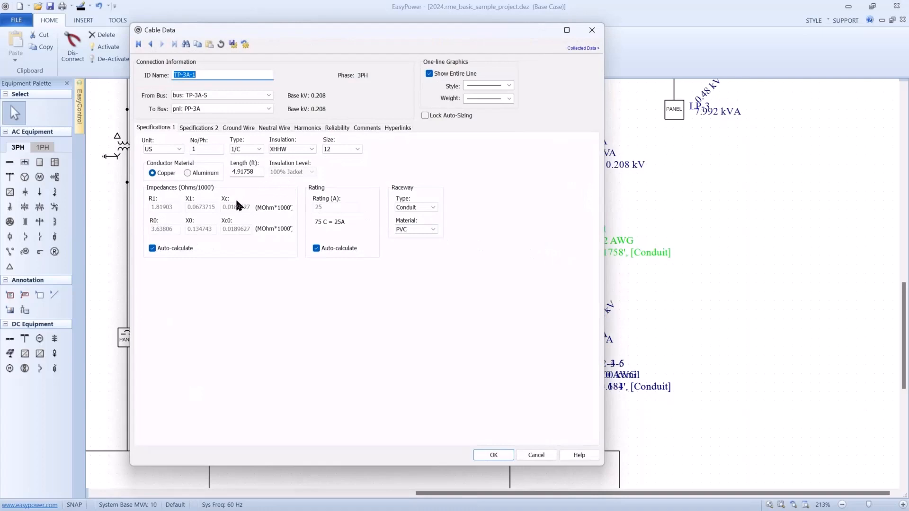
{"action": "left_click", "coordinate": [316, 248]}
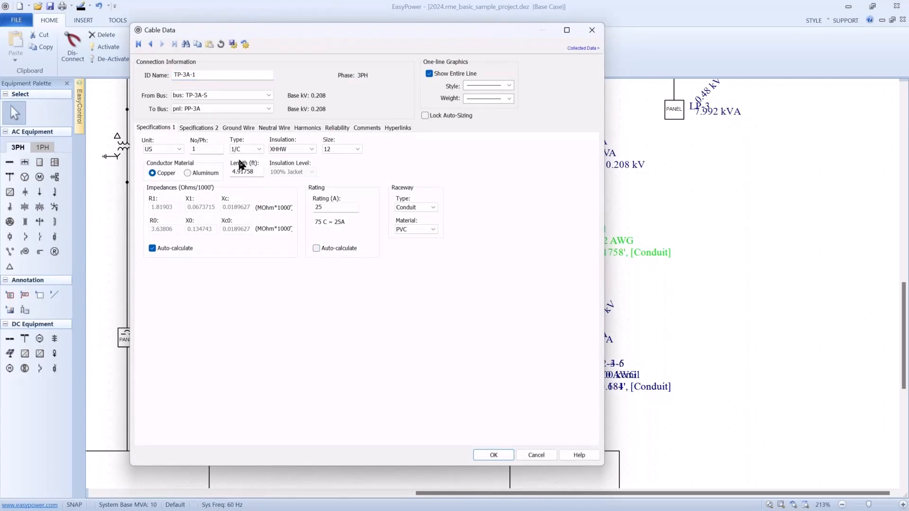
{"action": "double_click", "coordinate": [194, 149]}
{"action": "type", "text": "2"}
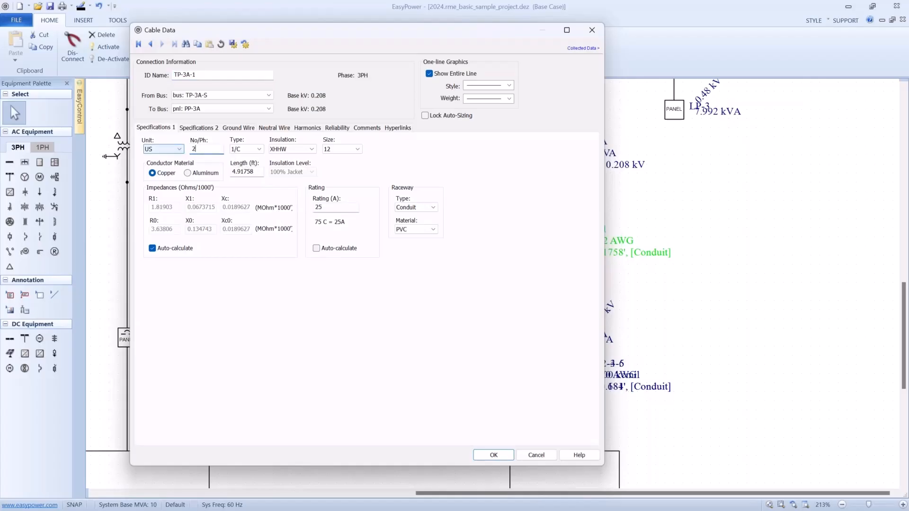
- Set cable TP-3A-1's size to 500 with its rating auto-calculated, and accept the cable data and the impedance length notice
{"action": "left_click", "coordinate": [362, 150]}
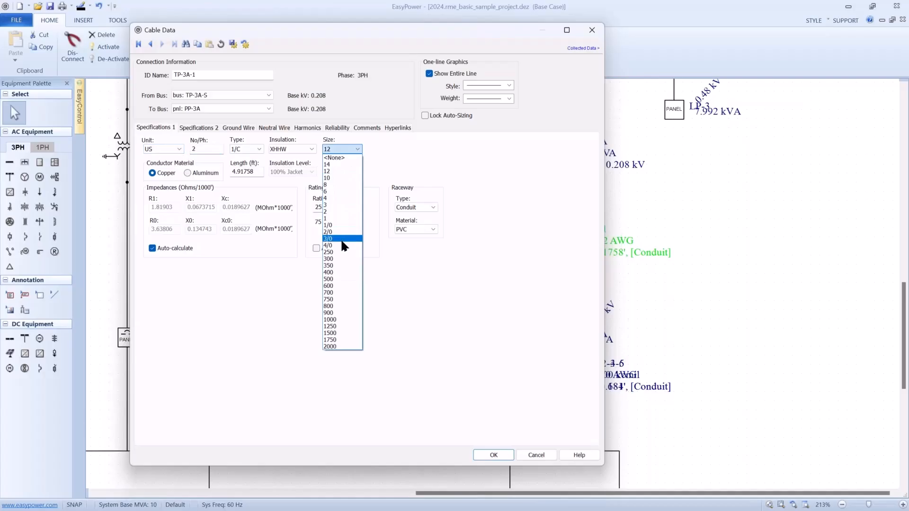
{"action": "left_click", "coordinate": [339, 252]}
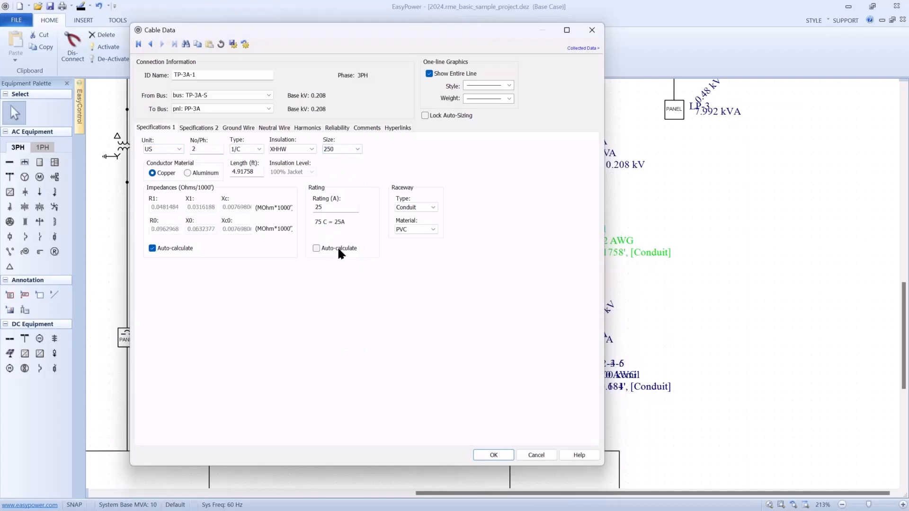
{"action": "left_click", "coordinate": [322, 248]}
{"action": "left_click", "coordinate": [353, 150]}
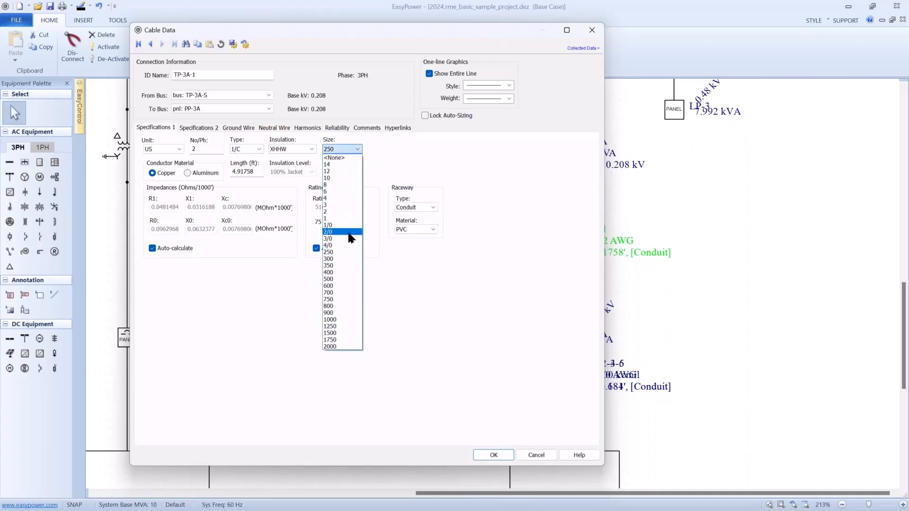
{"action": "left_click", "coordinate": [340, 278]}
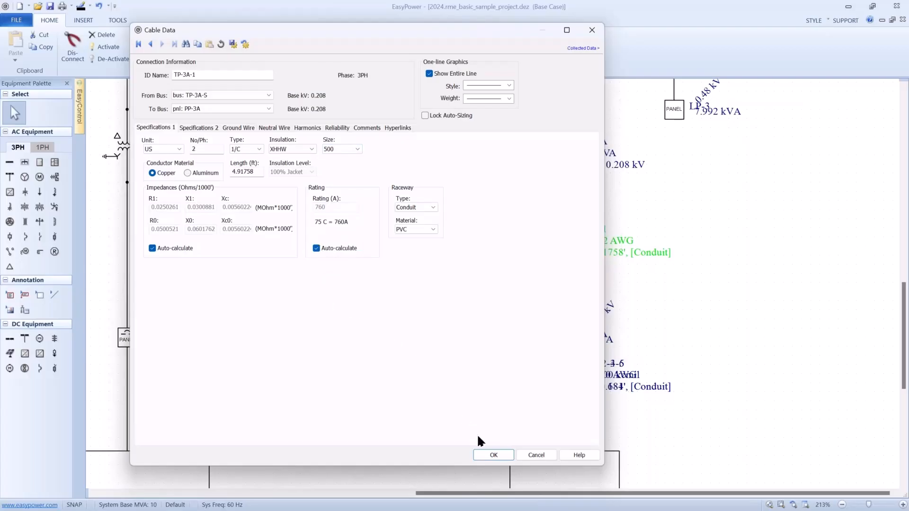
{"action": "left_click", "coordinate": [489, 457]}
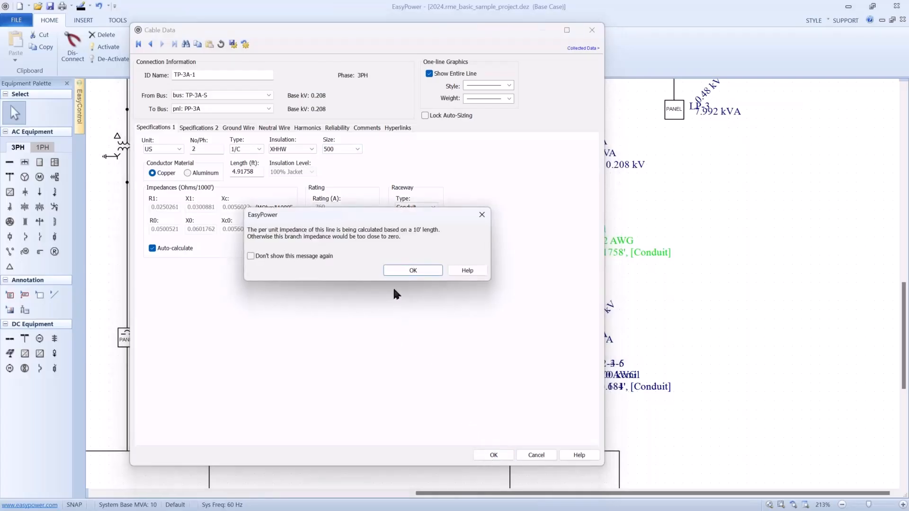
{"action": "left_click", "coordinate": [395, 271]}
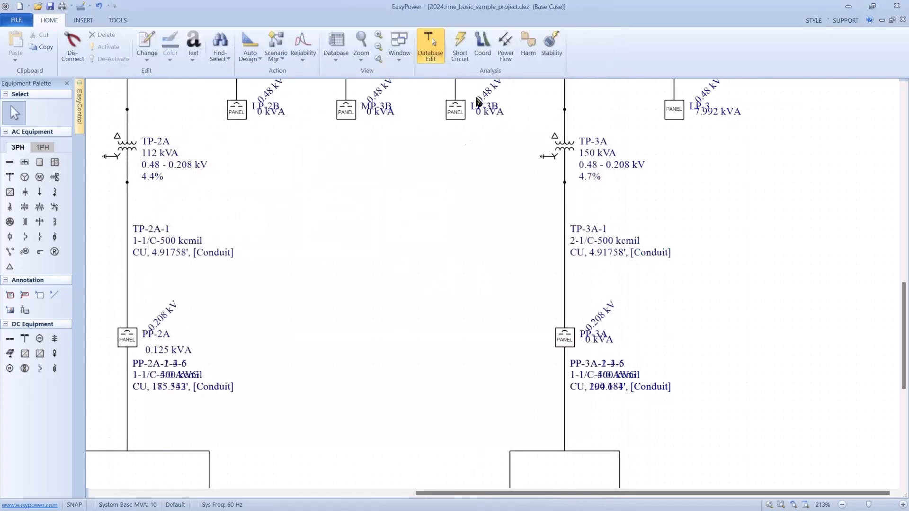
- Return to power flow analysis and solve the balanced power flow with the resized TP-3A-1 cable
{"action": "left_click", "coordinate": [505, 47]}
{"action": "left_click", "coordinate": [16, 44]}
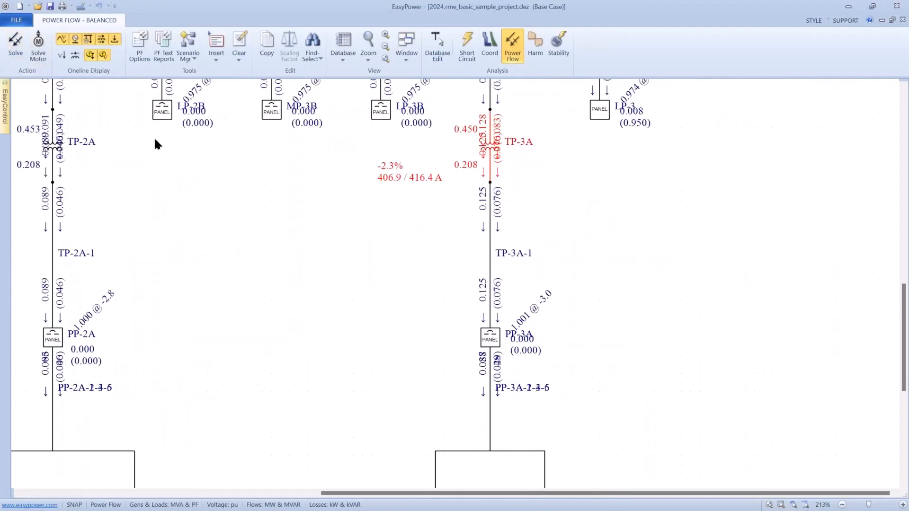
- Temporarily set the panel scaling factor to 65% for the equipment downstream of TP-2A and TP-3A, and confirm the change
{"action": "left_click_drag", "start_coordinate": [385, 172], "coordinate": [389, 211]}
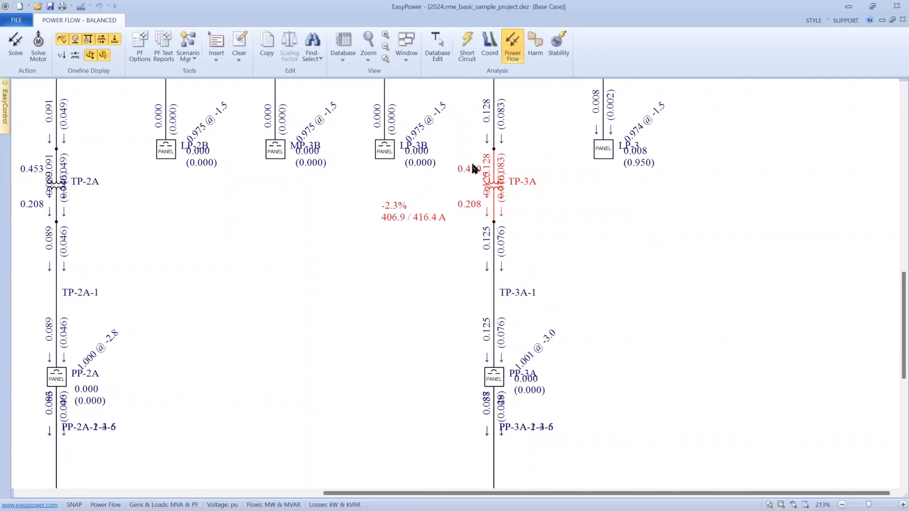
{"action": "scroll", "coordinate": [473, 191], "scroll_direction": "down", "scroll_amount": 4}
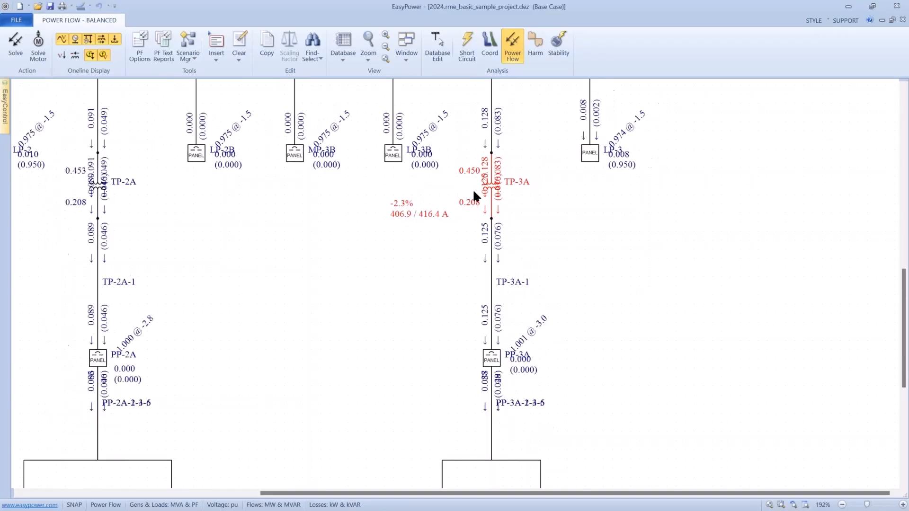
{"action": "scroll", "coordinate": [462, 202], "scroll_direction": "down", "scroll_amount": 3}
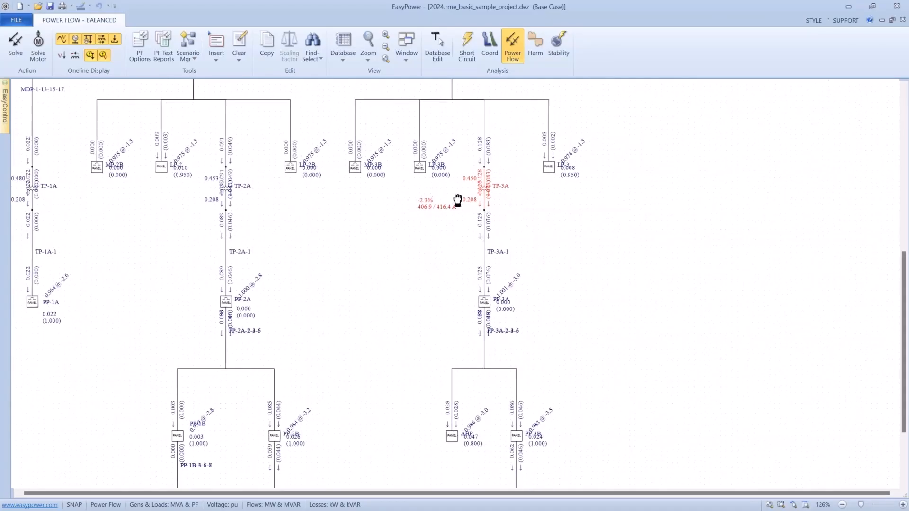
{"action": "scroll", "coordinate": [411, 193], "scroll_direction": "down", "scroll_amount": 3}
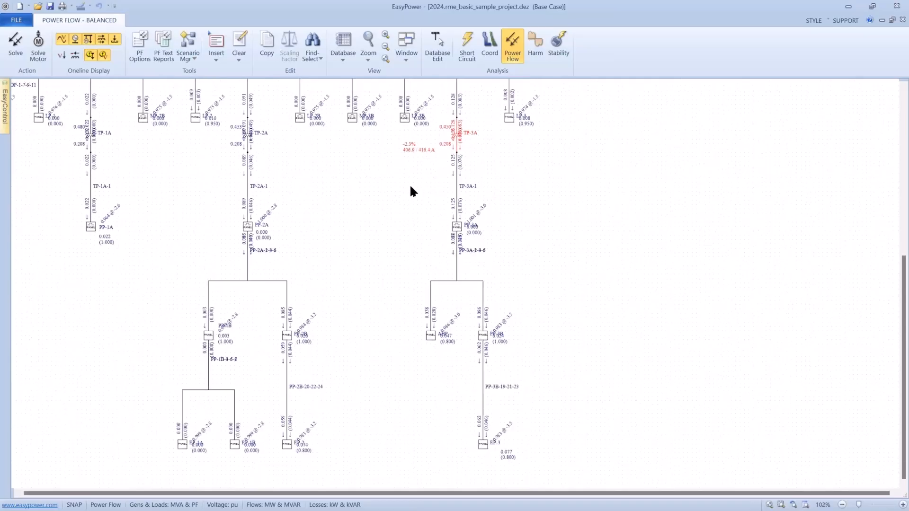
{"action": "left_click_drag", "start_coordinate": [404, 191], "coordinate": [391, 139]}
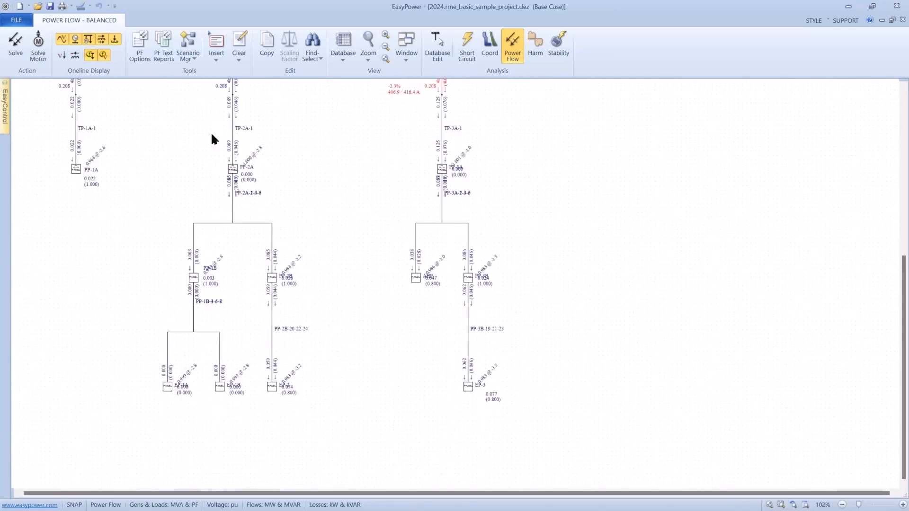
{"action": "left_click_drag", "start_coordinate": [133, 144], "coordinate": [508, 409]}
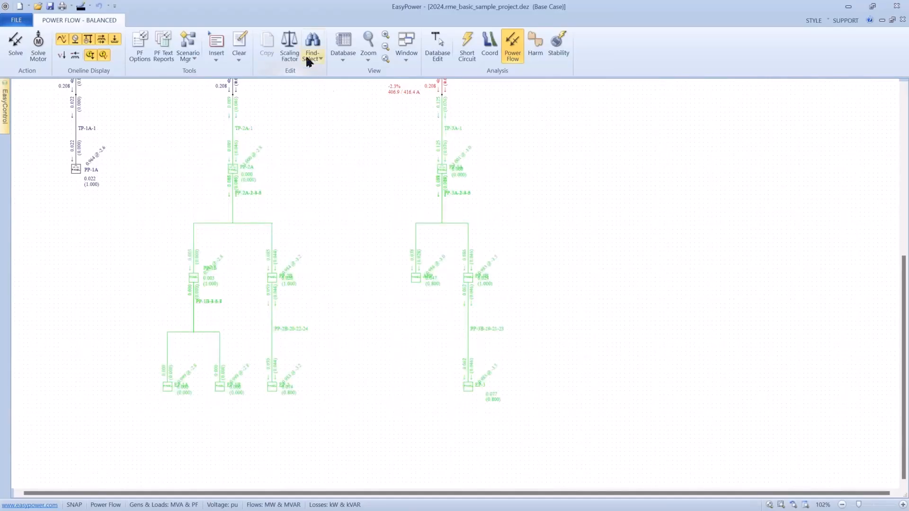
{"action": "left_click", "coordinate": [290, 51]}
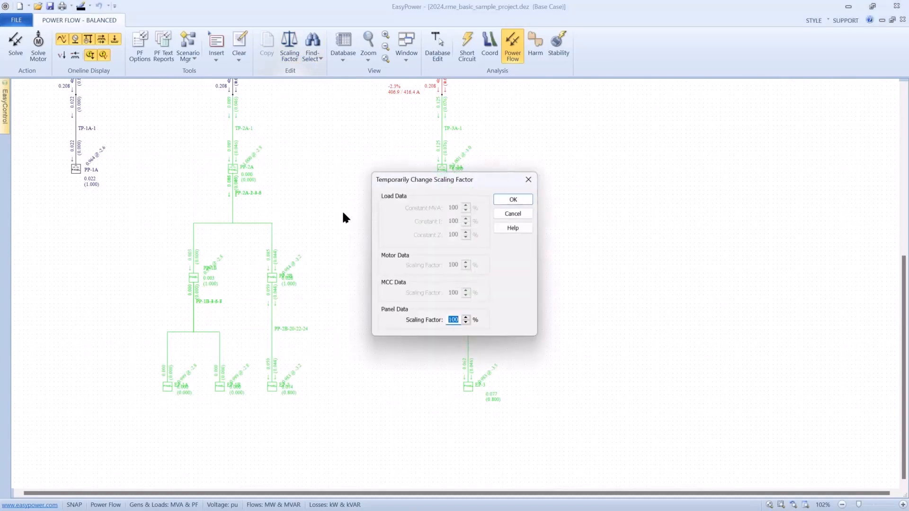
{"action": "type", "text": "65"}
{"action": "left_click", "coordinate": [516, 199]}
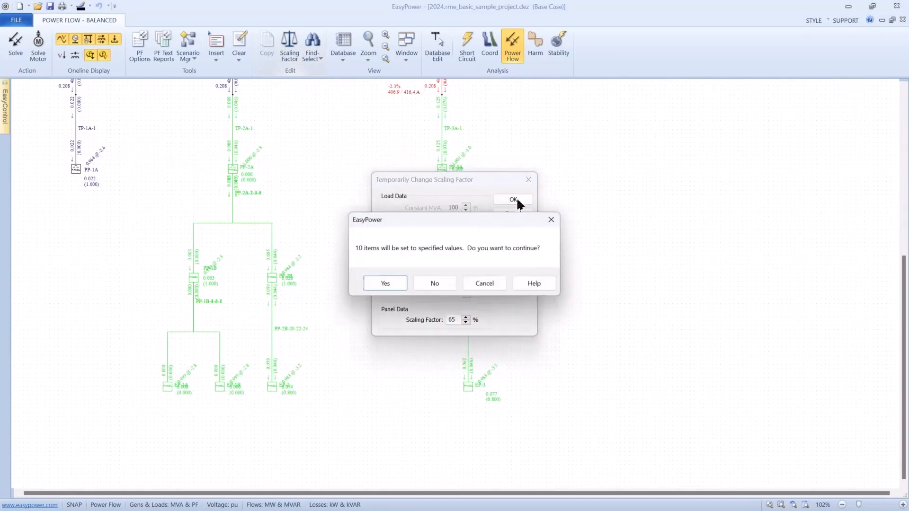
{"action": "left_click", "coordinate": [385, 283]}
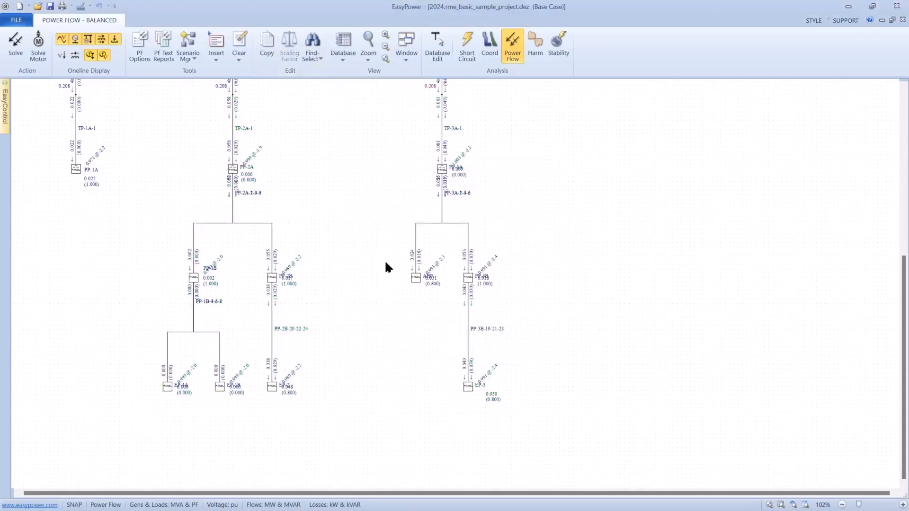
- Add the Voltage Drop summary to the power flow text reports and show branch voltage drops on the one-line
{"action": "scroll", "coordinate": [404, 299], "scroll_direction": "down", "scroll_amount": 2}
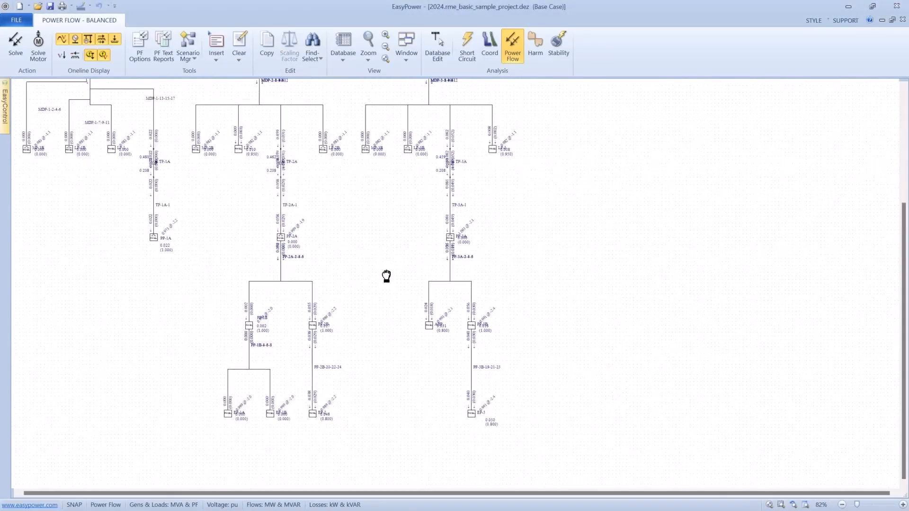
{"action": "scroll", "coordinate": [450, 293], "scroll_direction": "down", "scroll_amount": 3}
{"action": "left_click_drag", "start_coordinate": [425, 271], "coordinate": [402, 289]}
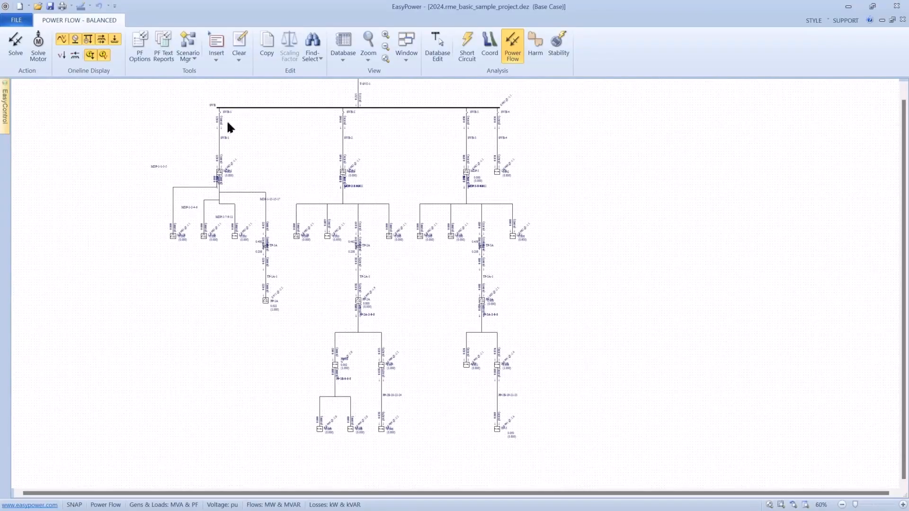
{"action": "left_click", "coordinate": [164, 47]}
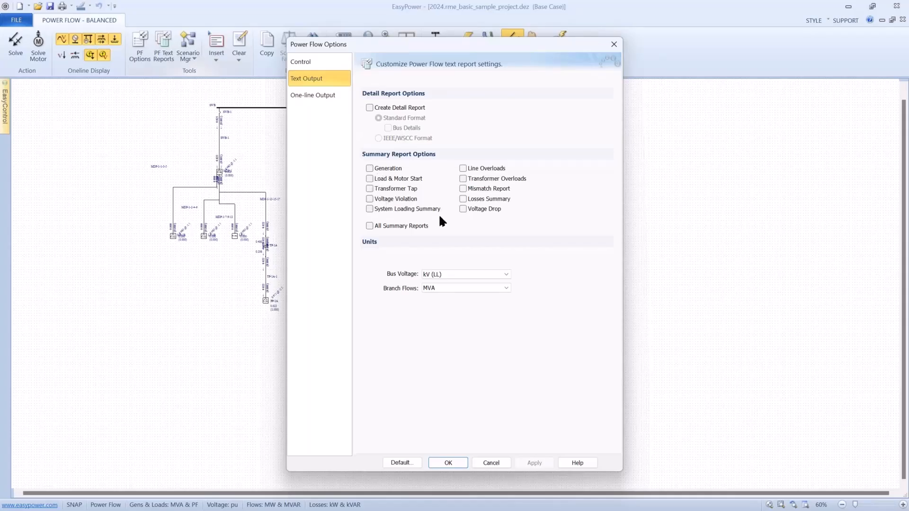
{"action": "left_click", "coordinate": [461, 211]}
{"action": "left_click", "coordinate": [440, 463]}
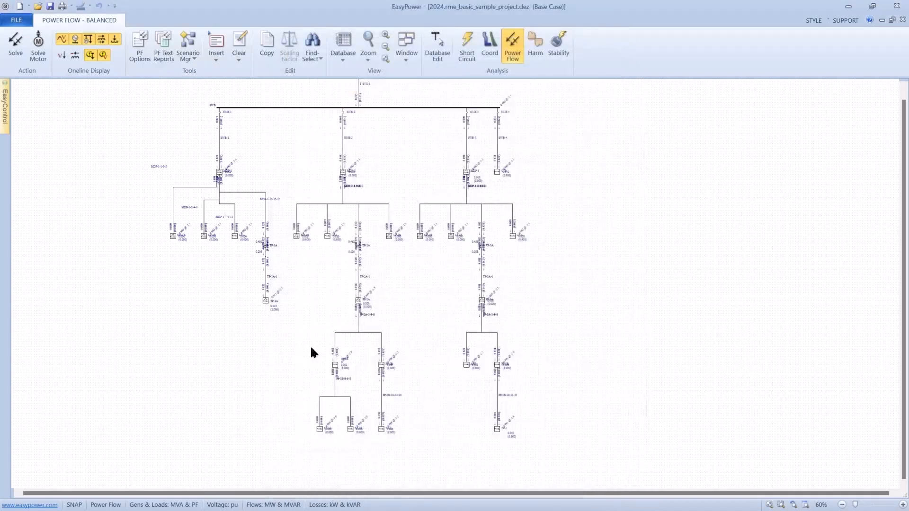
{"action": "left_click", "coordinate": [63, 55]}
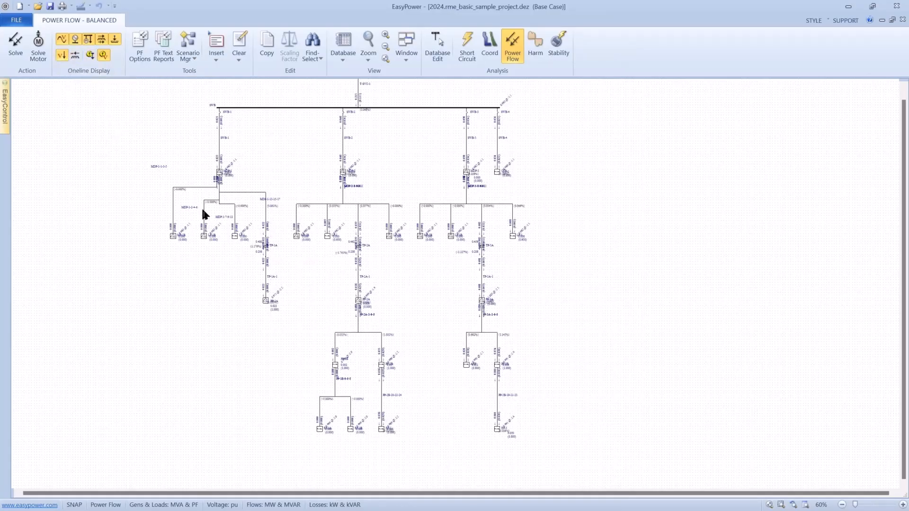
{"action": "scroll", "coordinate": [202, 213], "scroll_direction": "up", "scroll_amount": 3}
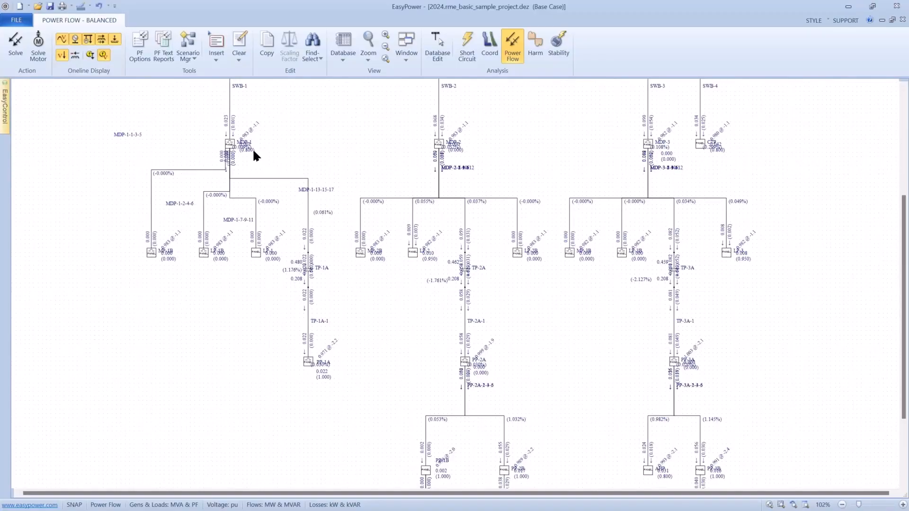
- Open the Power Flow Summary Report, review its voltage drop table, and close the report
{"action": "left_click", "coordinate": [405, 60]}
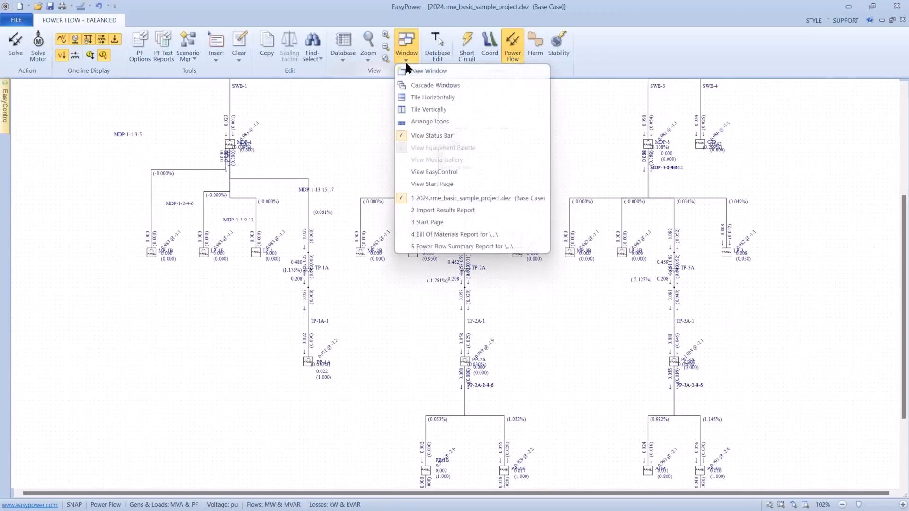
{"action": "left_click", "coordinate": [427, 246]}
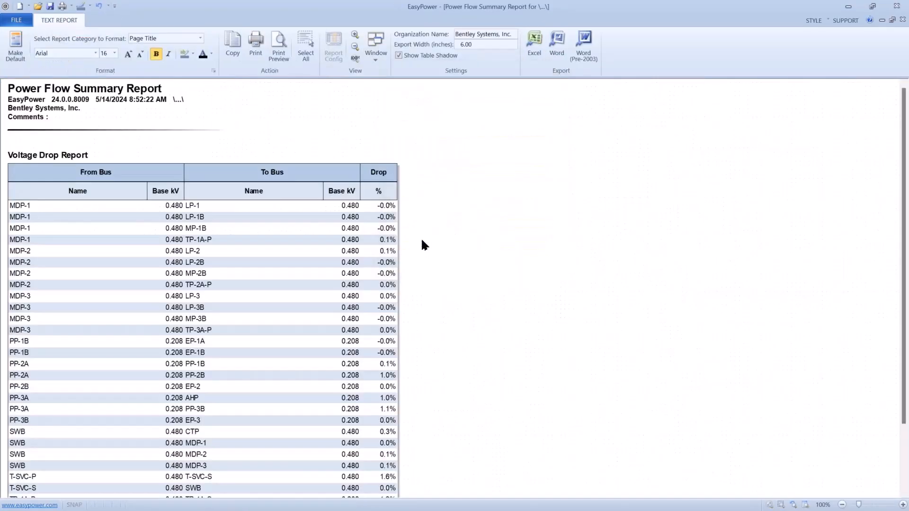
{"action": "scroll", "coordinate": [420, 232], "scroll_direction": "down", "scroll_amount": 1}
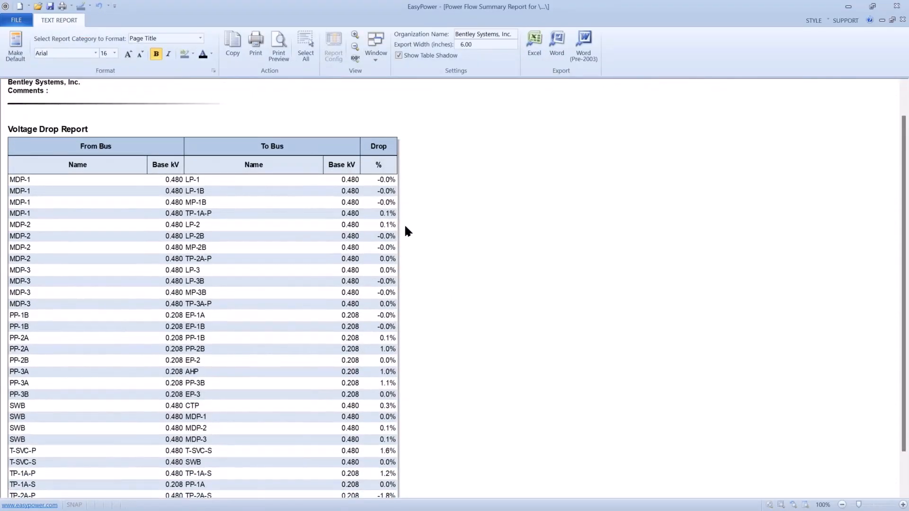
{"action": "scroll", "coordinate": [405, 226], "scroll_direction": "down", "scroll_amount": 1}
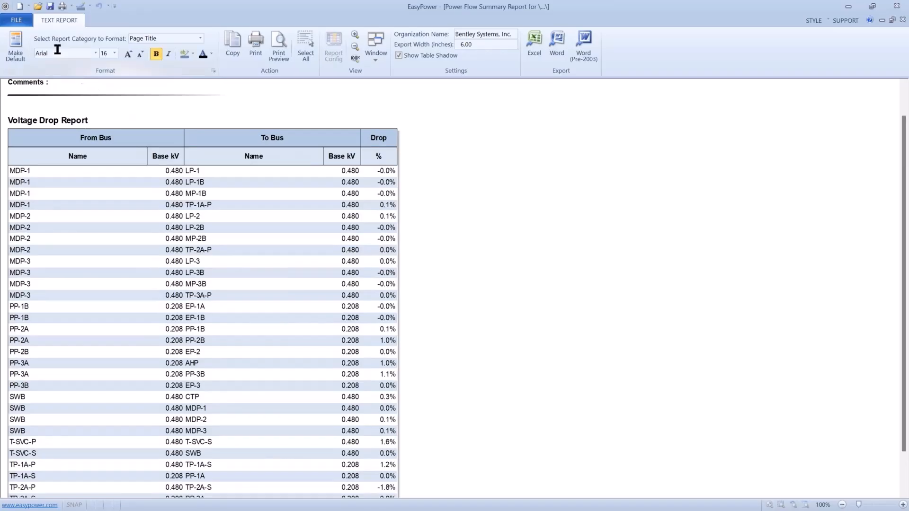
{"action": "left_click", "coordinate": [18, 22]}
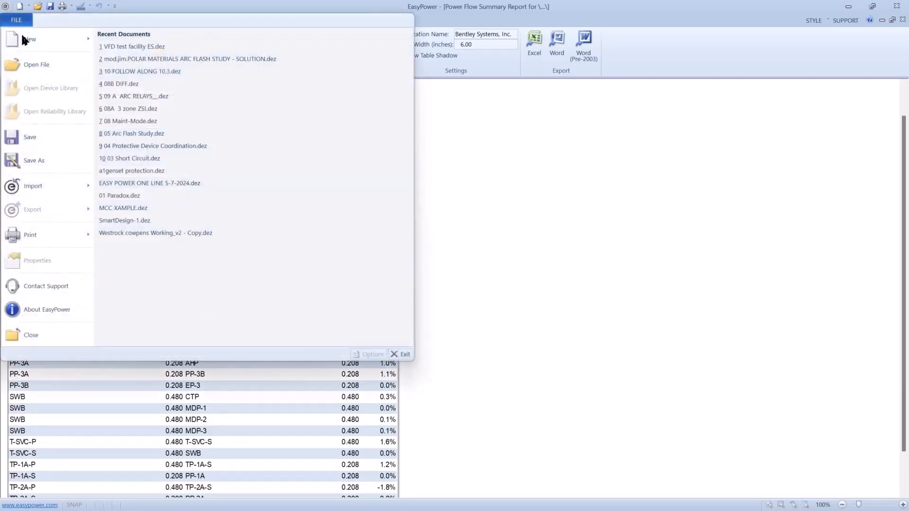
{"action": "left_click", "coordinate": [11, 334]}
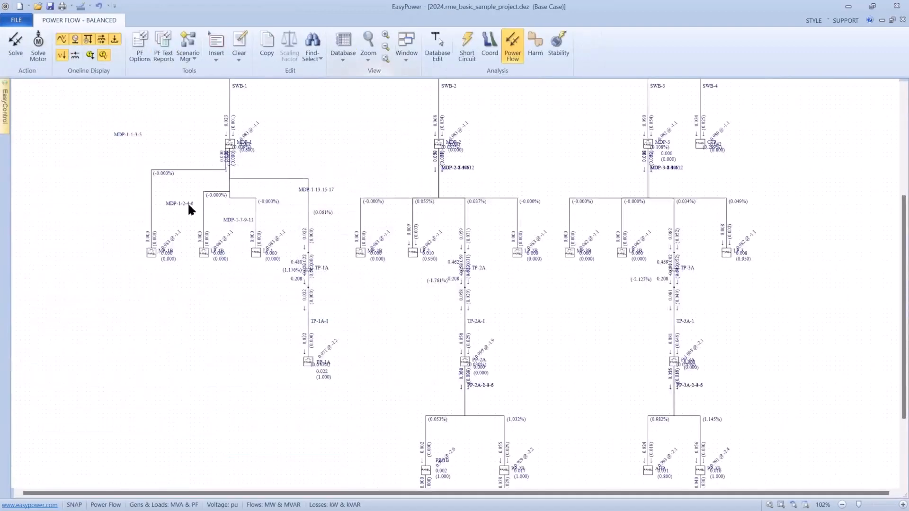
- Switch to database editing with temporary changes saved, and export all results and equipment sizes for Revit Integrator, replacing 2024.rme_basic_sample_project.ezp2rvt in Revit Demo
{"action": "left_click", "coordinate": [435, 53]}
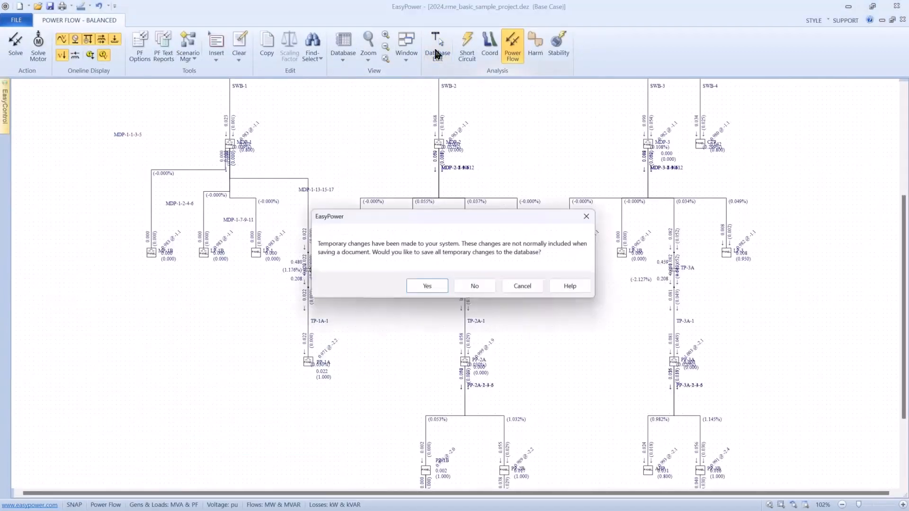
{"action": "left_click", "coordinate": [419, 284]}
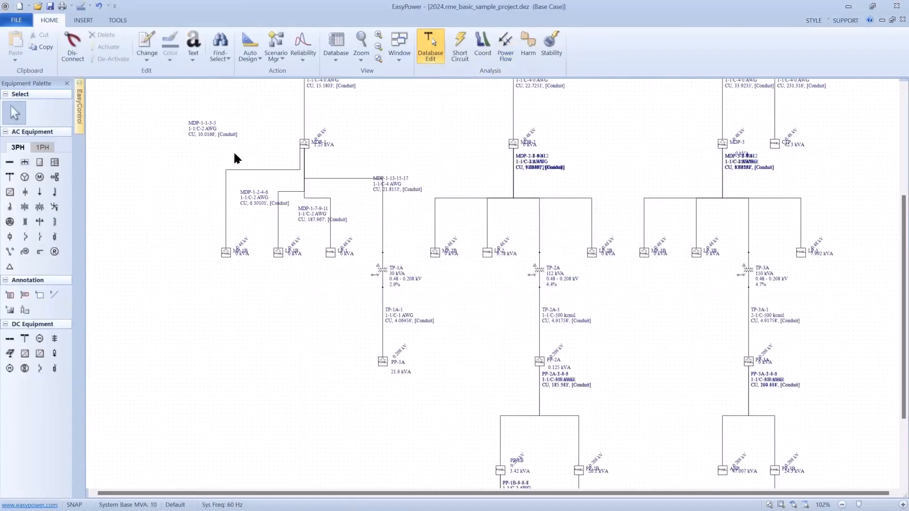
{"action": "left_click", "coordinate": [23, 23]}
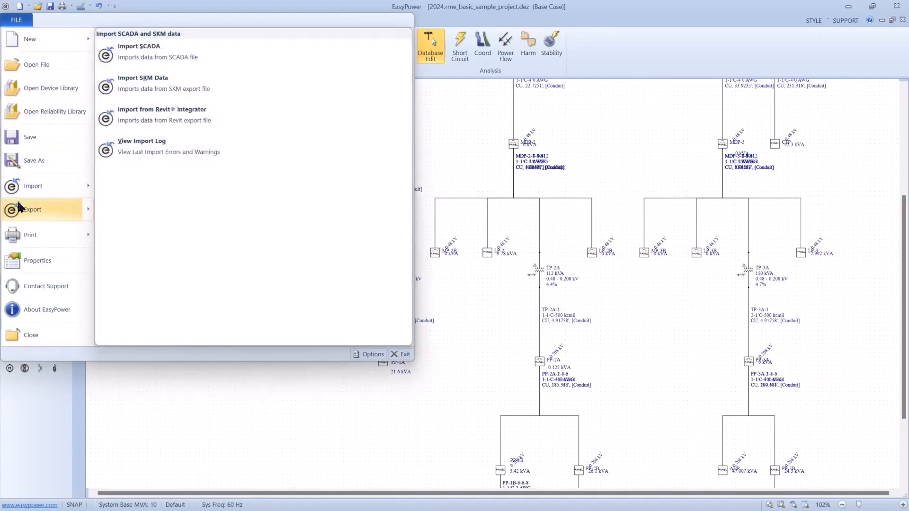
{"action": "mouse_move", "coordinate": [90, 210]}
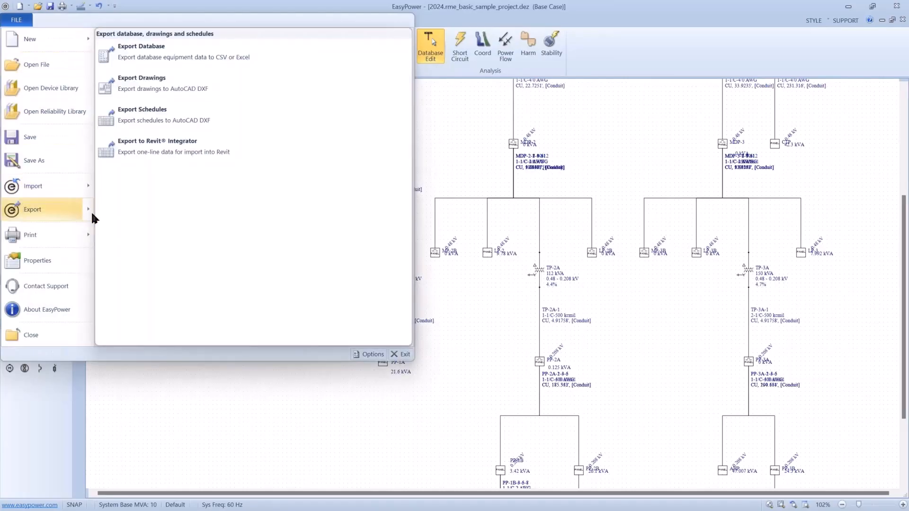
{"action": "left_click", "coordinate": [163, 156]}
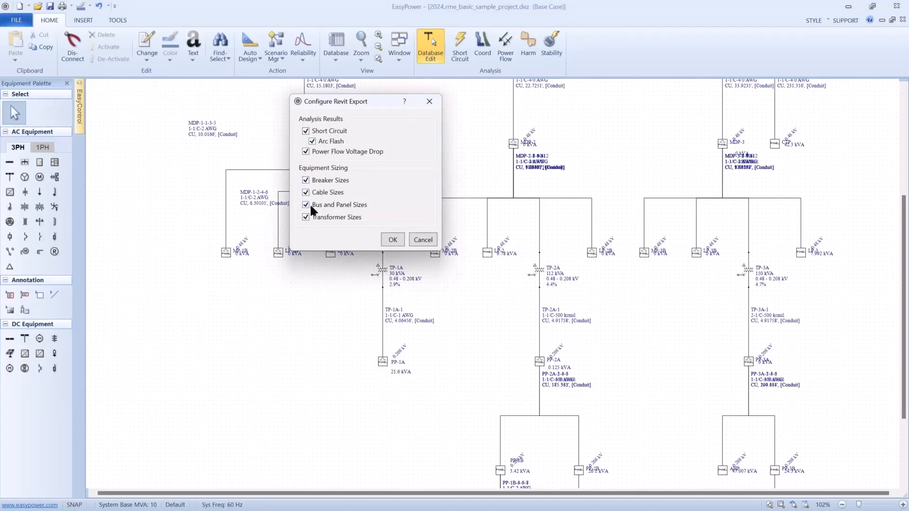
{"action": "left_click", "coordinate": [388, 240]}
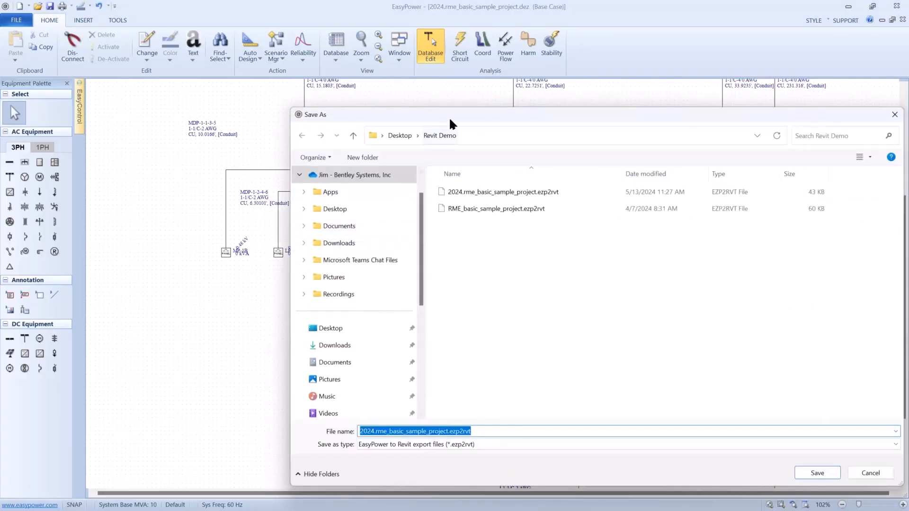
{"action": "left_click_drag", "start_coordinate": [440, 119], "coordinate": [349, 97]}
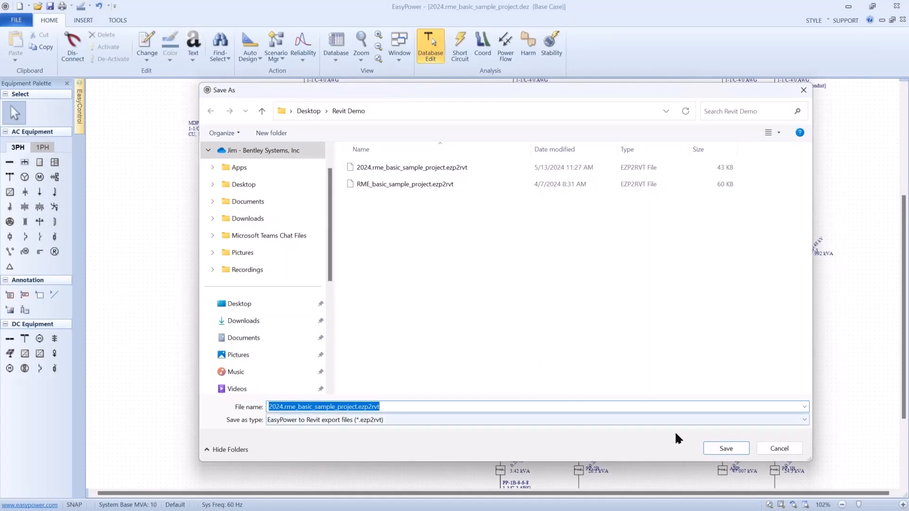
{"action": "left_click", "coordinate": [717, 448]}
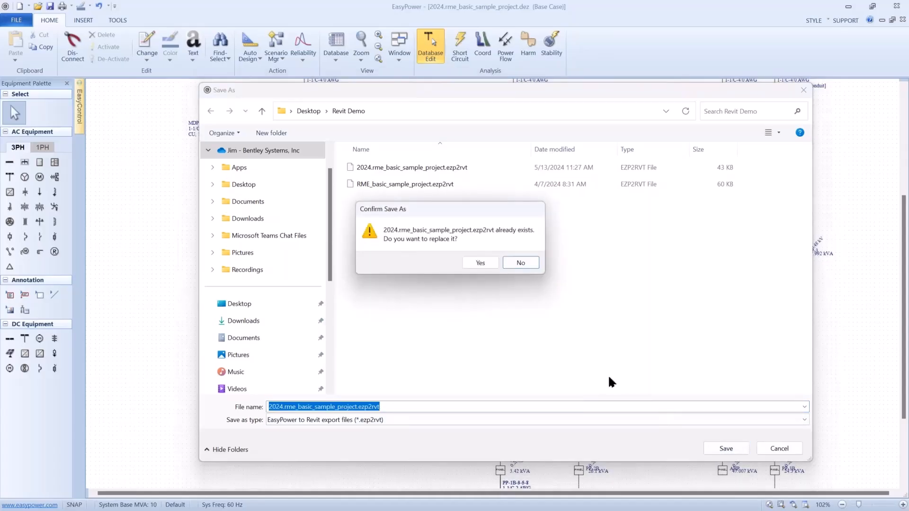
{"action": "left_click", "coordinate": [483, 263]}
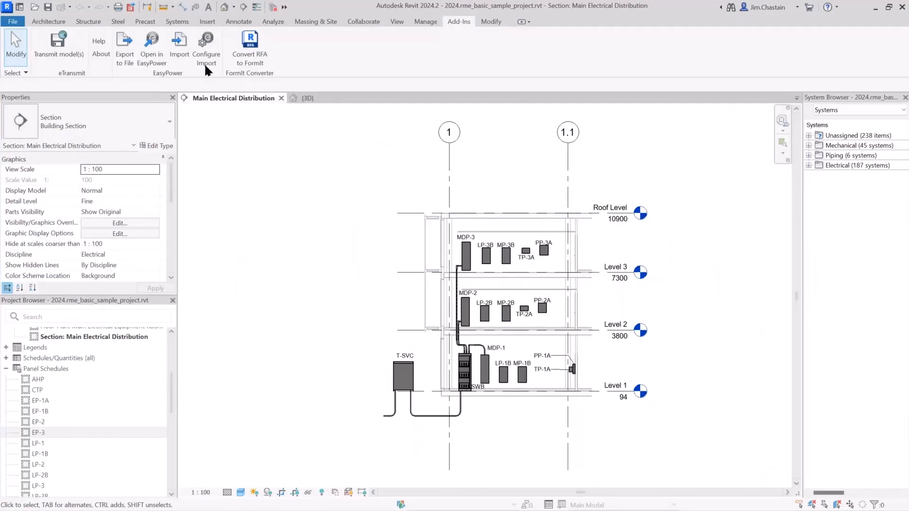
- Switch to Revit and import the EasyPower export file 2024.rme_basic_sample_project.ezp2rvt into the project
{"action": "left_click", "coordinate": [183, 44]}
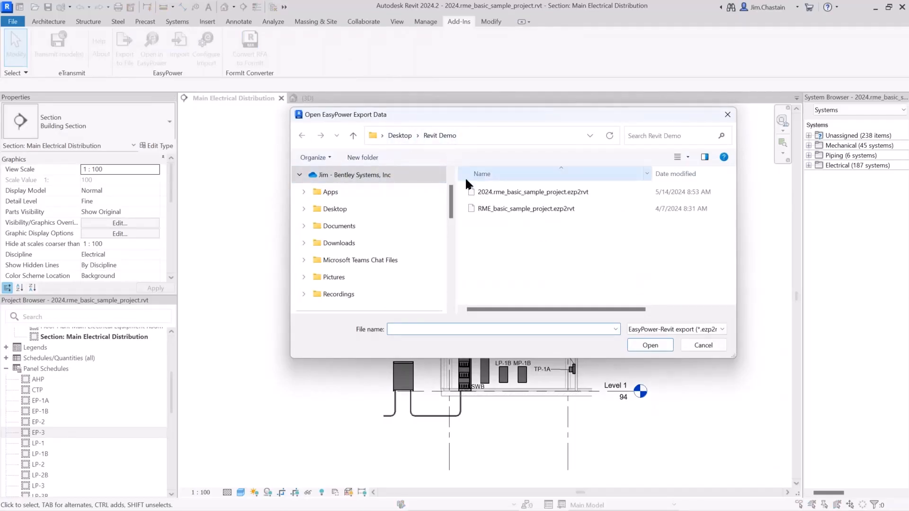
{"action": "left_click", "coordinate": [469, 192]}
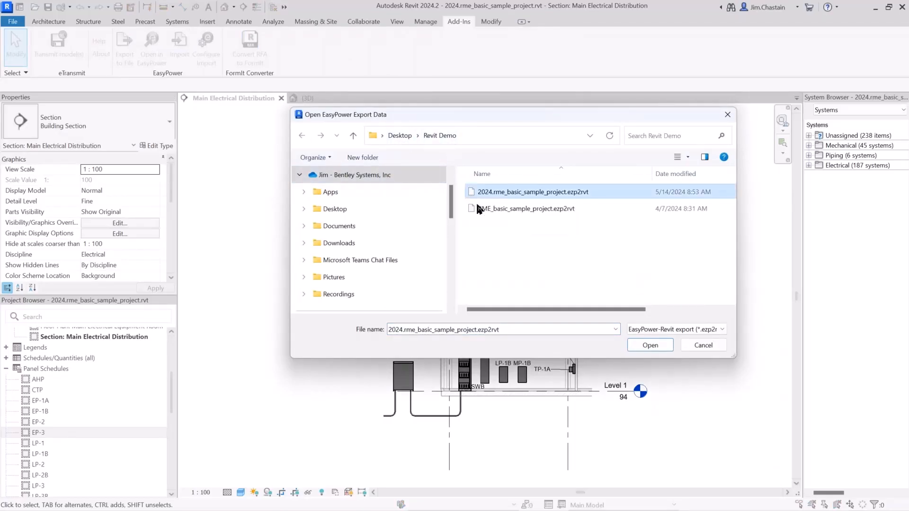
{"action": "left_click", "coordinate": [639, 346]}
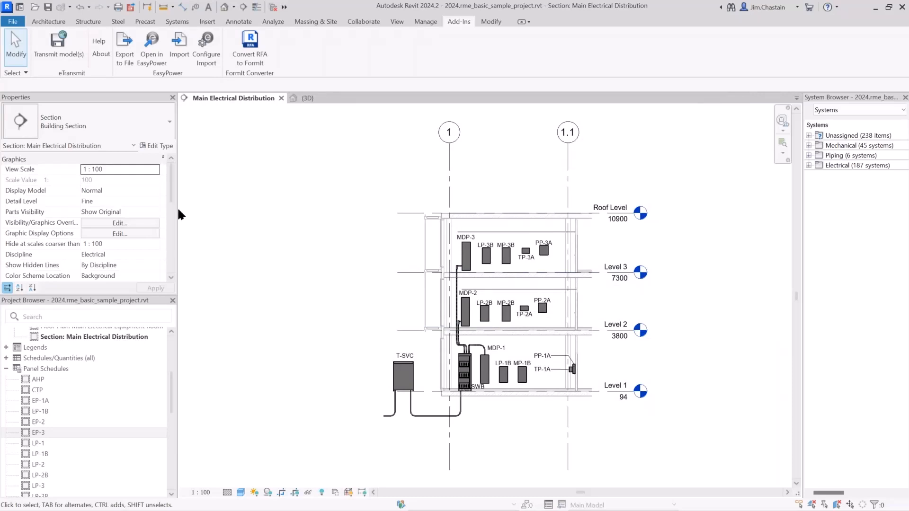
- Widen the element properties display and select panel MDP-3 to examine its imported EasyPower arc flash, voltage and rating values
{"action": "left_click_drag", "start_coordinate": [178, 208], "coordinate": [209, 209]}
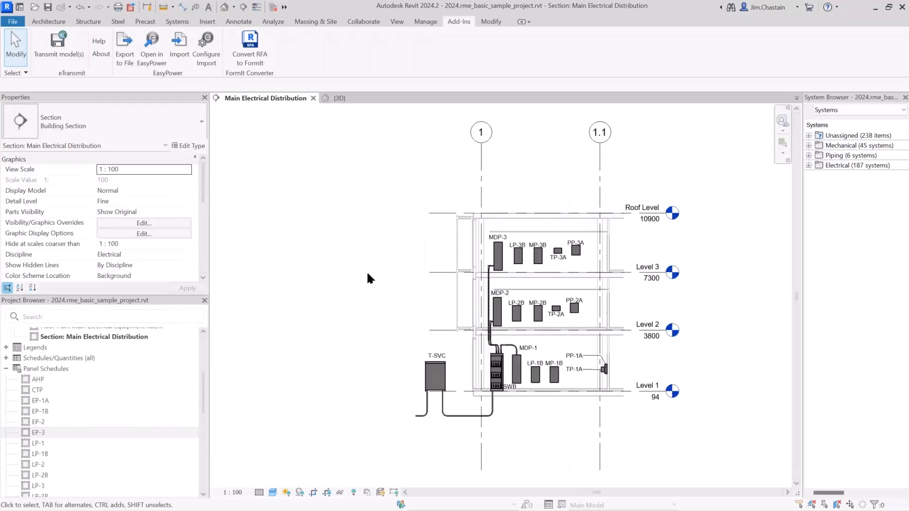
{"action": "left_click", "coordinate": [502, 255]}
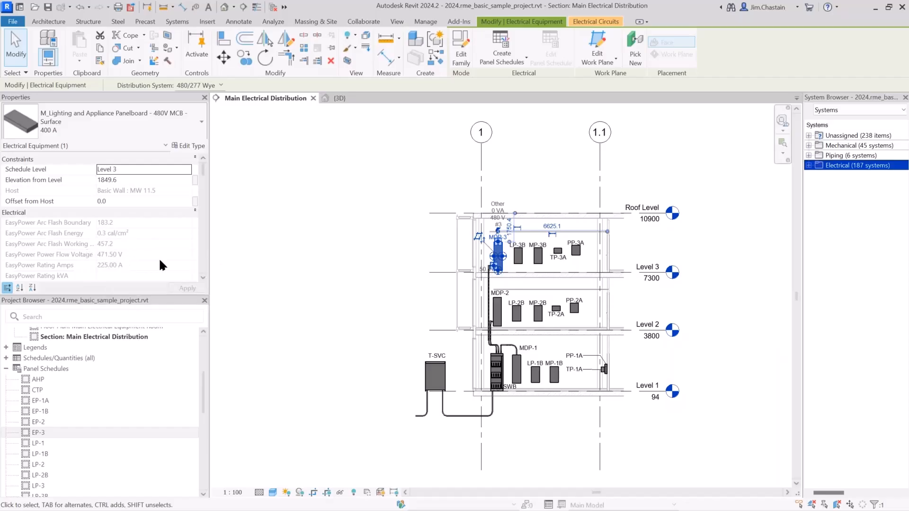
- Examine the remaining electrical load and EasyPower values of MDP-3, and inspect the imported properties of panels LP-3B and MP-3B
{"action": "scroll", "coordinate": [204, 268], "scroll_direction": "down", "scroll_amount": 10}
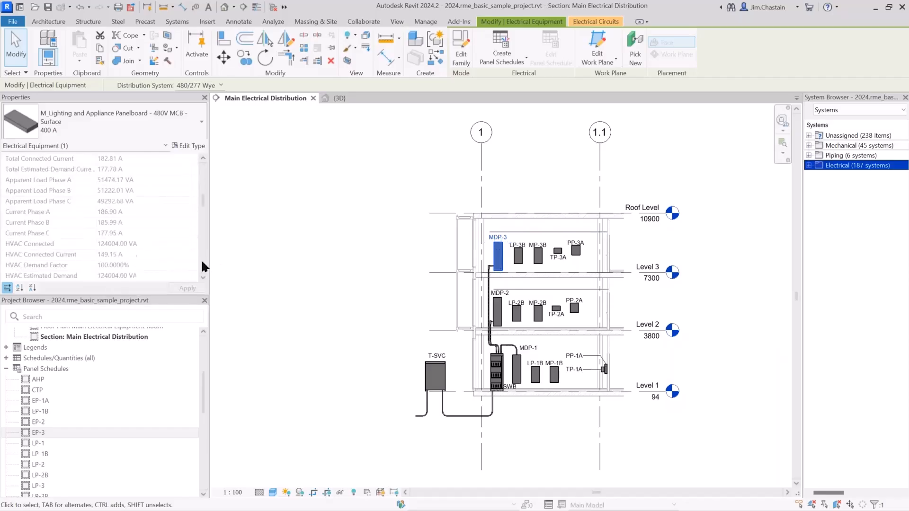
{"action": "scroll", "coordinate": [205, 268], "scroll_direction": "down", "scroll_amount": 4}
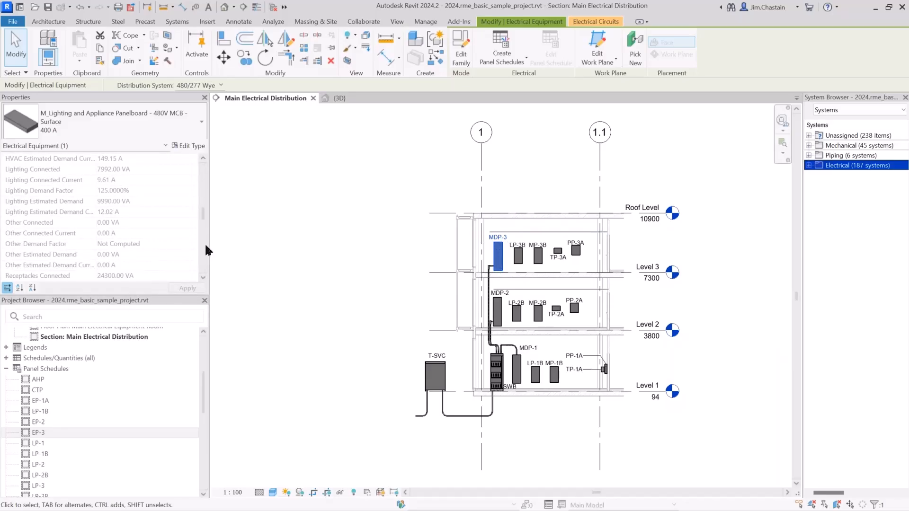
{"action": "left_click_drag", "start_coordinate": [205, 215], "coordinate": [201, 180]}
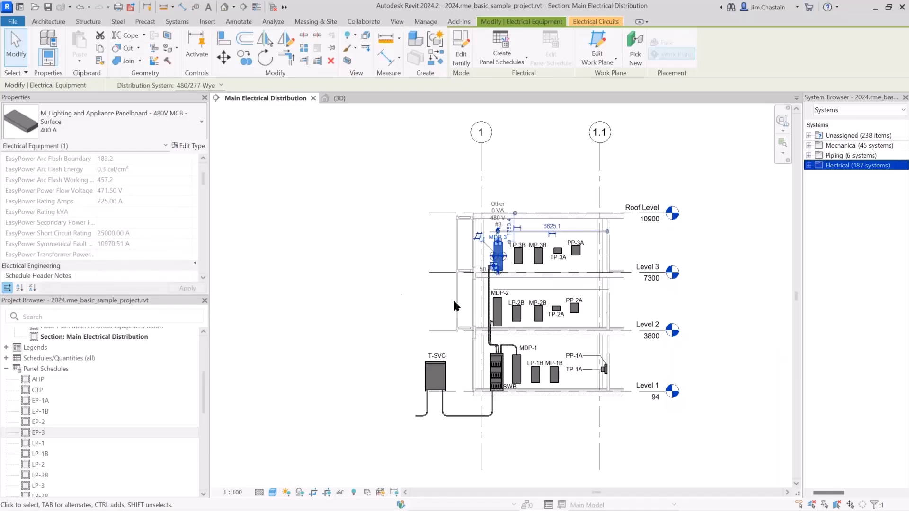
{"action": "left_click", "coordinate": [517, 266]}
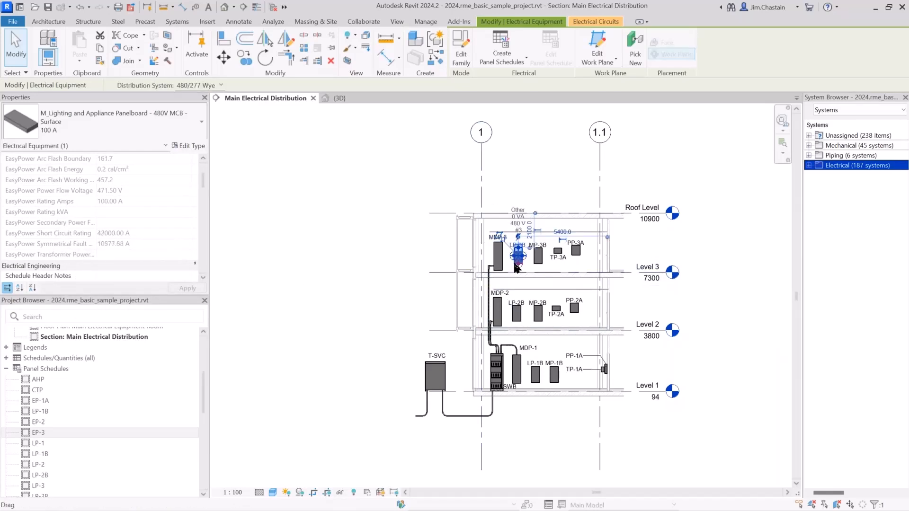
{"action": "left_click", "coordinate": [533, 262]}
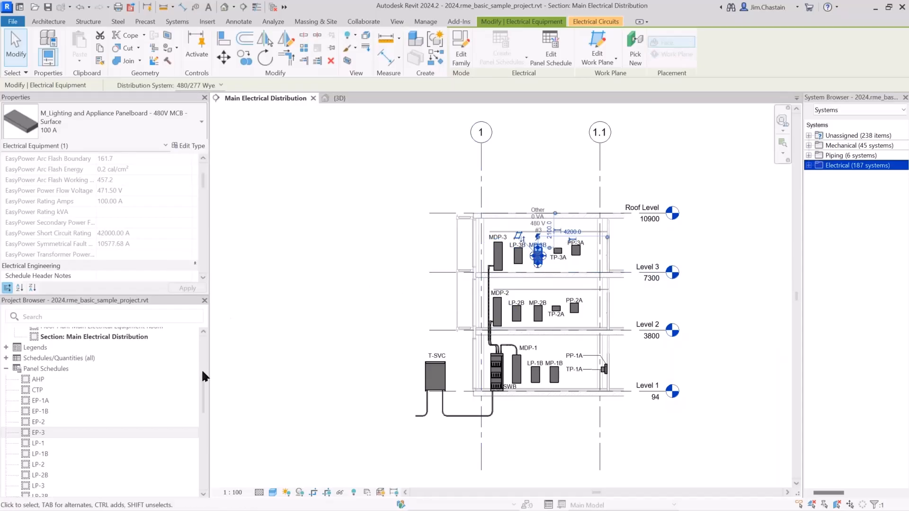
- Open the EP-3 panel schedule, review its mains rating, circuit loads and load classification area, and close the schedule
{"action": "left_click_drag", "start_coordinate": [202, 372], "coordinate": [195, 404]}
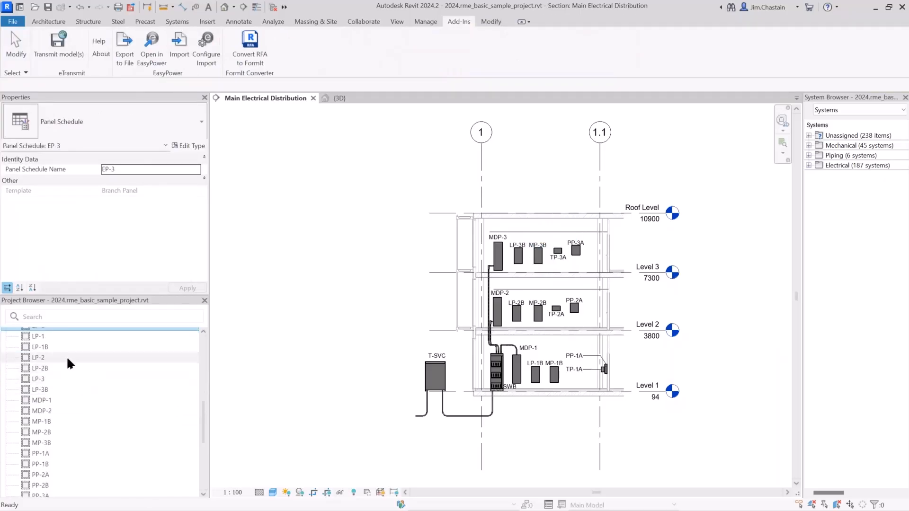
{"action": "scroll", "coordinate": [68, 360], "scroll_direction": "up", "scroll_amount": 2}
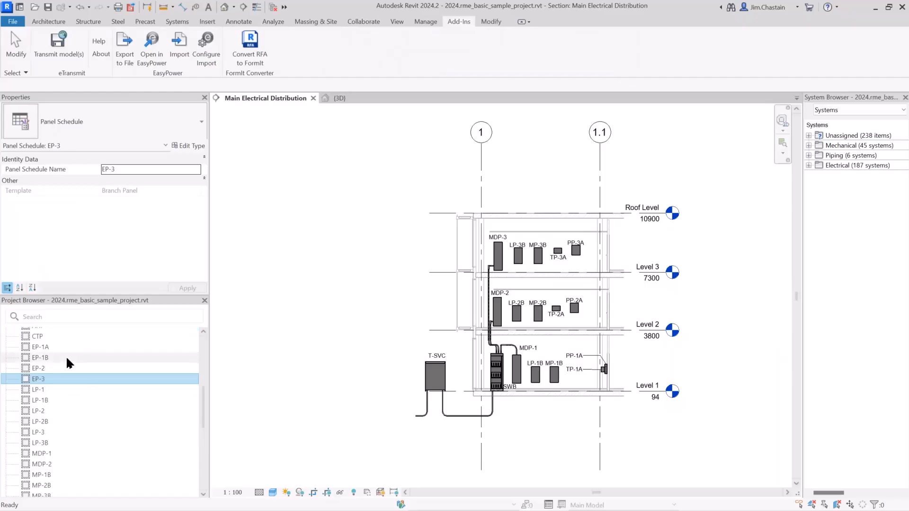
{"action": "scroll", "coordinate": [67, 358], "scroll_direction": "up", "scroll_amount": 2}
{"action": "scroll", "coordinate": [67, 358], "scroll_direction": "down", "scroll_amount": 2}
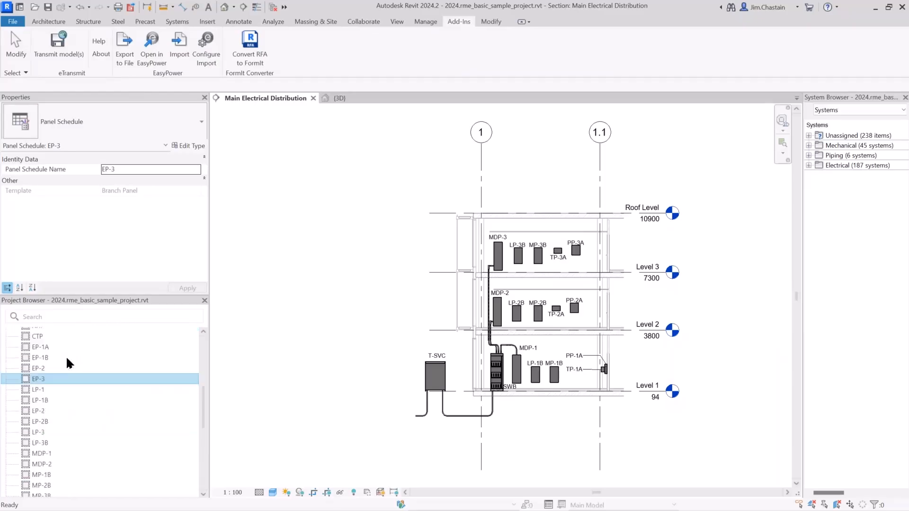
{"action": "double_click", "coordinate": [25, 378]}
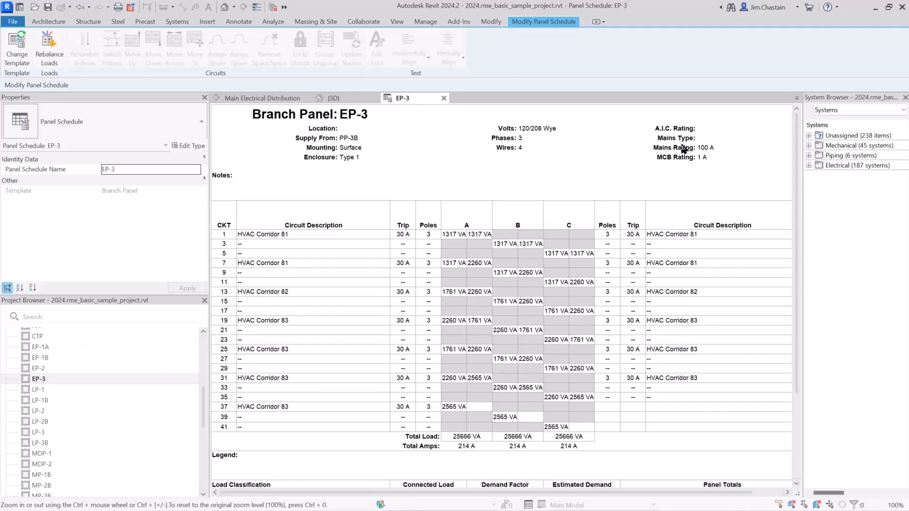
{"action": "left_click", "coordinate": [691, 144]}
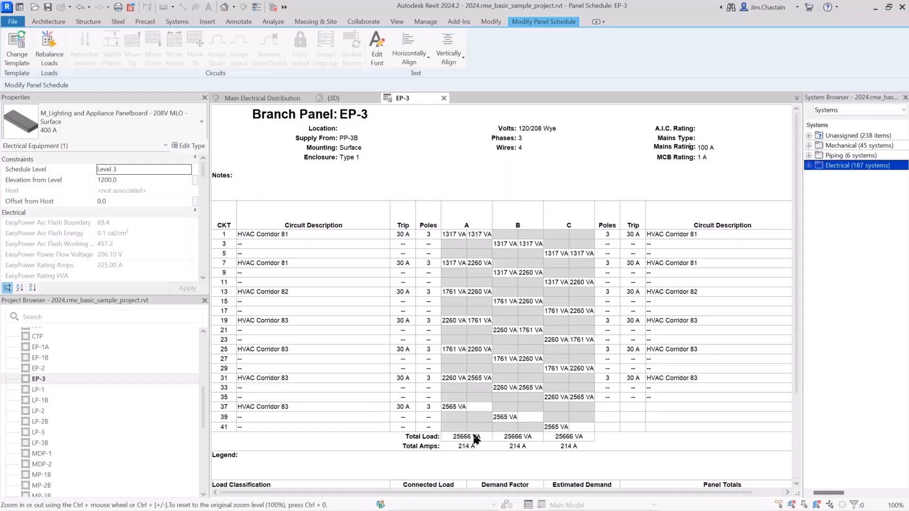
{"action": "left_click", "coordinate": [415, 485]}
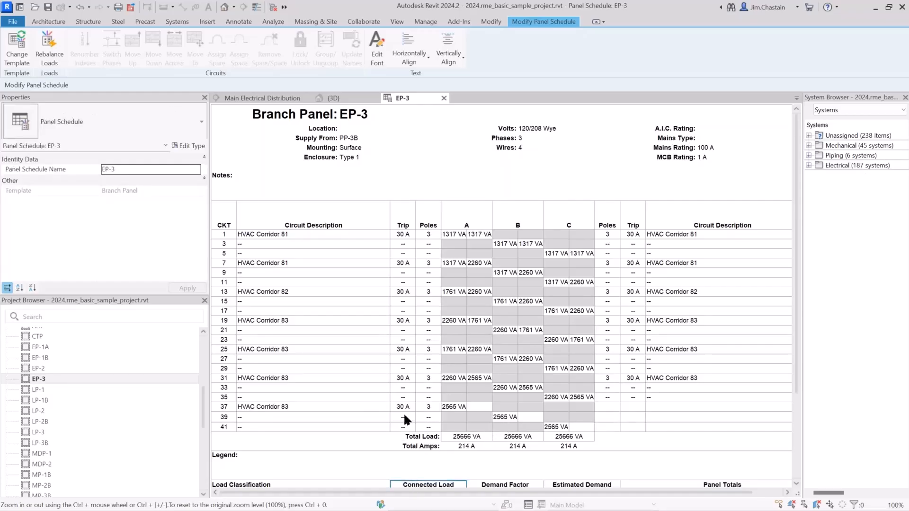
{"action": "left_click", "coordinate": [444, 97]}
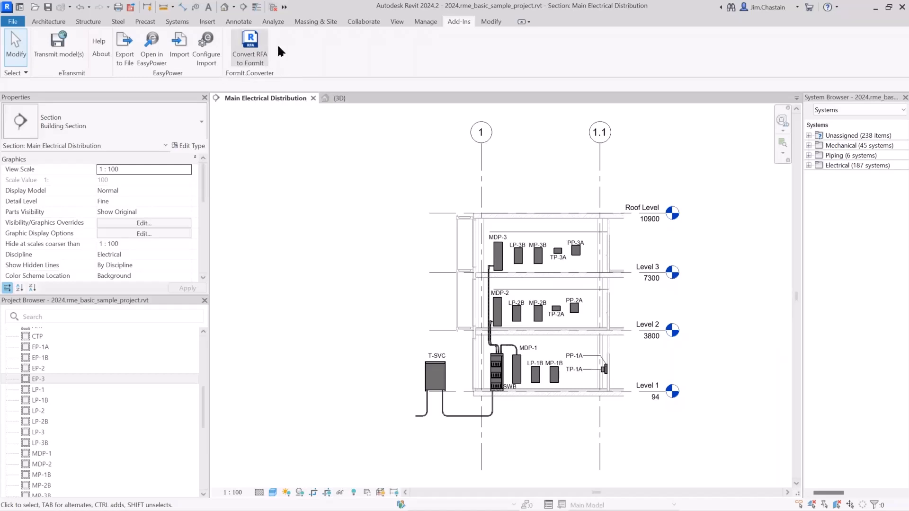
- Create a new drafting view named Drafting 1 at a scale of 1 : 100
{"action": "left_click", "coordinate": [387, 19]}
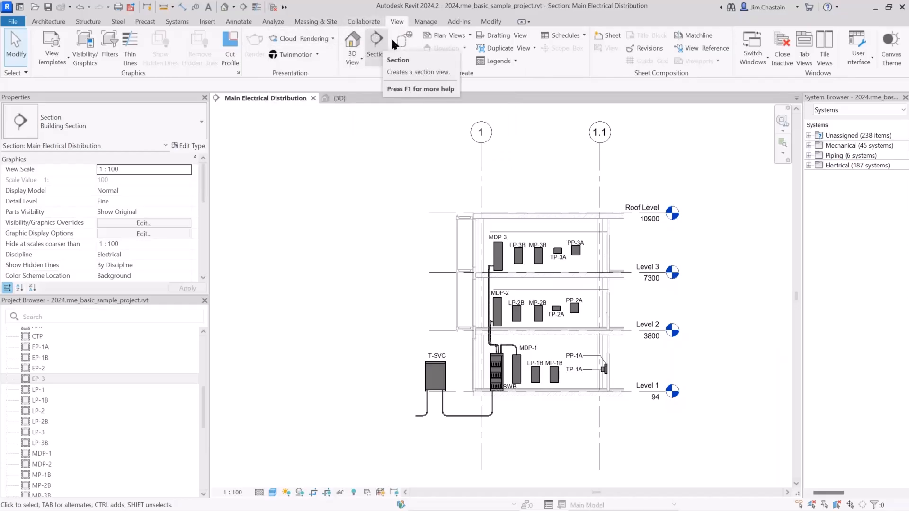
{"action": "left_click", "coordinate": [480, 34]}
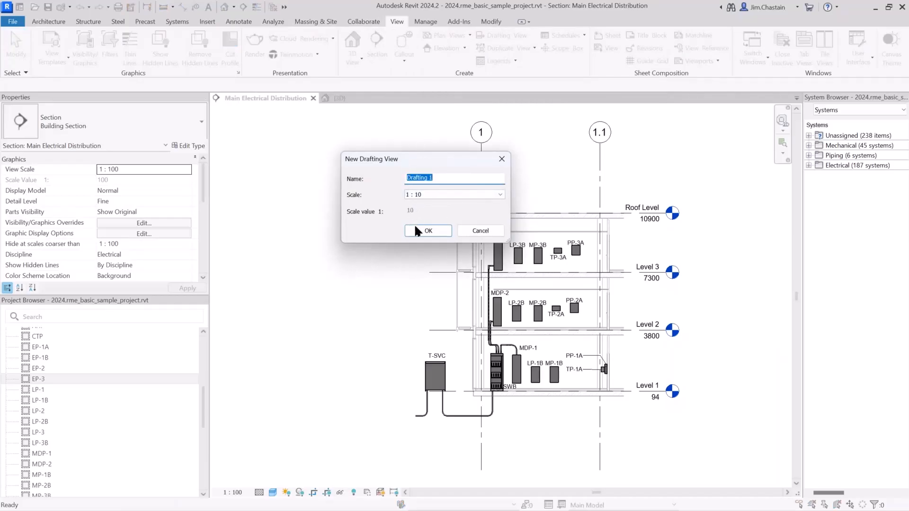
{"action": "left_click", "coordinate": [426, 193]}
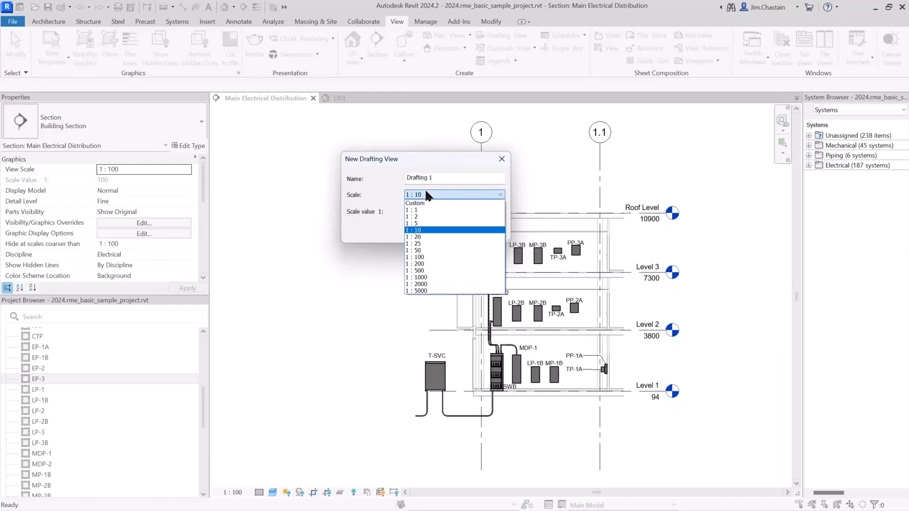
{"action": "left_click", "coordinate": [417, 256]}
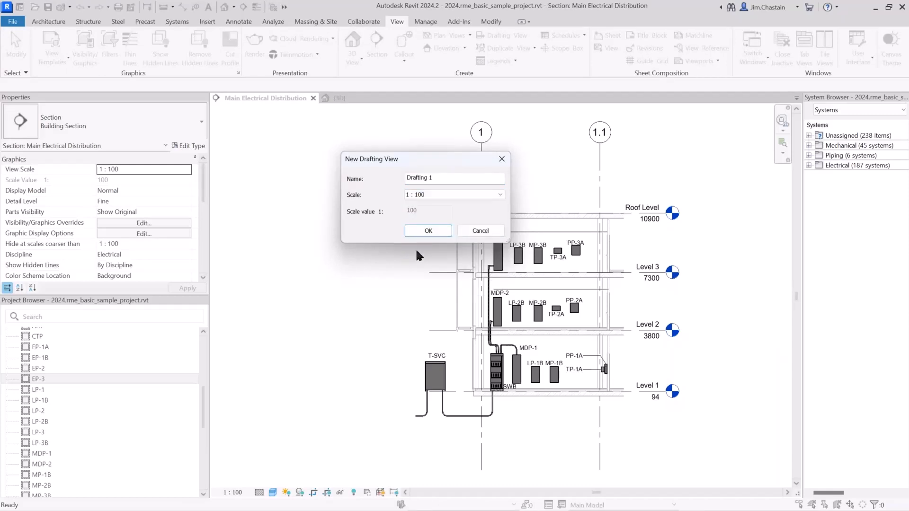
{"action": "left_click", "coordinate": [419, 231]}
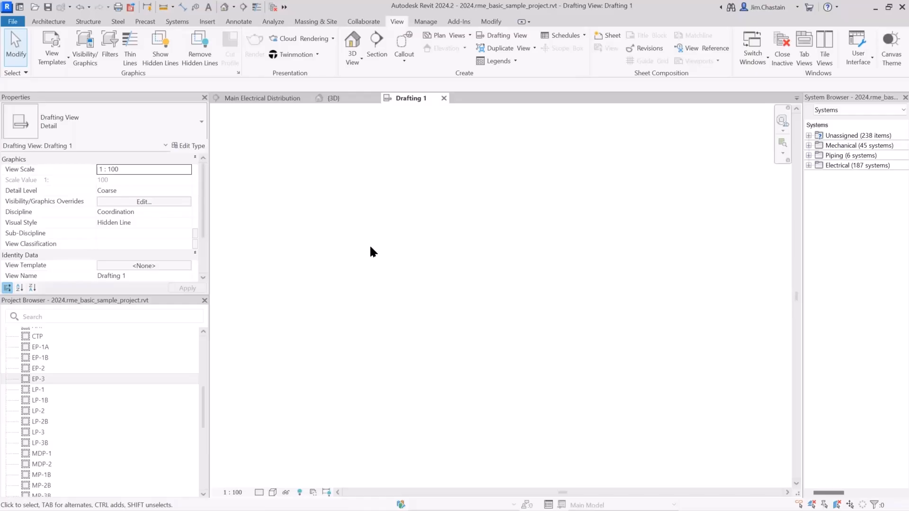
- Set the drafting view's scale to 1 : 10, and view its visibility/graphic overrides without editing them
{"action": "left_click", "coordinate": [132, 170]}
{"action": "left_click", "coordinate": [132, 170]}
{"action": "key", "text": "BackSpace"}
{"action": "key", "text": "BackSpace"}
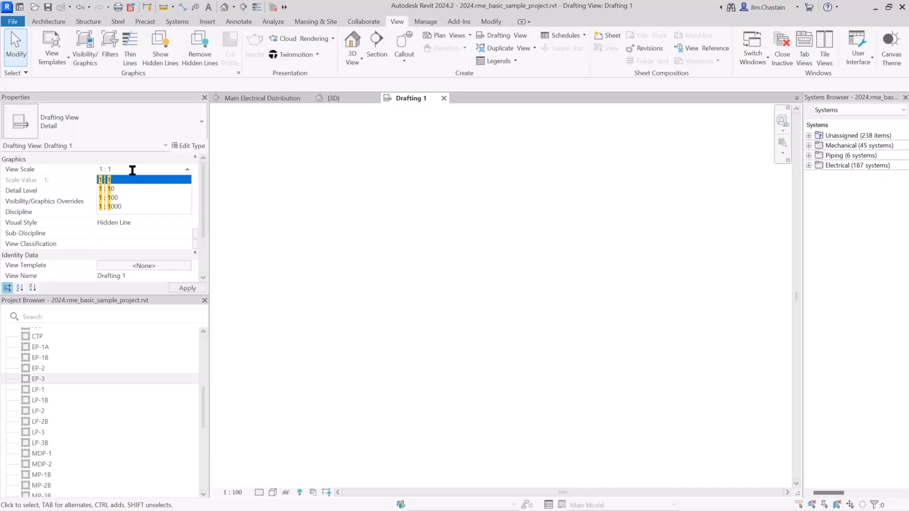
{"action": "type", "text": "0"}
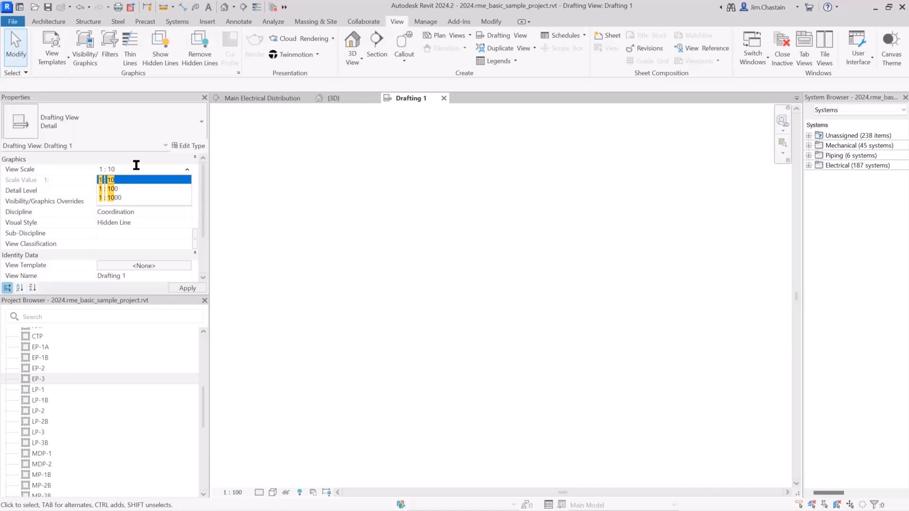
{"action": "key", "text": "Return"}
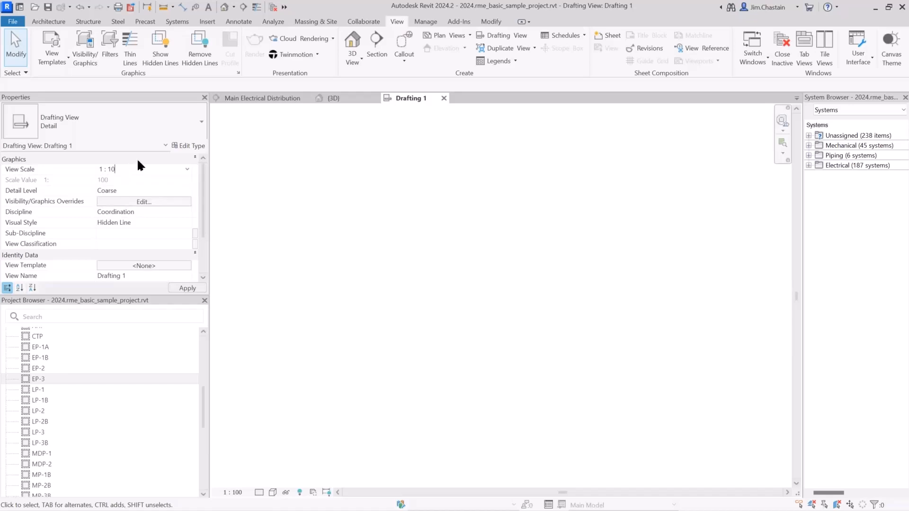
{"action": "left_click", "coordinate": [133, 199]}
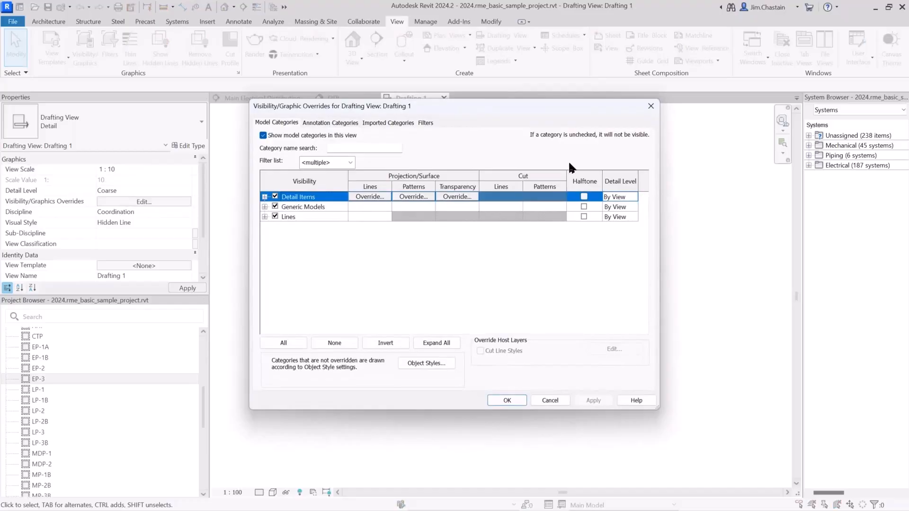
{"action": "left_click", "coordinate": [650, 106]}
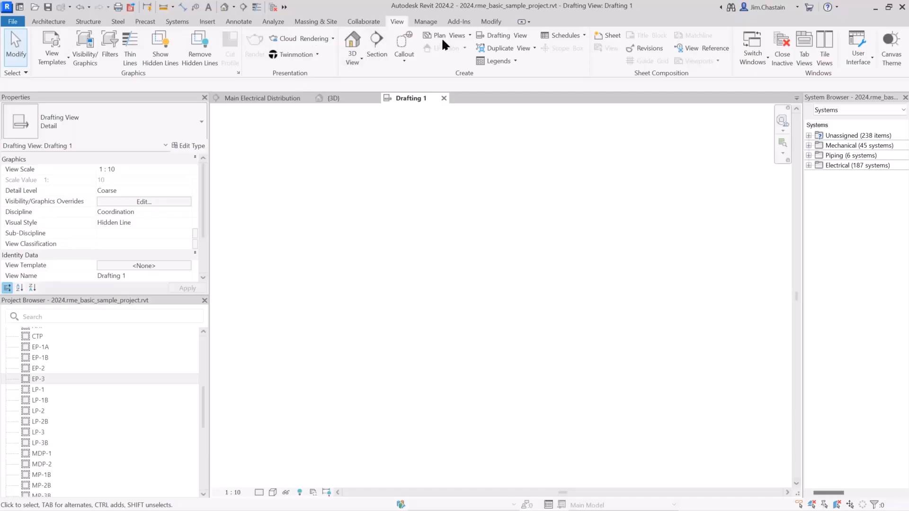
- Open the EasyPower import configuration and shorten the parameter name for Power Flow Voltage to Power Flow Voltage, with its Create option off
{"action": "left_click", "coordinate": [455, 22]}
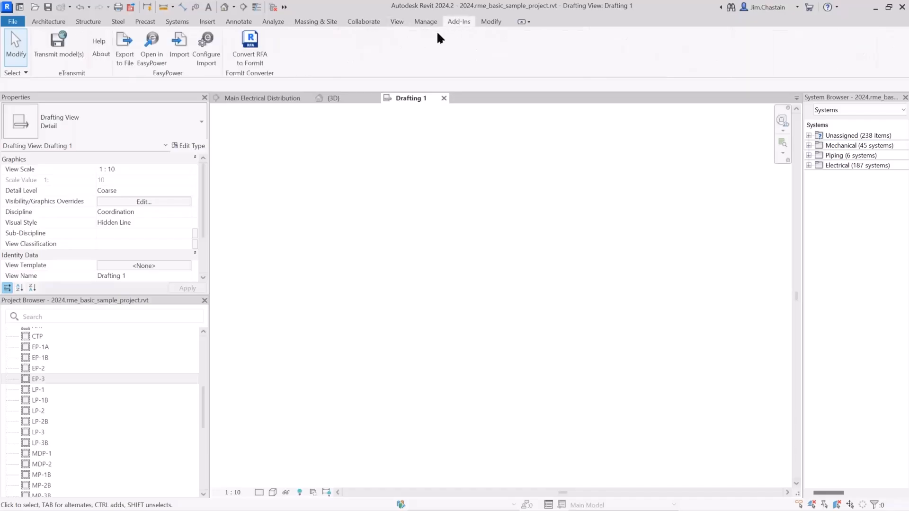
{"action": "left_click", "coordinate": [210, 45]}
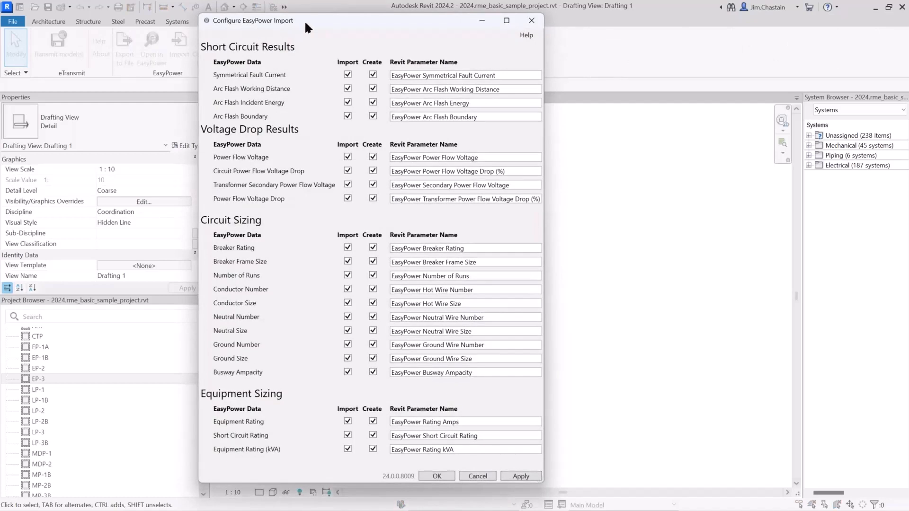
{"action": "left_click_drag", "start_coordinate": [305, 23], "coordinate": [385, 21]}
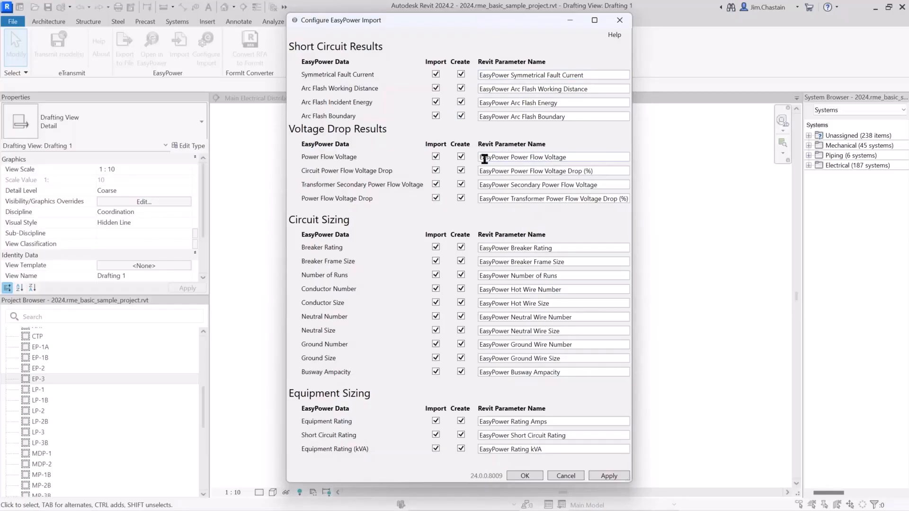
{"action": "left_click", "coordinate": [508, 156]}
{"action": "key", "text": "BackSpace"}
{"action": "key", "text": "BackSpace"}
{"action": "key", "text": "BackSpace"}
{"action": "key", "text": "BackSpace"}
{"action": "key", "text": "BackSpace"}
{"action": "key", "text": "BackSpace"}
{"action": "key", "text": "BackSpace"}
{"action": "key", "text": "BackSpace"}
{"action": "key", "text": "BackSpace"}
{"action": "key", "text": "Delete"}
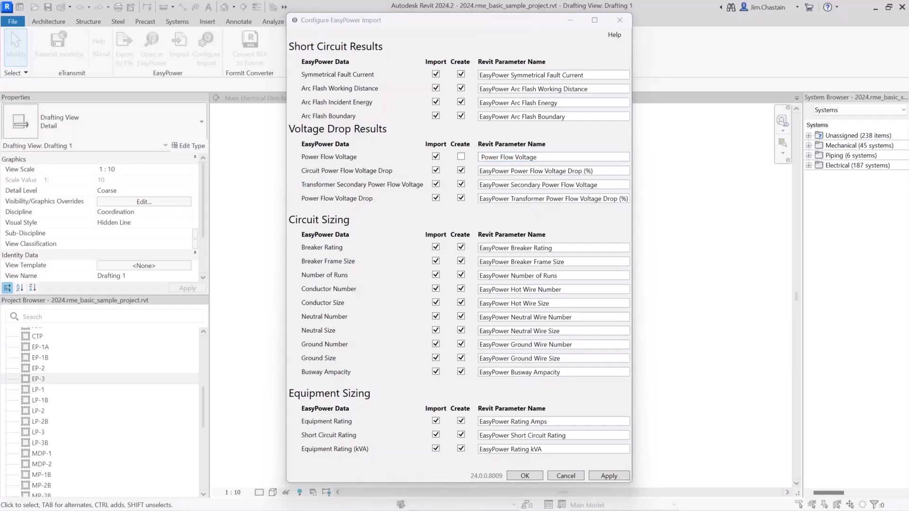
{"action": "key", "text": "alt+Tab"}
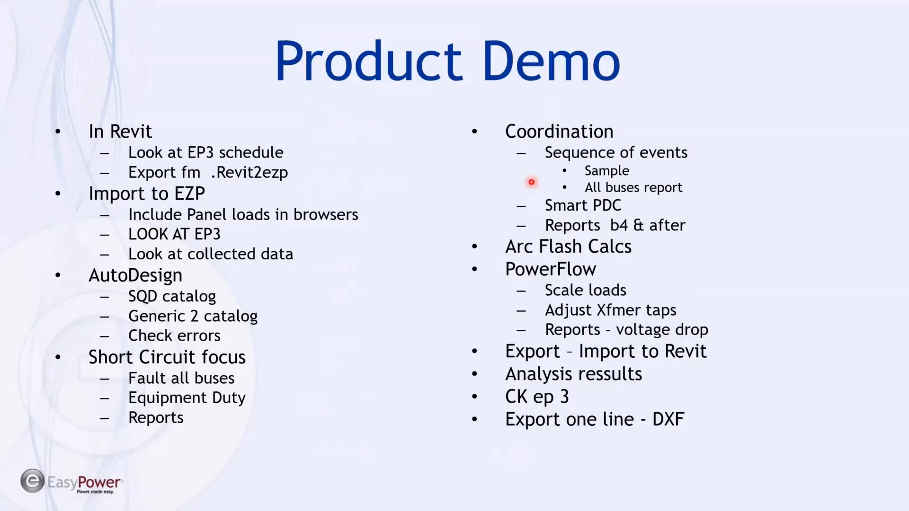
{"action": "key", "text": "Right"}
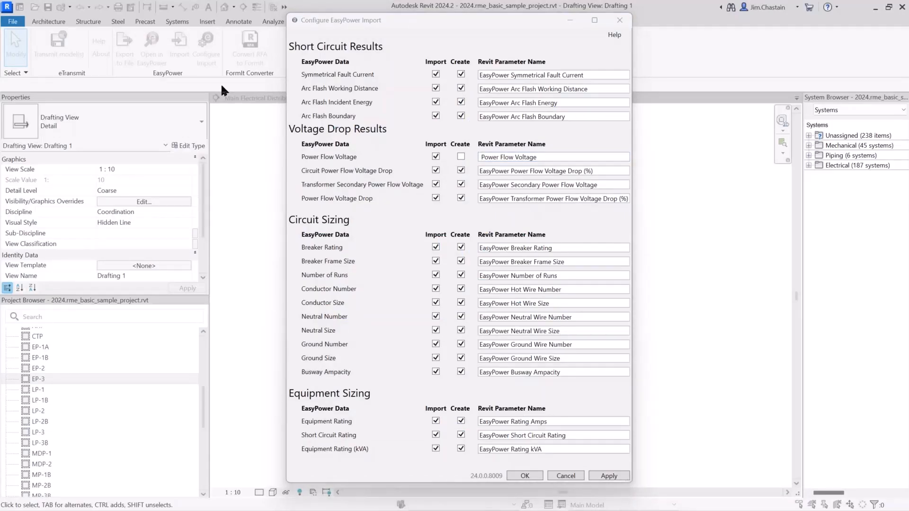
- Switch to EasyPower and bring up its Start Page in place of the sample project's one-line
{"action": "key", "text": "alt+Tab"}
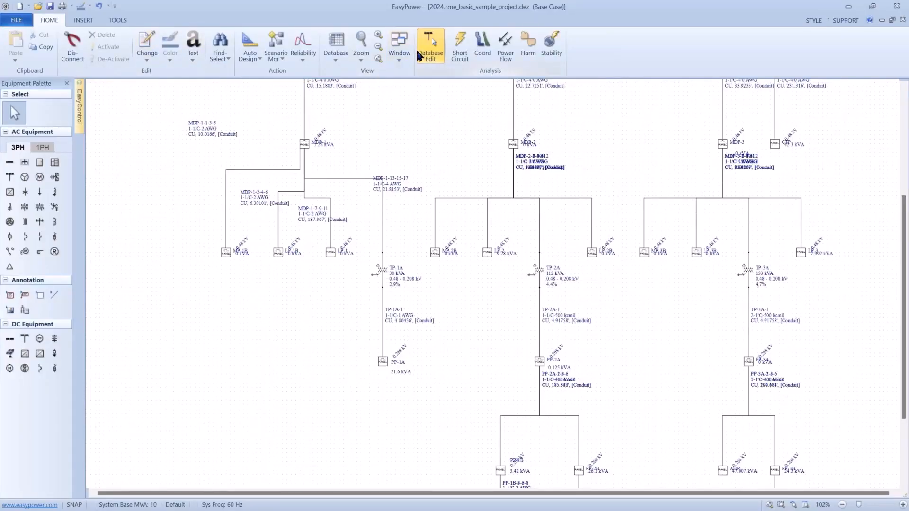
{"action": "scroll", "coordinate": [413, 109], "scroll_direction": "up", "scroll_amount": 1}
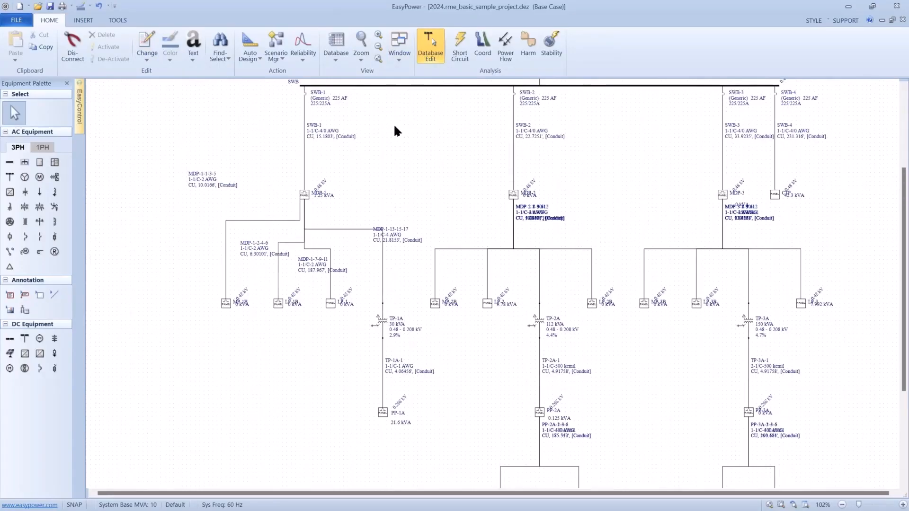
{"action": "left_click", "coordinate": [397, 55]}
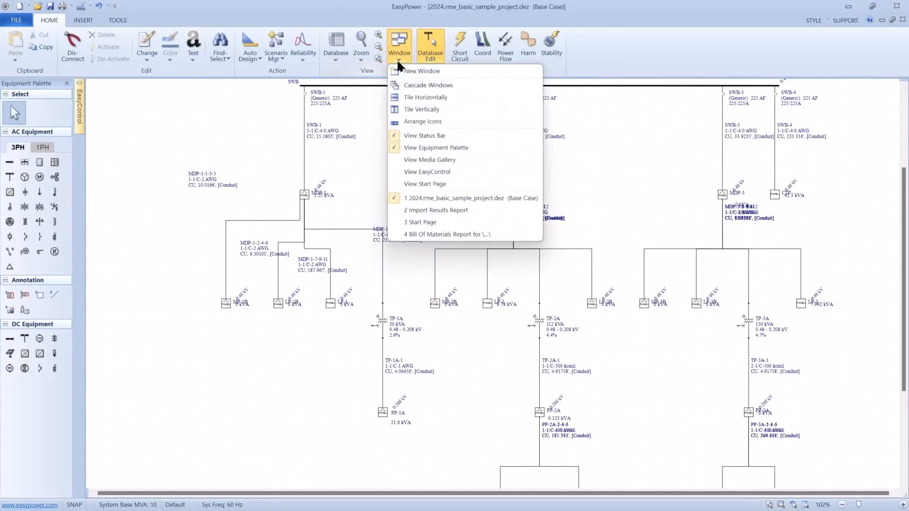
{"action": "left_click", "coordinate": [412, 221]}
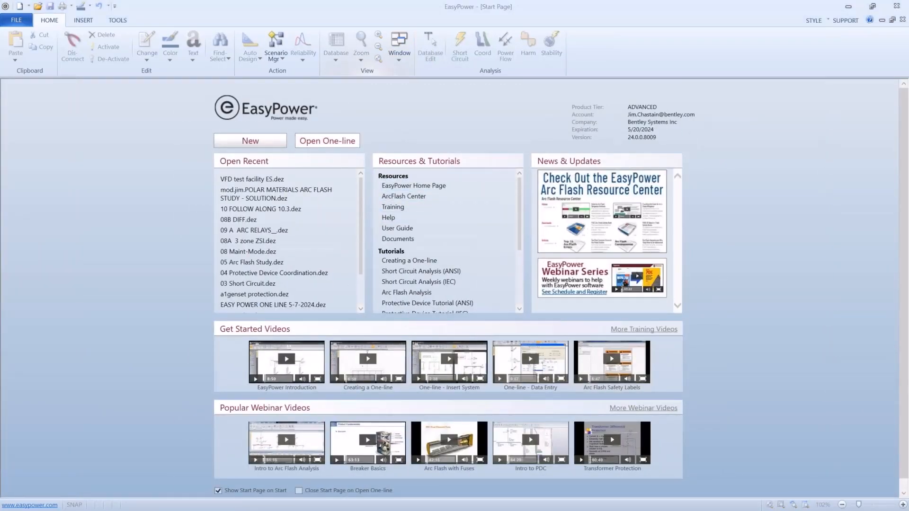
- Start opening a one-line and browse to the Documents > EasyPower 24.0 > Onelines > Samples > Revit folder
{"action": "left_click", "coordinate": [344, 146]}
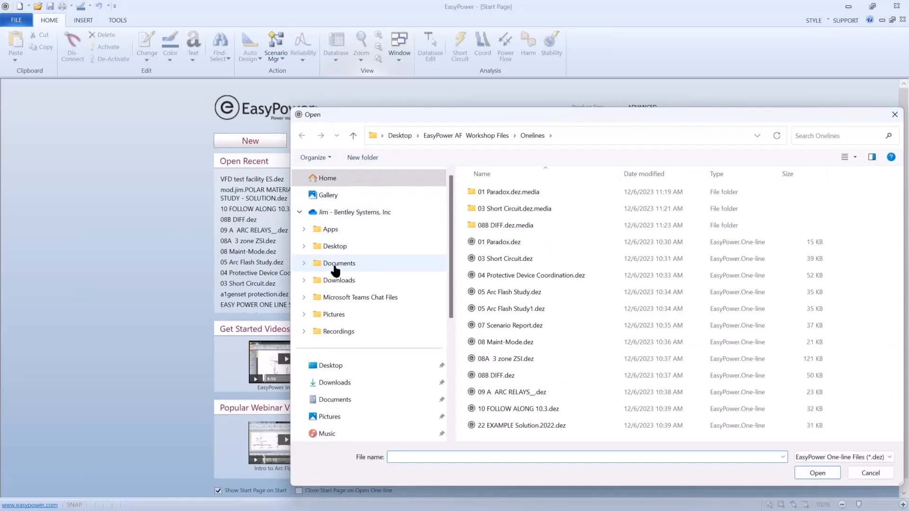
{"action": "left_click", "coordinate": [313, 401]}
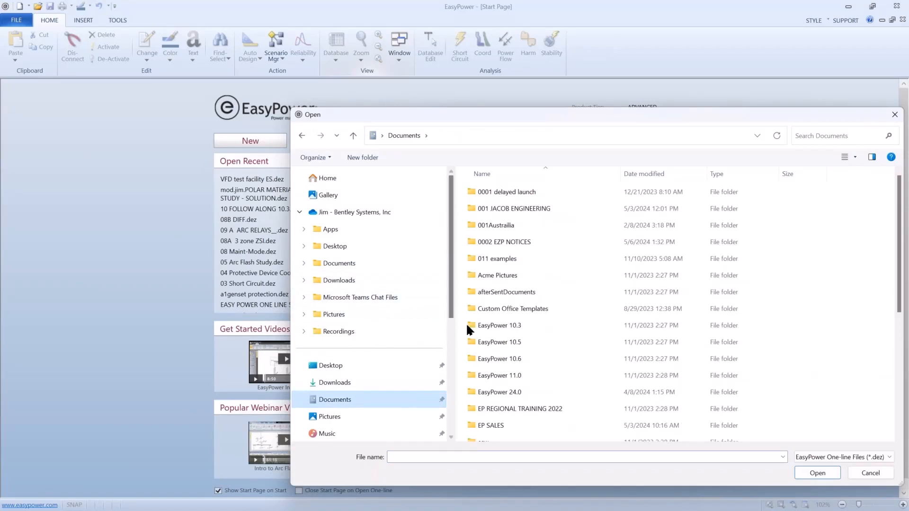
{"action": "double_click", "coordinate": [475, 387]}
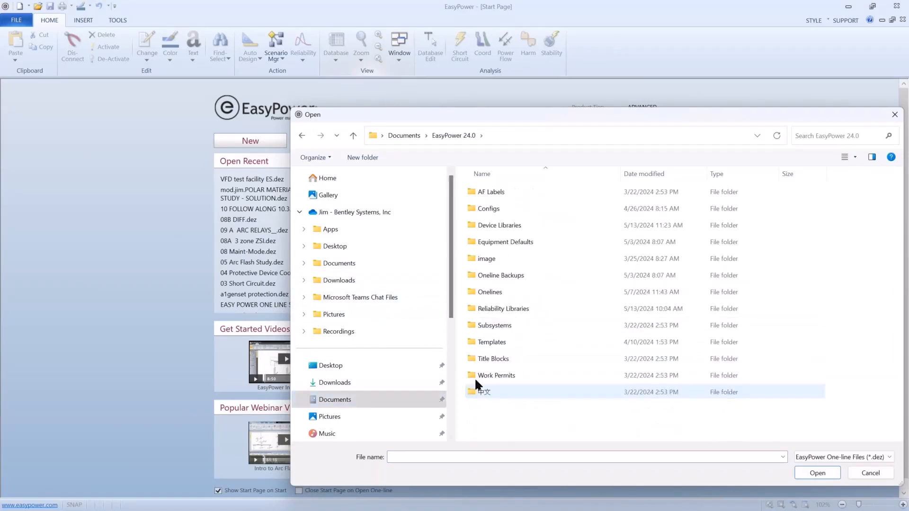
{"action": "double_click", "coordinate": [467, 290]}
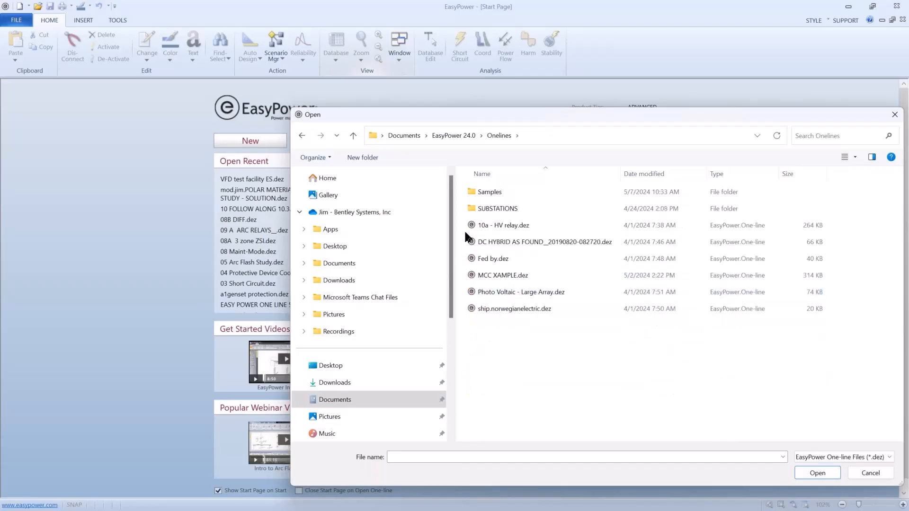
{"action": "double_click", "coordinate": [470, 193]}
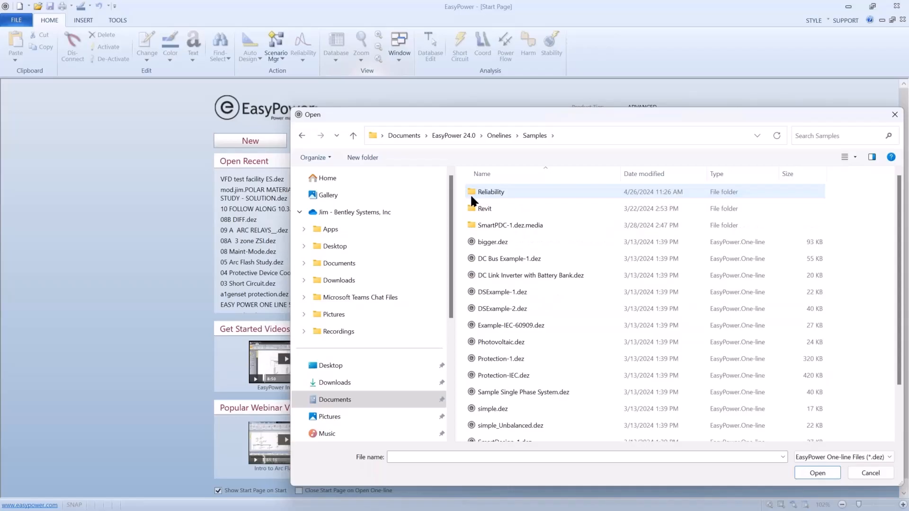
{"action": "double_click", "coordinate": [471, 207]}
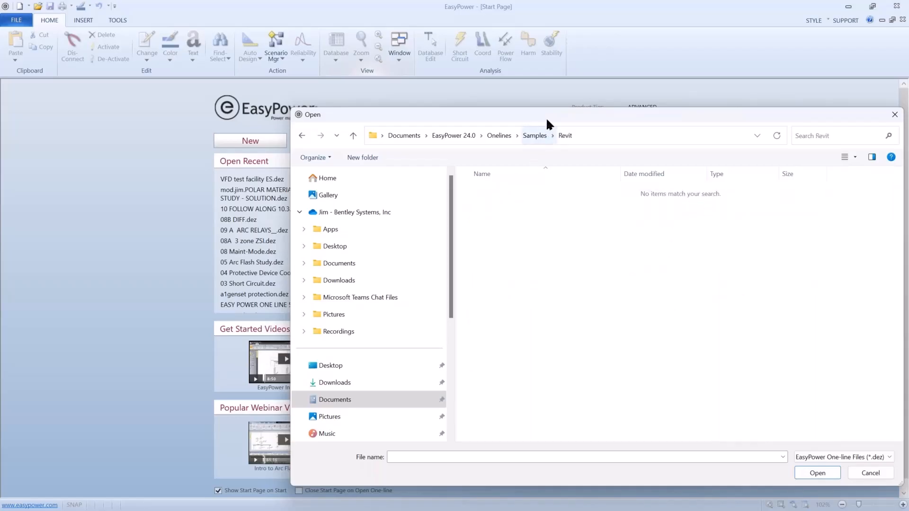
- Show all file types (*.*) in the Revit samples folder, review the sample files, and cancel without opening any
{"action": "left_click_drag", "start_coordinate": [546, 119], "coordinate": [443, 109]}
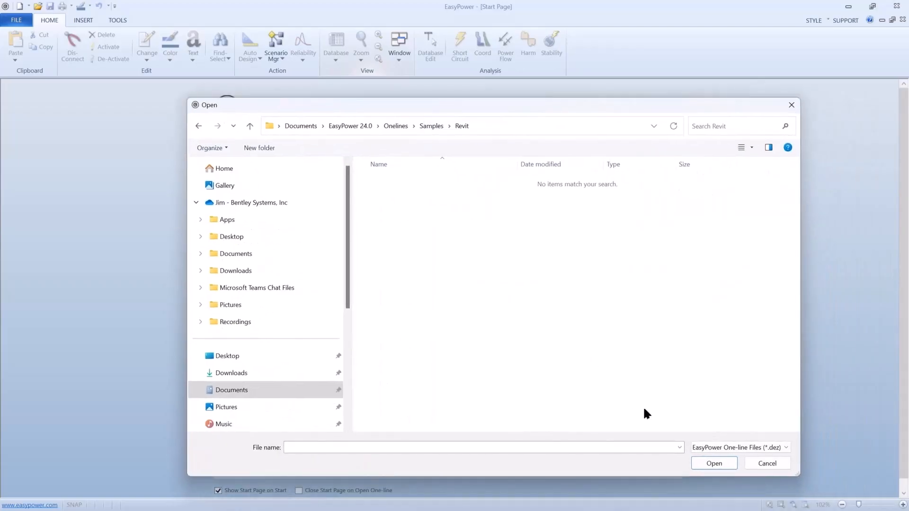
{"action": "left_click", "coordinate": [785, 447]}
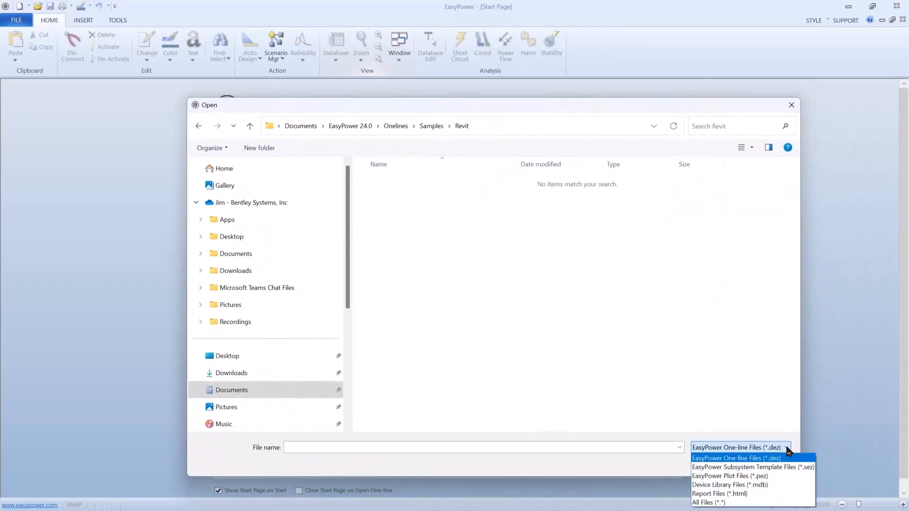
{"action": "left_click", "coordinate": [722, 502]}
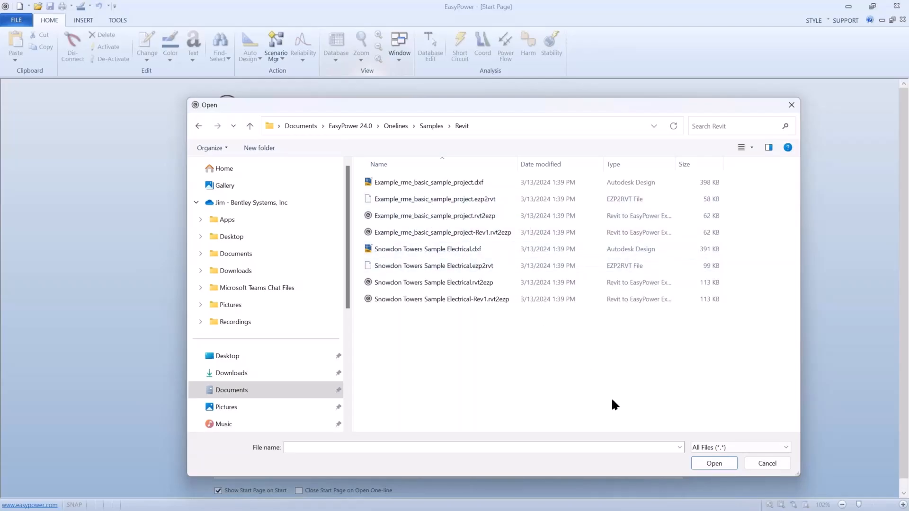
{"action": "left_click", "coordinate": [767, 464]}
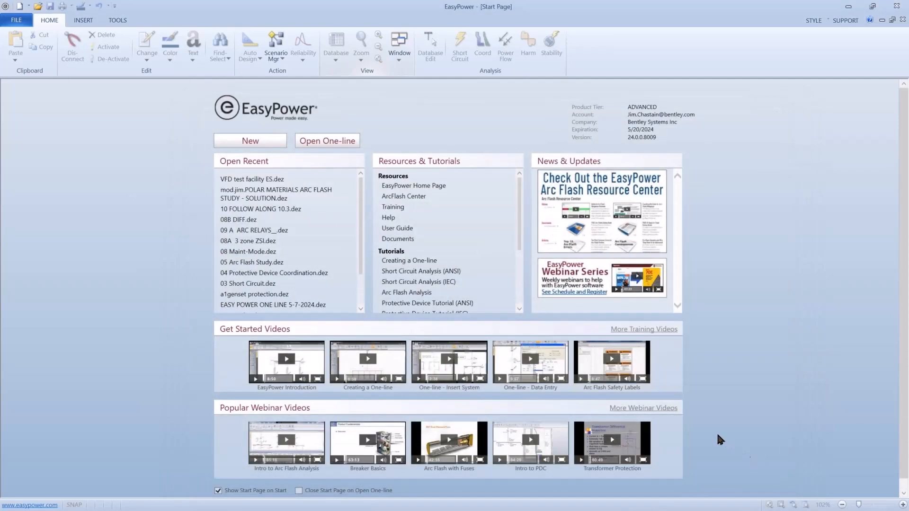